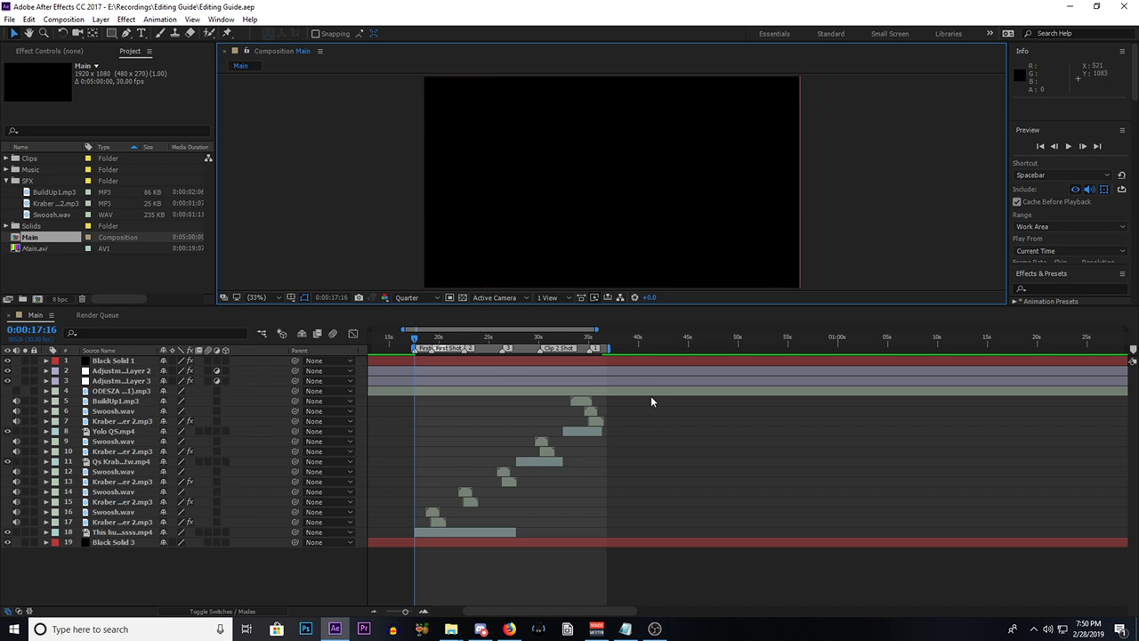
# Step: Examine frames of the Yolo QS clip around its final shot, ending at 0:00:35:03
pyautogui.click(591, 335)
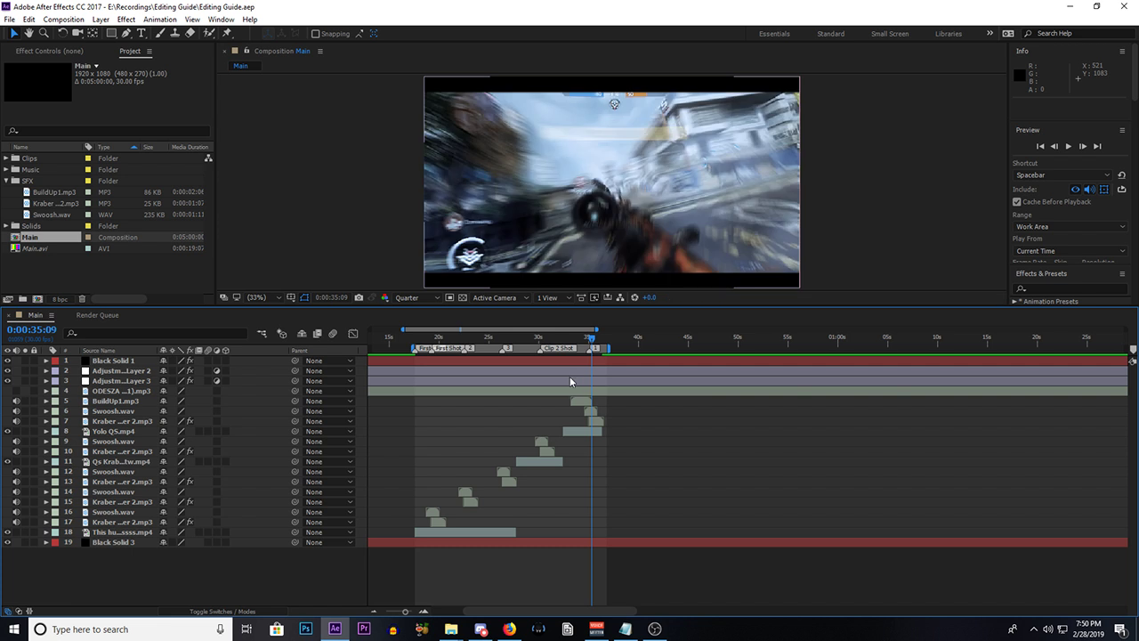
pyautogui.scroll(5, 587, 389)
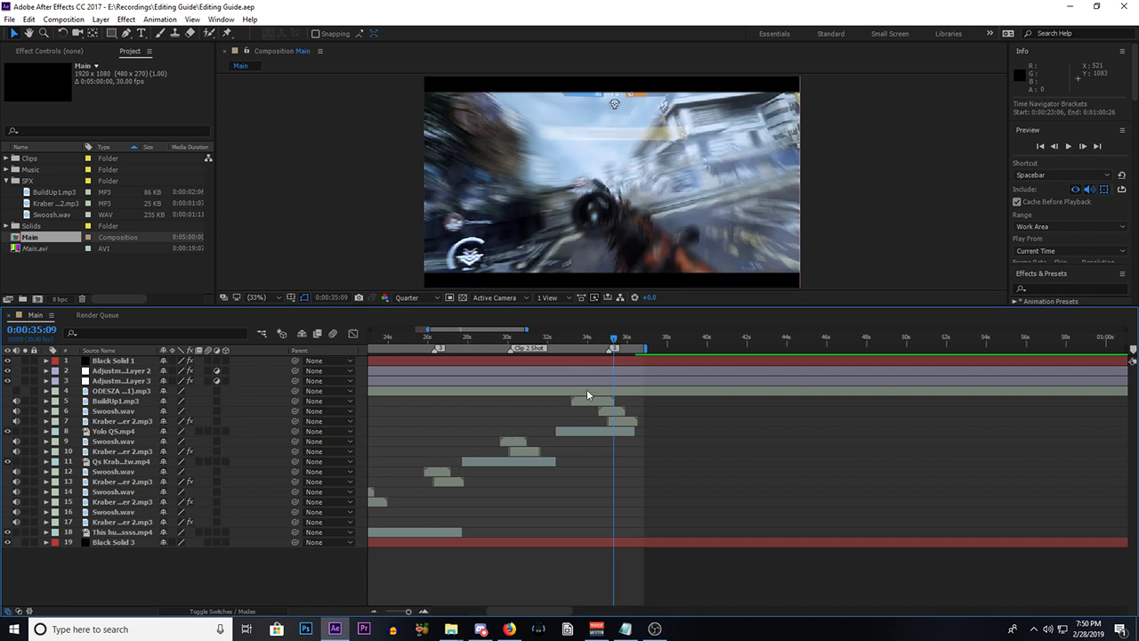
pyautogui.click(560, 339)
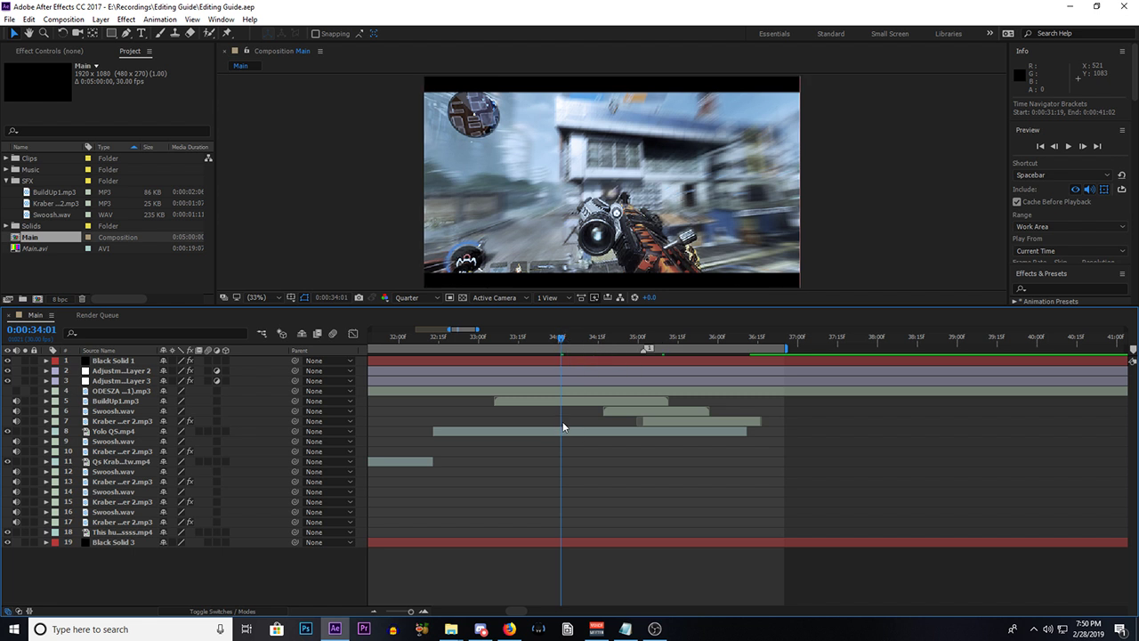
pyautogui.click(647, 339)
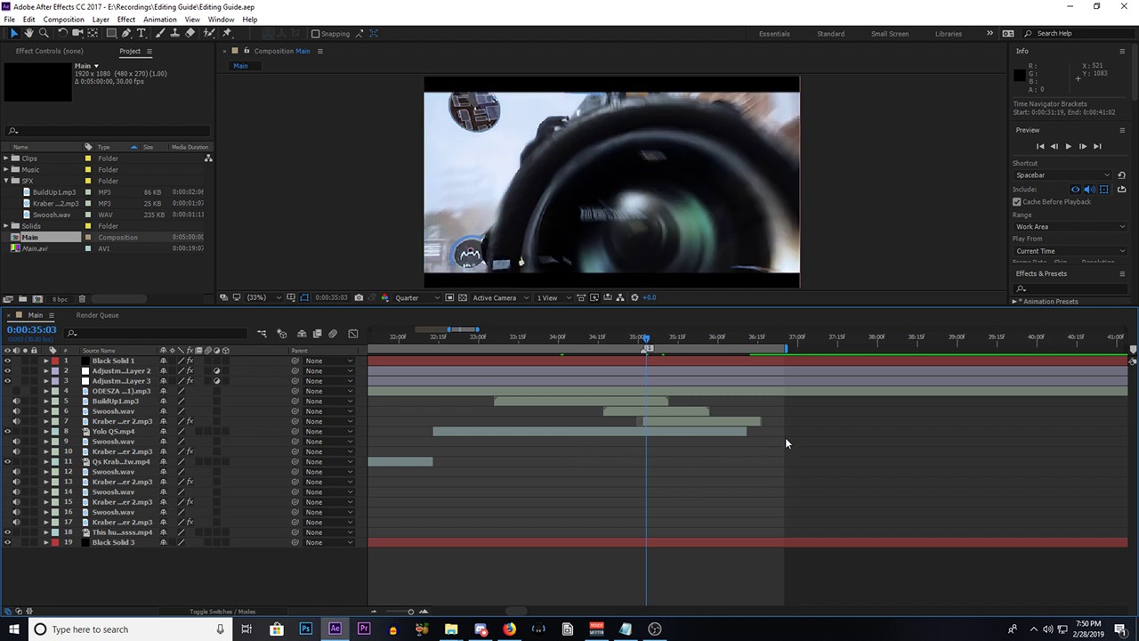
# Step: Search the available effects for twixtor
pyautogui.click(1049, 289)
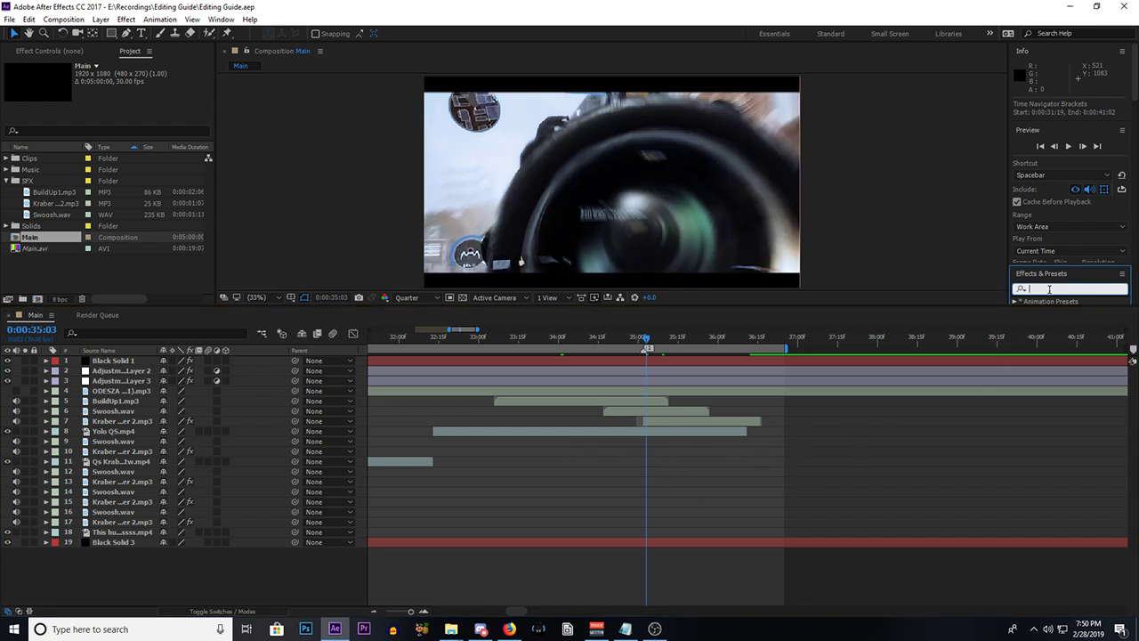
pyautogui.write('twix')
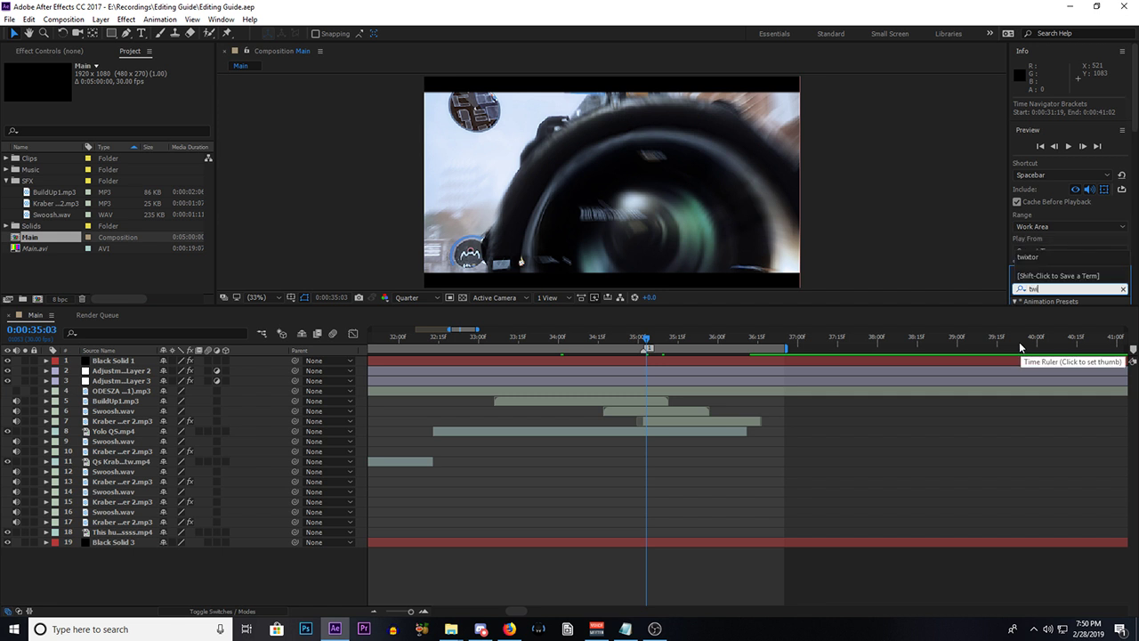
pyautogui.write('toer')
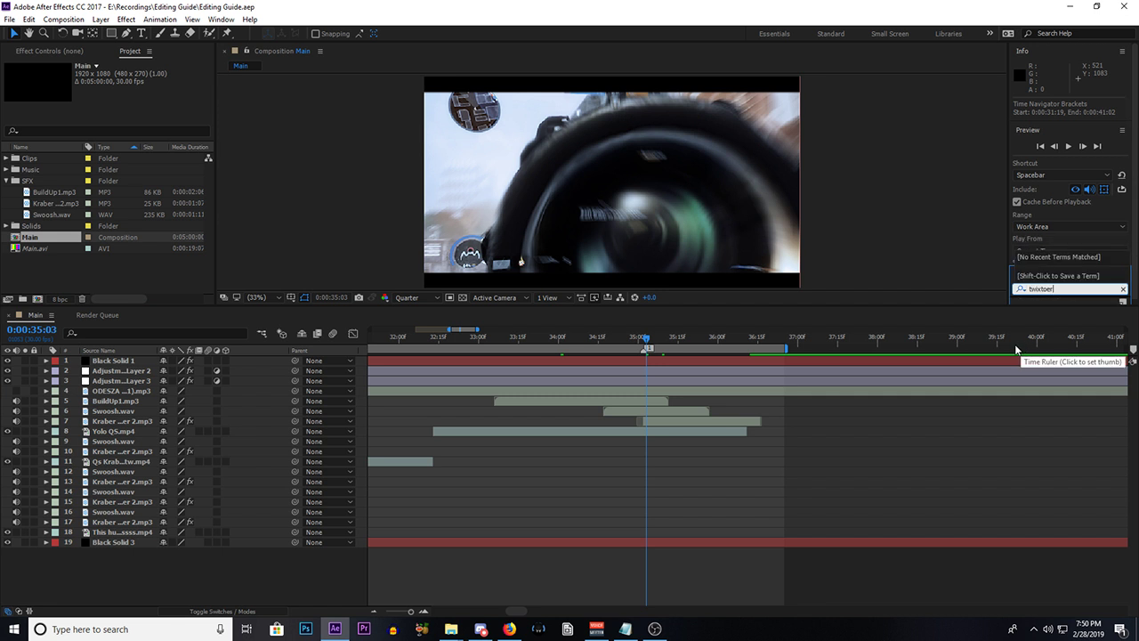
pyautogui.press('BackSpace')
pyautogui.press('BackSpace')
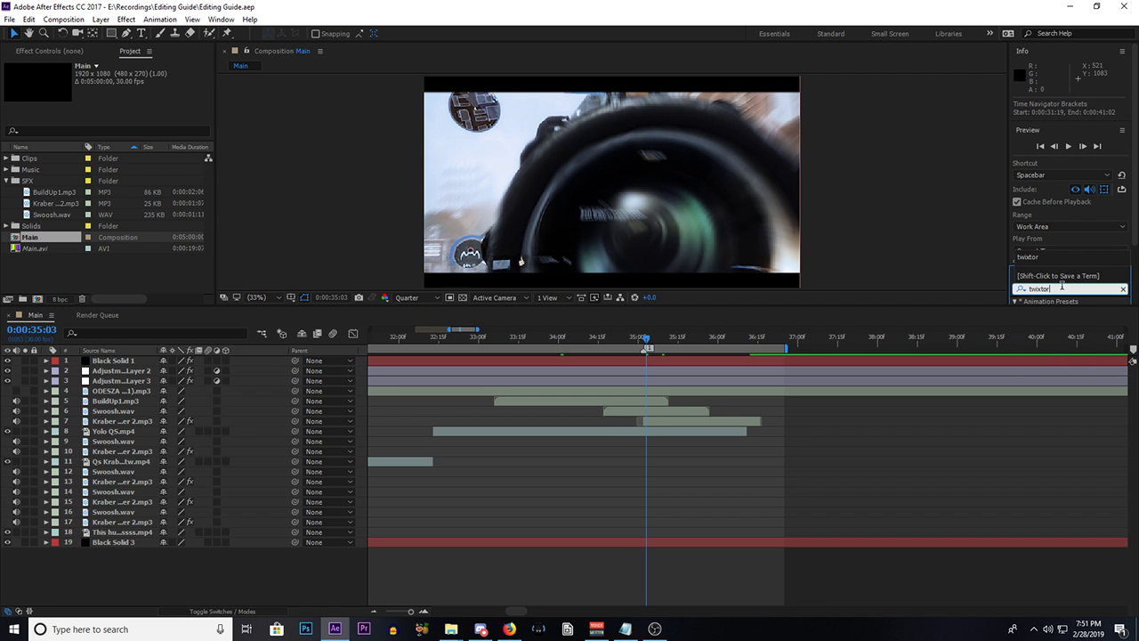
pyautogui.write('r')
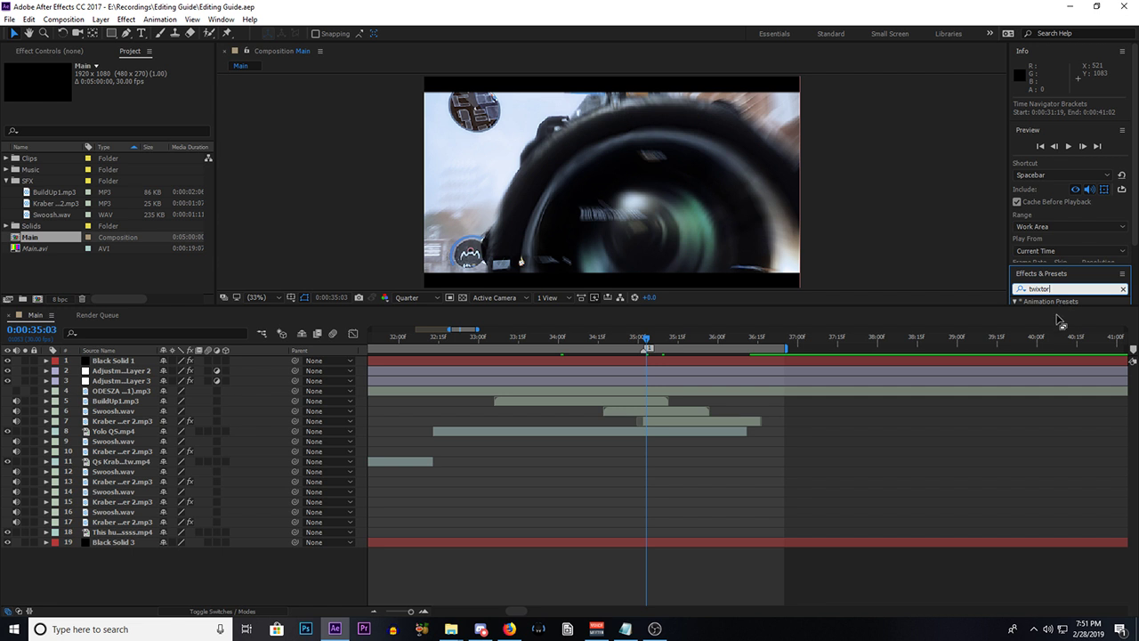
pyautogui.moveTo(1059, 289); pyautogui.dragTo(1007, 288)
# Step: Set the current time to the first clip's start at 0:00:17:18 and preview the work area
pyautogui.scroll(-2, 697, 464)
pyautogui.scroll(-1, 640, 478)
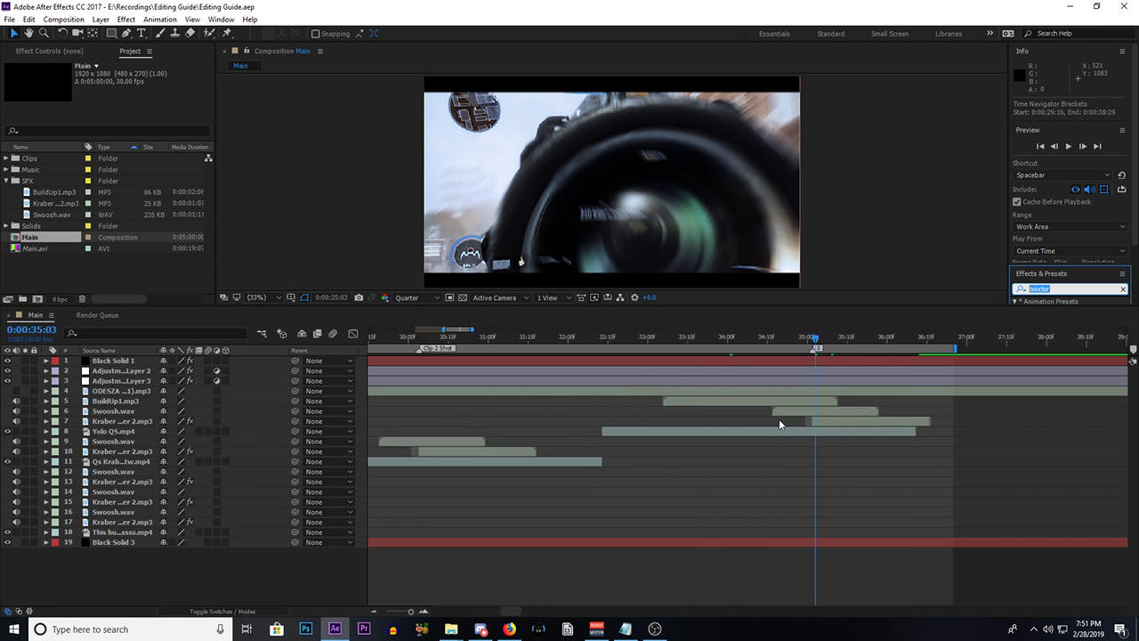
pyautogui.scroll(-1, 688, 386)
pyautogui.click(534, 339)
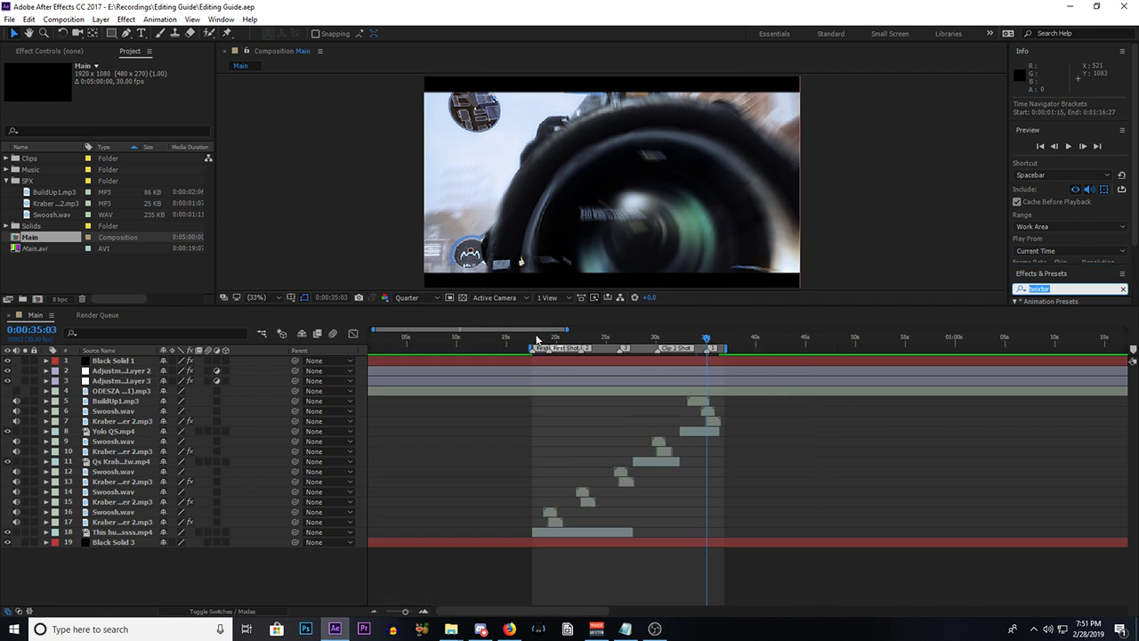
pyautogui.scroll(3, 534, 352)
pyautogui.moveTo(521, 339); pyautogui.dragTo(498, 338)
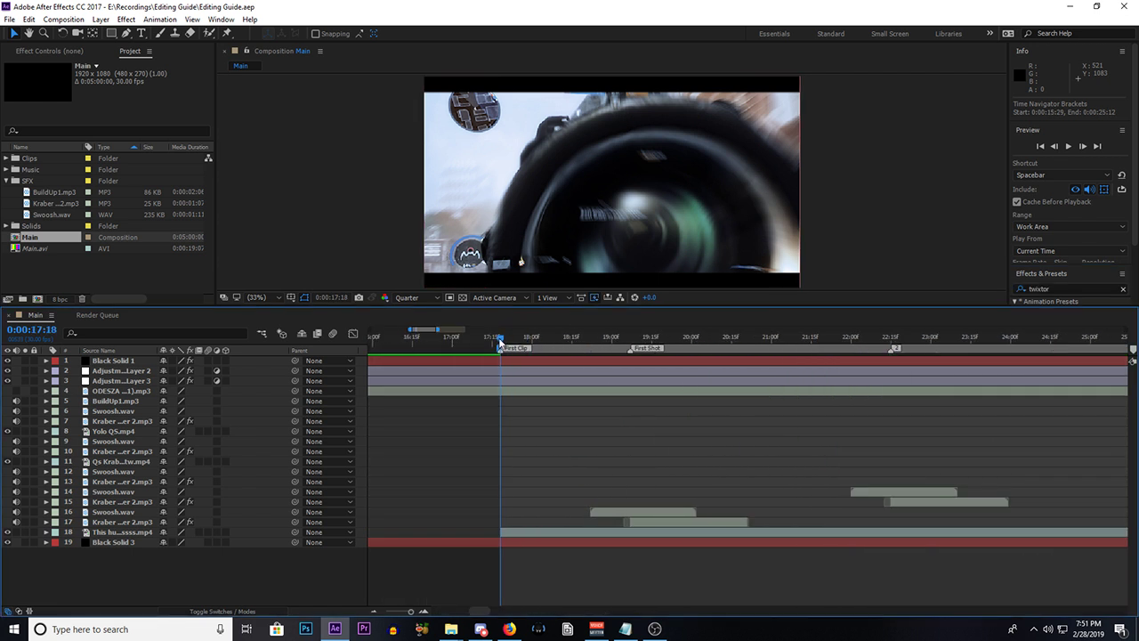
pyautogui.scroll(-3, 490, 471)
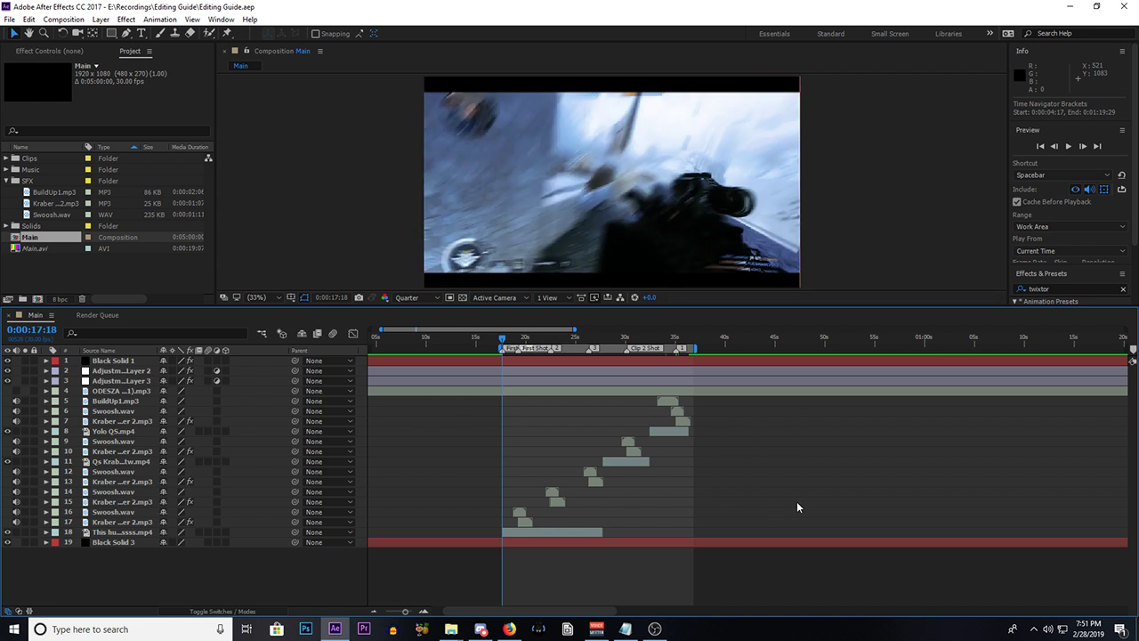
pyautogui.click(1068, 145)
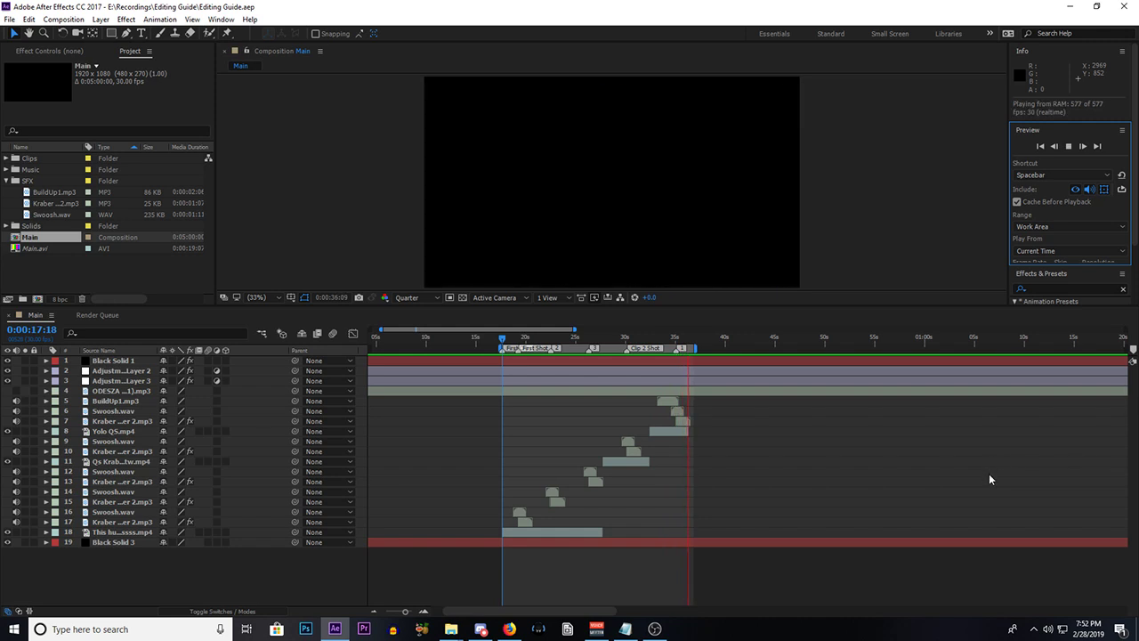
pyautogui.press('space')
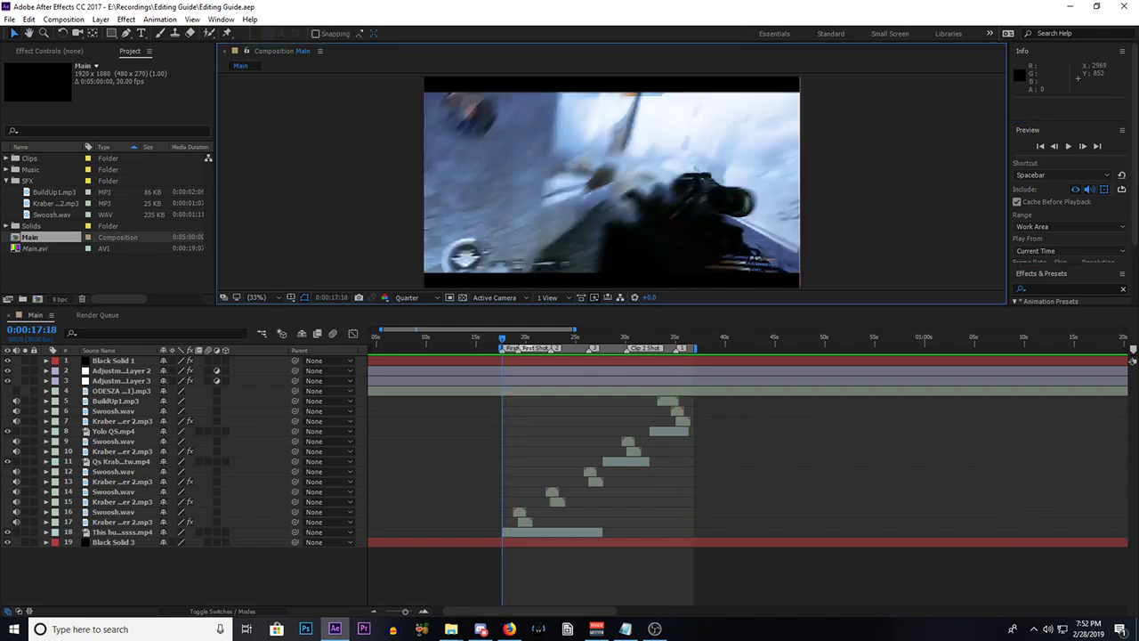
# Step: Turn on the ODESZA music layer's audio and disable caching before playback for the preview
pyautogui.click(479, 391)
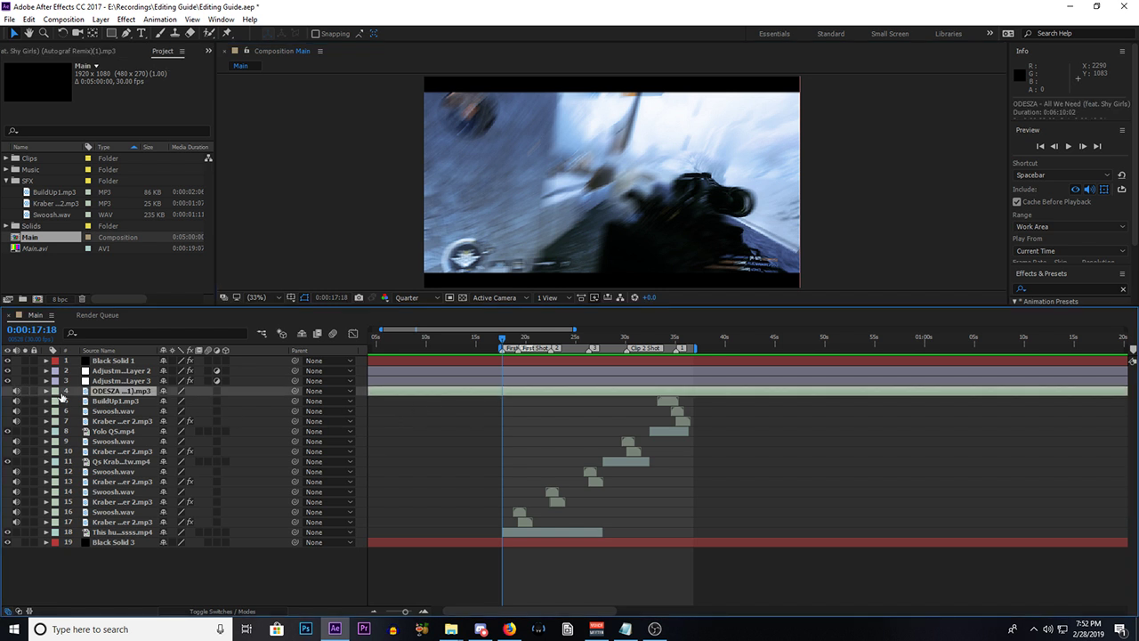
pyautogui.click(1017, 201)
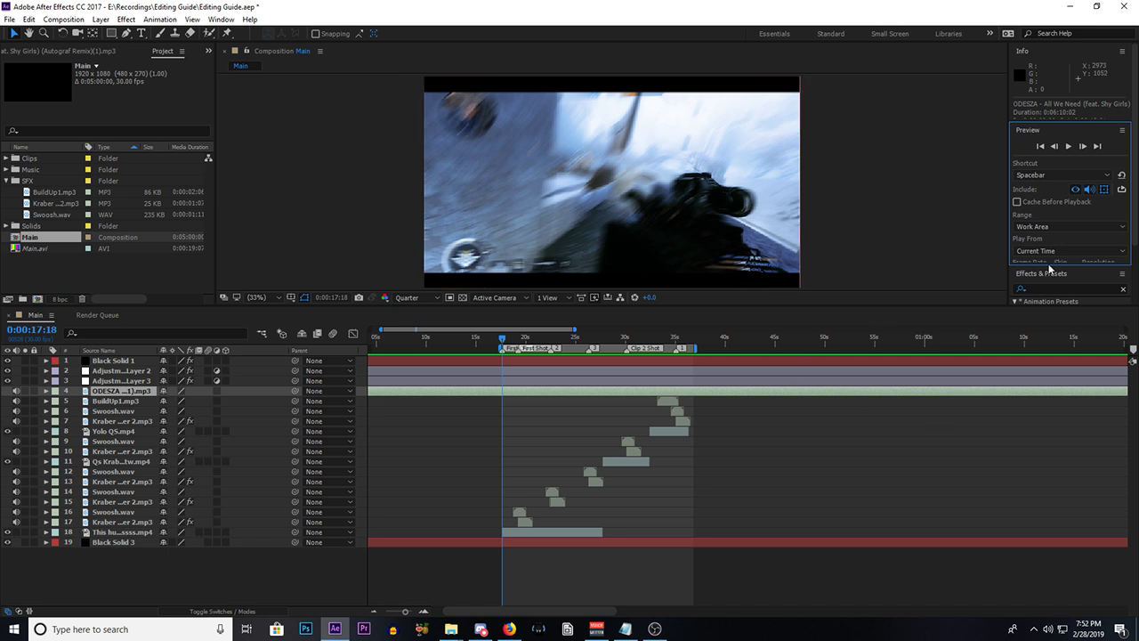
pyautogui.click(1070, 149)
pyautogui.click(1070, 148)
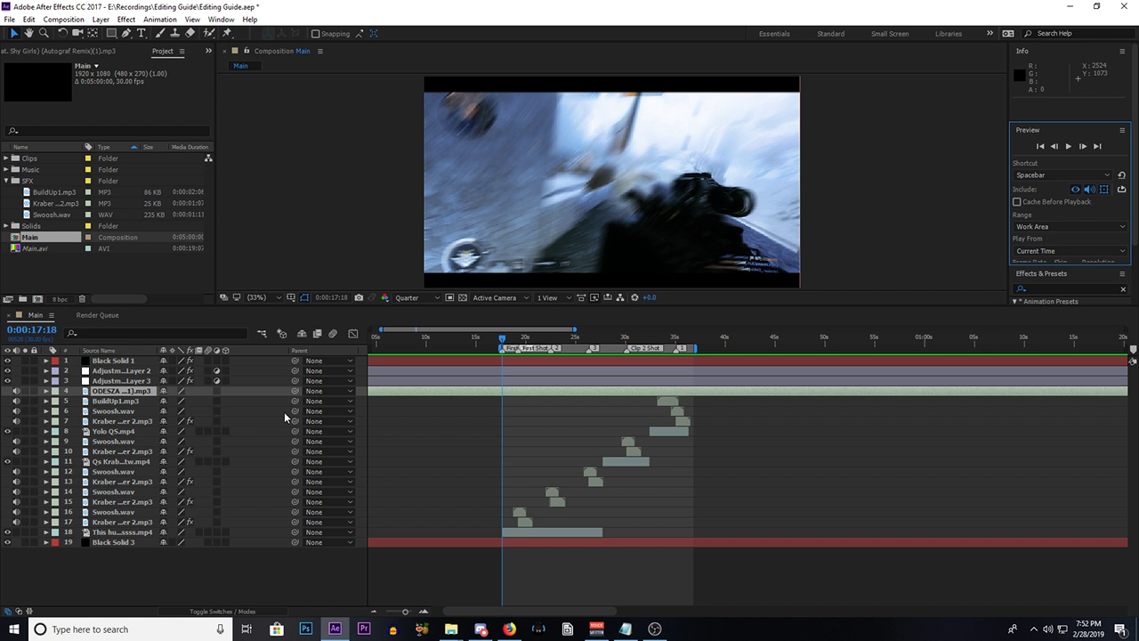
# Step: Set the ODESZA music layer's audio level to -2 dB
pyautogui.press('l')
pyautogui.click(165, 401)
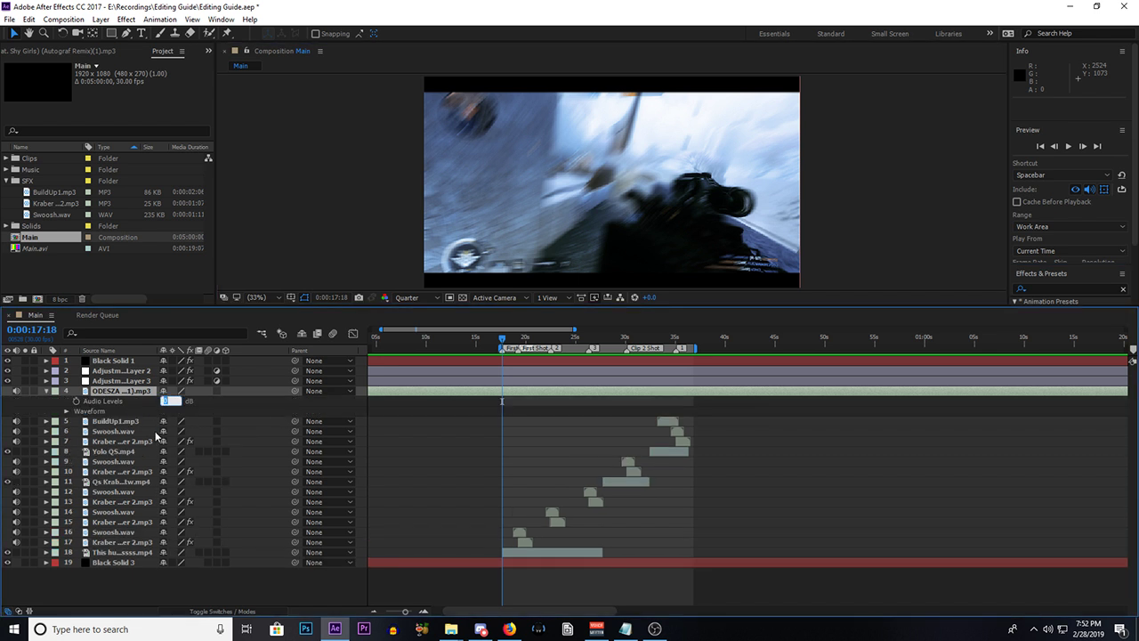
pyautogui.write('-')
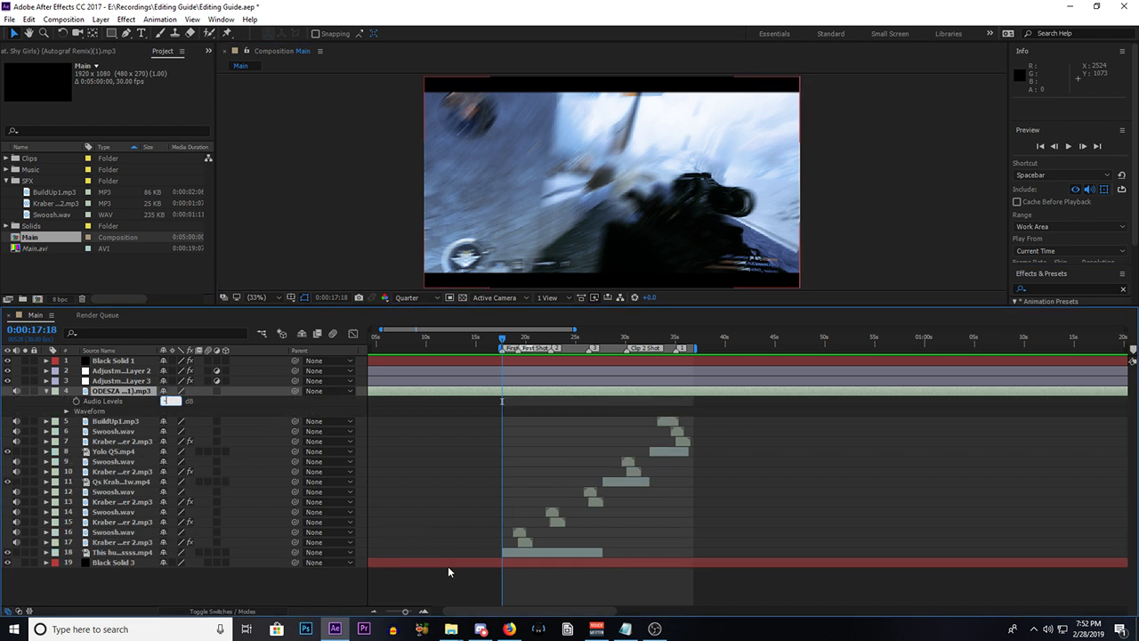
pyautogui.write('2')
pyautogui.press('Return')
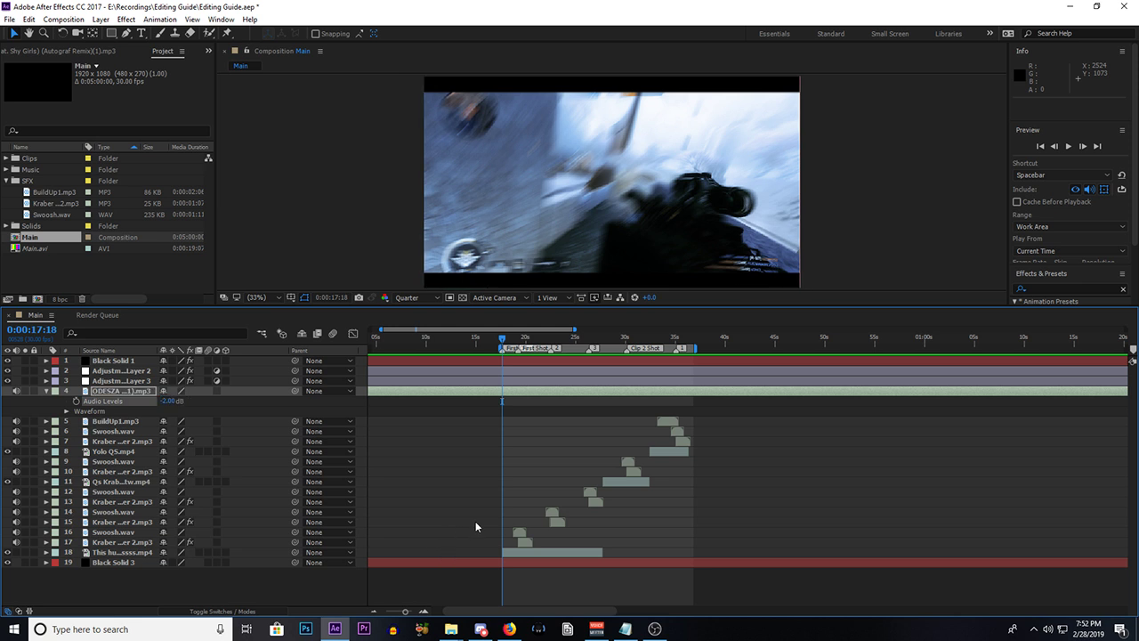
# Step: Preview the work area with the music and scrub through the first clip up to 0:00:24:07
pyautogui.press('space')
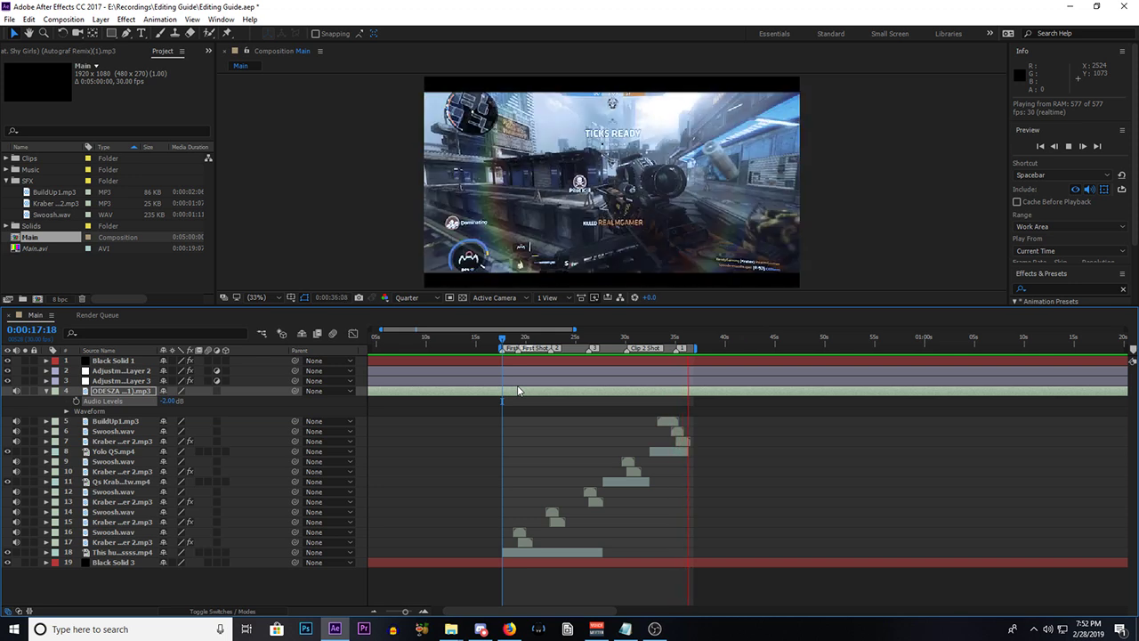
pyautogui.press('space')
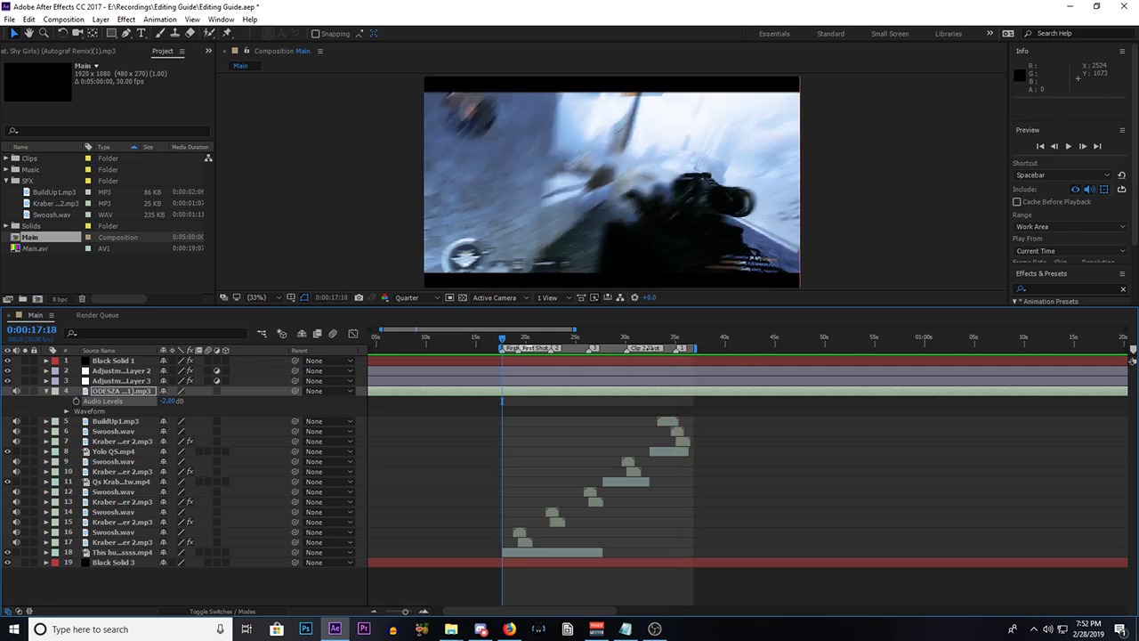
pyautogui.click(687, 337)
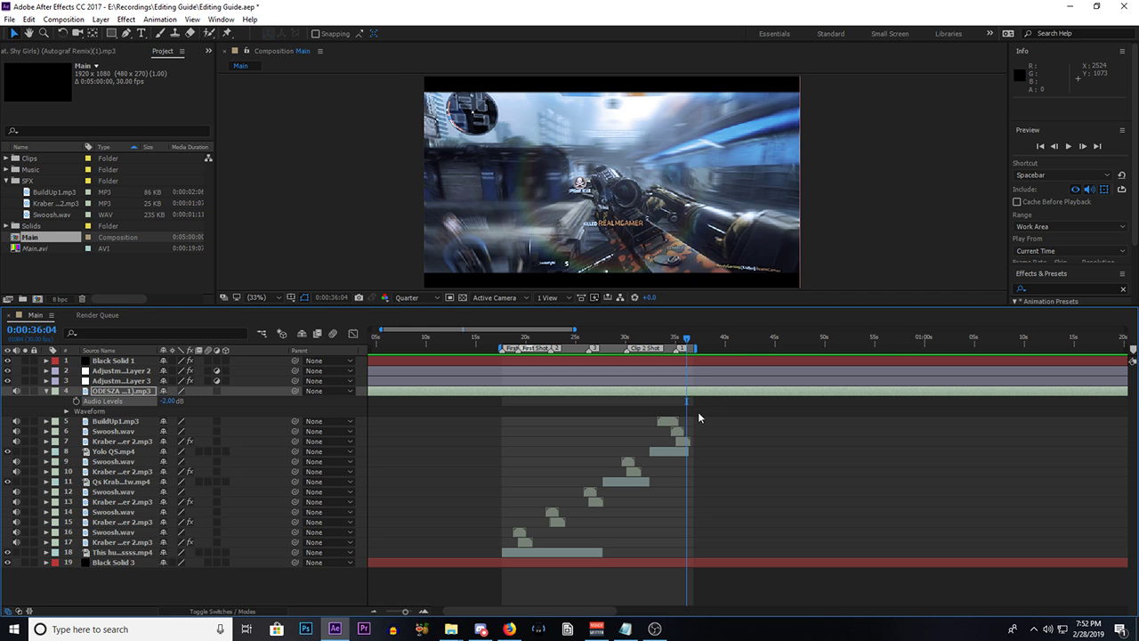
pyautogui.scroll(2, 480, 349)
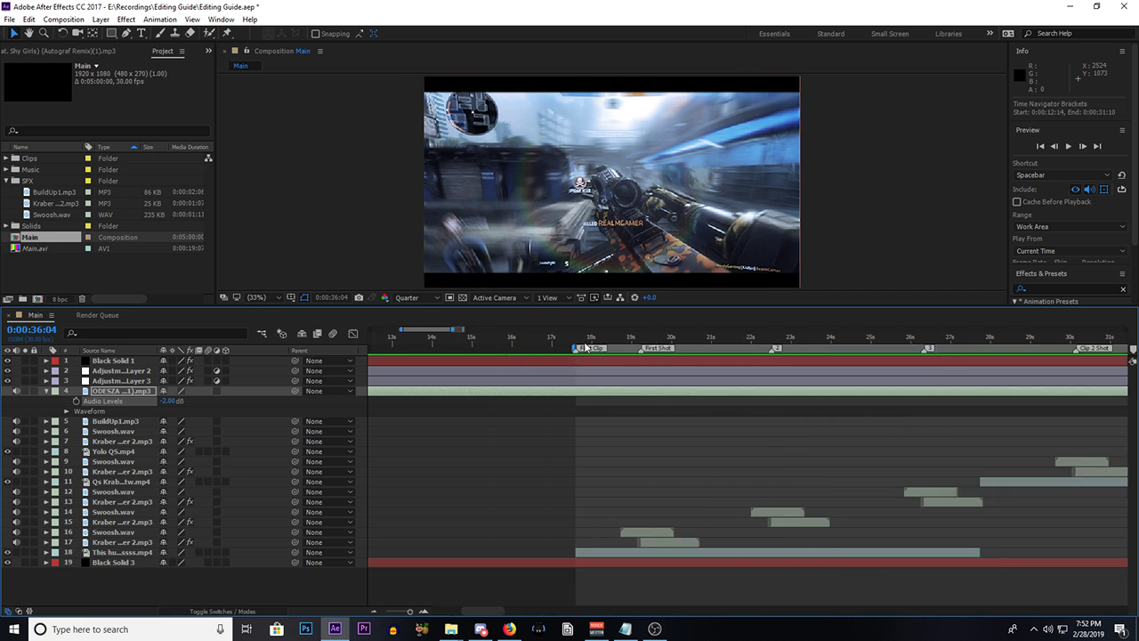
pyautogui.moveTo(589, 339); pyautogui.dragTo(840, 335)
pyautogui.scroll(-2, 806, 389)
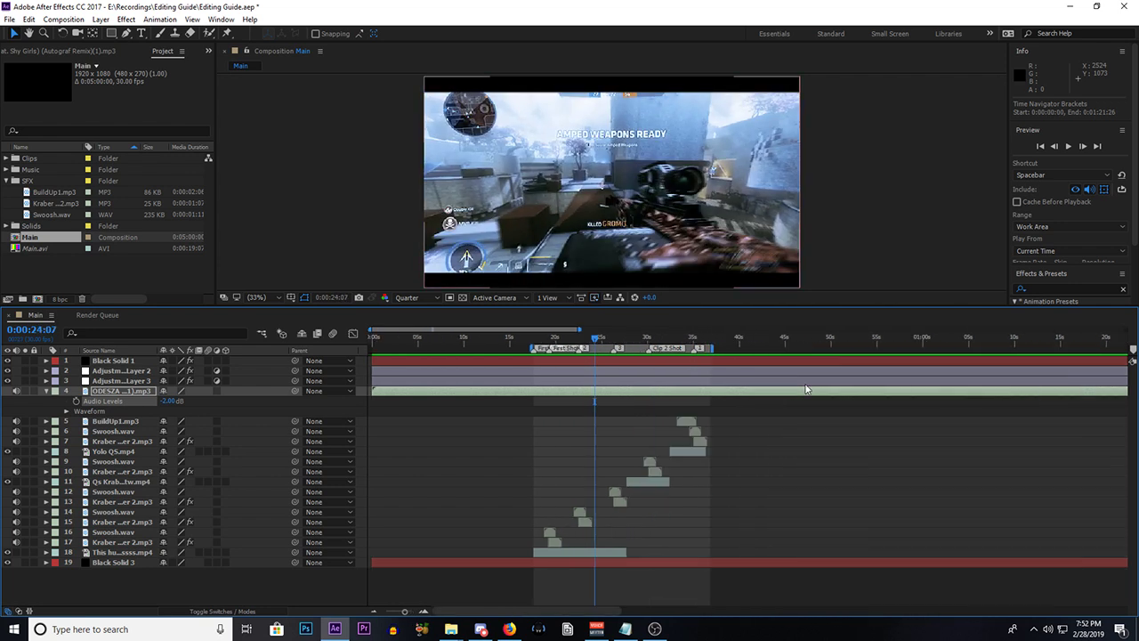
# Step: Scrub through the Yolo QS clip's final shot and ending, stopping at 0:00:36:05
pyautogui.scroll(6, 806, 389)
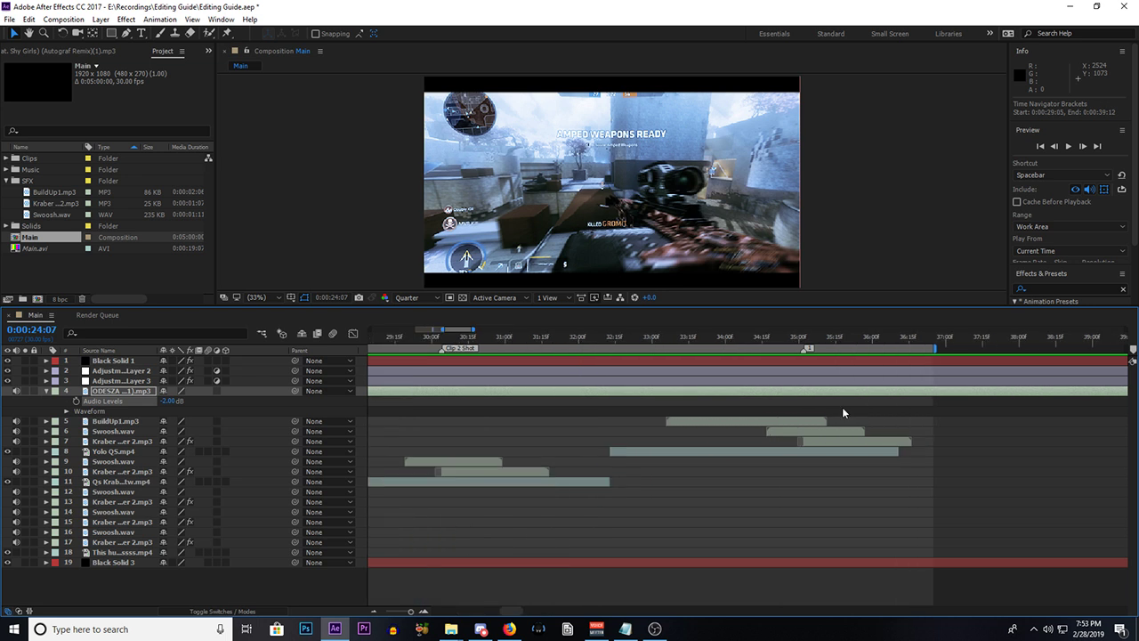
pyautogui.moveTo(778, 338); pyautogui.dragTo(893, 325)
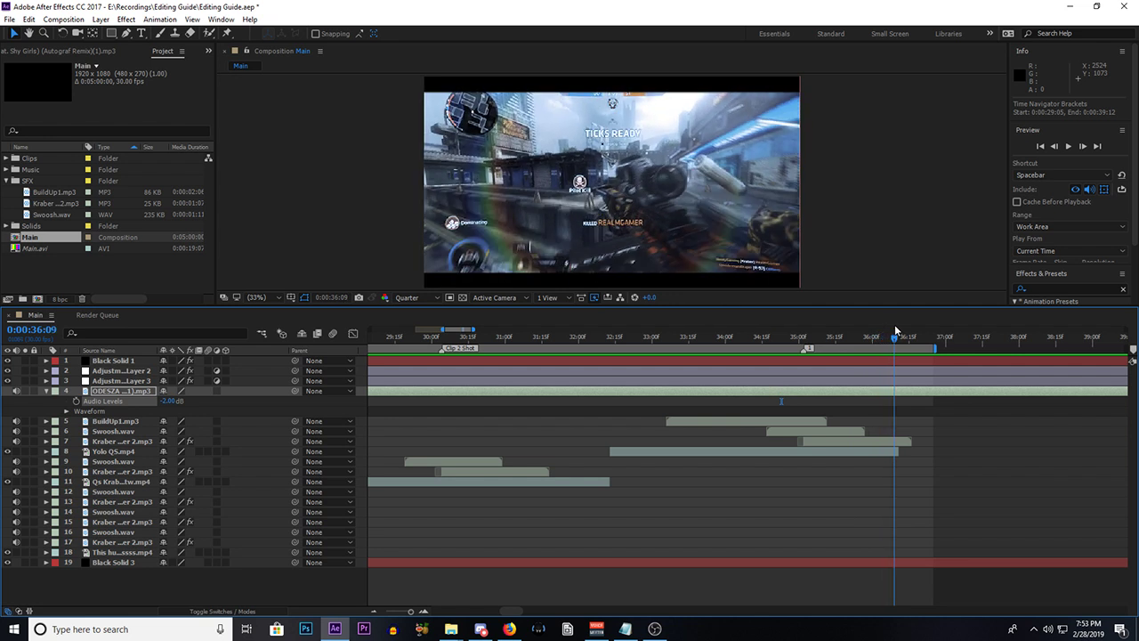
pyautogui.moveTo(891, 326)
pyautogui.mouseDown()
pyautogui.moveTo(879, 326)
pyautogui.moveTo(891, 328)
pyautogui.mouseUp()
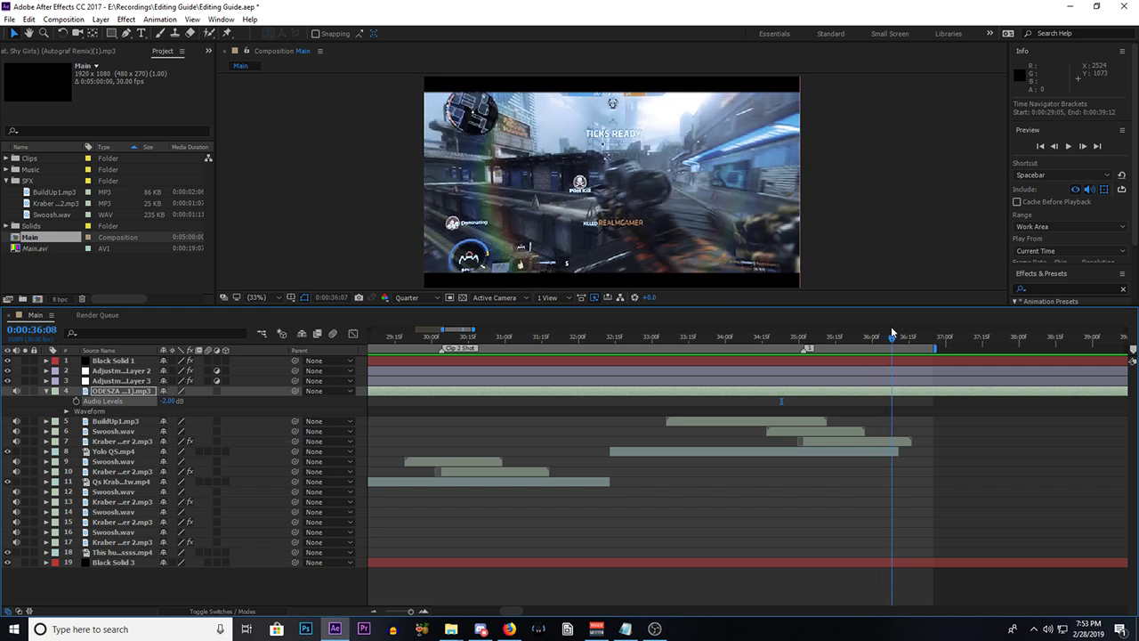
pyautogui.scroll(2, 925, 368)
pyautogui.click(697, 336)
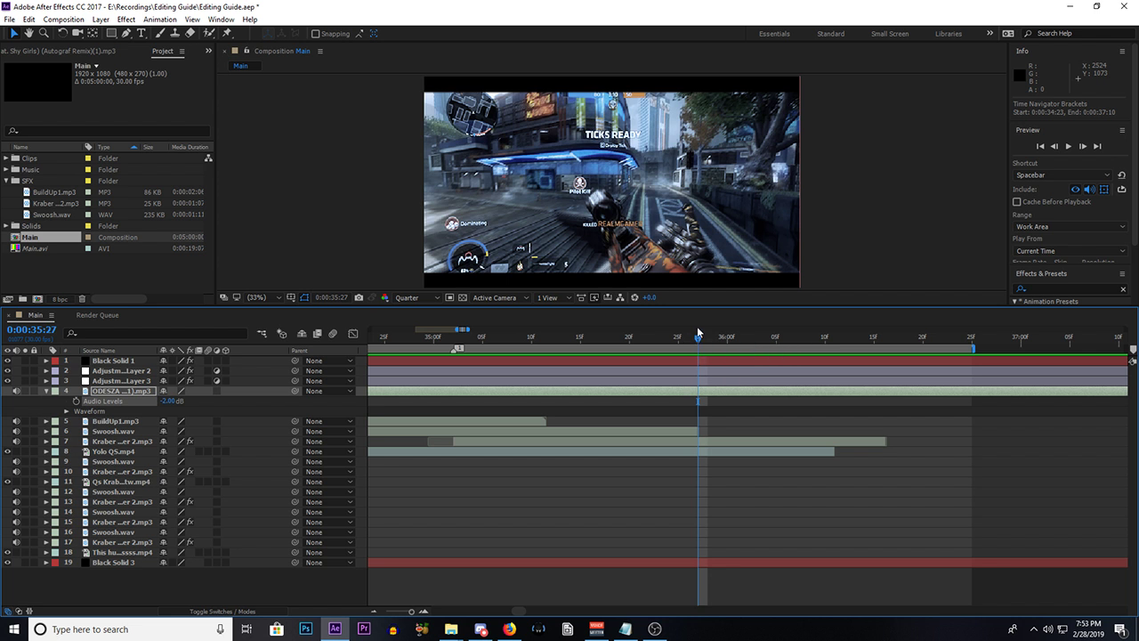
pyautogui.click(612, 337)
pyautogui.moveTo(615, 341); pyautogui.dragTo(632, 342)
pyautogui.scroll(-2, 611, 367)
pyautogui.scroll(1, 611, 366)
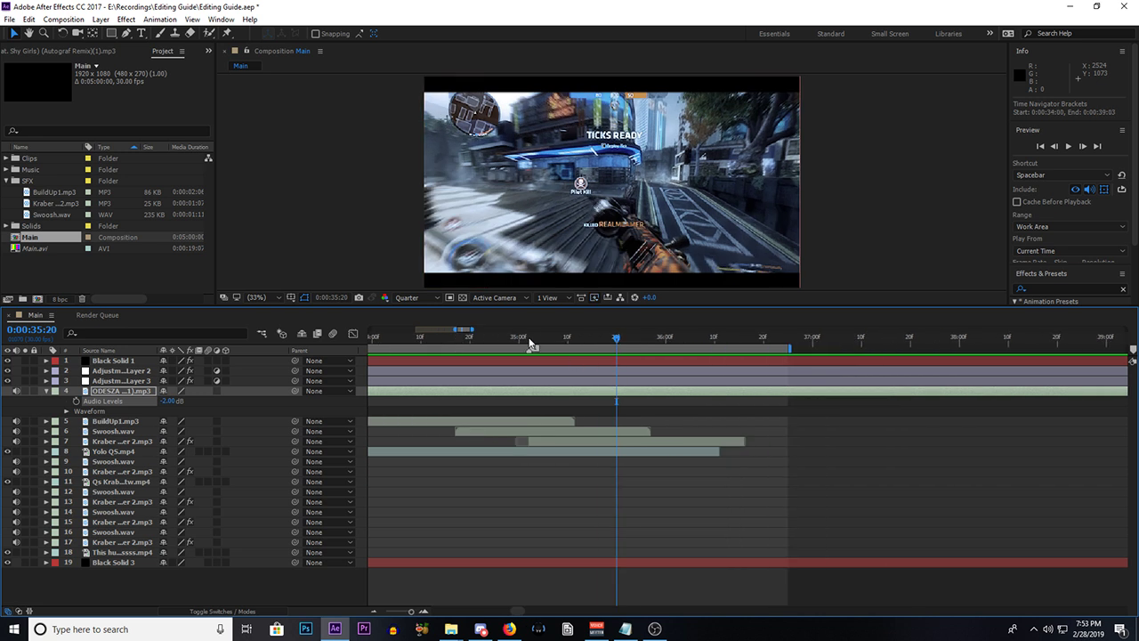
pyautogui.moveTo(525, 339); pyautogui.dragTo(691, 337)
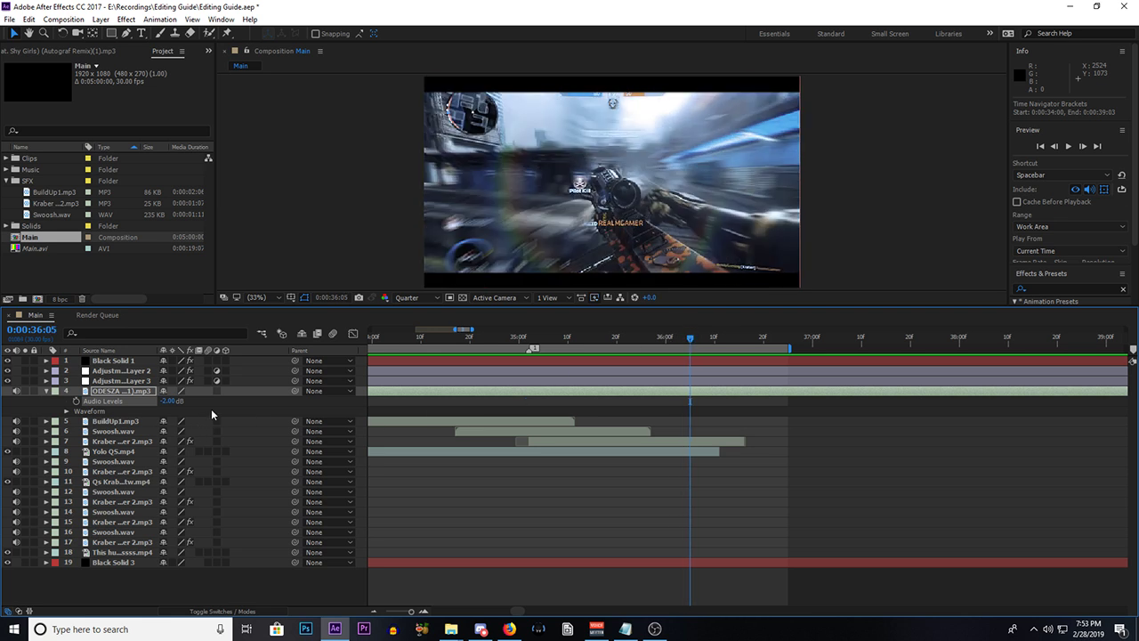
# Step: Undo the music layer's last audio level change and dock Effect Controls as its own column between the Project panel and composition viewer
pyautogui.click(109, 381)
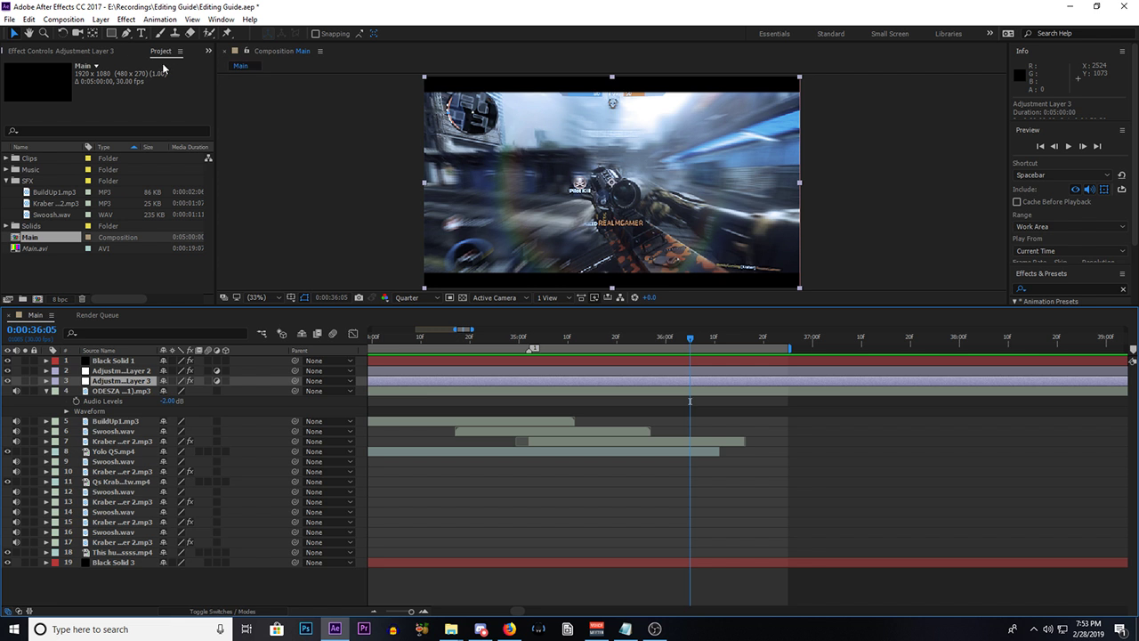
pyautogui.moveTo(46, 53); pyautogui.dragTo(246, 55)
pyautogui.hotkey('ctrl', 'z')
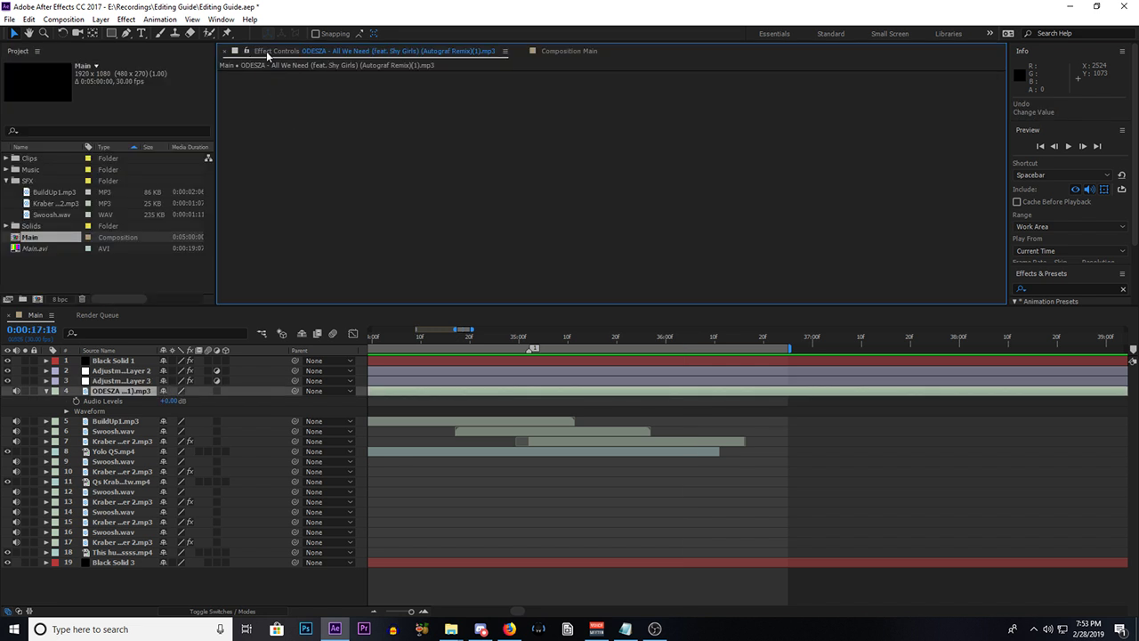
pyautogui.moveTo(266, 51); pyautogui.dragTo(236, 107)
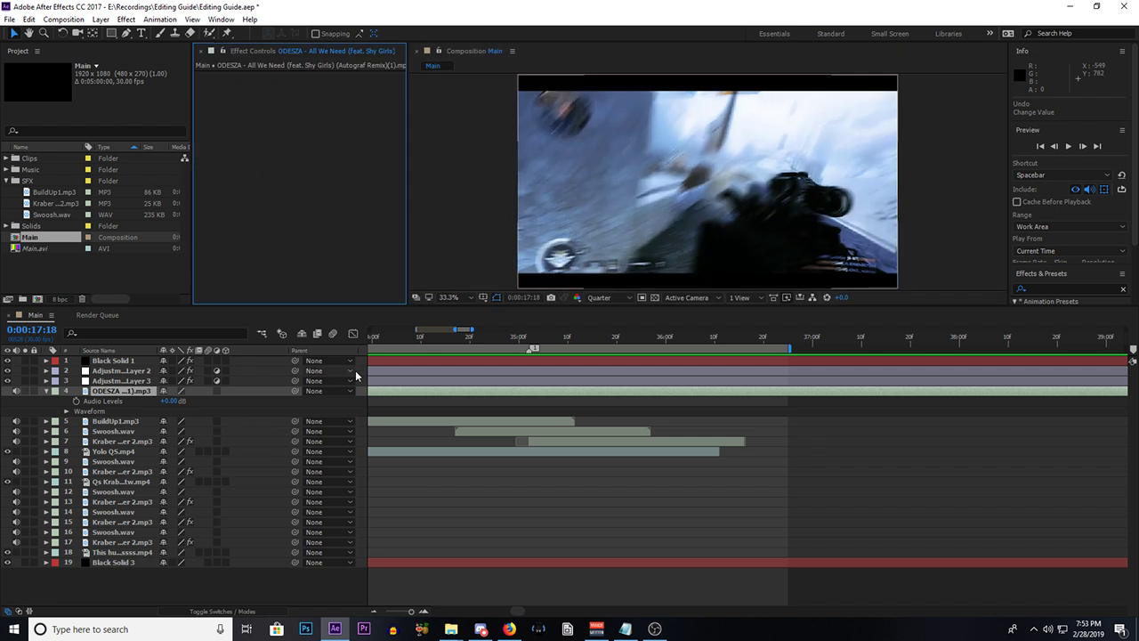
# Step: Turn off the RSMB effect on Adjustment Layer 3 and move the current time near the Yolo QS clip's end, at 0:00:36:09
pyautogui.click(391, 379)
pyautogui.click(207, 76)
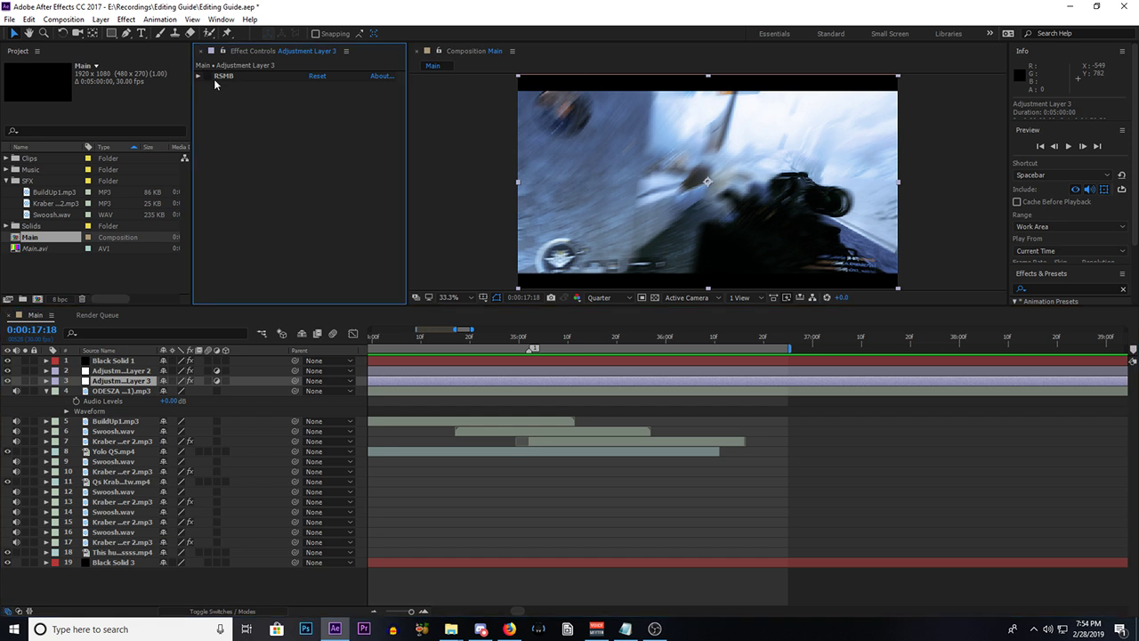
pyautogui.moveTo(623, 339); pyautogui.dragTo(655, 352)
pyautogui.scroll(2, 727, 393)
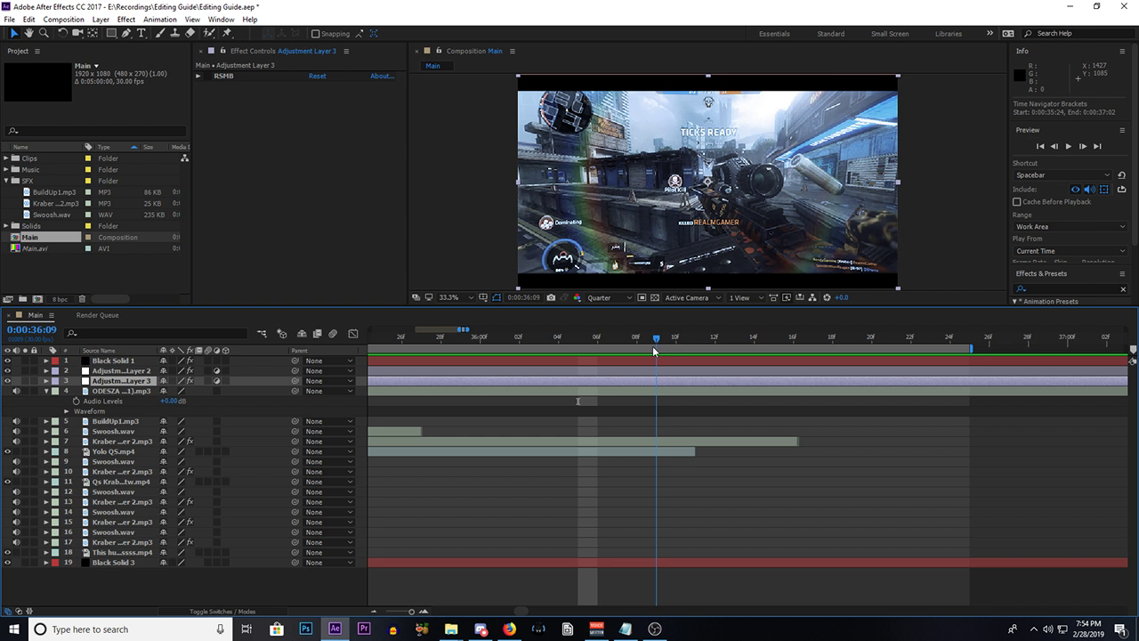
# Step: Scrub back from 0:00:36:09 and examine the sniper shot frame by frame around 0:00:36:05 and 0:00:36:06
pyautogui.moveTo(656, 346); pyautogui.dragTo(621, 347)
pyautogui.press('pageup')
pyautogui.press('pageup')
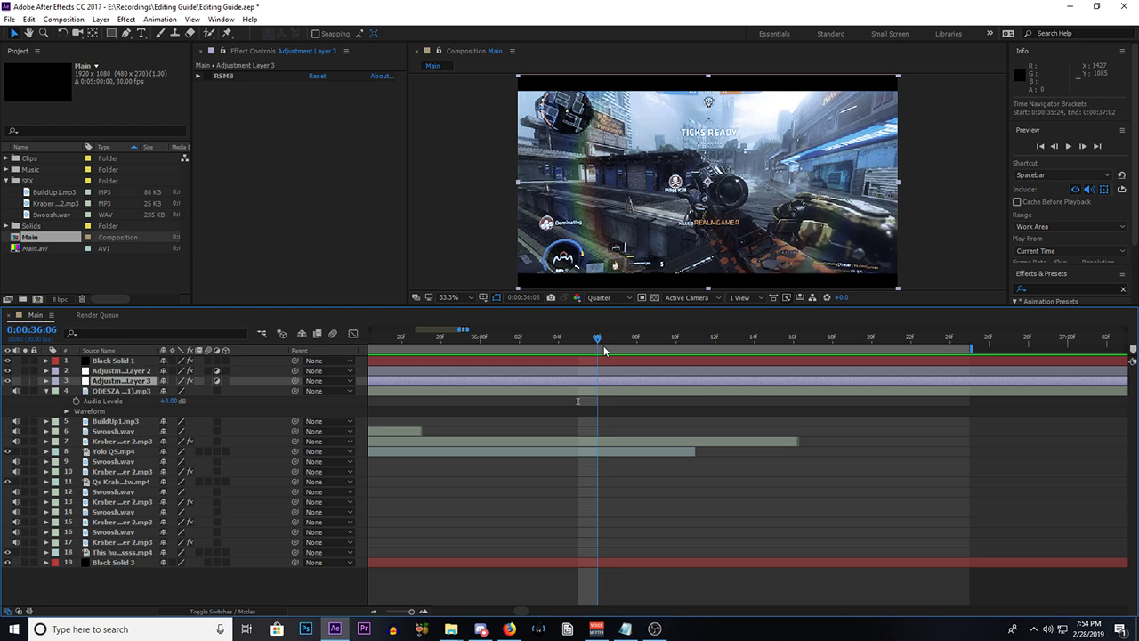
pyautogui.press('pagedown')
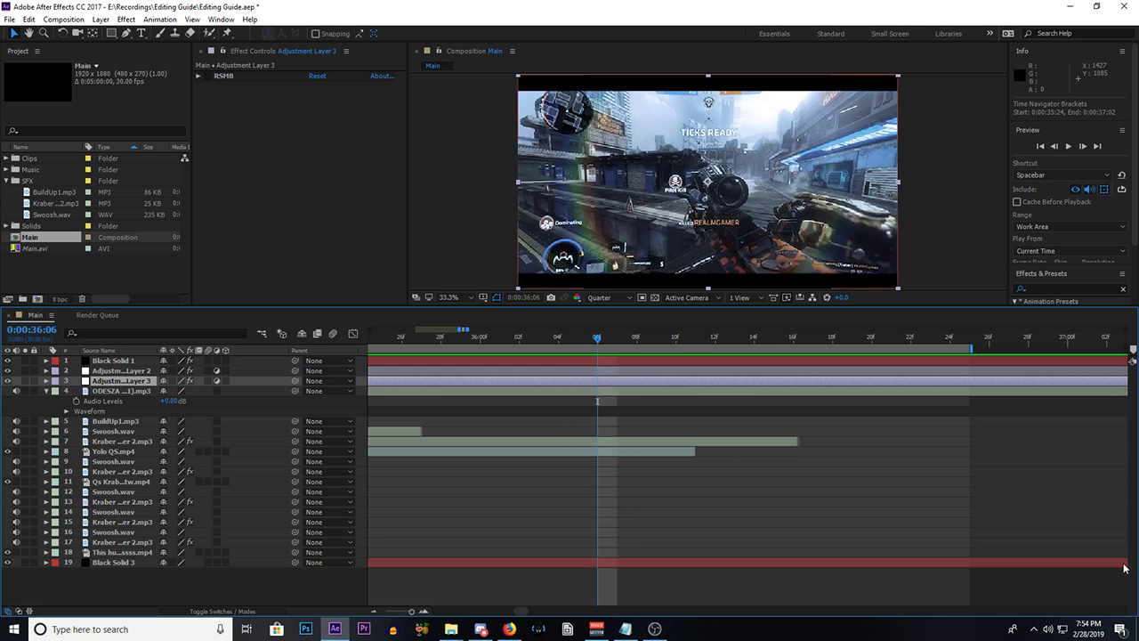
pyautogui.press('pageup')
pyautogui.press('pageup')
pyautogui.press('pagedown')
pyautogui.press('pagedown')
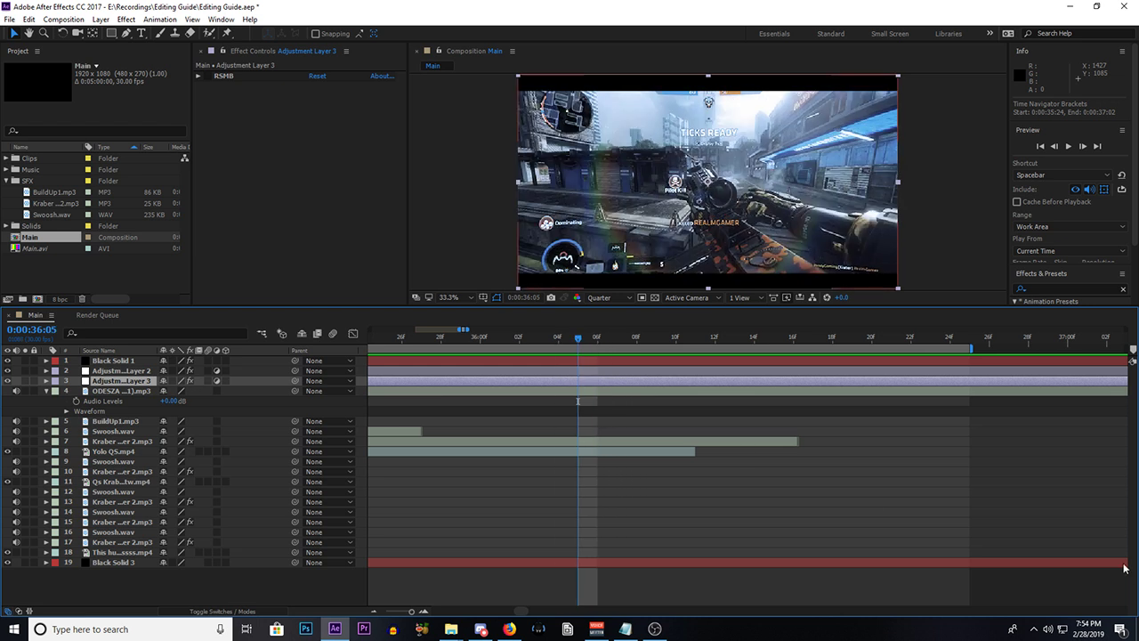
# Step: Select the Yolo QS layer and compare its frames between 0:00:36:05 and 0:00:36:09, ending at 0:00:36:05
pyautogui.click(607, 449)
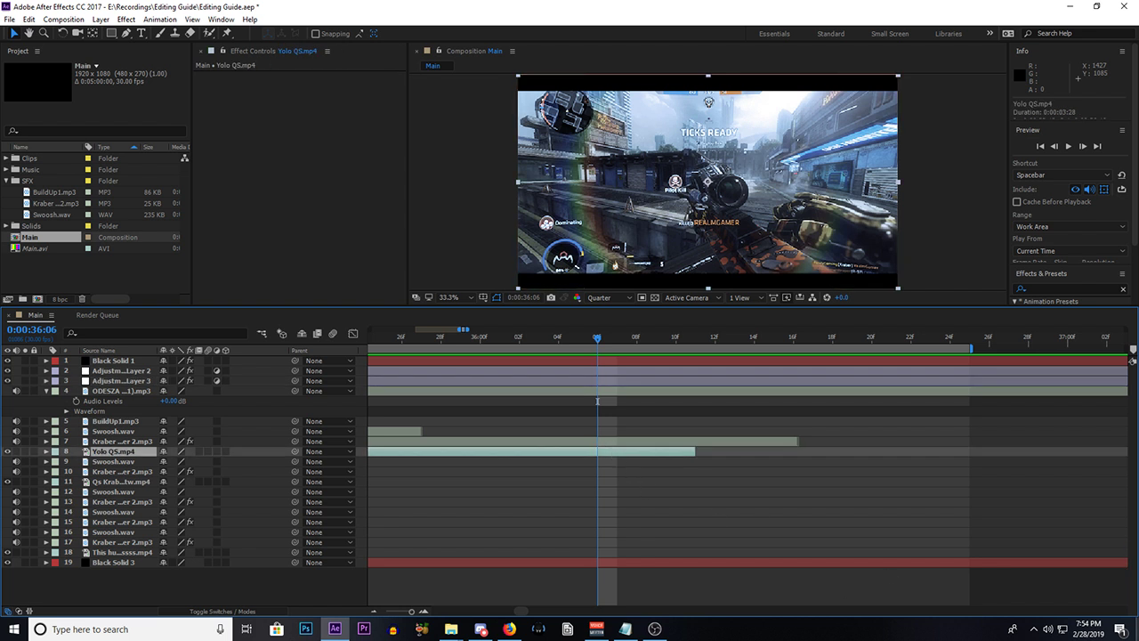
pyautogui.press('pagedown')
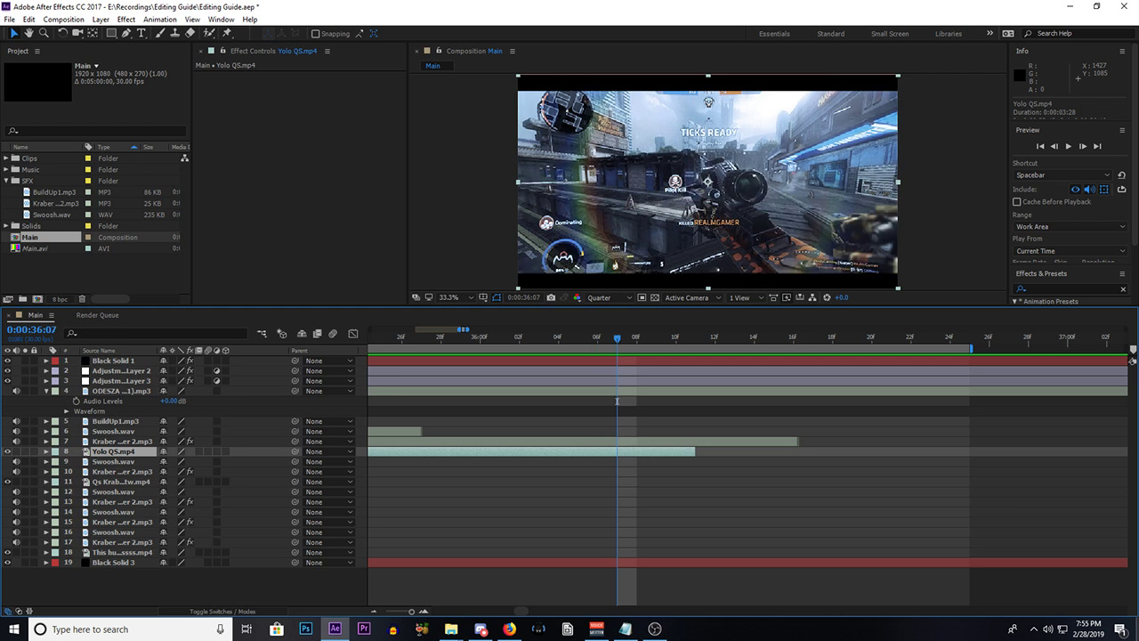
pyautogui.press('pageup')
pyautogui.press('pagedown')
pyautogui.press('pagedown')
pyautogui.press('pagedown')
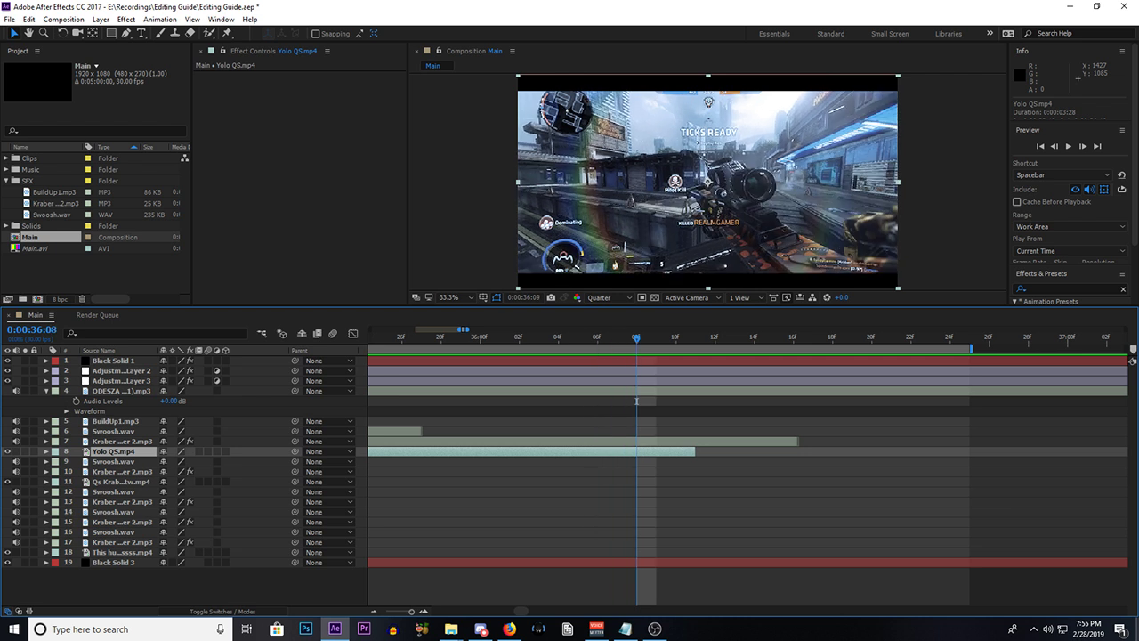
pyautogui.press('pageup')
pyautogui.press('pageup')
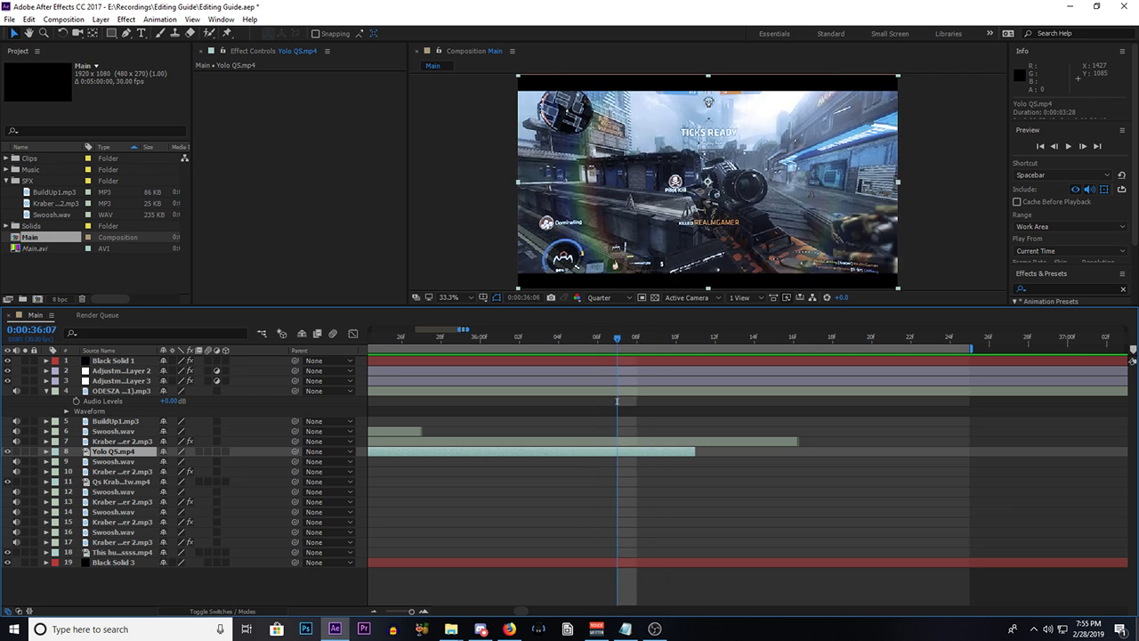
pyautogui.press('pageup')
pyautogui.press('pageup')
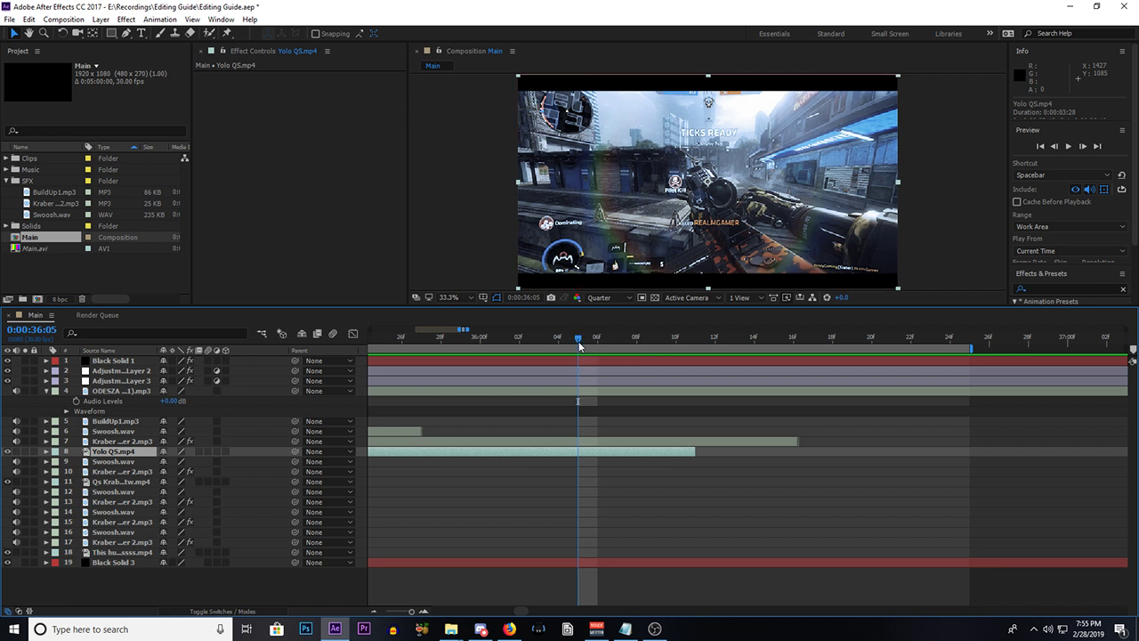
# Step: Examine the gun's movement after the shot frame by frame from 0:00:36:05 to past 0:00:36:10, returning to 0:00:36:05
pyautogui.moveTo(581, 340)
pyautogui.mouseDown()
pyautogui.moveTo(654, 327)
pyautogui.moveTo(581, 333)
pyautogui.mouseUp()
pyautogui.moveTo(585, 339)
pyautogui.mouseDown()
pyautogui.moveTo(613, 339)
pyautogui.moveTo(581, 350)
pyautogui.moveTo(625, 347)
pyautogui.moveTo(571, 352)
pyautogui.moveTo(639, 346)
pyautogui.moveTo(575, 356)
pyautogui.mouseUp()
pyautogui.press('pagedown')
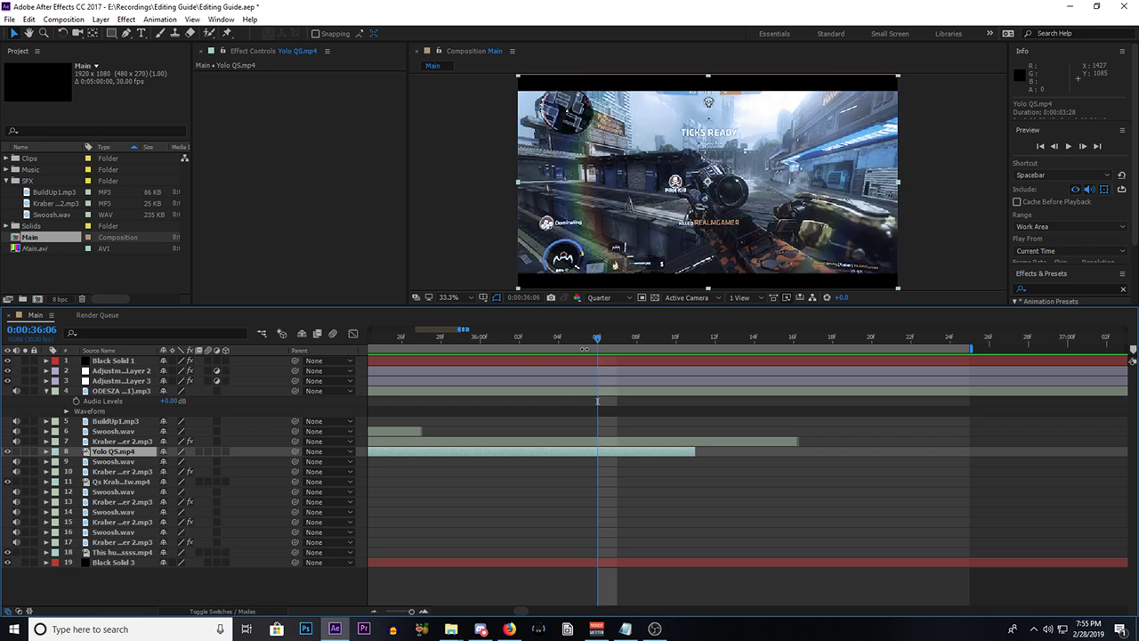
pyautogui.press('pageup')
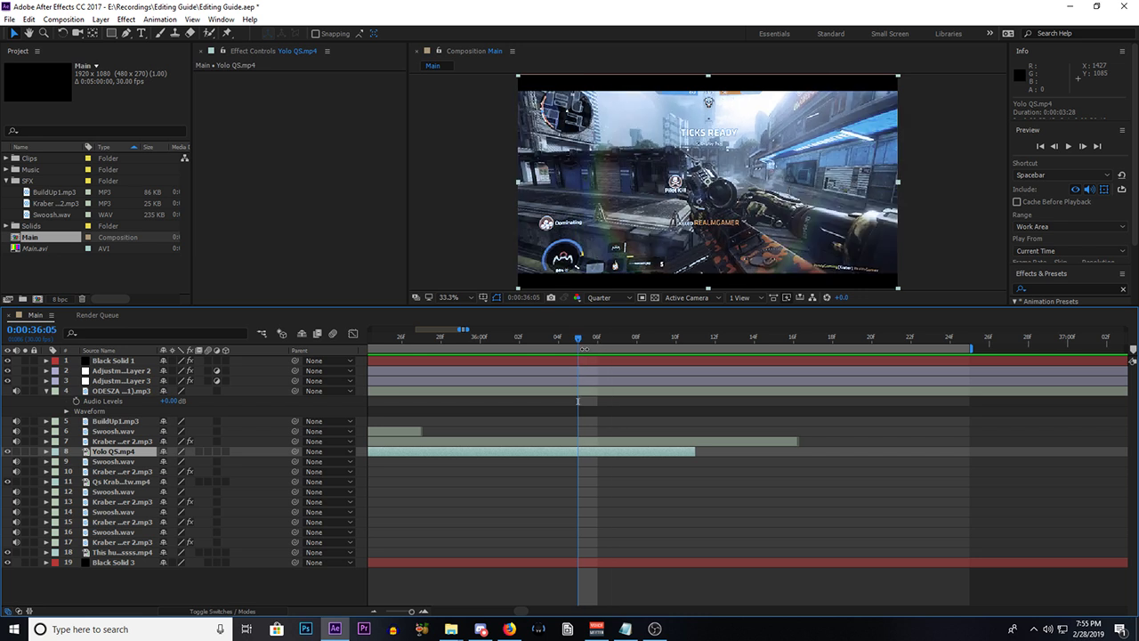
pyautogui.press('pagedown')
pyautogui.press('pageup')
pyautogui.press('pagedown')
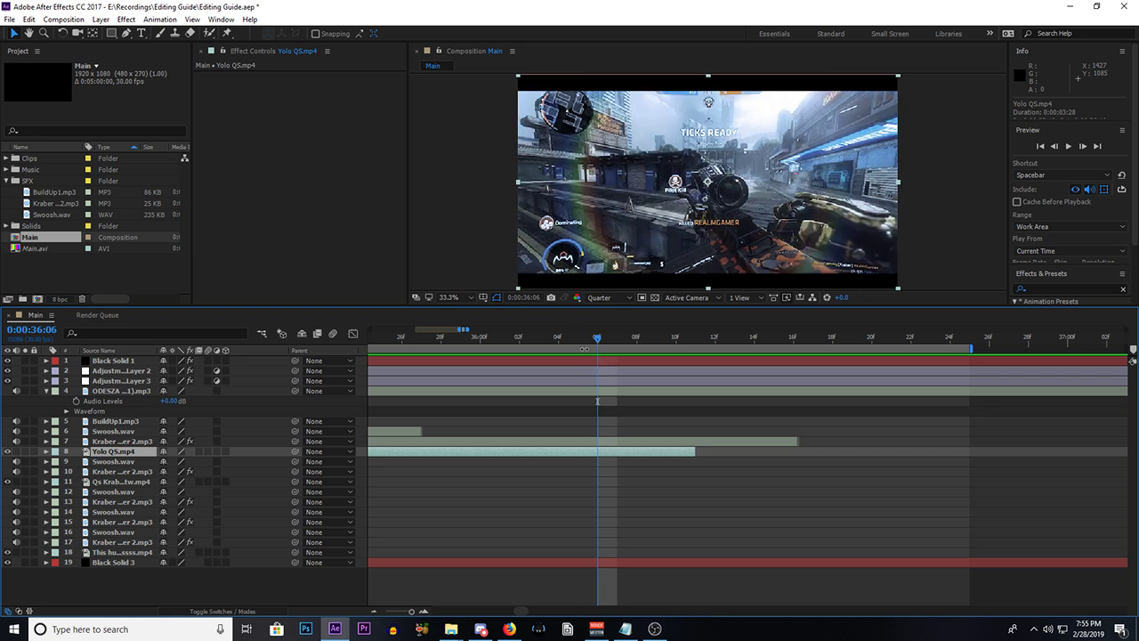
pyautogui.press('pagedown')
pyautogui.press('pagedown')
pyautogui.press('pagedown')
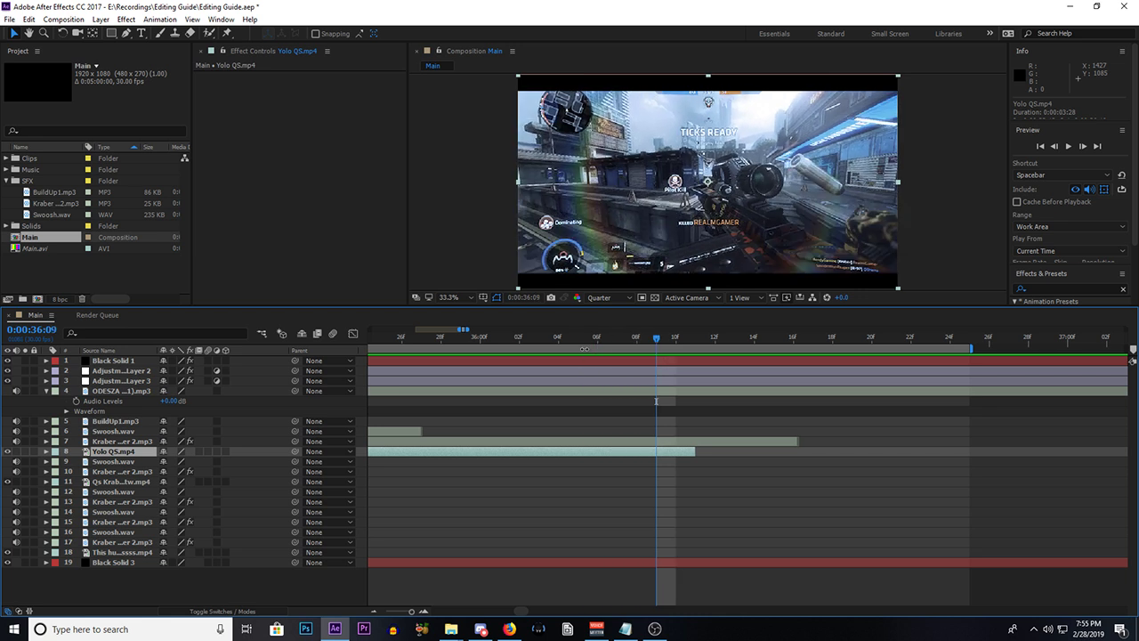
pyautogui.press('pagedown')
pyautogui.press('pagedown')
pyautogui.press('pageup')
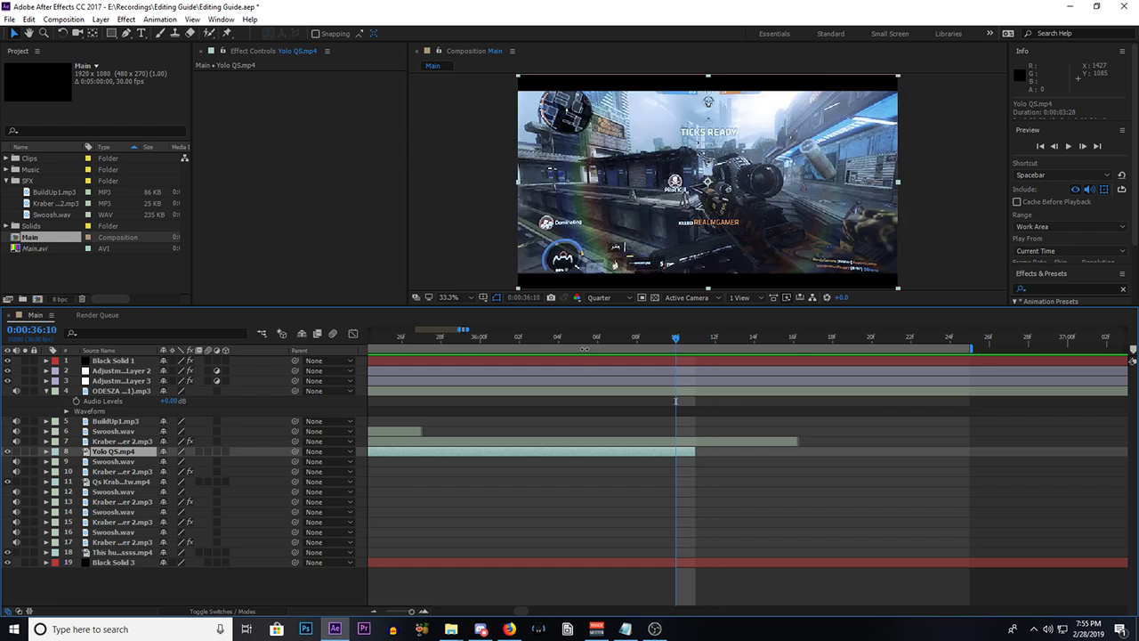
pyautogui.press('pageup')
pyautogui.press('pageup')
pyautogui.press('pageup')
pyautogui.press('pageup')
pyautogui.press('pageup')
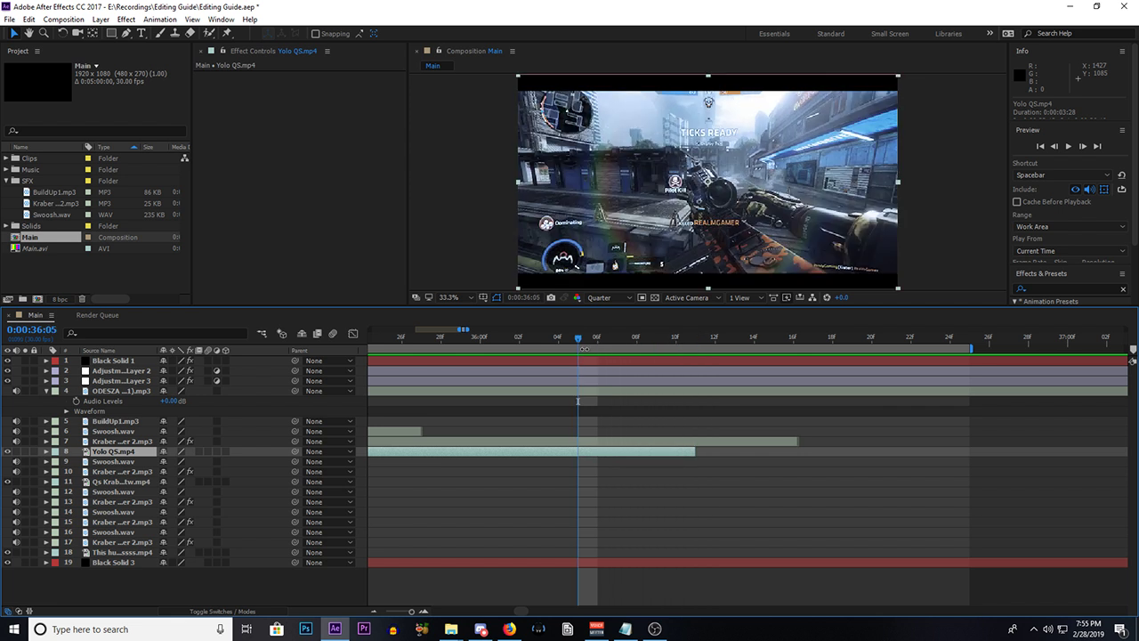
# Step: Step repeatedly between 0:00:36:06 and 0:00:36:09 to study how the view shifts after the shot, stopping at 0:00:36:08
pyautogui.press('pagedown')
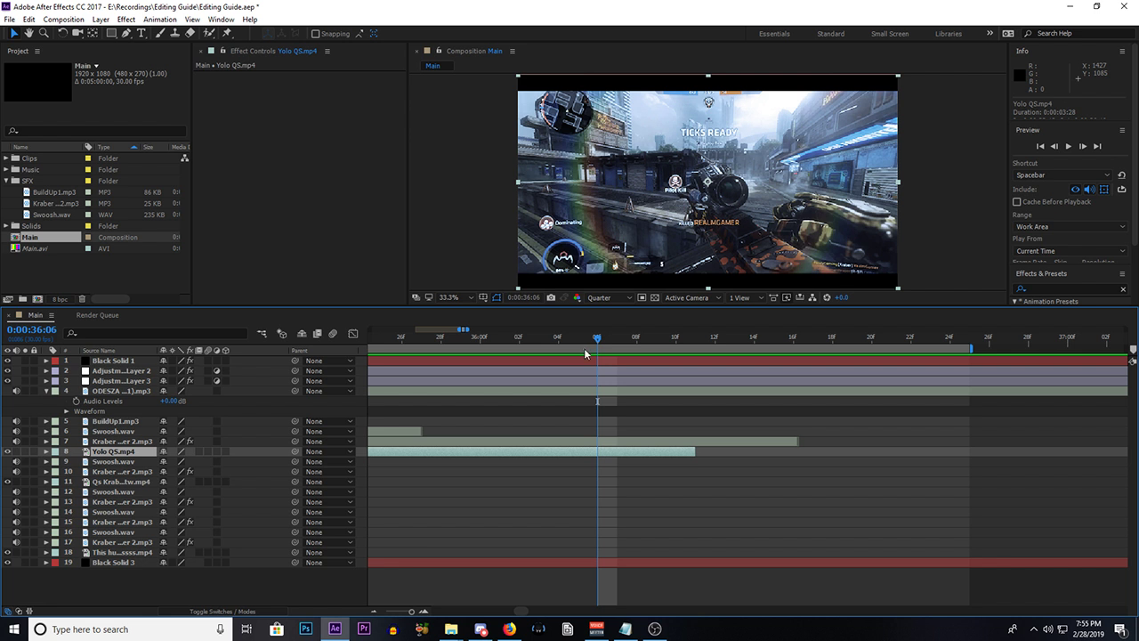
pyautogui.press('pagedown')
pyautogui.press('pagedown')
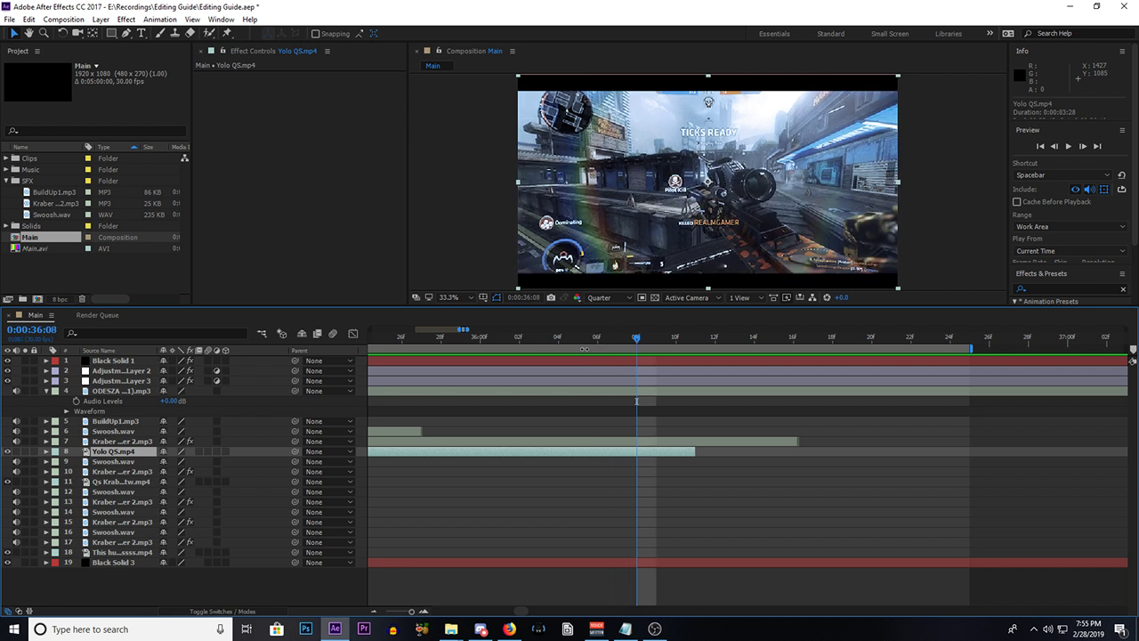
pyautogui.press('pagedown')
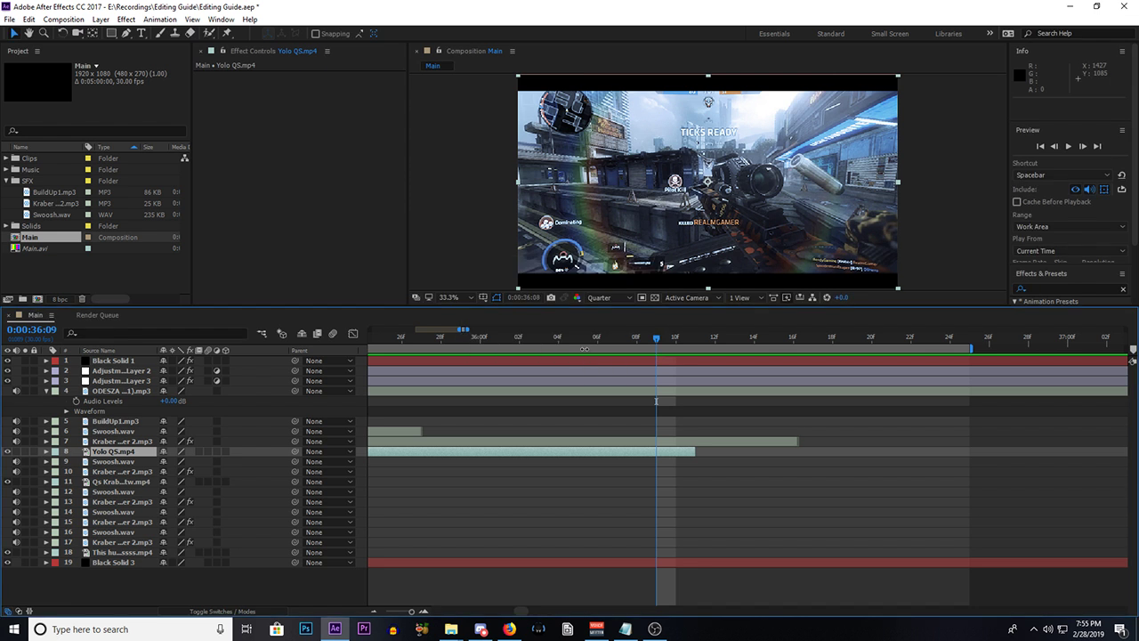
pyautogui.press('pageup')
pyautogui.press('pageup')
pyautogui.press('pageup')
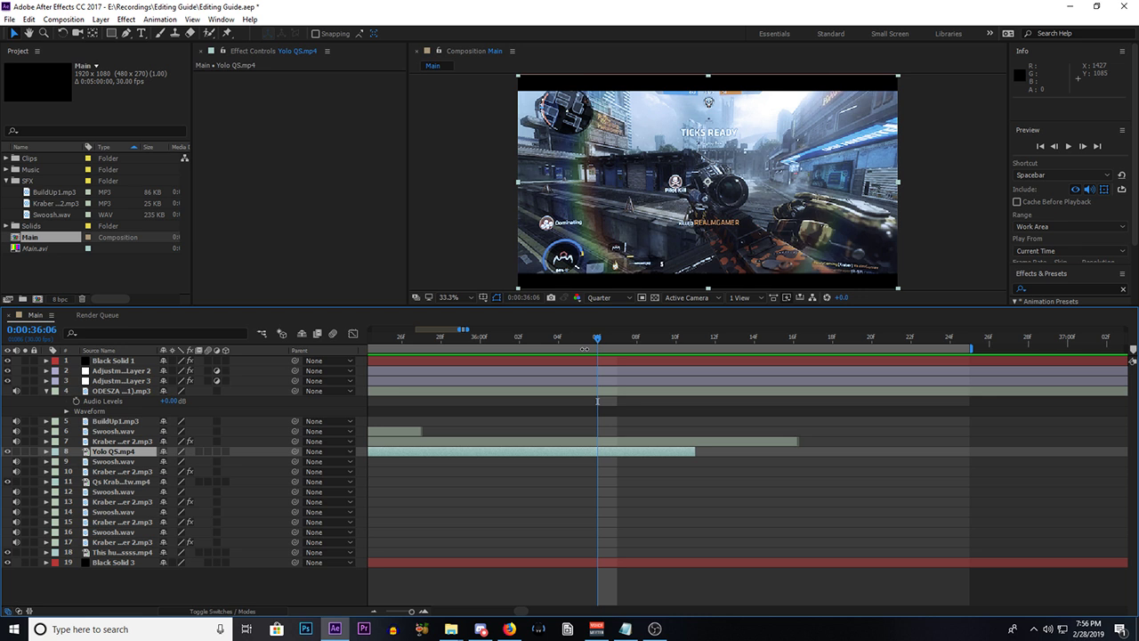
pyautogui.press('pagedown')
pyautogui.press('pagedown')
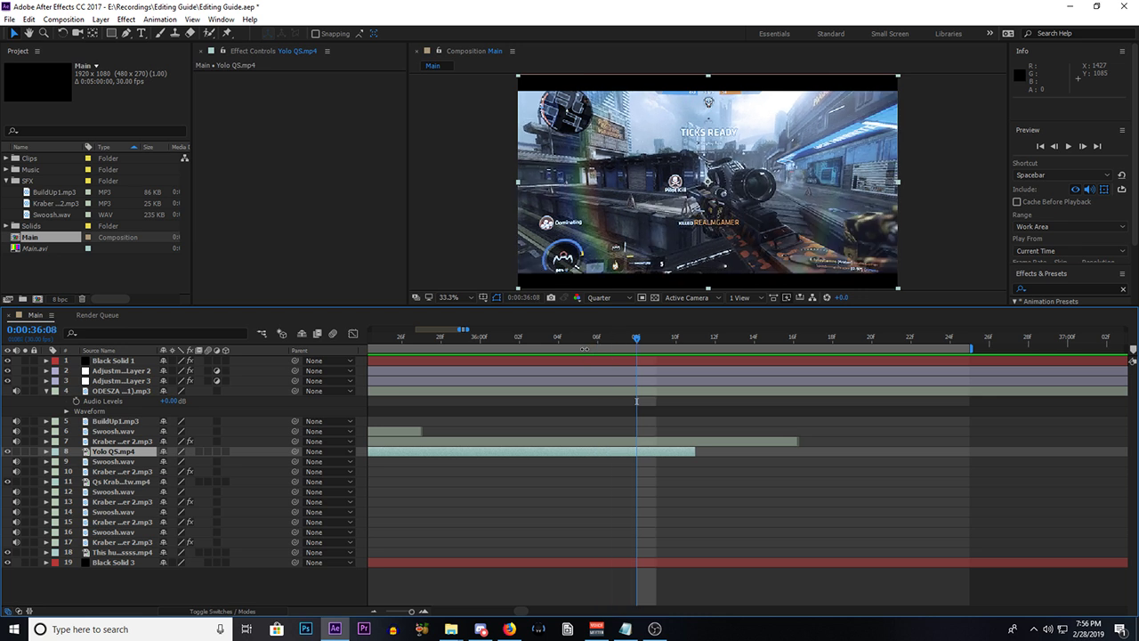
pyautogui.press('pageup')
pyautogui.press('pageup')
pyautogui.press('pagedown')
pyautogui.press('pagedown')
pyautogui.press('pagedown')
pyautogui.press('pagedown')
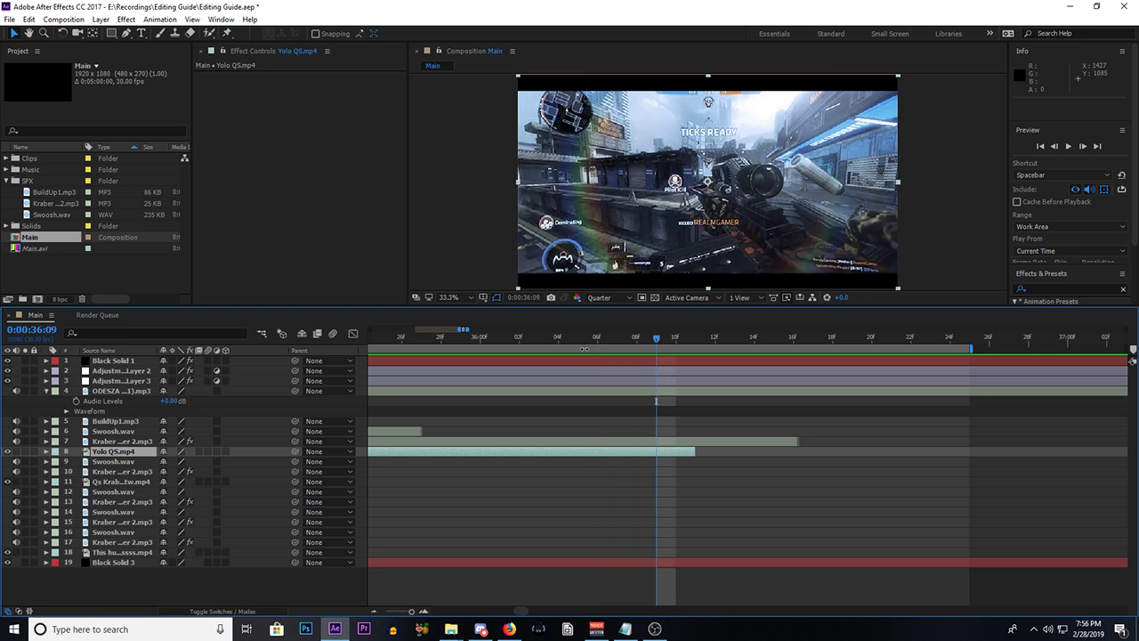
pyautogui.press('pageup')
pyautogui.press('pageup')
pyautogui.press('pageup')
pyautogui.press('pageup')
pyautogui.press('pagedown')
pyautogui.press('pagedown')
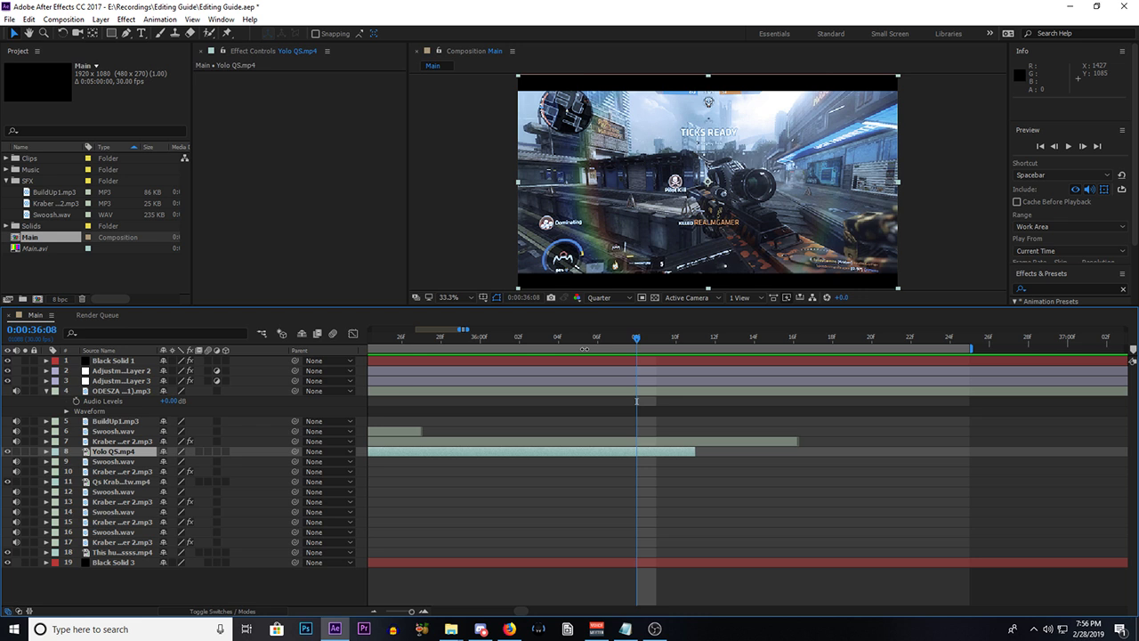
# Step: Flip back and forth through the frames around 0:00:36:05 to 0:00:36:08 to find the shot's first frame, settling on 0:00:36:06
pyautogui.press('pageup')
pyautogui.press('pageup')
pyautogui.press('pagedown')
pyautogui.press('pagedown')
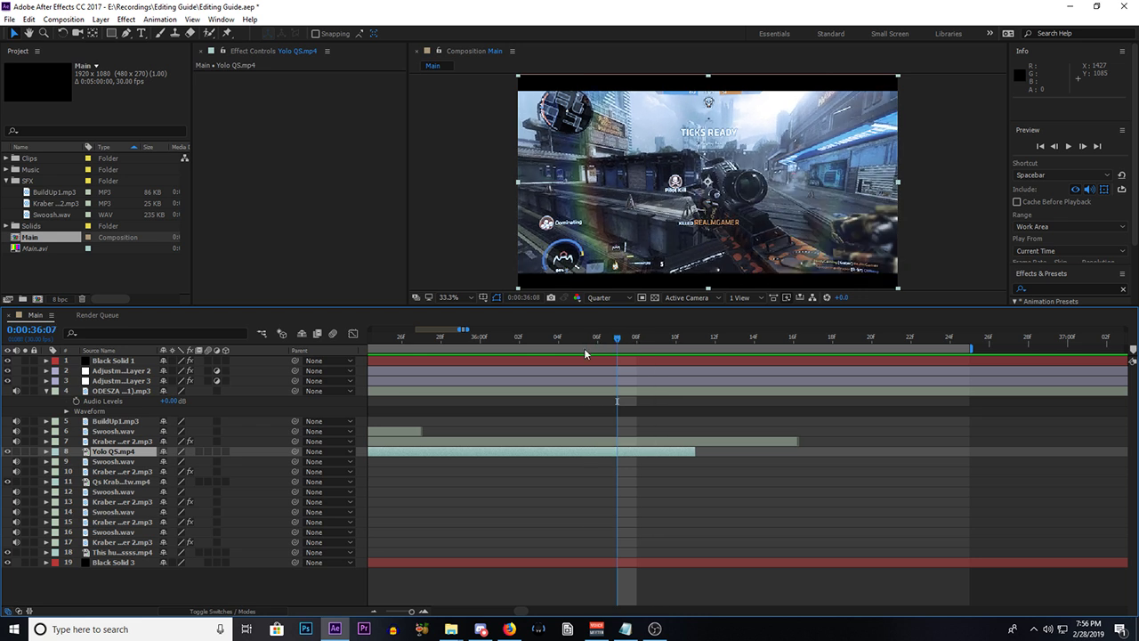
pyautogui.press('pageup')
pyautogui.press('pagedown')
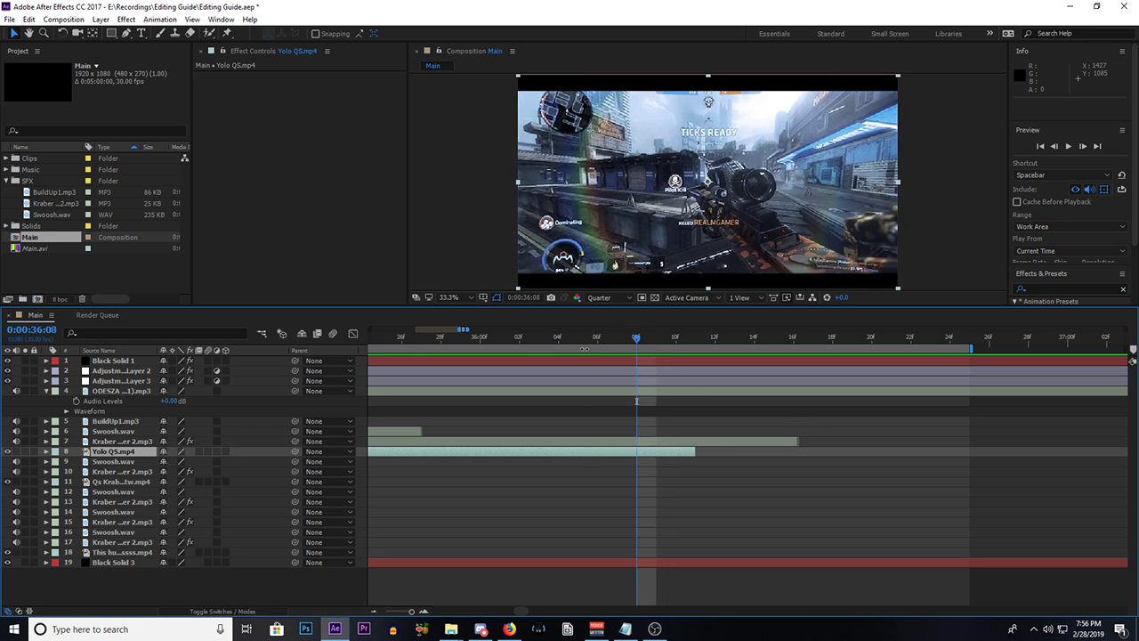
pyautogui.press('pageup')
pyautogui.press('pageup')
pyautogui.press('pagedown')
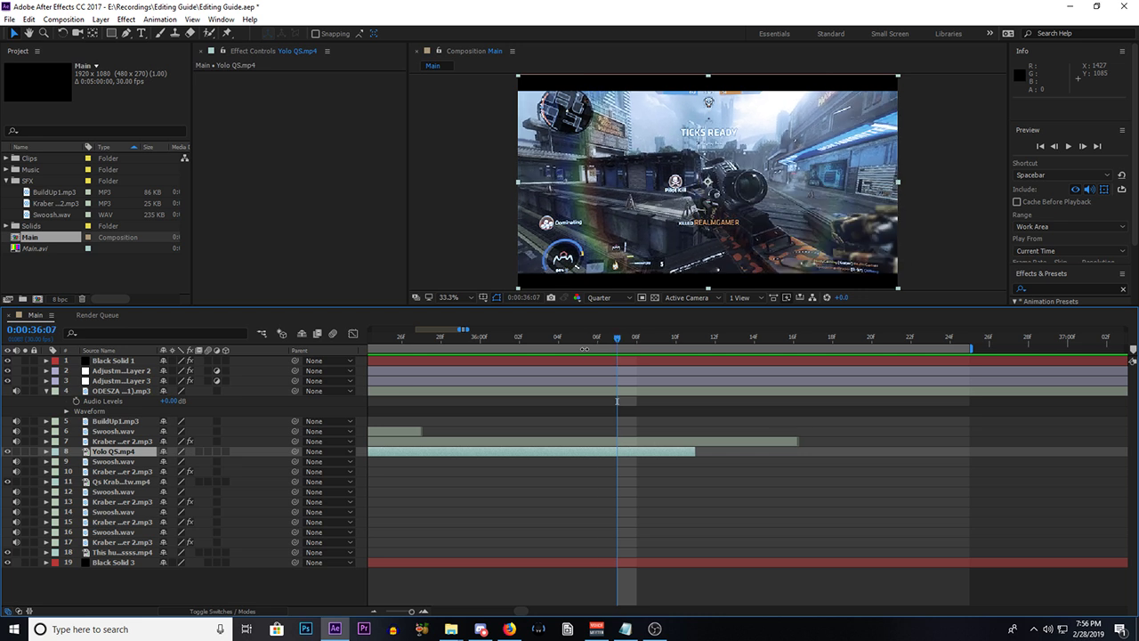
pyautogui.press('pagedown')
pyautogui.press('pageup')
pyautogui.press('pageup')
pyautogui.press('pagedown')
pyautogui.press('pagedown')
pyautogui.press('pageup')
pyautogui.press('pageup')
pyautogui.press('pageup')
pyautogui.press('pageup')
pyautogui.press('pageup')
pyautogui.press('pagedown')
pyautogui.press('pagedown')
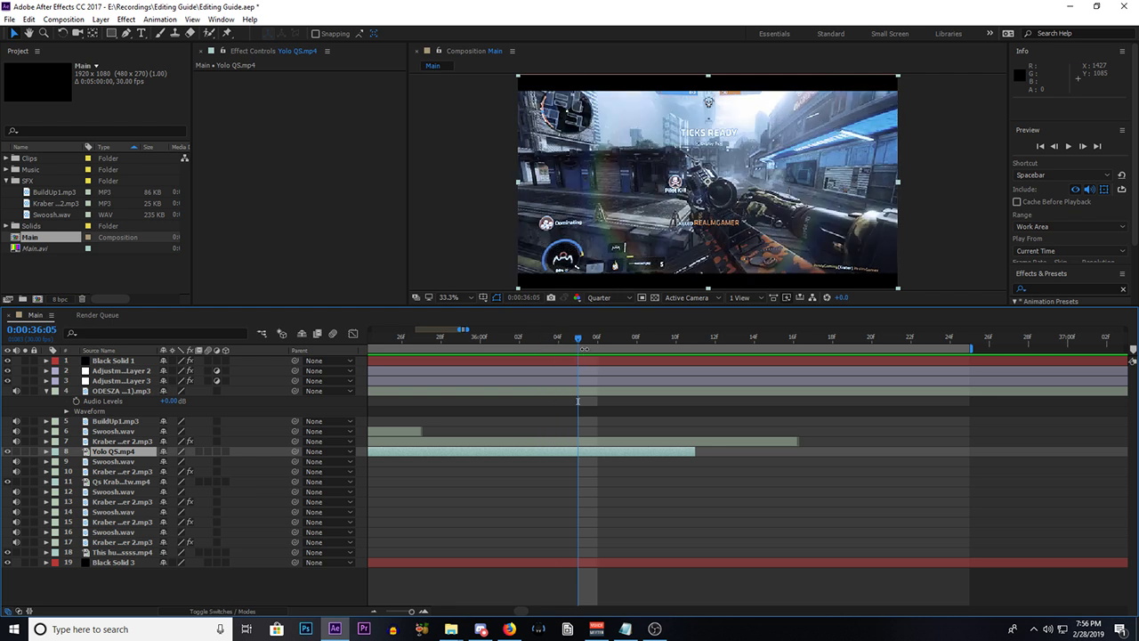
pyautogui.press('pagedown')
pyautogui.press('pagedown')
pyautogui.press('pageup')
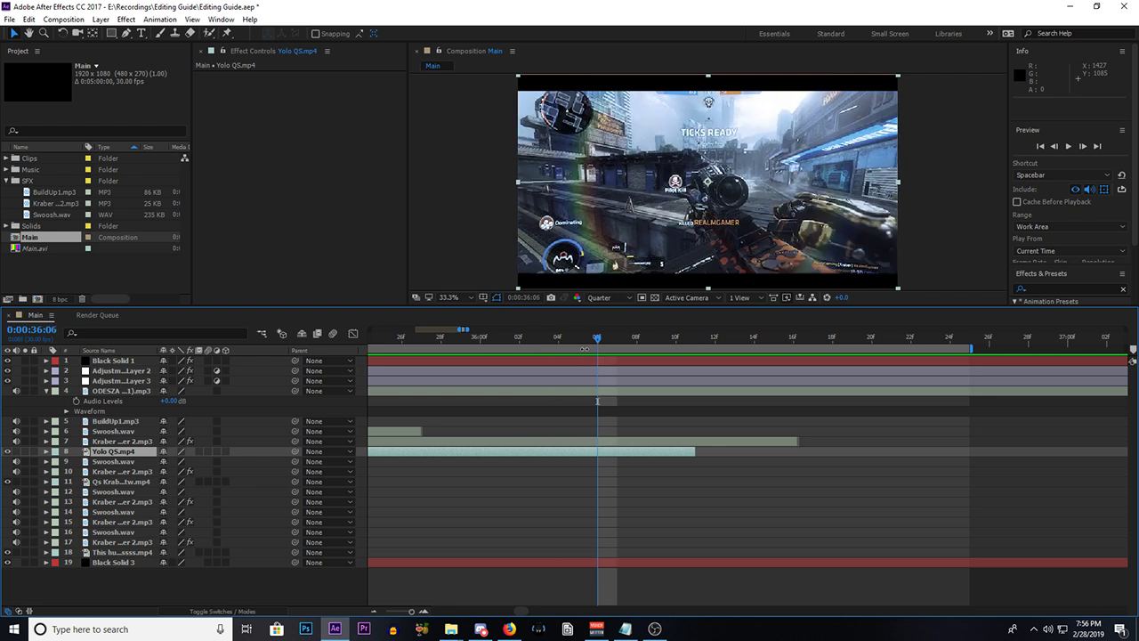
pyautogui.press('pagedown')
pyautogui.press('pageup')
pyautogui.press('pageup')
pyautogui.press('pagedown')
# Step: With no layer selected, add composition markers at 0:00:36:06 and 0:00:36:09
pyautogui.click(766, 547)
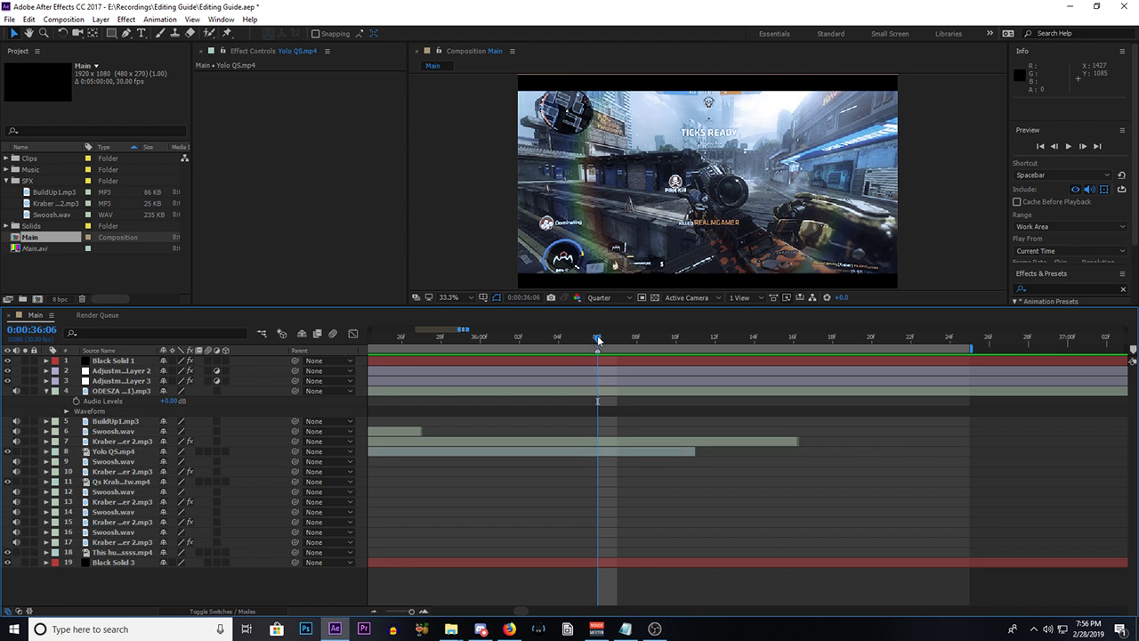
pyautogui.moveTo(1133, 354)
pyautogui.mouseDown()
pyautogui.moveTo(602, 352)
pyautogui.moveTo(612, 355)
pyautogui.mouseUp()
pyautogui.click(598, 451)
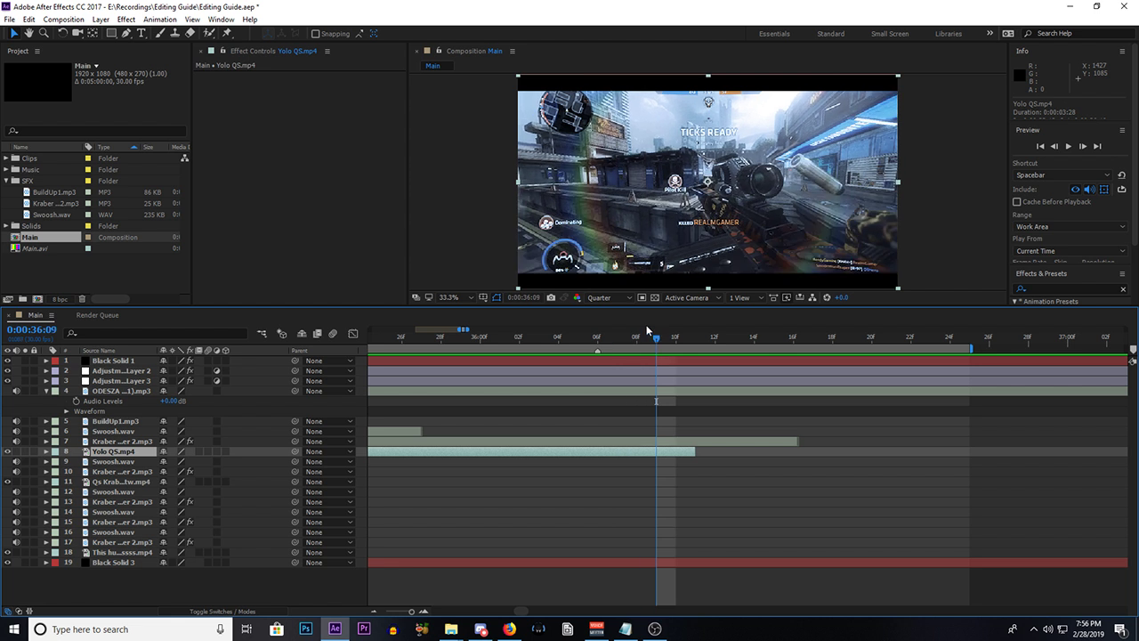
pyautogui.click(834, 517)
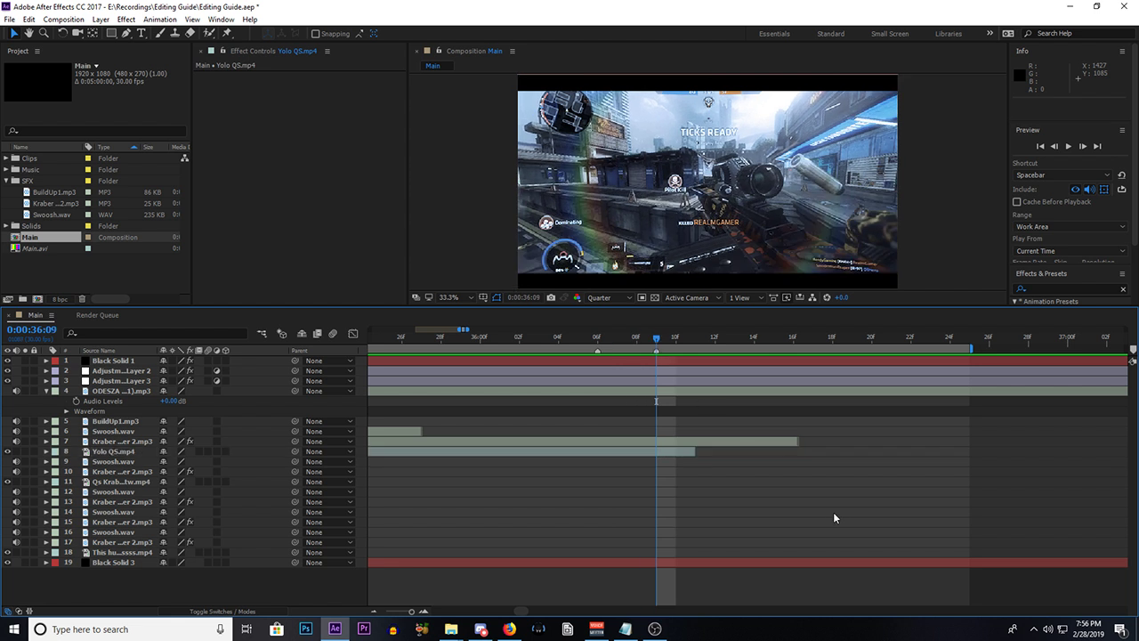
# Step: Compare the Yolo QS clip at the two marked frames and scrub on to 0:00:36:21
pyautogui.moveTo(594, 336)
pyautogui.mouseDown()
pyautogui.moveTo(634, 339)
pyautogui.moveTo(596, 357)
pyautogui.moveTo(651, 349)
pyautogui.moveTo(596, 354)
pyautogui.mouseUp()
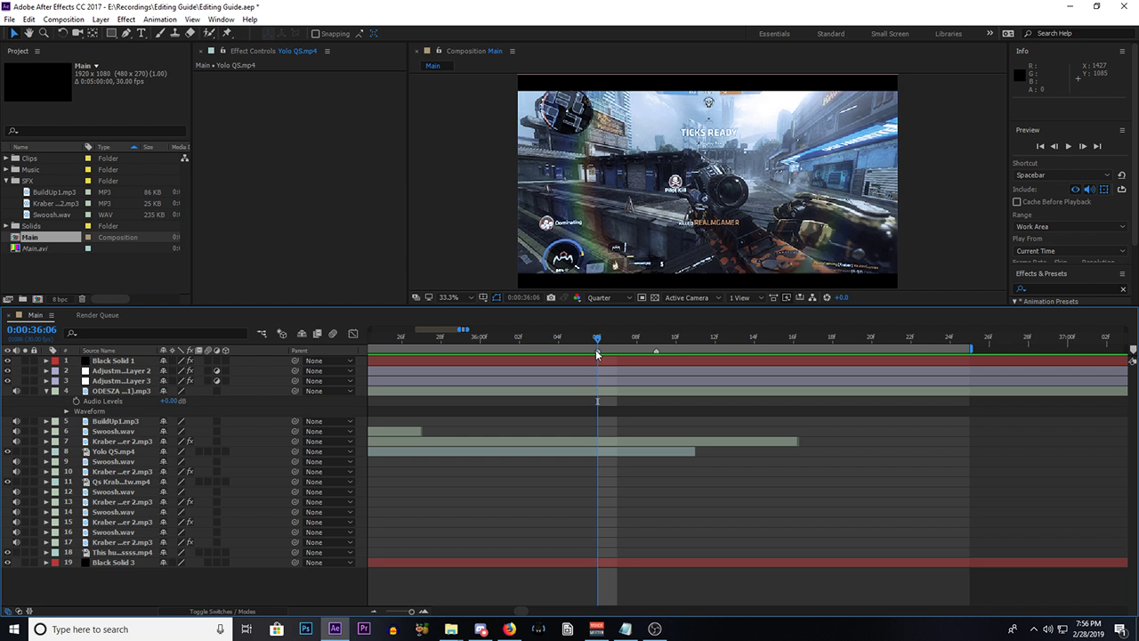
pyautogui.click(658, 338)
pyautogui.click(673, 452)
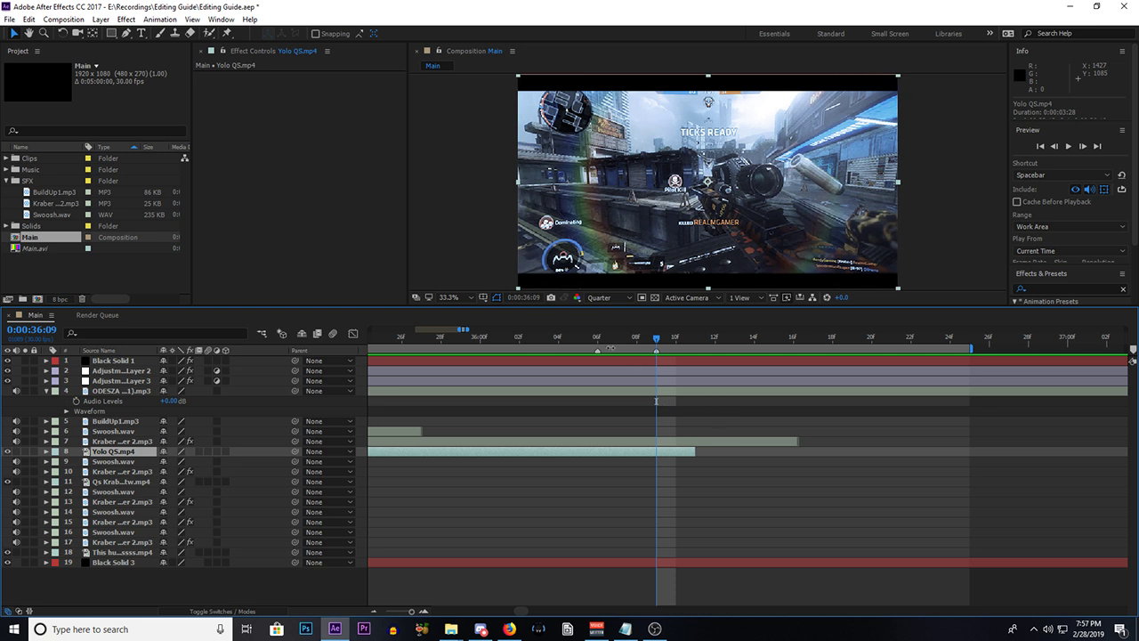
pyautogui.moveTo(595, 345)
pyautogui.mouseDown()
pyautogui.moveTo(728, 349)
pyautogui.moveTo(598, 353)
pyautogui.mouseUp()
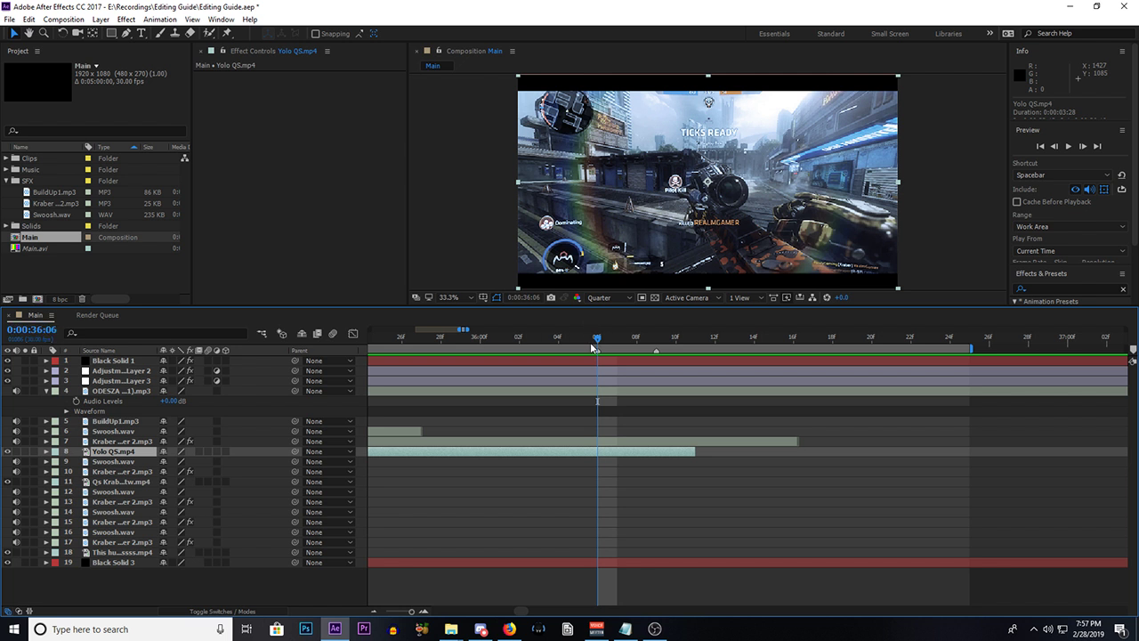
pyautogui.moveTo(595, 347); pyautogui.dragTo(891, 351)
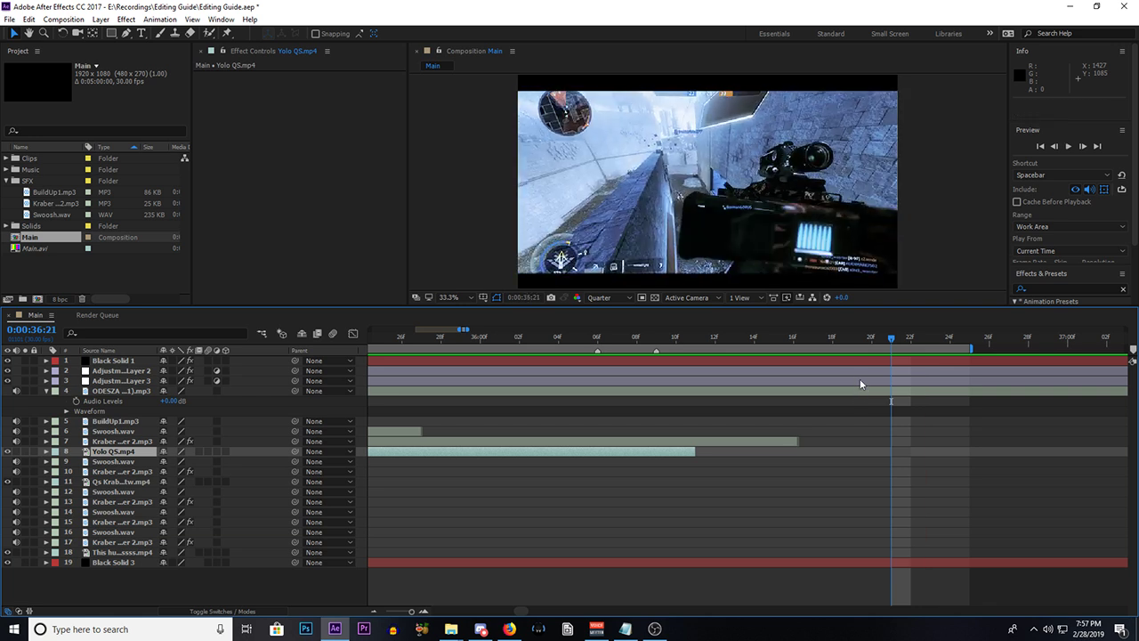
# Step: Move the playhead to 0:00:37:06 and extend the end of the work area to 0:00:37:05
pyautogui.scroll(-3, 866, 386)
pyautogui.scroll(2, 868, 381)
pyautogui.moveTo(878, 346); pyautogui.dragTo(1022, 357)
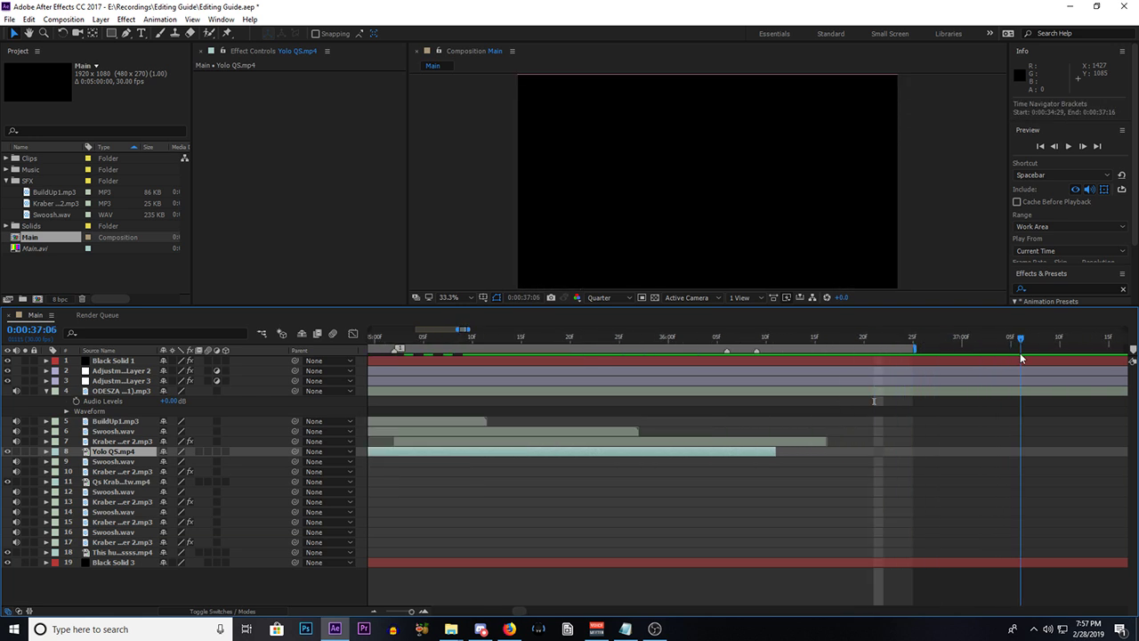
pyautogui.moveTo(915, 350); pyautogui.dragTo(1026, 353)
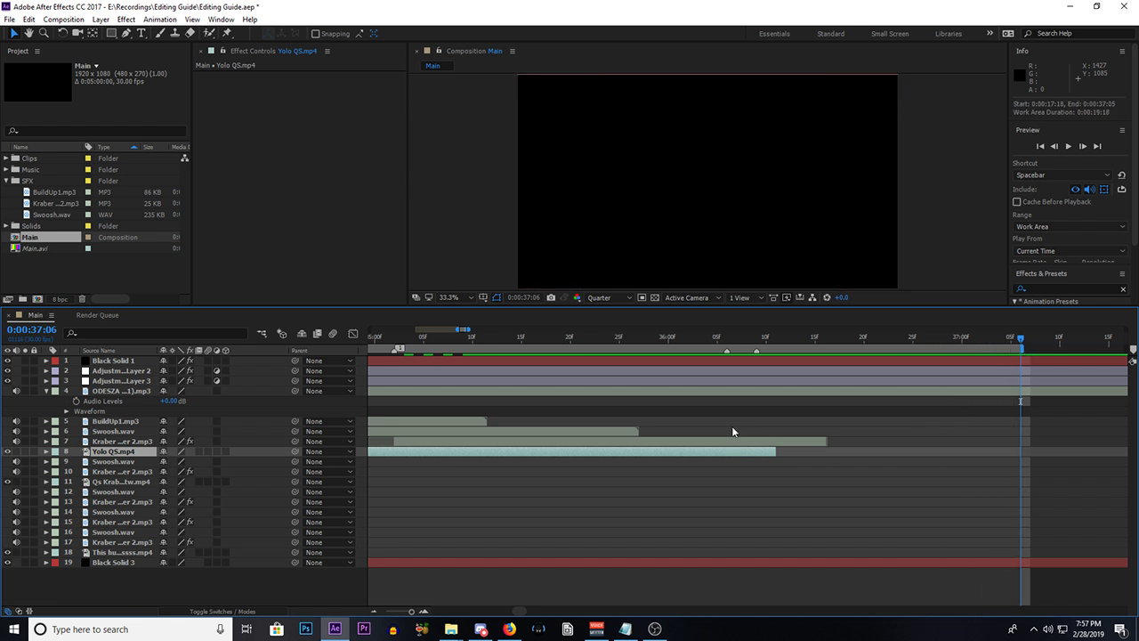
# Step: Compare the Yolo QS frames at the two markers, 0:00:36:06 and 0:00:36:09, and return to 0:00:36:06
pyautogui.click(727, 337)
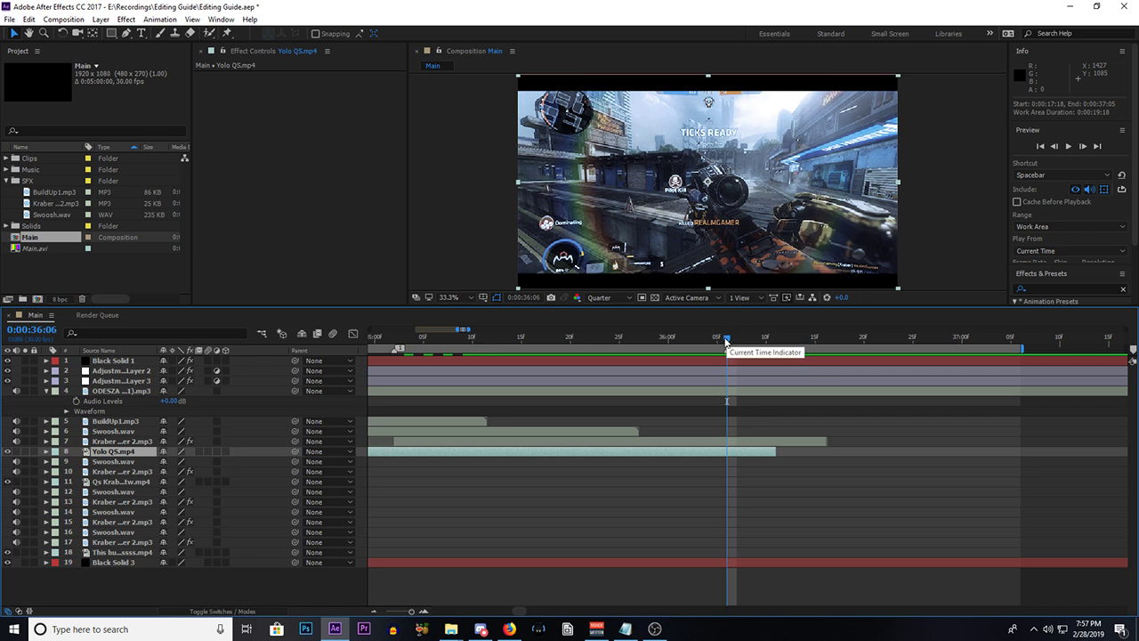
pyautogui.moveTo(725, 341); pyautogui.dragTo(756, 339)
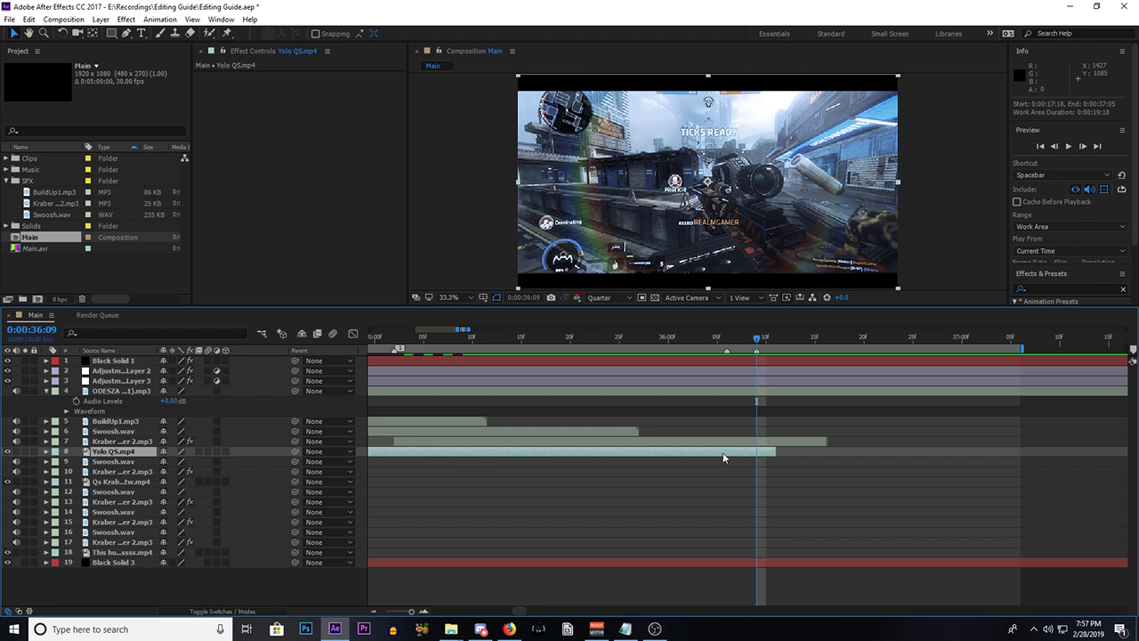
pyautogui.click(726, 338)
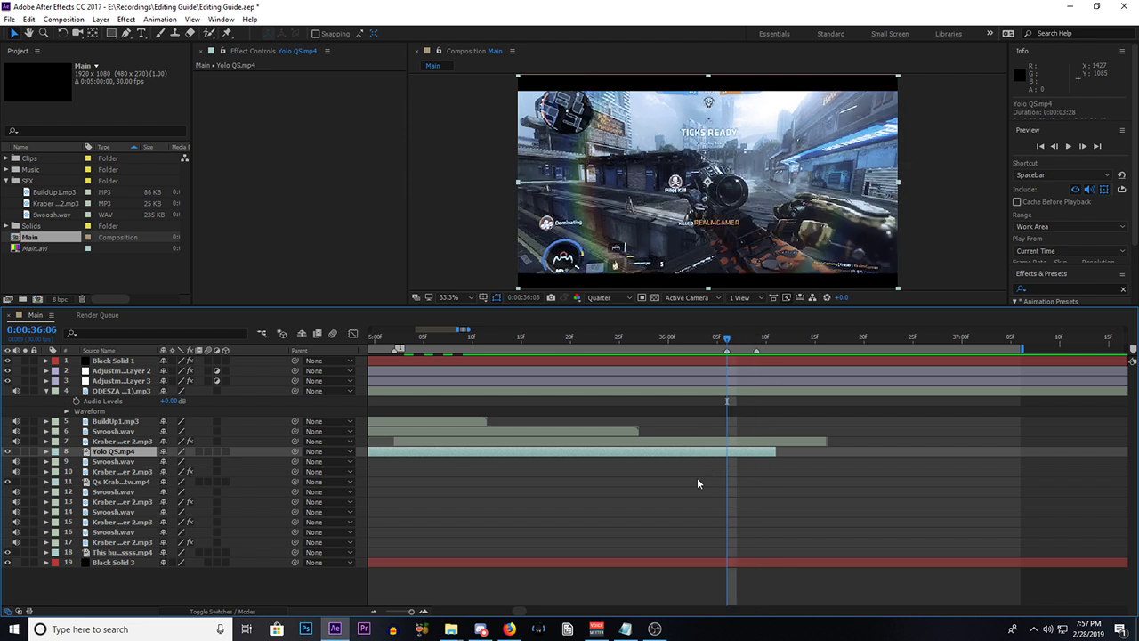
# Step: Reveal the Yolo QS layer's keyframes and add Time Remap keyframes at 0:00:36:06 and 0:00:36:09
pyautogui.click(46, 452)
pyautogui.click(47, 452)
pyautogui.press('u')
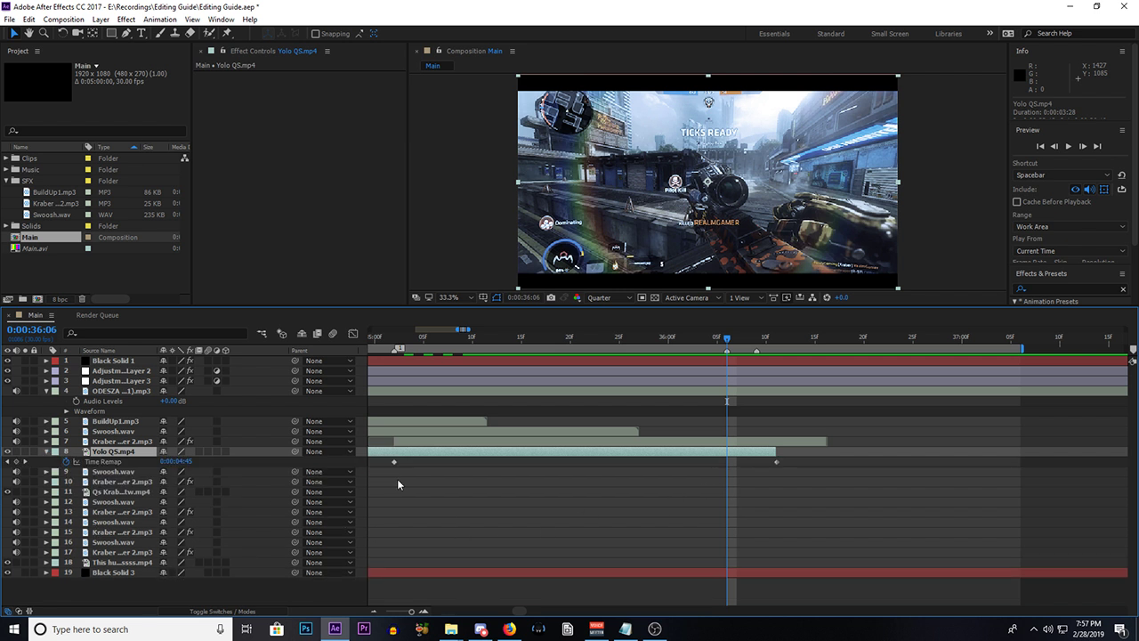
pyautogui.scroll(-3, 734, 463)
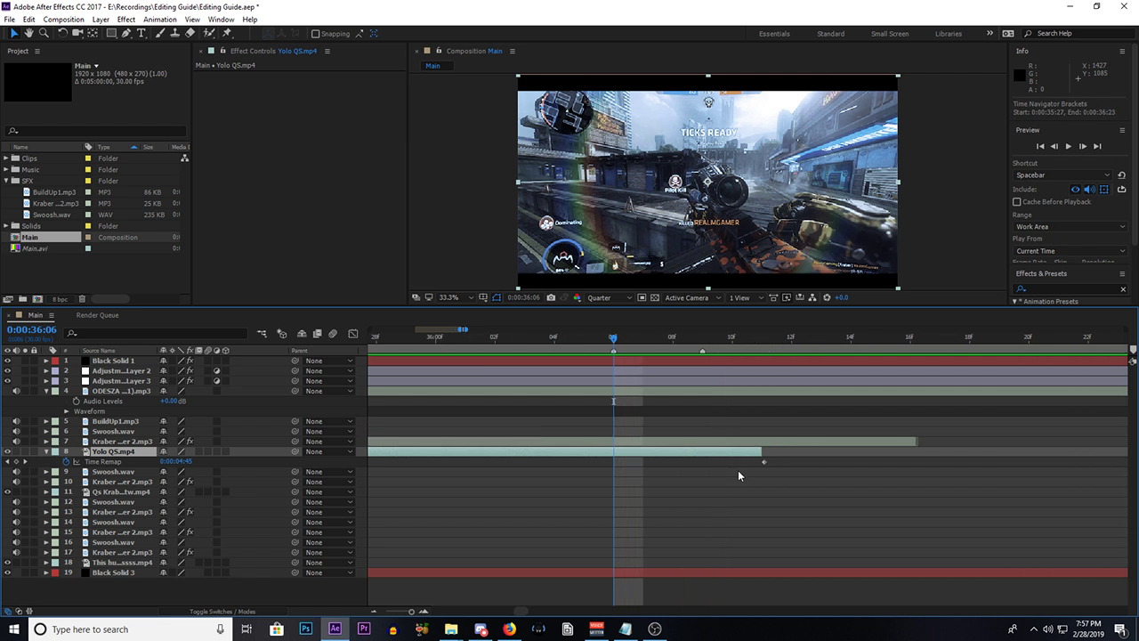
pyautogui.scroll(3, 691, 397)
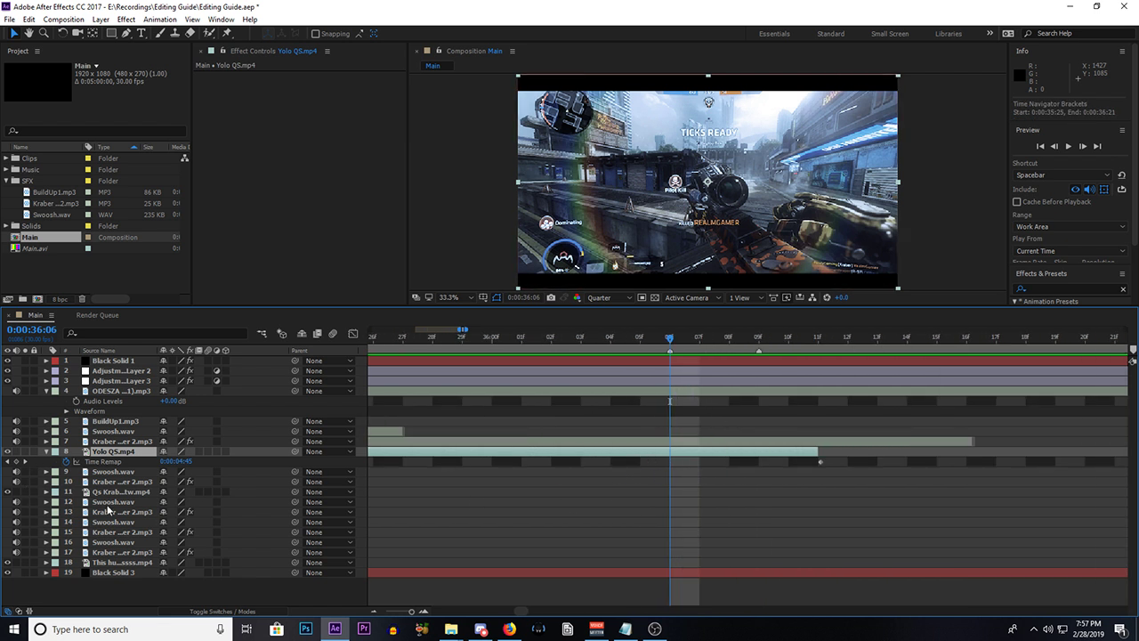
pyautogui.click(15, 461)
pyautogui.press('pagedown')
pyautogui.press('pagedown')
pyautogui.press('pagedown')
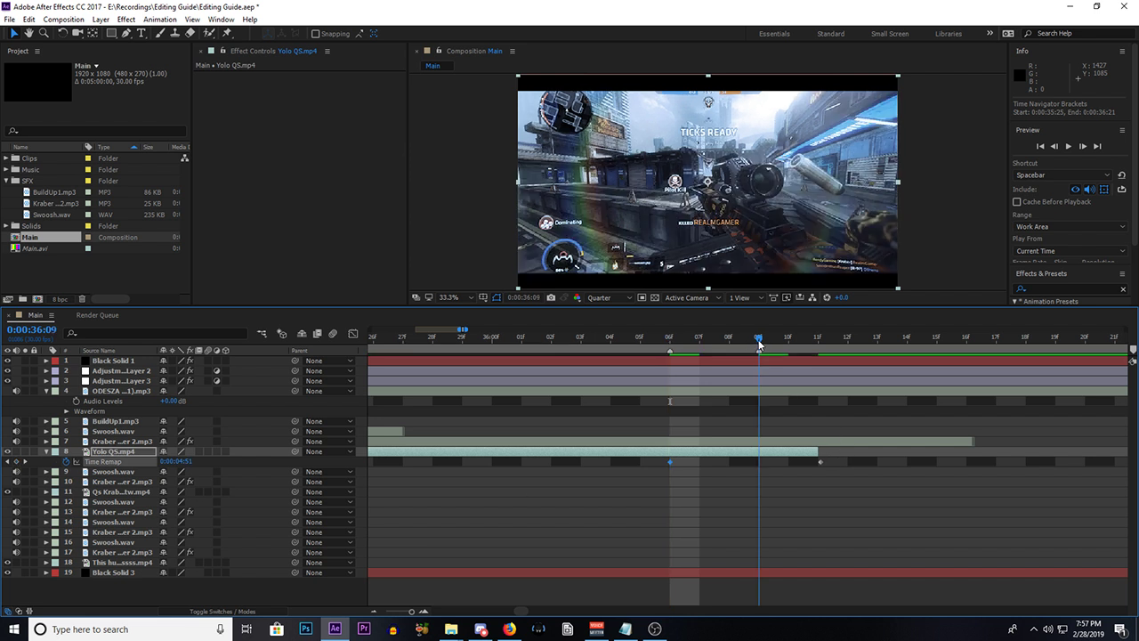
pyautogui.click(17, 461)
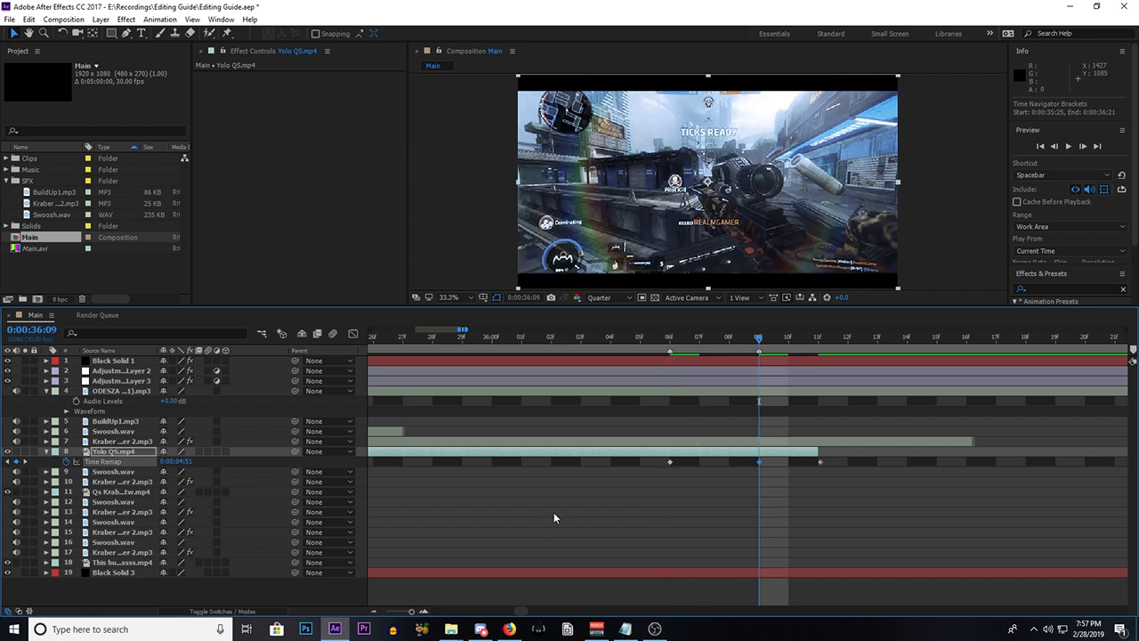
# Step: Split the Yolo QS layer at both marked frames, 0:00:36:06 and 0:00:36:09
pyautogui.click(669, 343)
pyautogui.moveTo(670, 342)
pyautogui.mouseDown()
pyautogui.moveTo(702, 352)
pyautogui.moveTo(671, 353)
pyautogui.moveTo(774, 350)
pyautogui.moveTo(669, 364)
pyautogui.mouseUp()
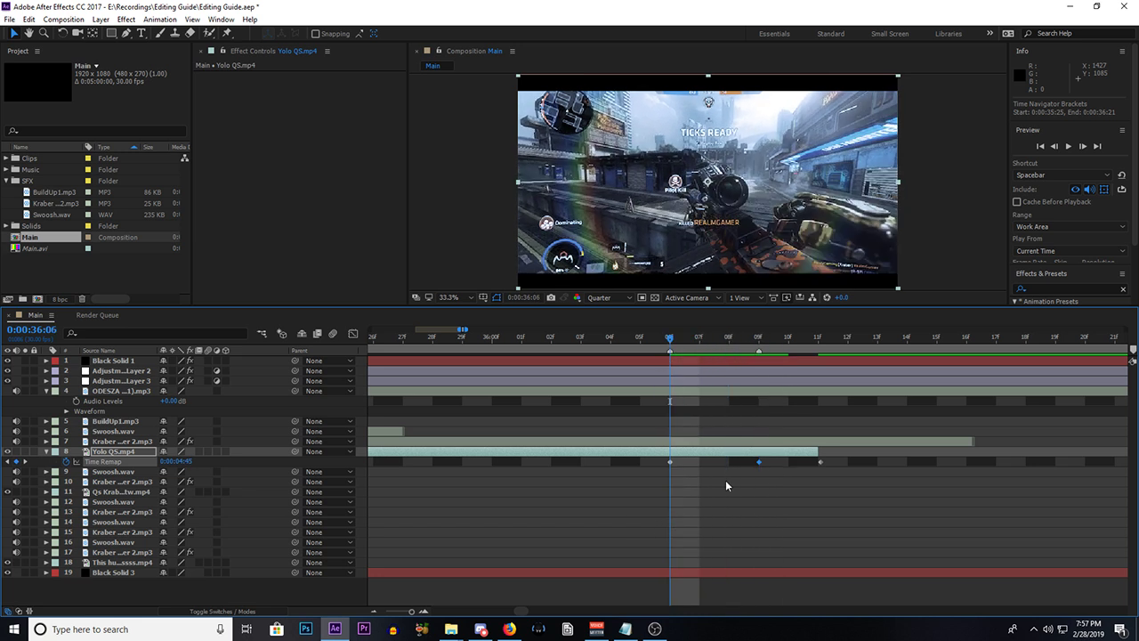
pyautogui.scroll(-1, 694, 482)
pyautogui.scroll(1, 695, 483)
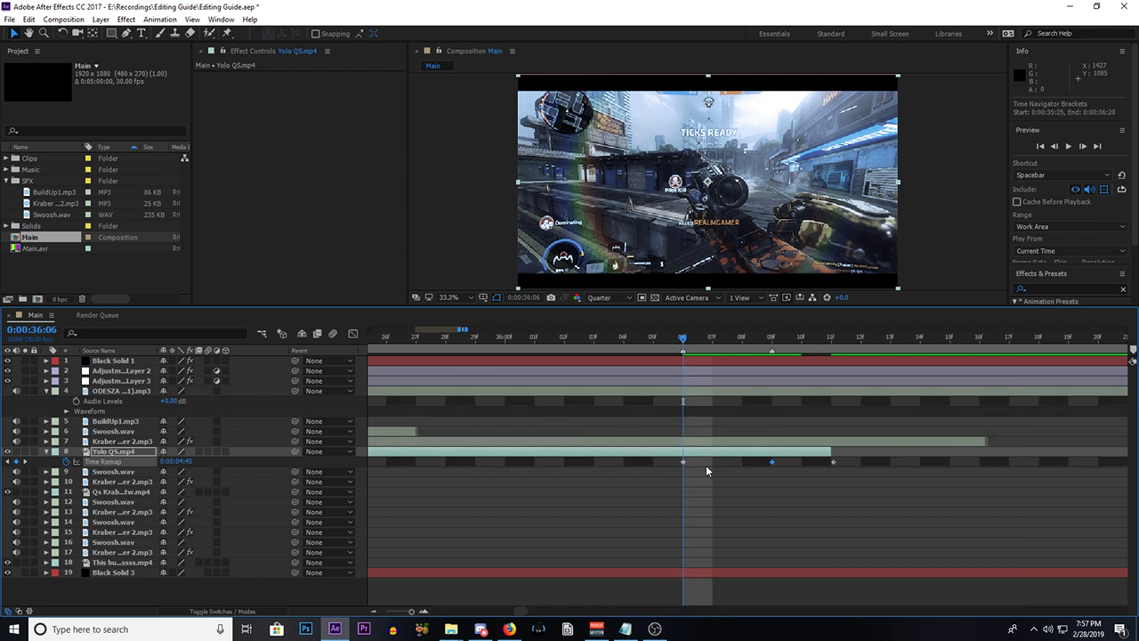
pyautogui.click(683, 459)
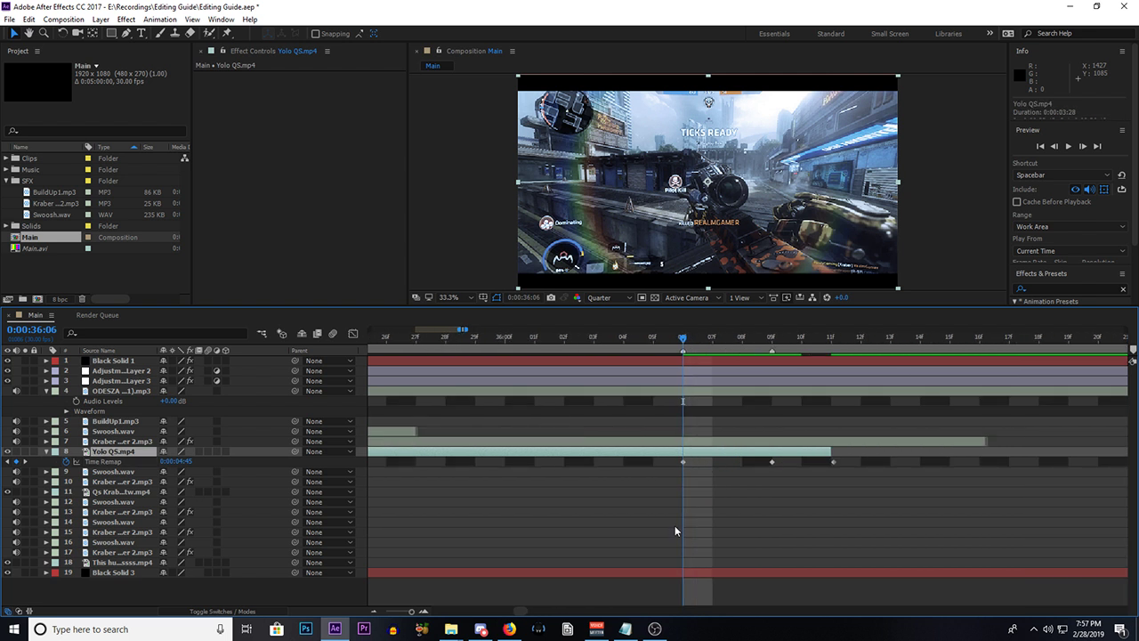
pyautogui.hotkey('ctrl', 'shift', 'd')
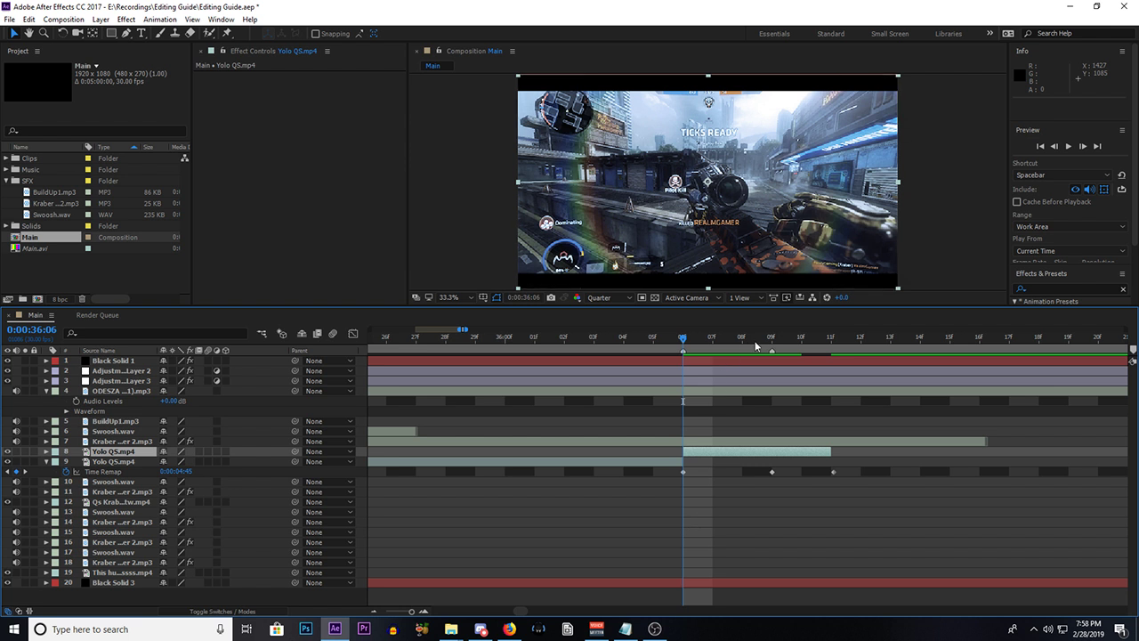
pyautogui.click(771, 343)
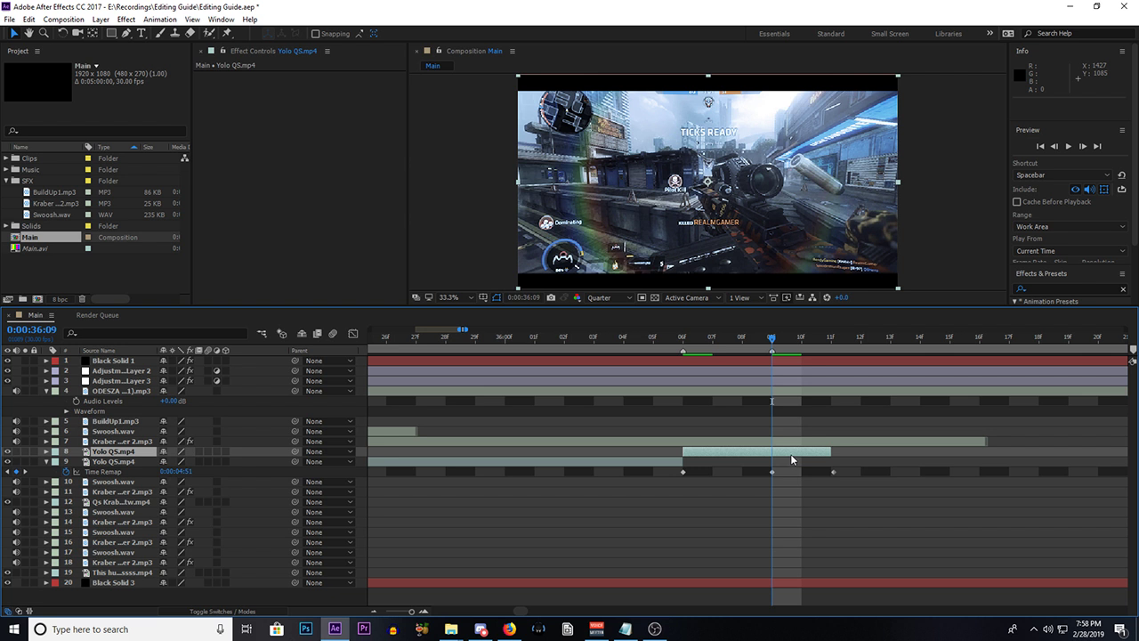
pyautogui.hotkey('ctrl', 'shift', 'd')
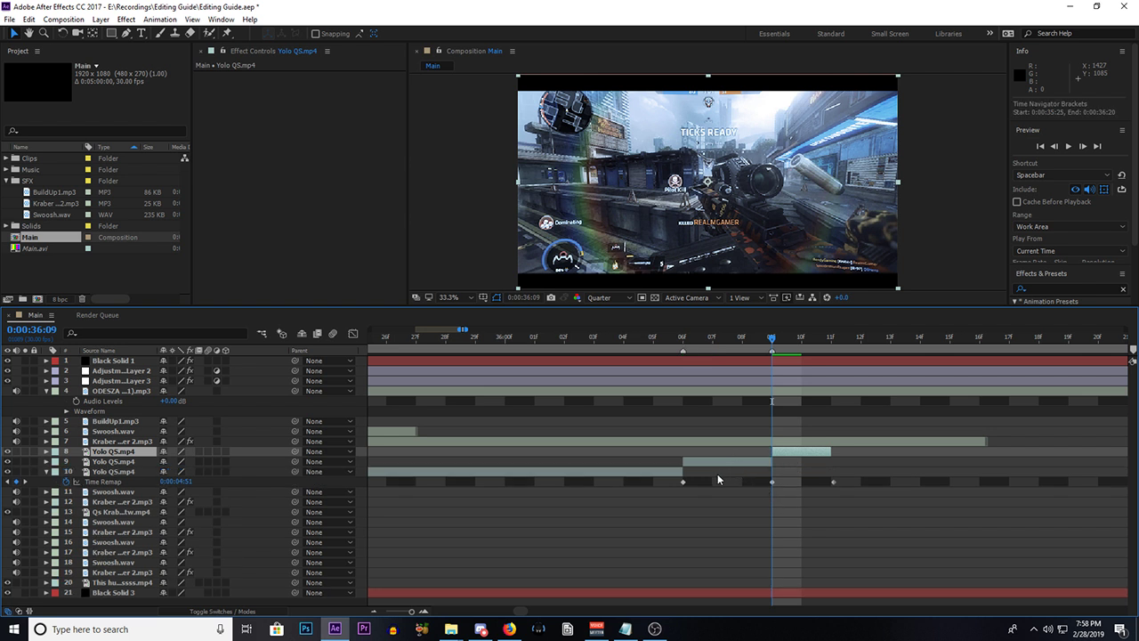
# Step: Return to 0:00:36:06, collapse the first Yolo QS segment's keyframes and reveal those of the middle segment
pyautogui.click(682, 340)
pyautogui.click(713, 462)
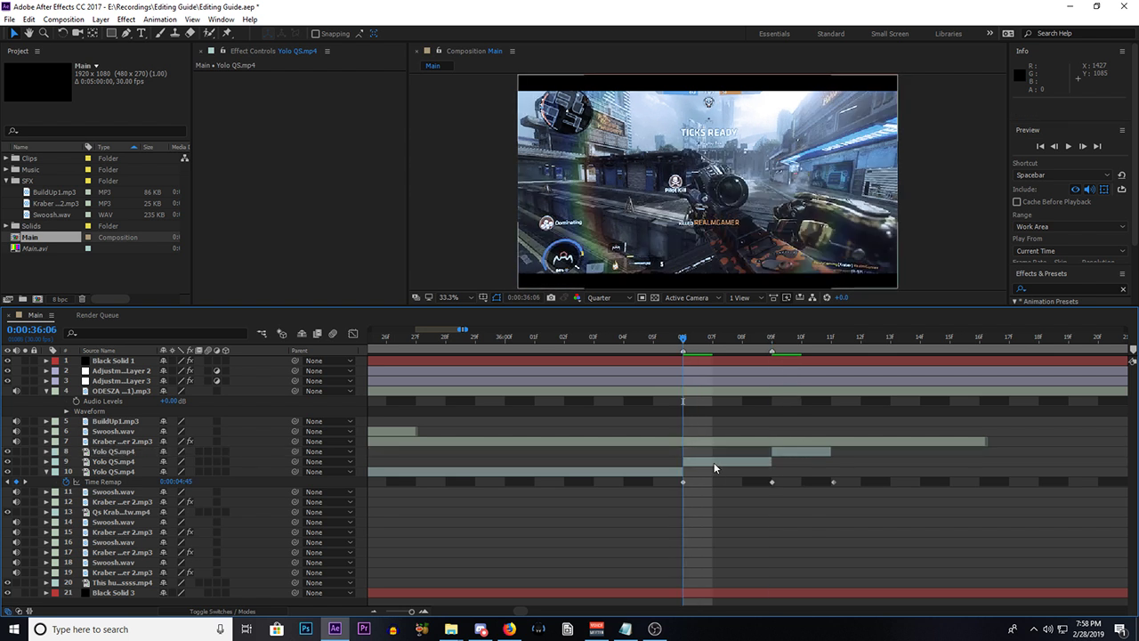
pyautogui.click(614, 471)
pyautogui.press('u')
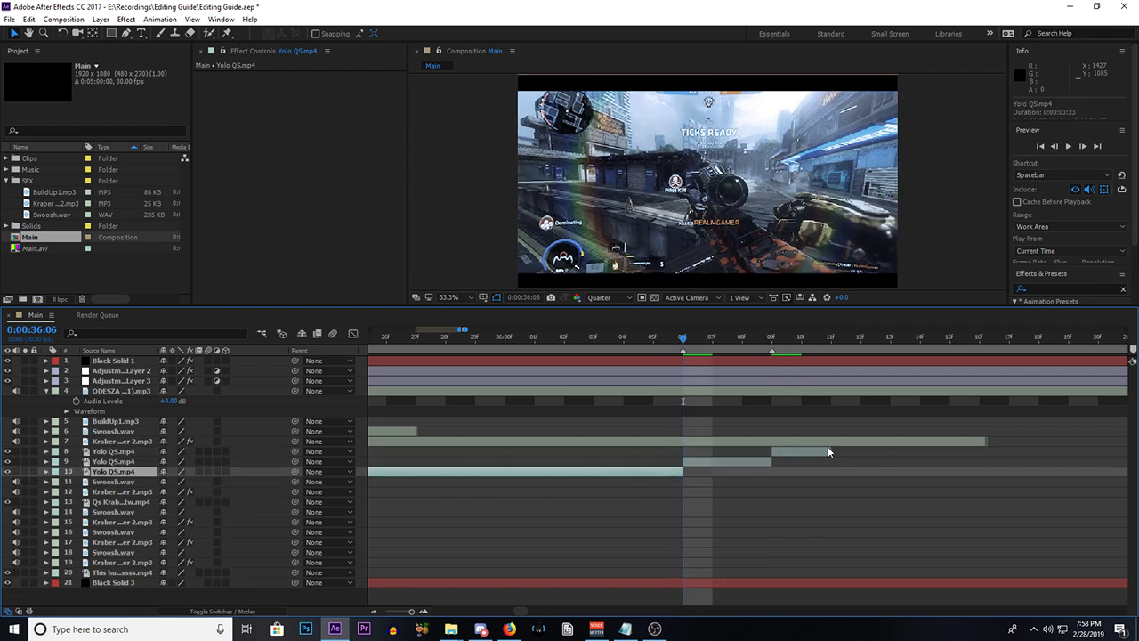
pyautogui.click(714, 461)
pyautogui.press('u')
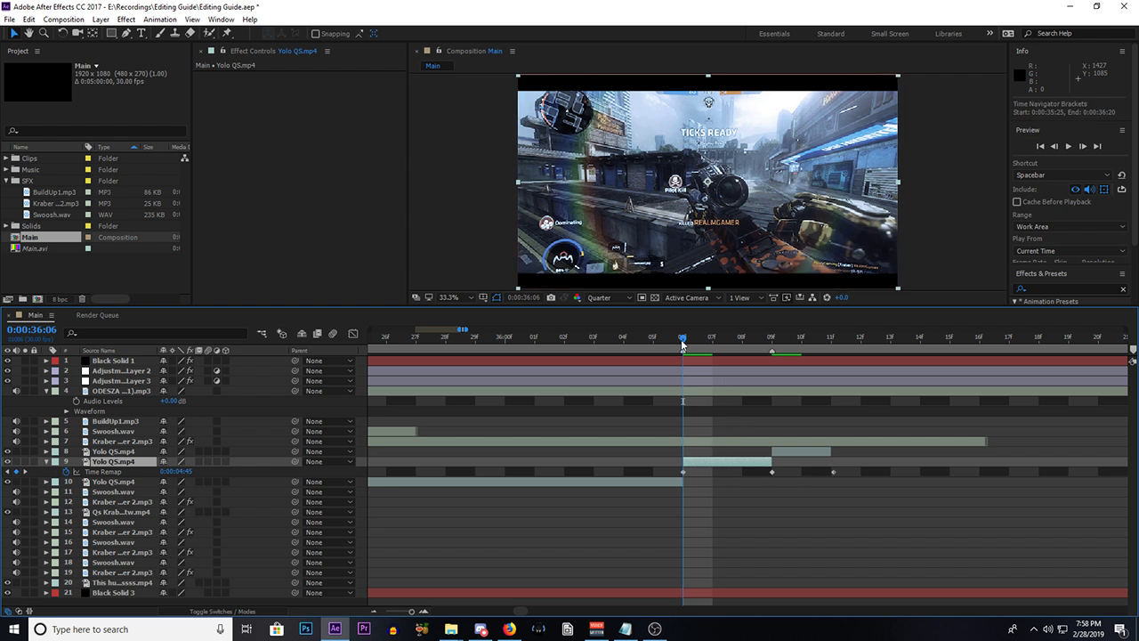
pyautogui.moveTo(684, 341)
pyautogui.mouseDown()
pyautogui.moveTo(740, 342)
pyautogui.moveTo(683, 341)
pyautogui.mouseUp()
# Step: Search the effects for "twixtor" and apply the Twixtor effect to the middle Yolo QS segment
pyautogui.click(1057, 288)
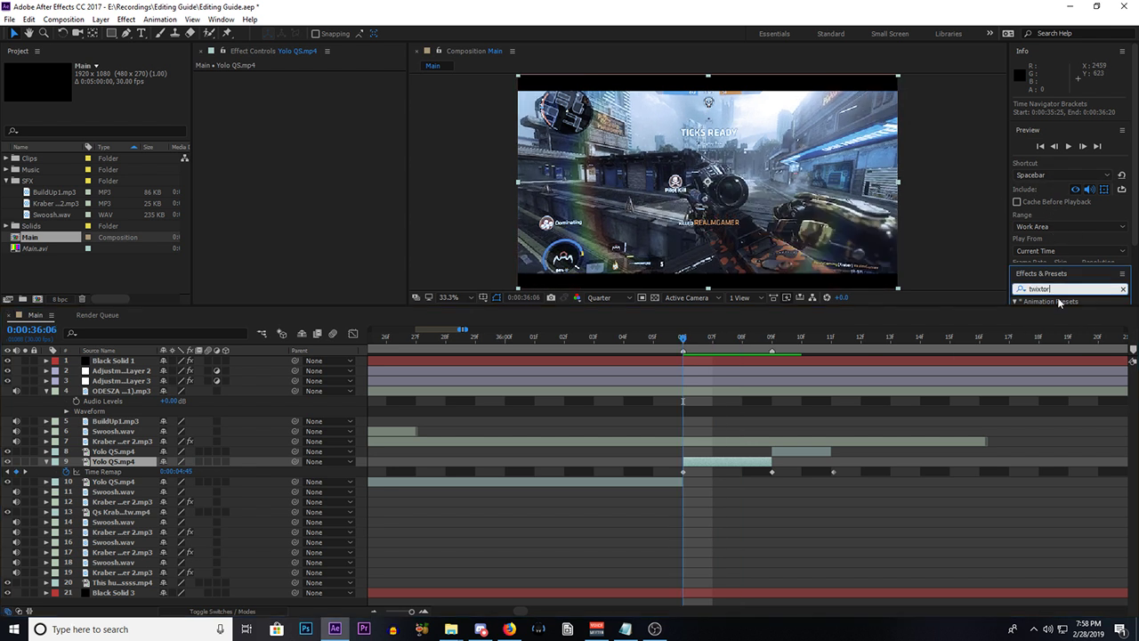
pyautogui.write('twixtor')
pyautogui.click(1069, 362)
pyautogui.moveTo(1069, 358); pyautogui.dragTo(1075, 386)
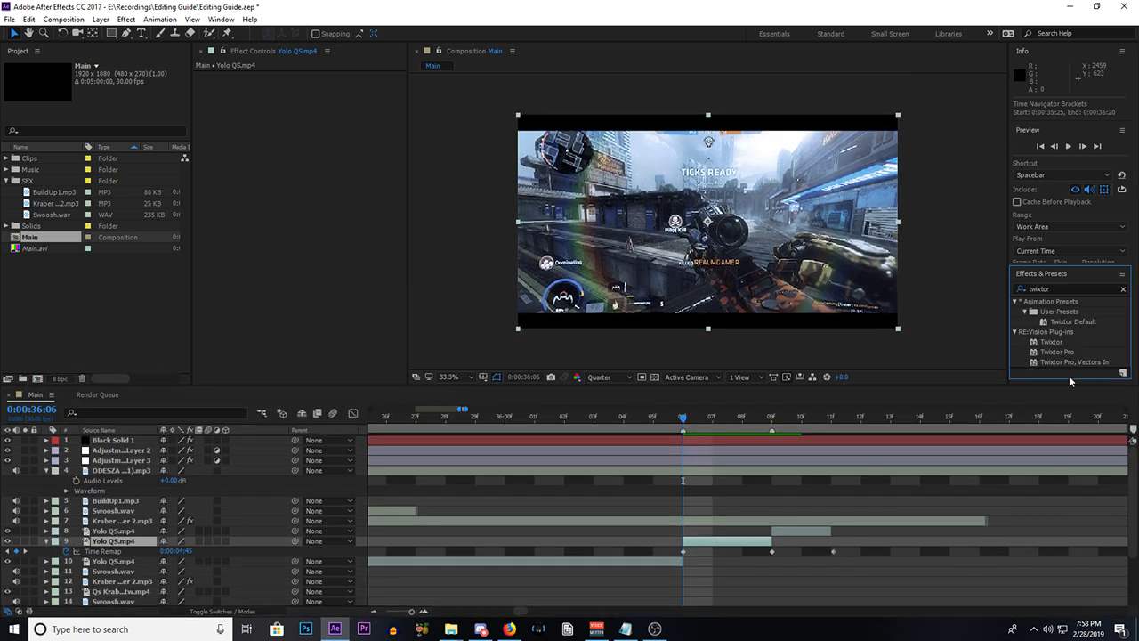
pyautogui.moveTo(1054, 344); pyautogui.dragTo(738, 537)
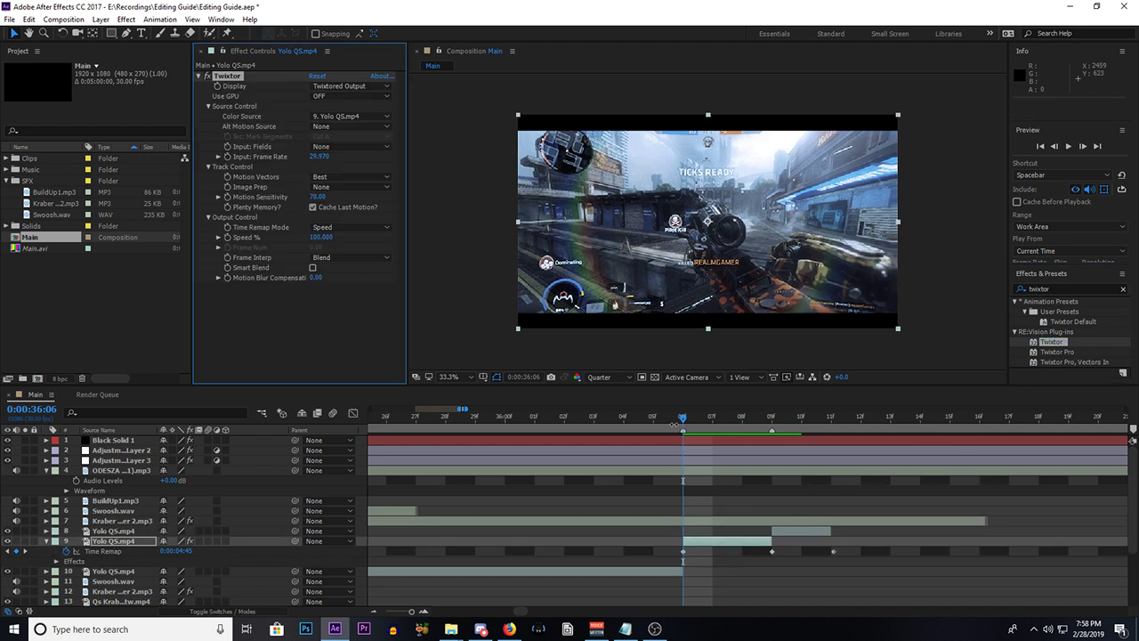
pyautogui.hotkey('ctrl', 'z')
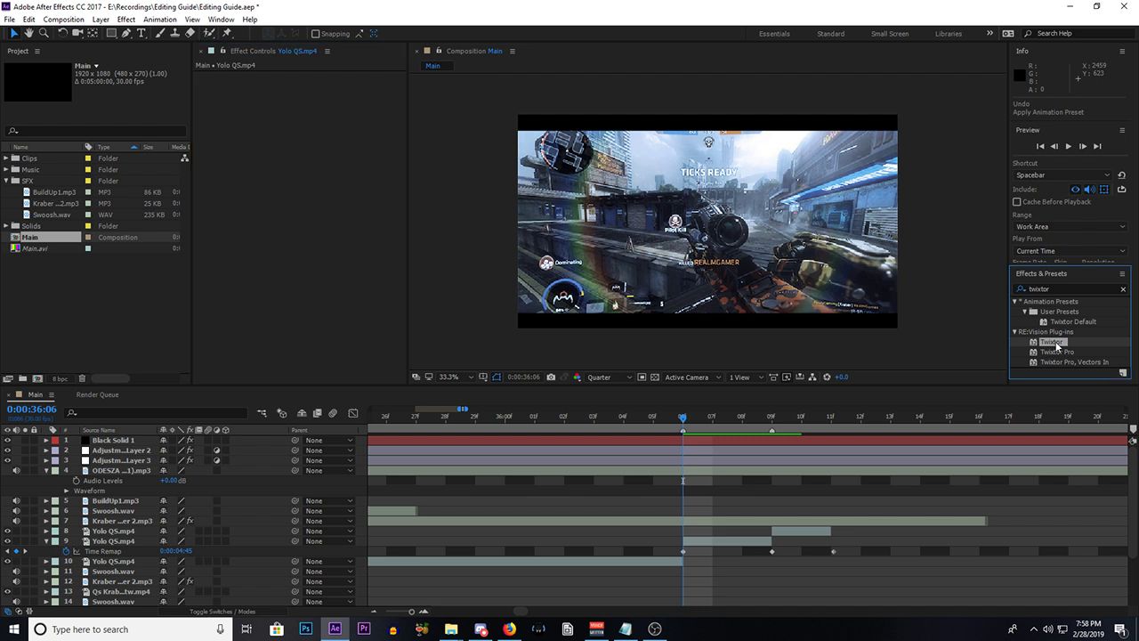
pyautogui.click(710, 541)
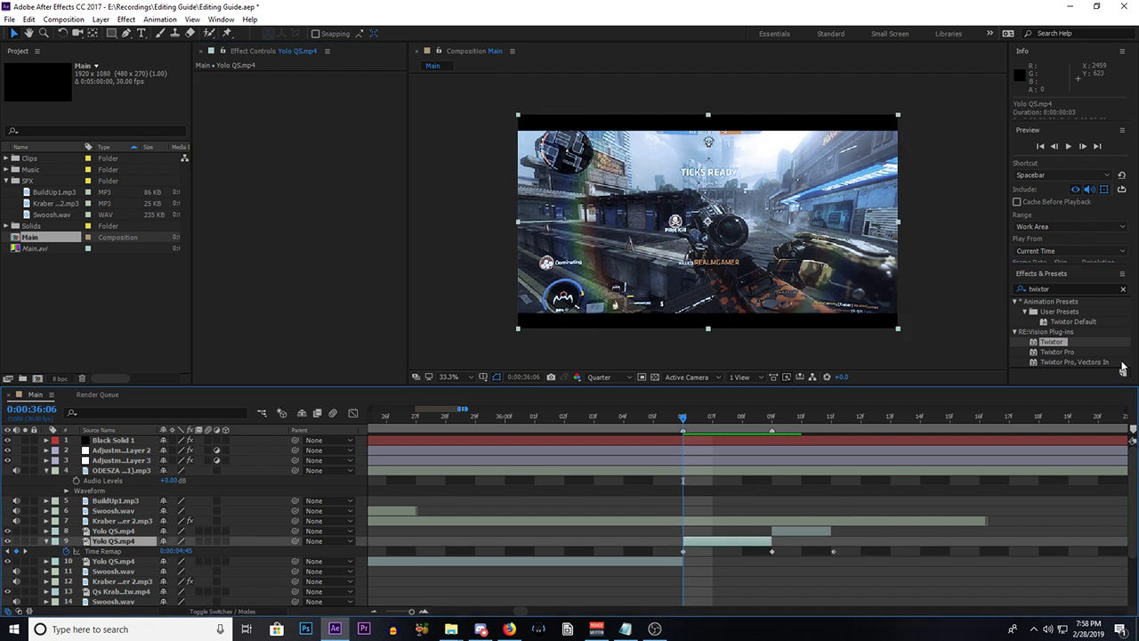
pyautogui.doubleClick(1052, 344)
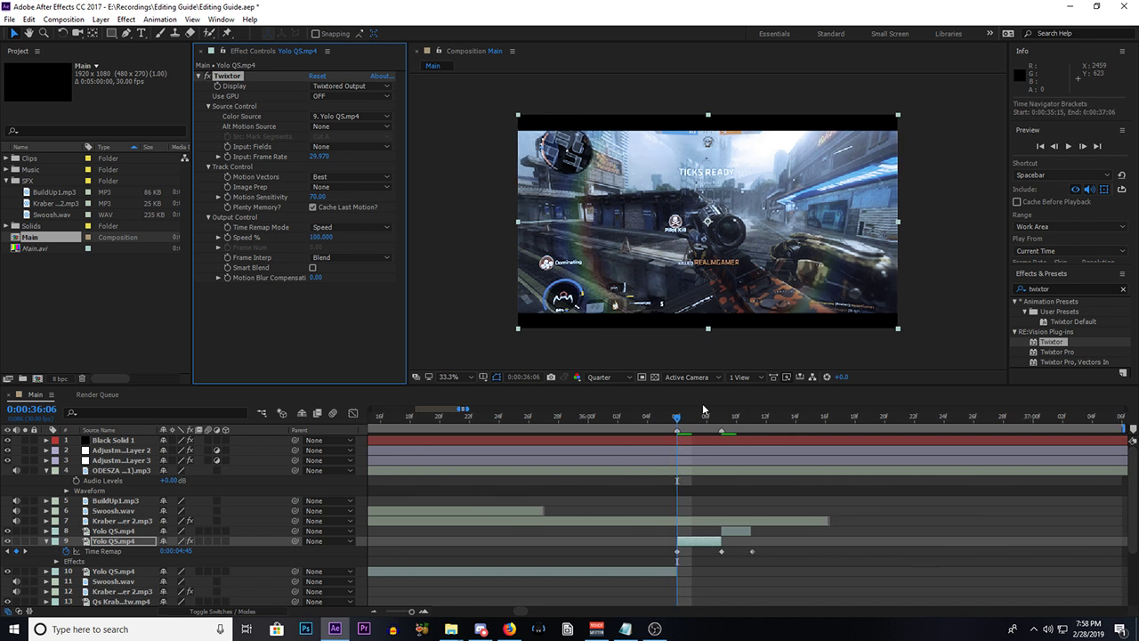
# Step: Enlarge the timeline area, check the Twixtor result from 0:00:36:06 to 0:00:36:08 and return to 0:00:36:06
pyautogui.moveTo(702, 383); pyautogui.dragTo(707, 312)
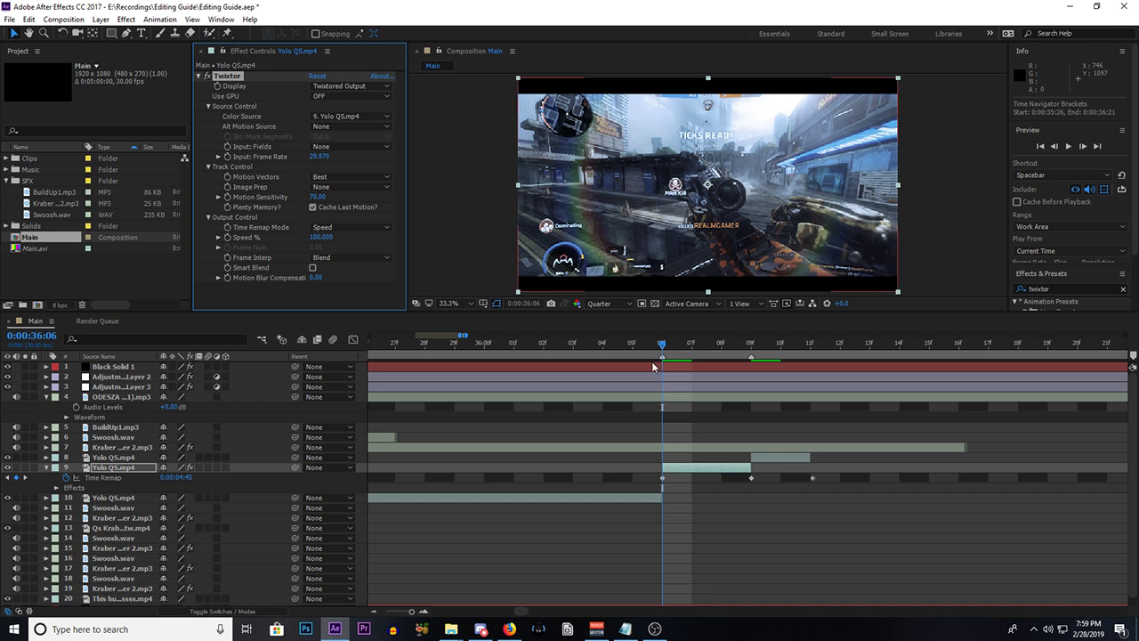
pyautogui.moveTo(664, 343); pyautogui.dragTo(720, 360)
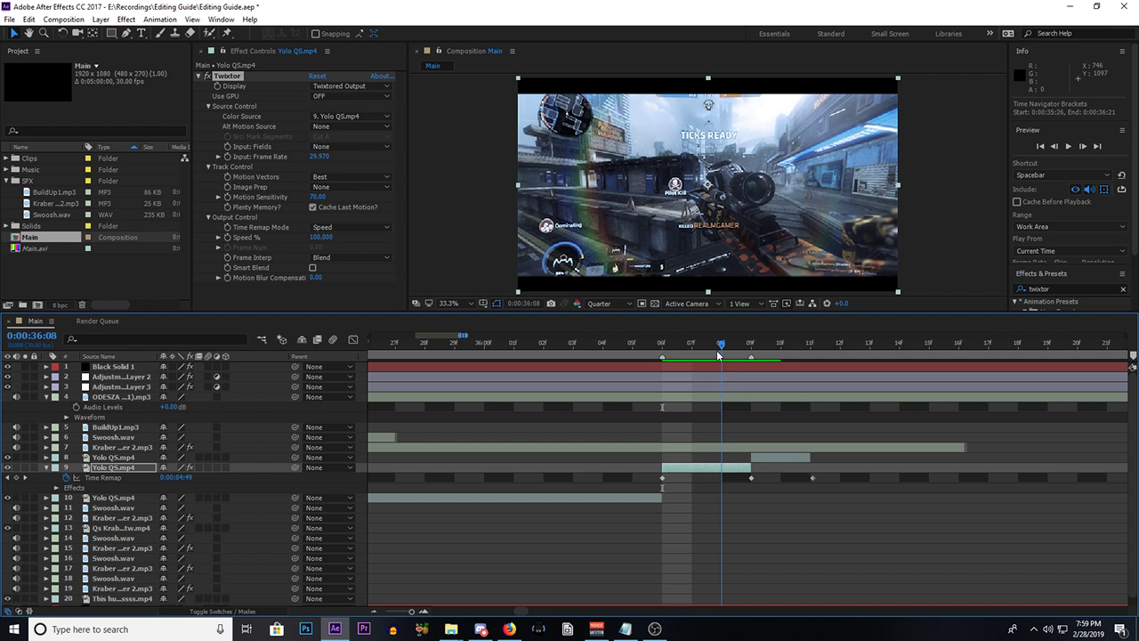
pyautogui.press('pageup')
pyautogui.press('pageup')
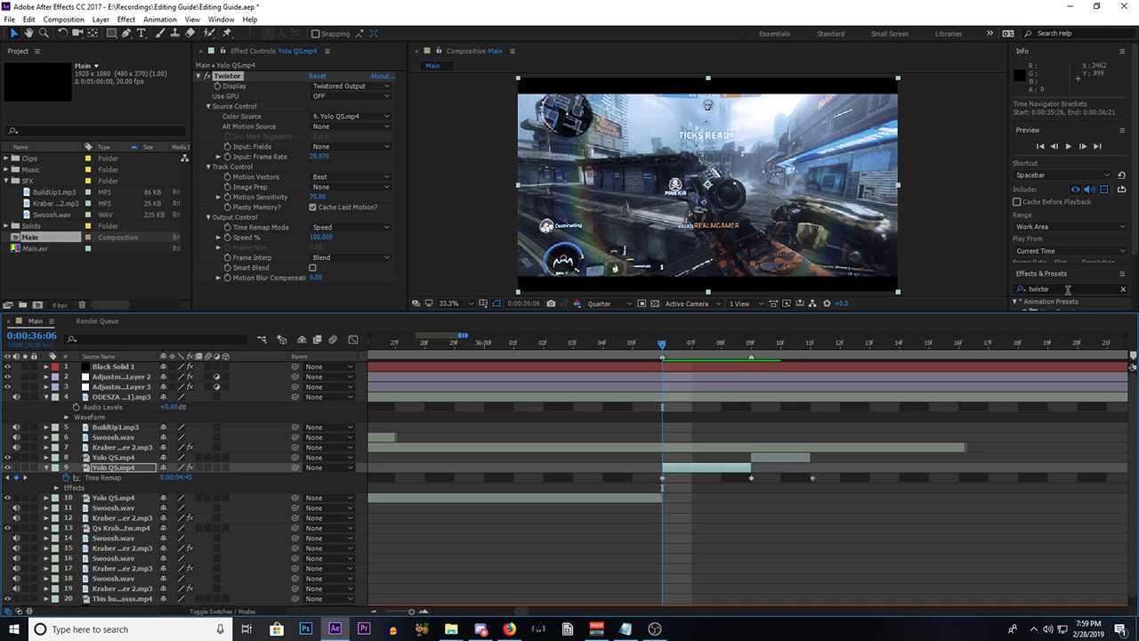
# Step: Rearrange the workspace to make room for the preview settings and effects list, closing the Info panel
pyautogui.moveTo(1043, 319); pyautogui.dragTo(1042, 360)
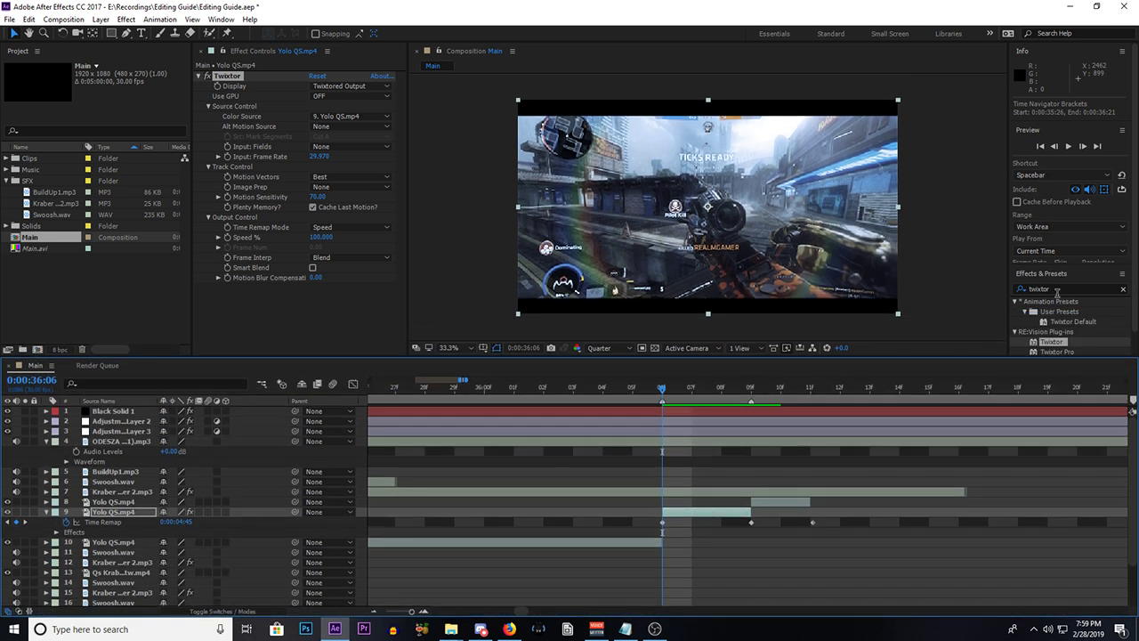
pyautogui.moveTo(1059, 263); pyautogui.dragTo(1066, 313)
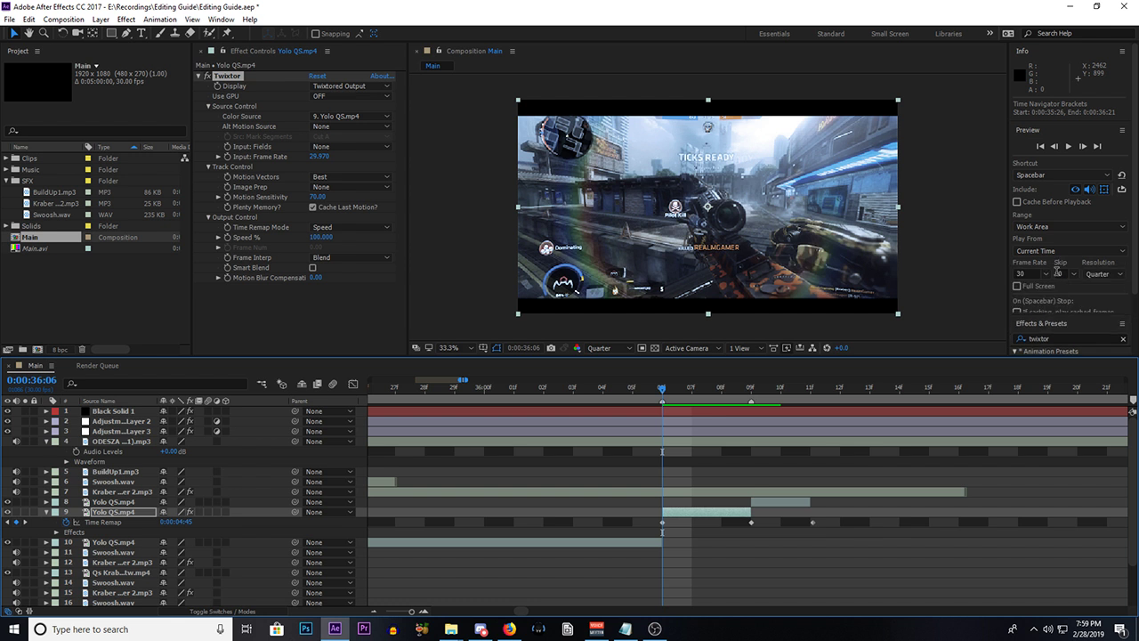
pyautogui.click(1122, 51)
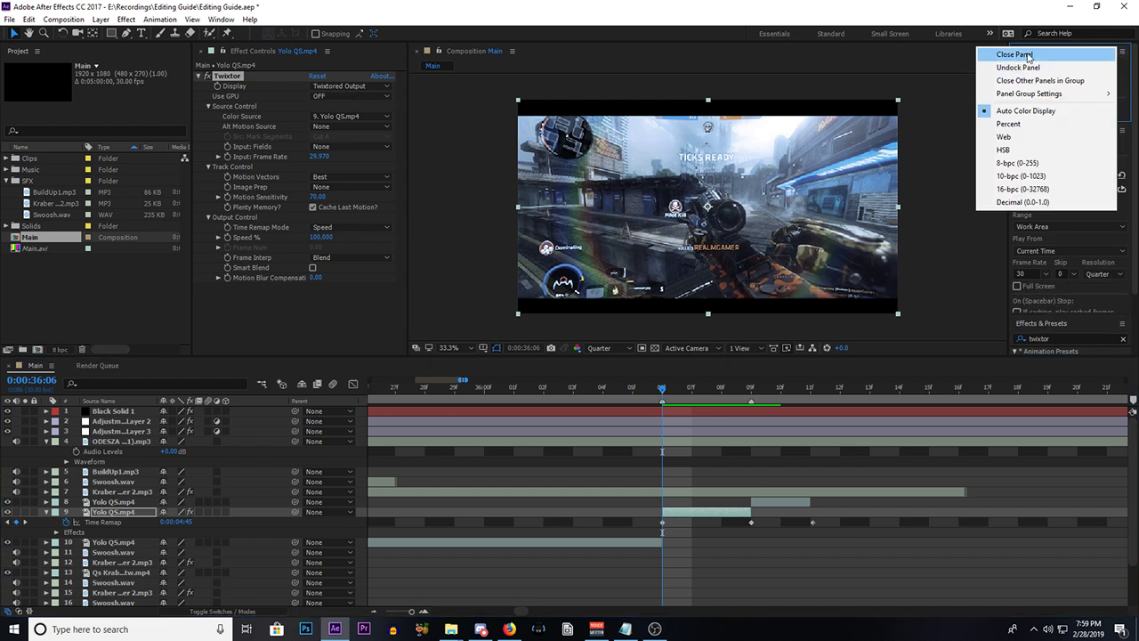
pyautogui.click(1114, 57)
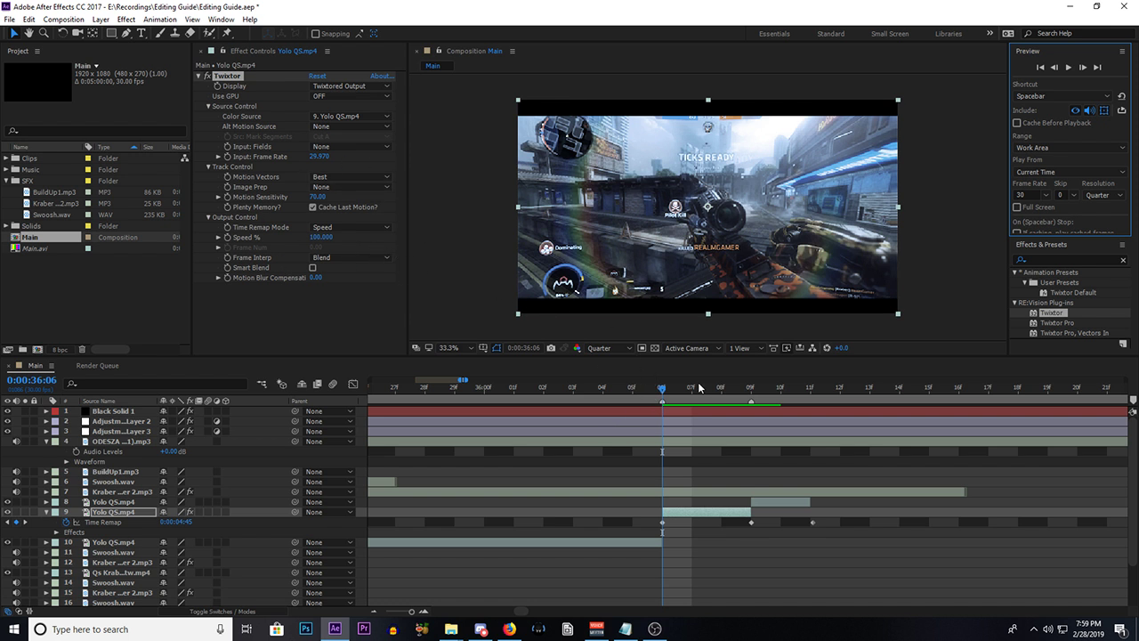
# Step: Try a Twixtor input frame rate of 59.95 on the middle Yolo QS segment, and undo the change
pyautogui.click(319, 156)
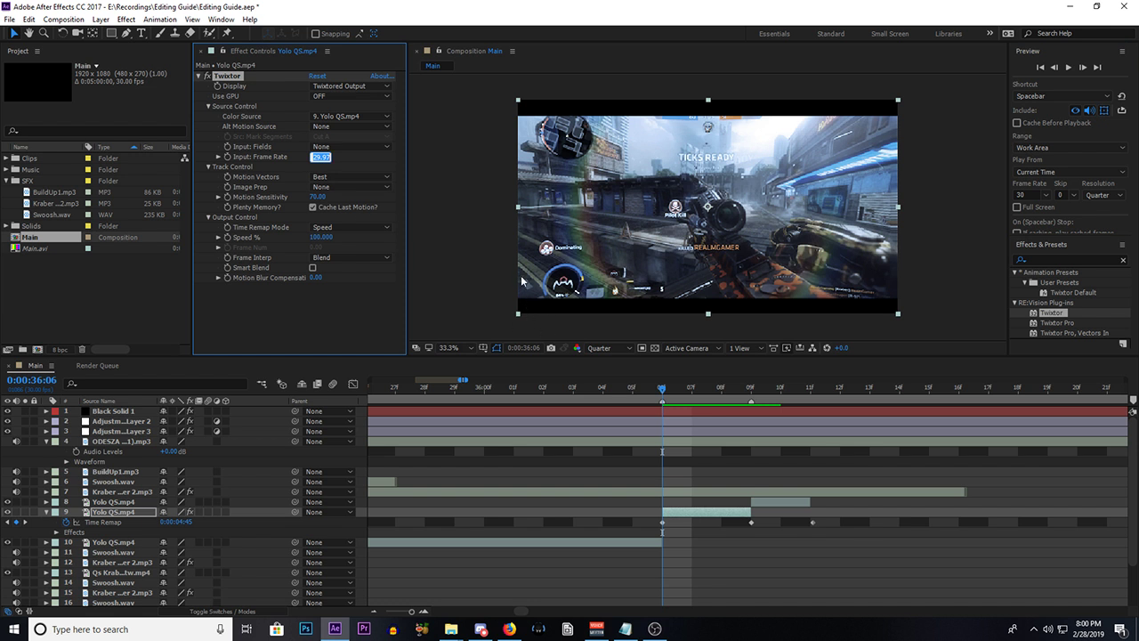
pyautogui.write('59.9')
pyautogui.click(326, 319)
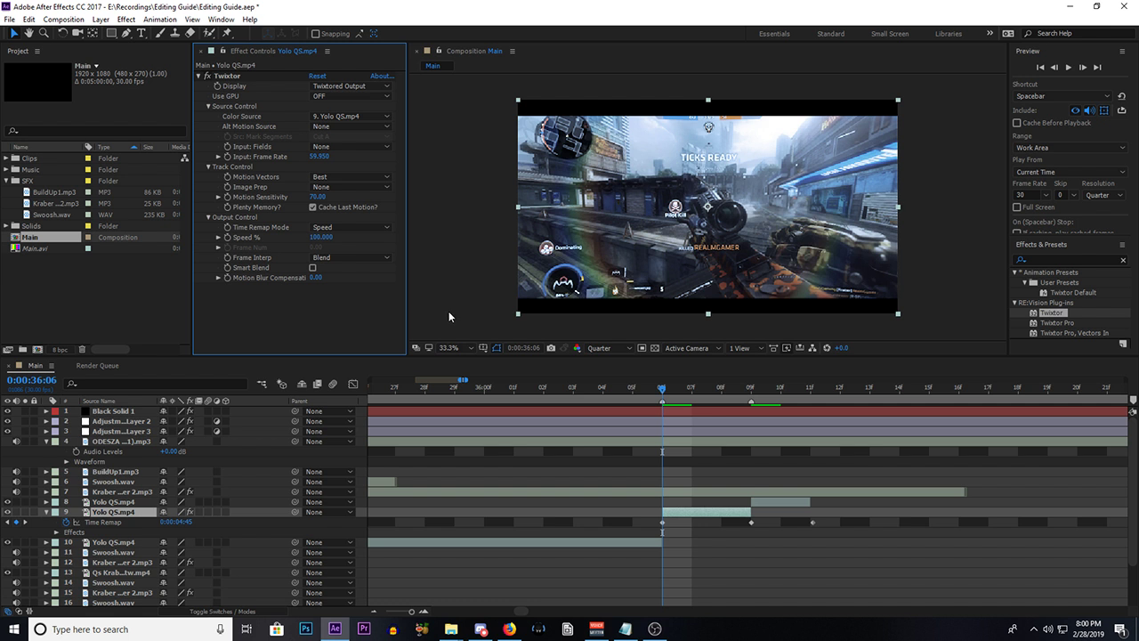
pyautogui.hotkey('ctrl', 'z')
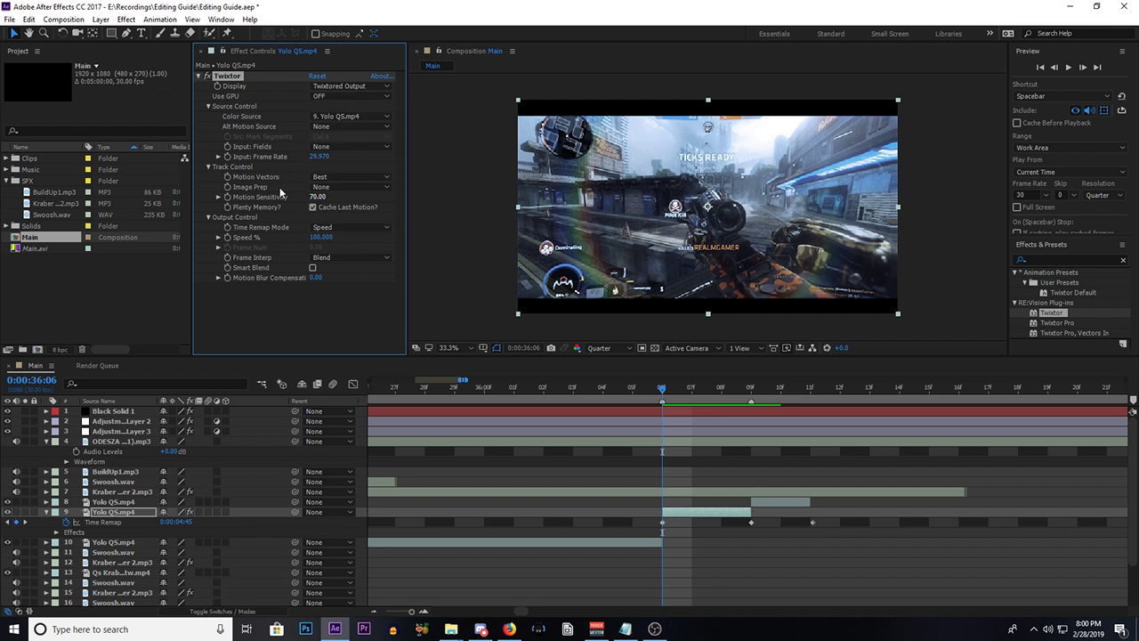
# Step: In Twixtor's track controls, keep Motion Vectors at Best, set Image Prep to Contrast/Edge Enhance and Motion Sensitivity to 100
pyautogui.click(347, 178)
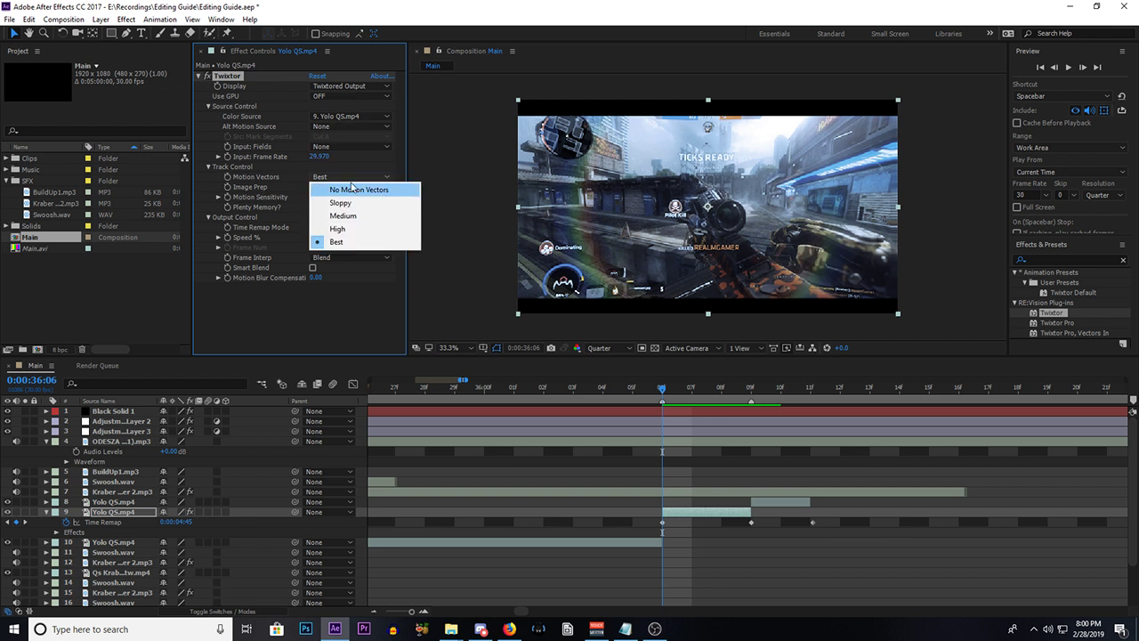
pyautogui.click(338, 248)
pyautogui.click(355, 187)
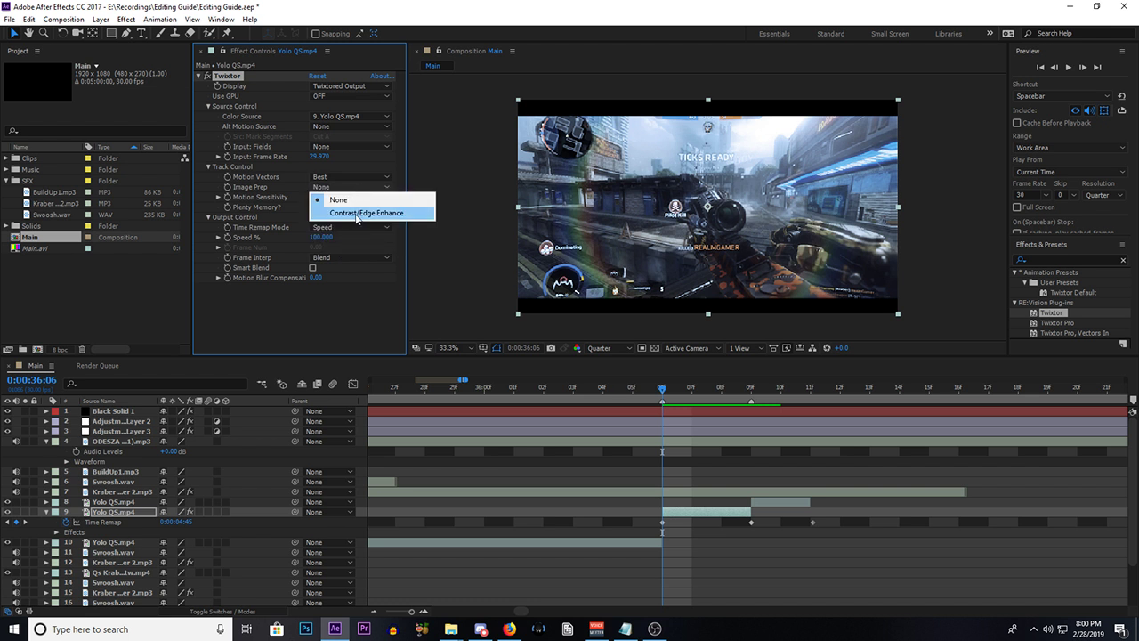
pyautogui.click(356, 214)
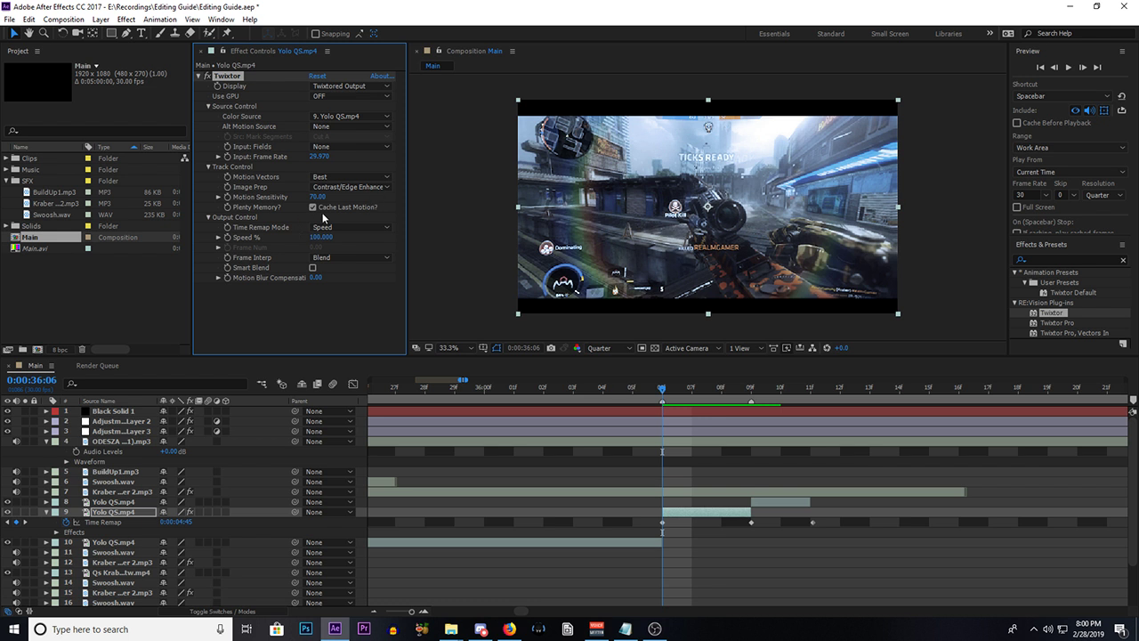
pyautogui.moveTo(318, 197); pyautogui.dragTo(370, 215)
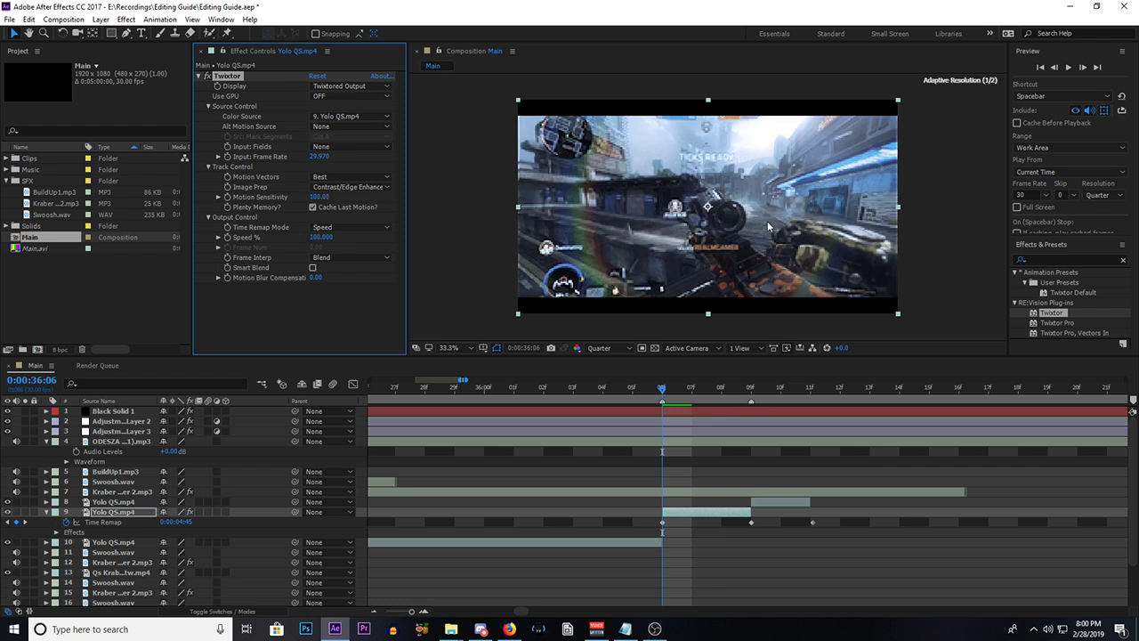
# Step: In Twixtor's output controls, keep Time Remap Mode at Speed, set Frame Interp to Motion Weighted Blend and enable Smart Blend
pyautogui.click(359, 229)
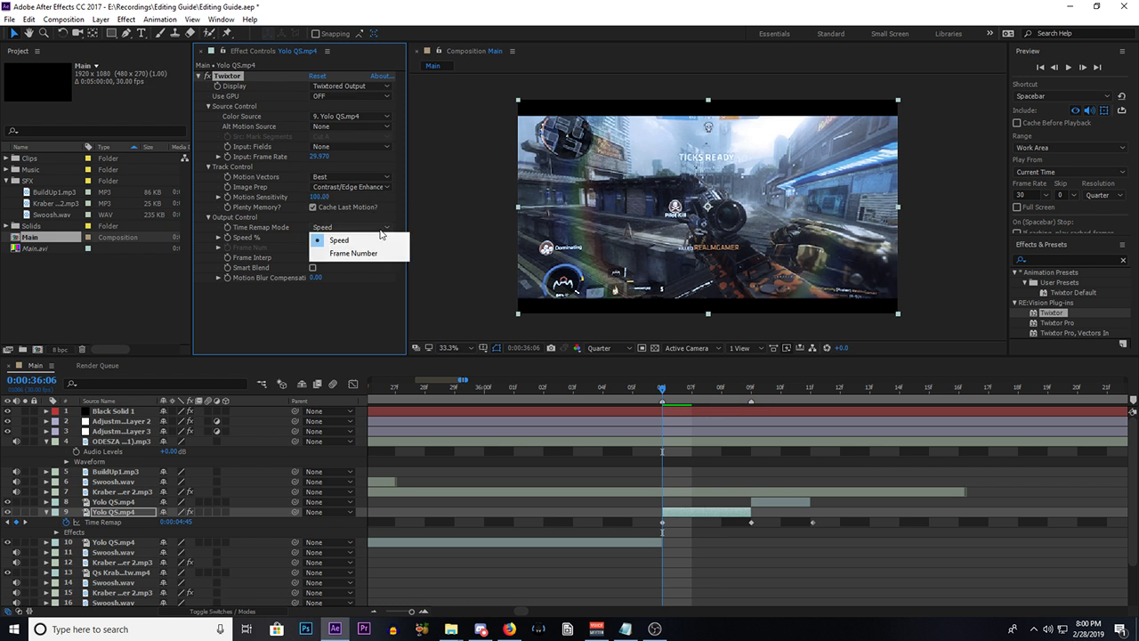
pyautogui.click(357, 217)
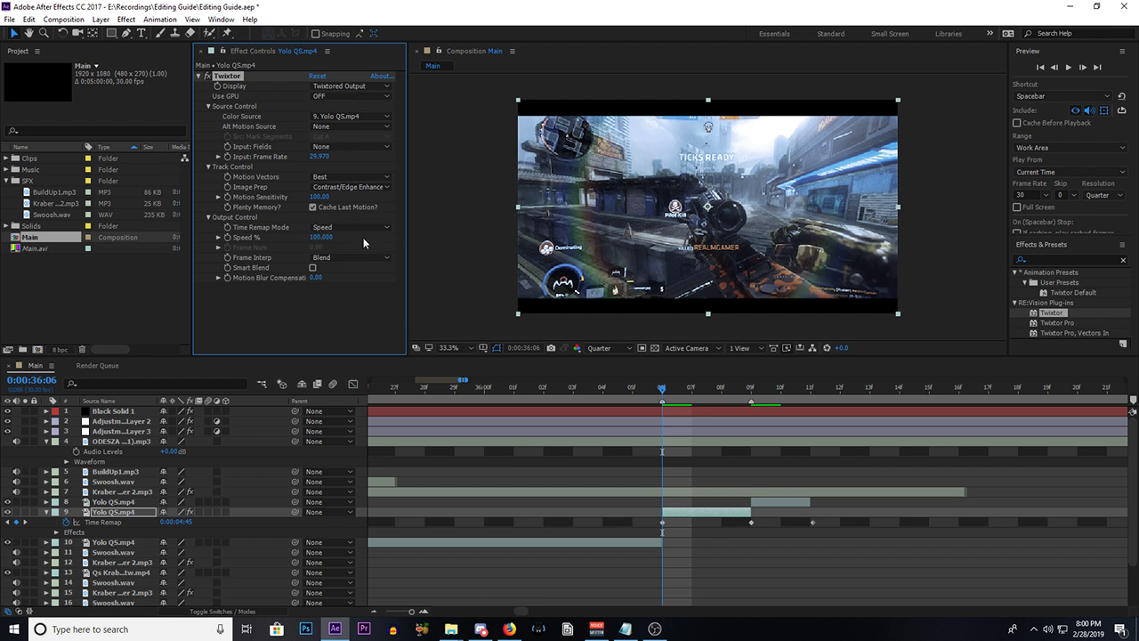
pyautogui.click(361, 257)
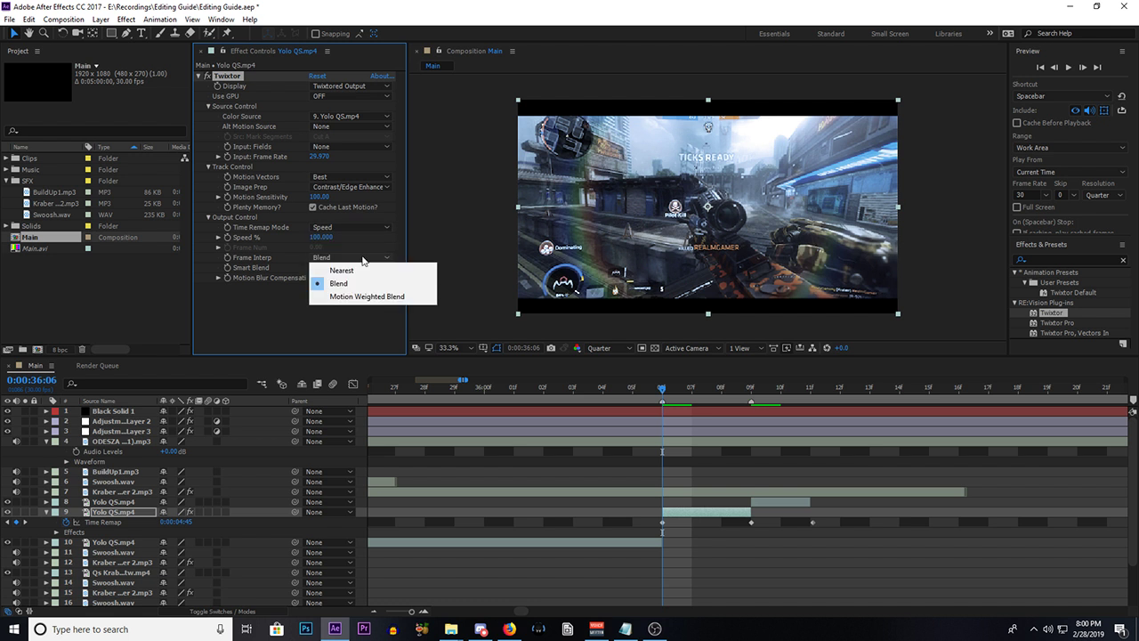
pyautogui.click(361, 296)
pyautogui.click(312, 267)
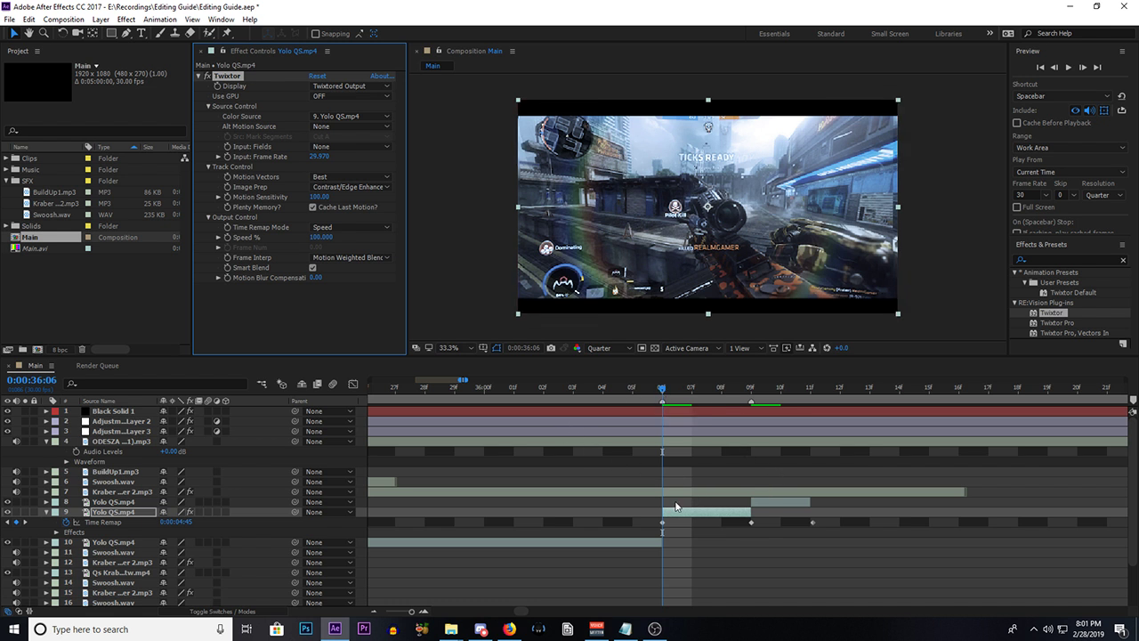
# Step: Examine the start and end frames of the middle Yolo QS segment, from 0:00:36:06 to 0:00:36:09
pyautogui.scroll(-1, 673, 509)
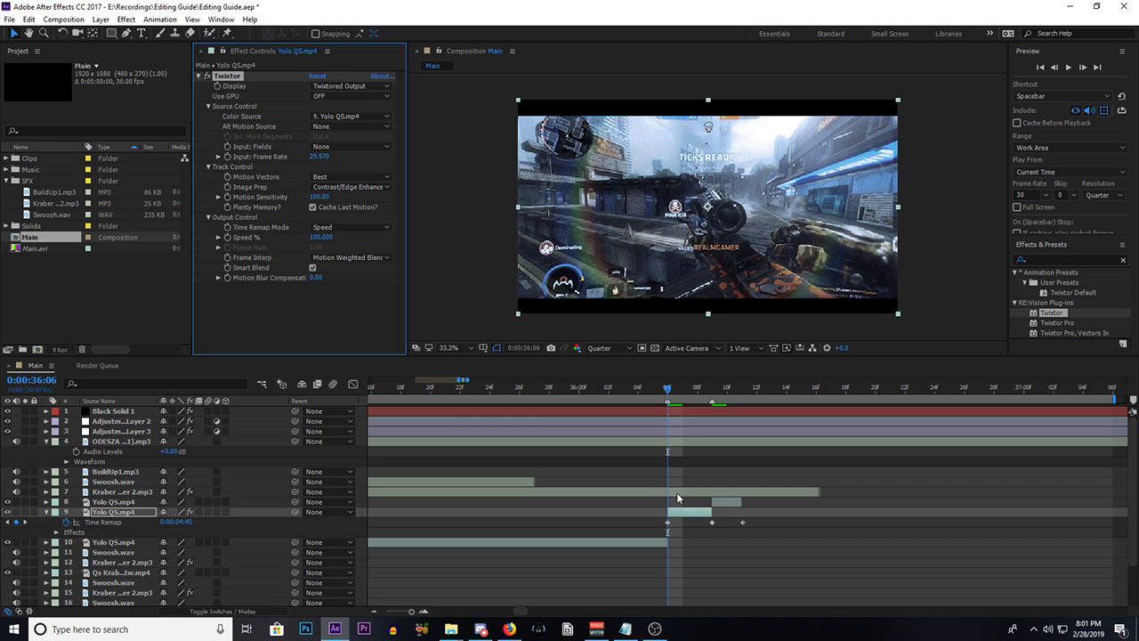
pyautogui.scroll(1, 681, 495)
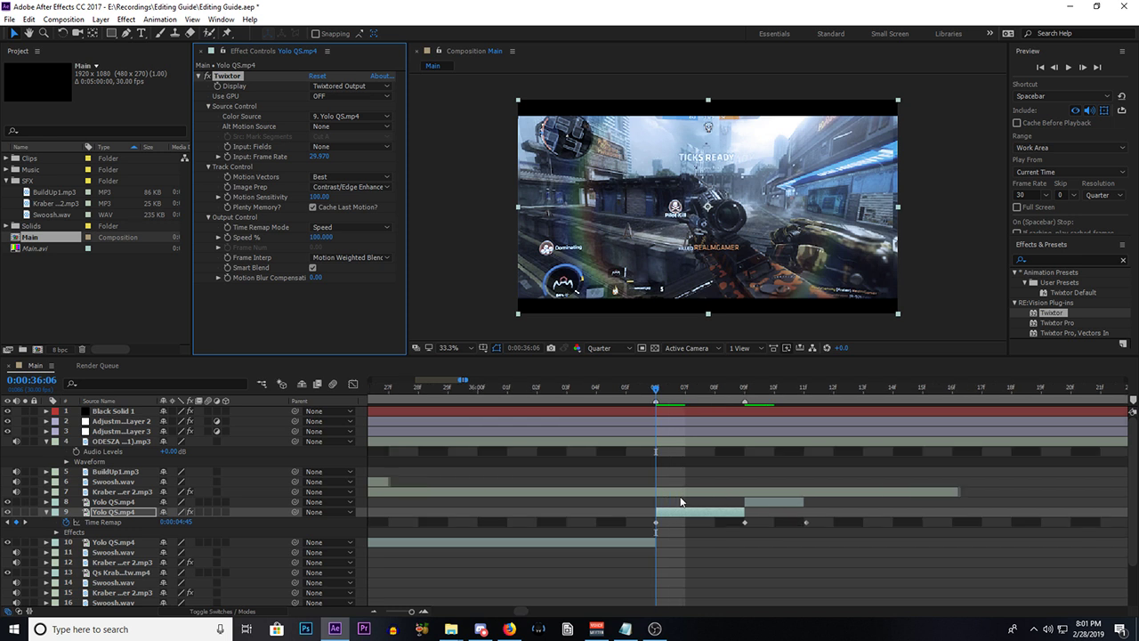
pyautogui.press('pagedown')
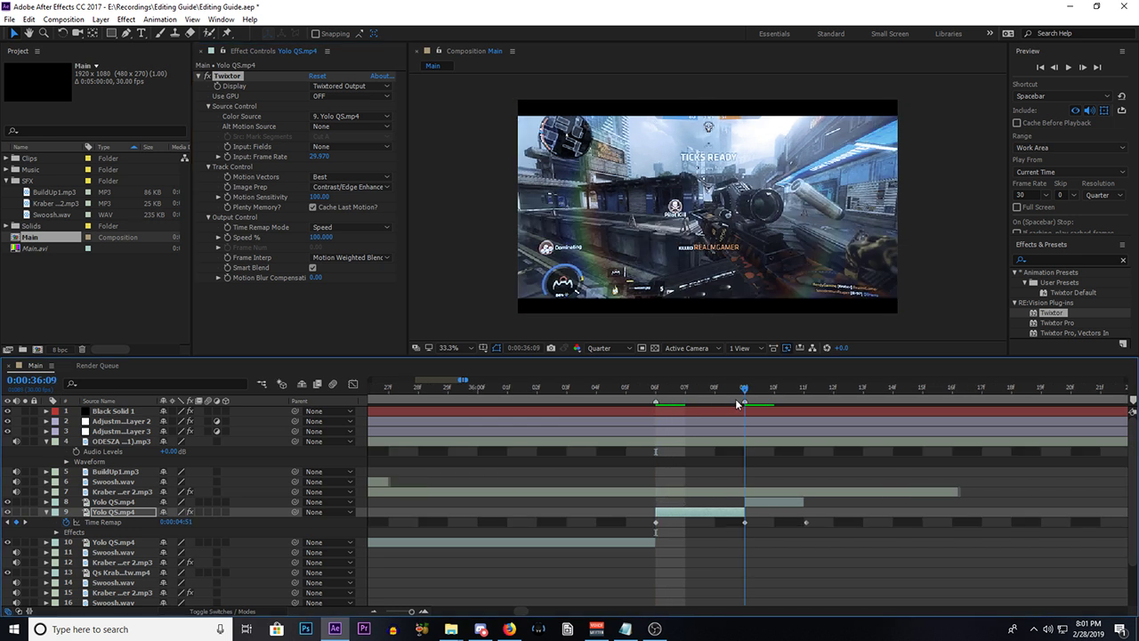
pyautogui.press('pageup')
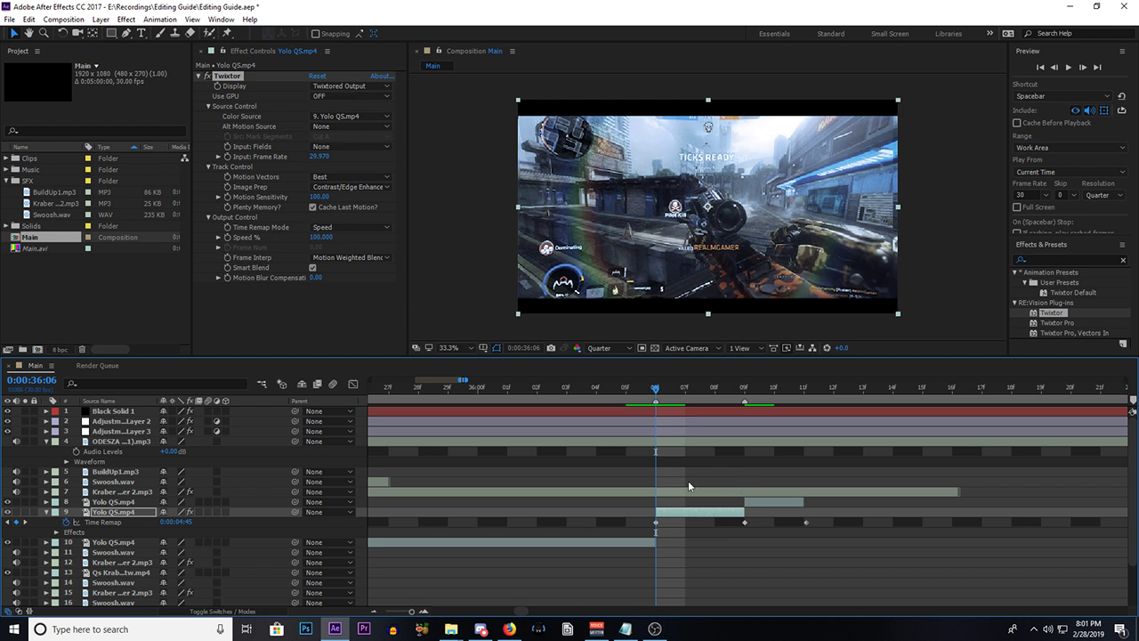
pyautogui.moveTo(658, 389); pyautogui.dragTo(656, 427)
pyautogui.scroll(-3, 652, 462)
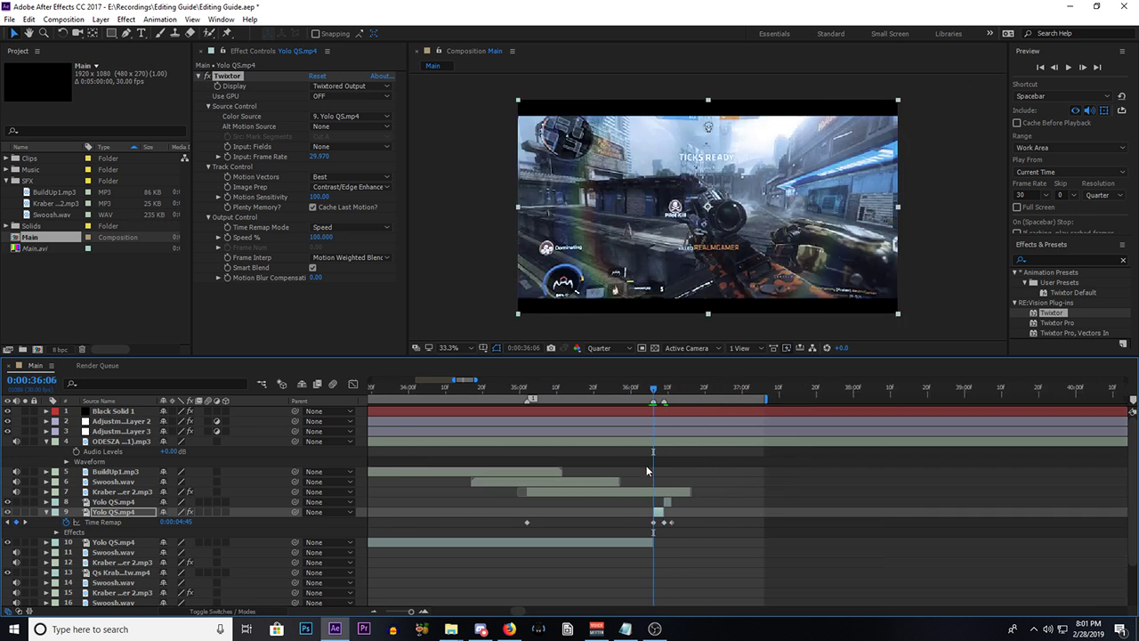
pyautogui.scroll(3, 646, 467)
pyautogui.scroll(-3, 703, 469)
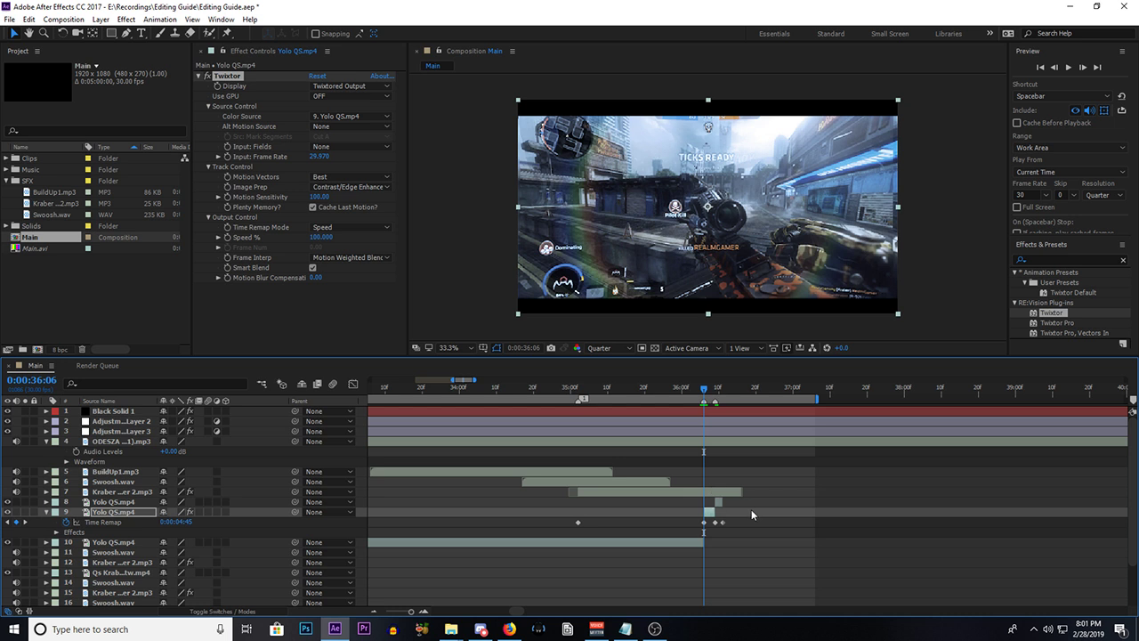
pyautogui.scroll(3, 732, 509)
pyautogui.scroll(2, 561, 434)
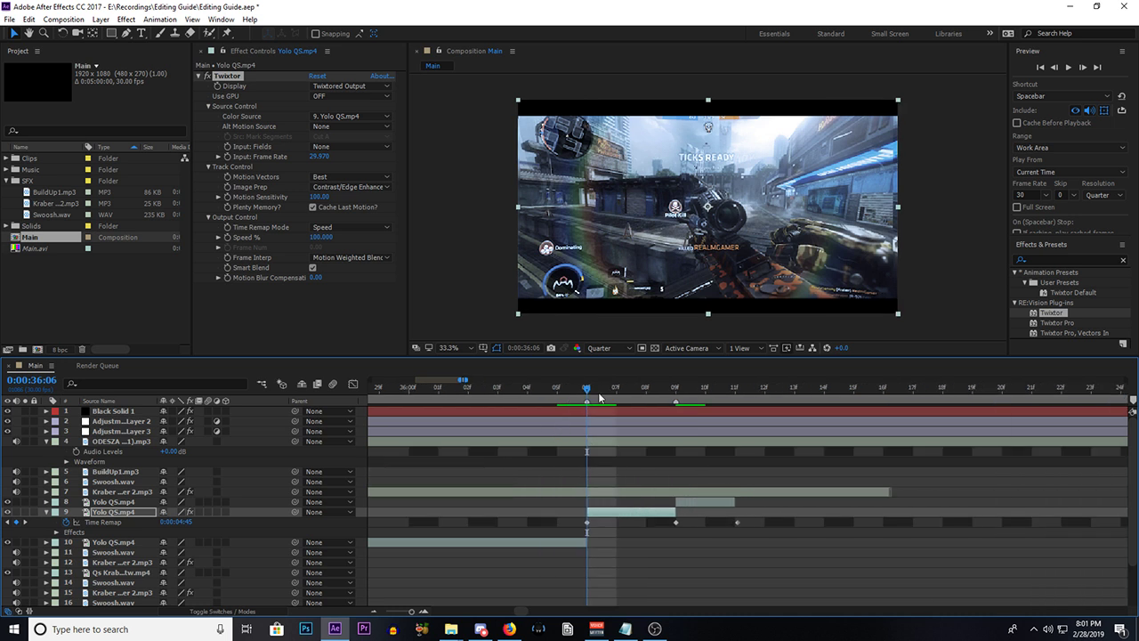
pyautogui.moveTo(596, 397); pyautogui.dragTo(590, 437)
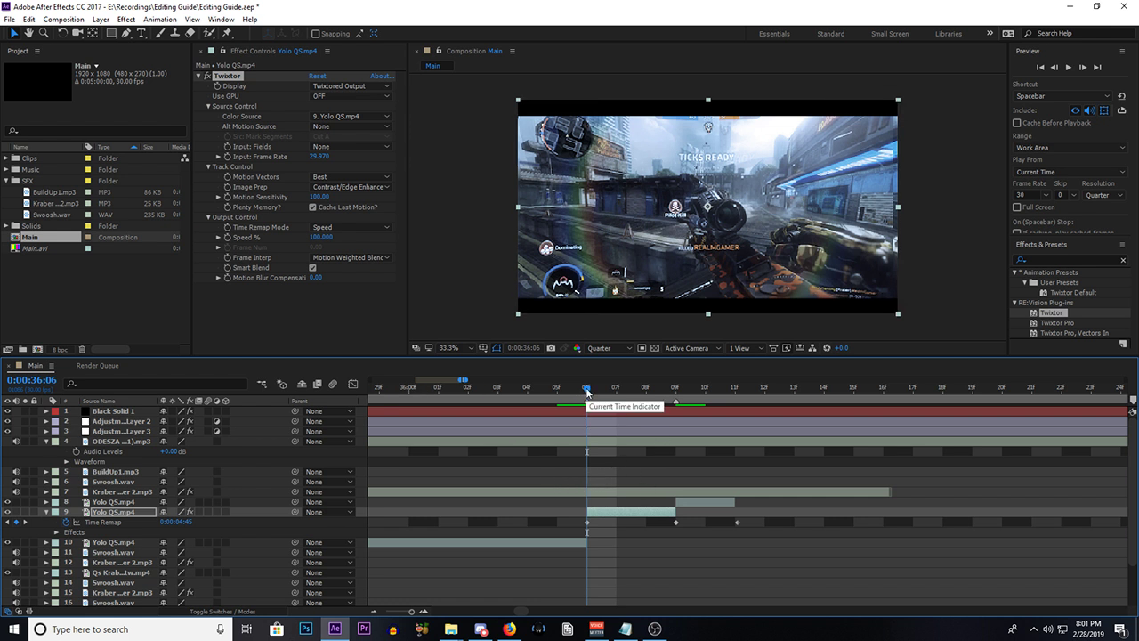
pyautogui.moveTo(598, 395)
pyautogui.mouseDown()
pyautogui.moveTo(679, 394)
pyautogui.moveTo(590, 394)
pyautogui.moveTo(588, 403)
pyautogui.moveTo(655, 404)
pyautogui.moveTo(587, 407)
pyautogui.mouseUp()
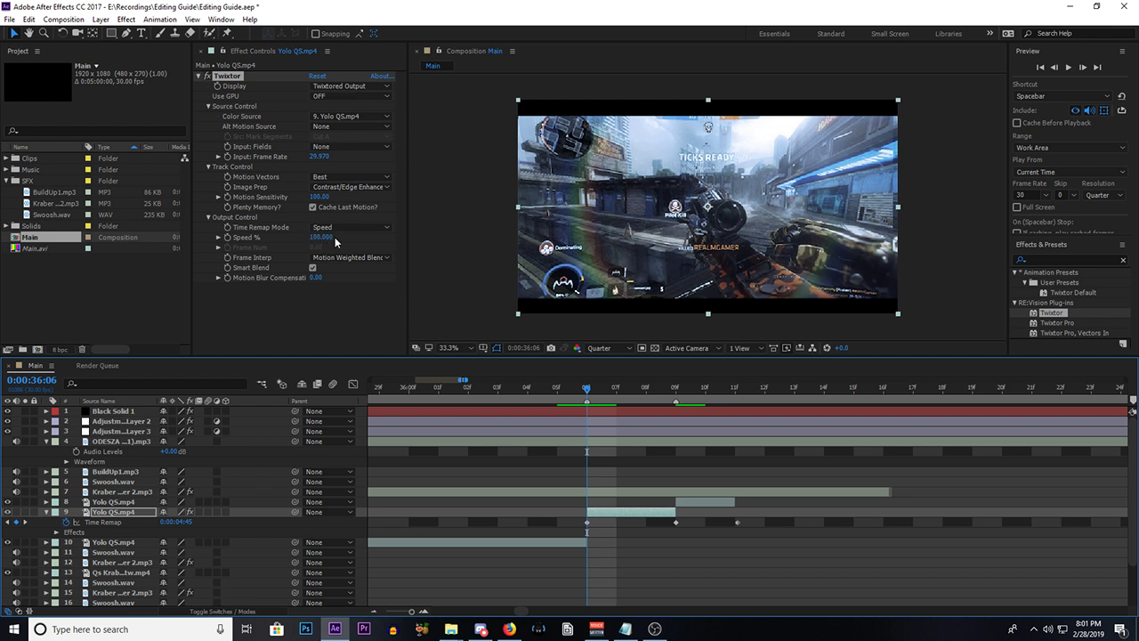
pyautogui.moveTo(587, 388)
pyautogui.mouseDown()
pyautogui.moveTo(675, 392)
pyautogui.moveTo(587, 390)
pyautogui.mouseUp()
# Step: Mute the ODESZA music layer and preview the middle Yolo QS segment with the work area limited to 0:00:36:06–0:00:36:09
pyautogui.click(16, 442)
pyautogui.click(675, 390)
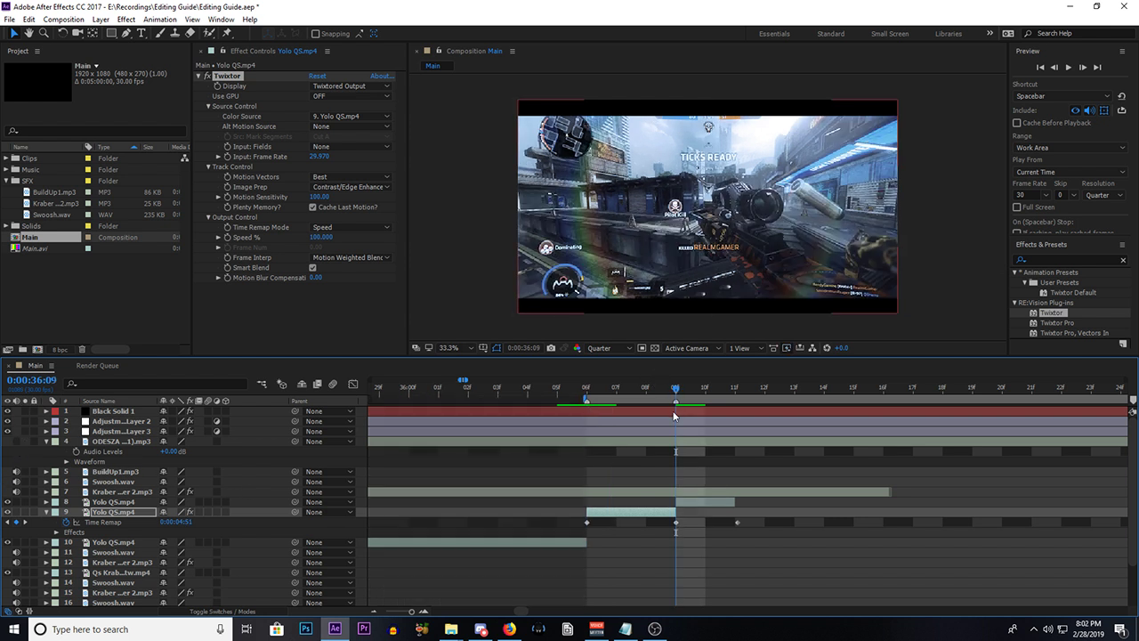
pyautogui.click(587, 390)
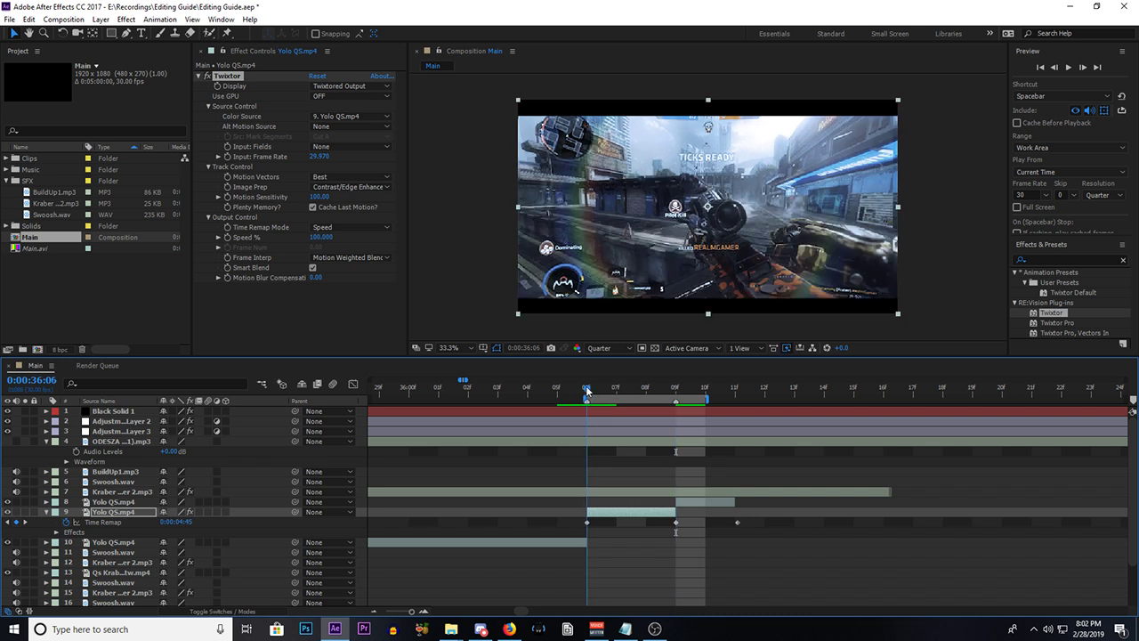
pyautogui.moveTo(706, 398); pyautogui.dragTo(676, 398)
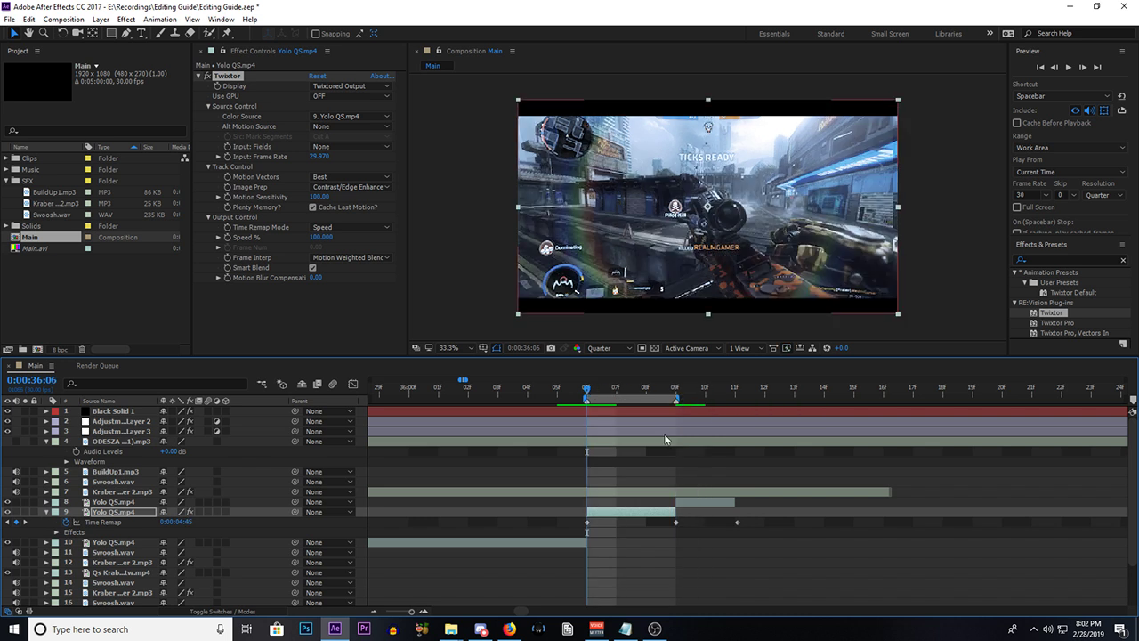
pyautogui.press('space')
pyautogui.press('space')
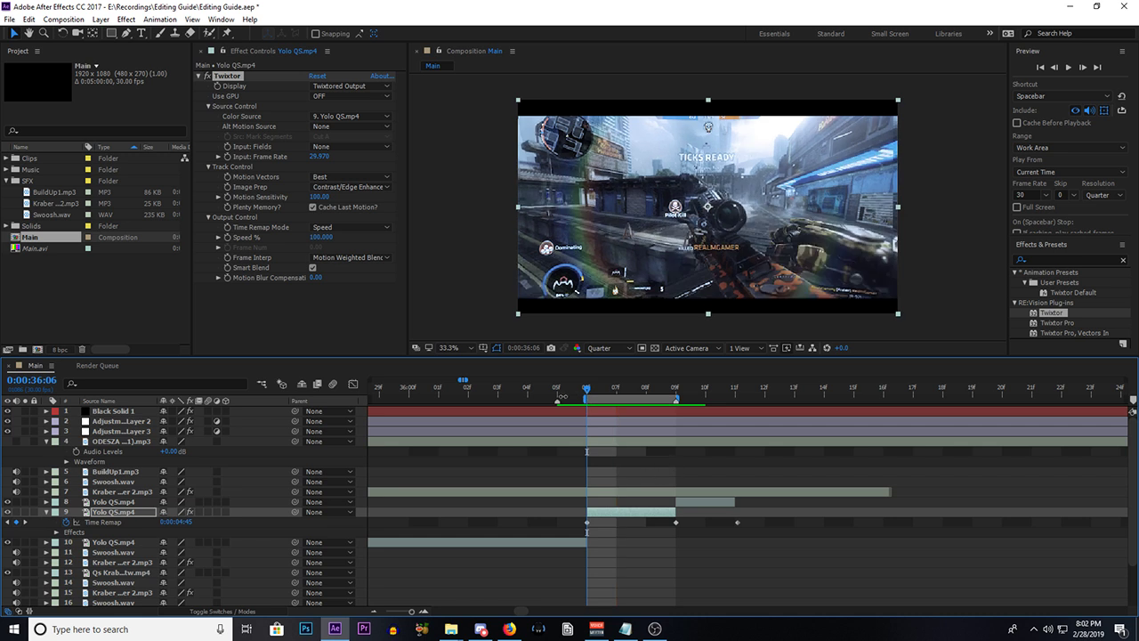
# Step: Extend the work area to run from 0:00:36:02 through 0:00:36:12 and preview the shot around the middle segment
pyautogui.moveTo(586, 397); pyautogui.dragTo(467, 398)
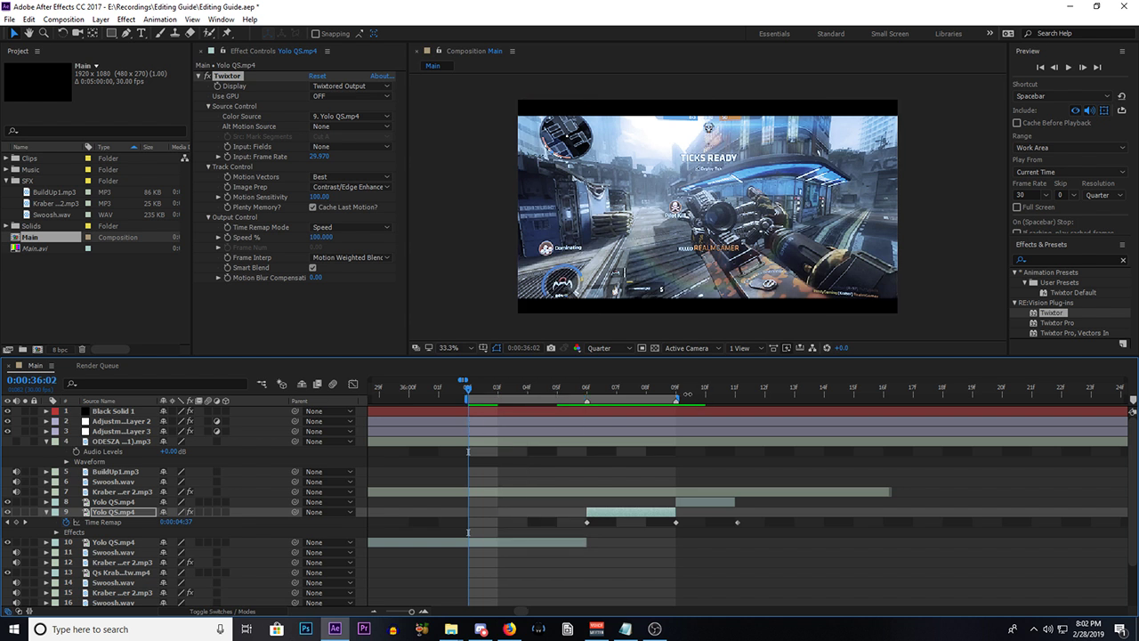
pyautogui.click(758, 394)
pyautogui.press('n')
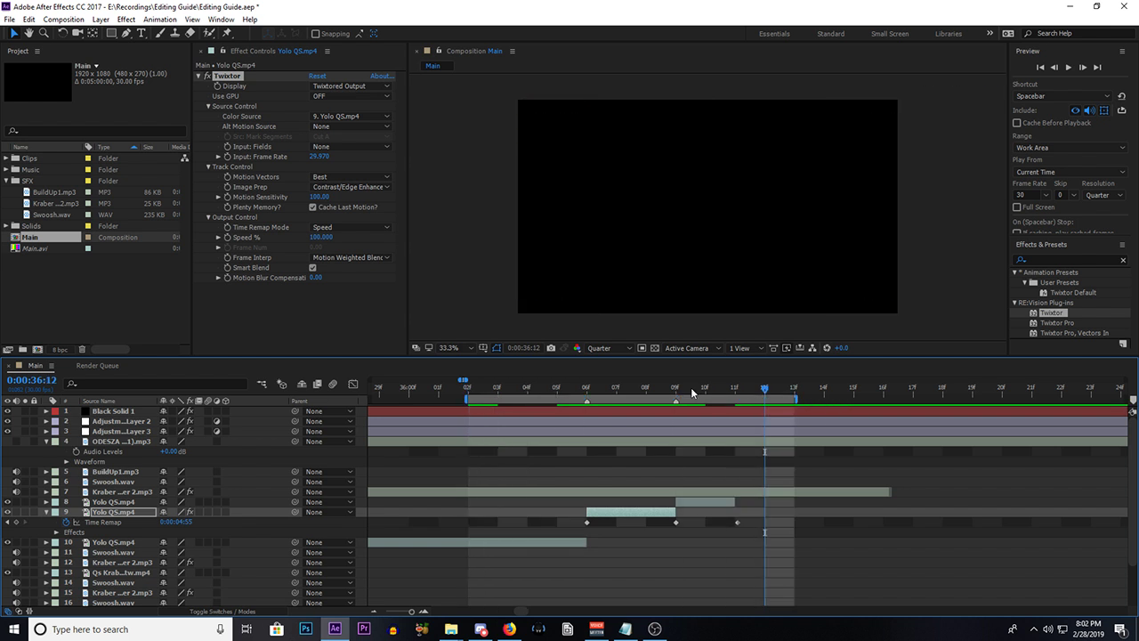
pyautogui.click(470, 384)
pyautogui.press('space')
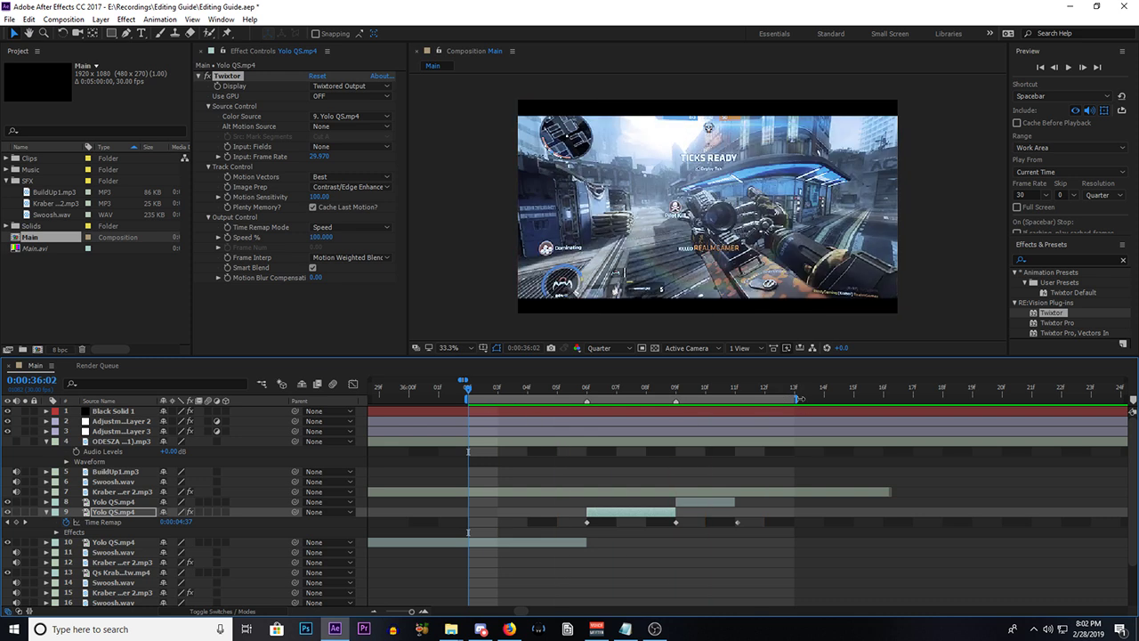
pyautogui.hscroll(5, 761, 440)
pyautogui.scroll(-4, 761, 440)
pyautogui.press('space')
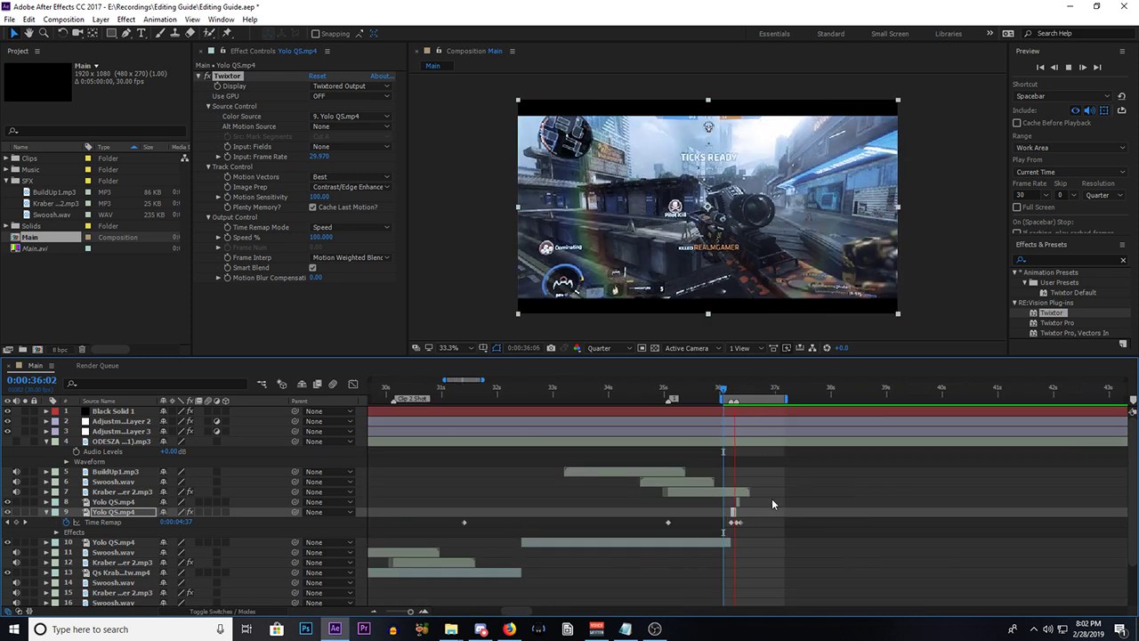
pyautogui.press('space')
pyautogui.press('space')
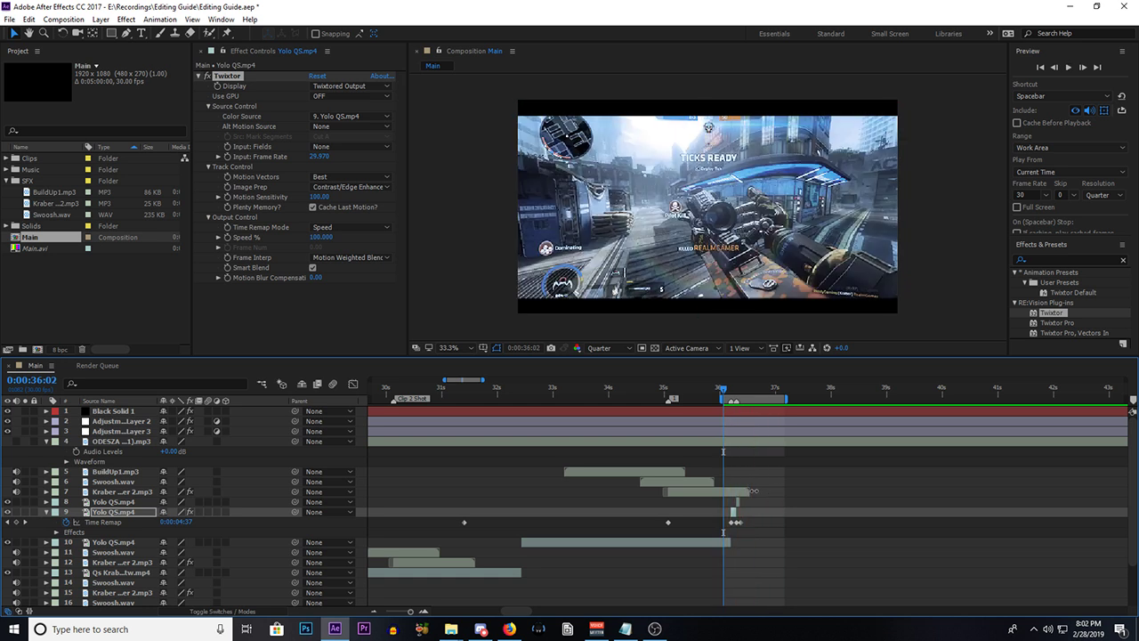
# Step: Start keyframing Twixtor's Speed % at 0:00:36:06 on the middle Yolo QS segment and reveal its keyframes
pyautogui.scroll(4, 737, 485)
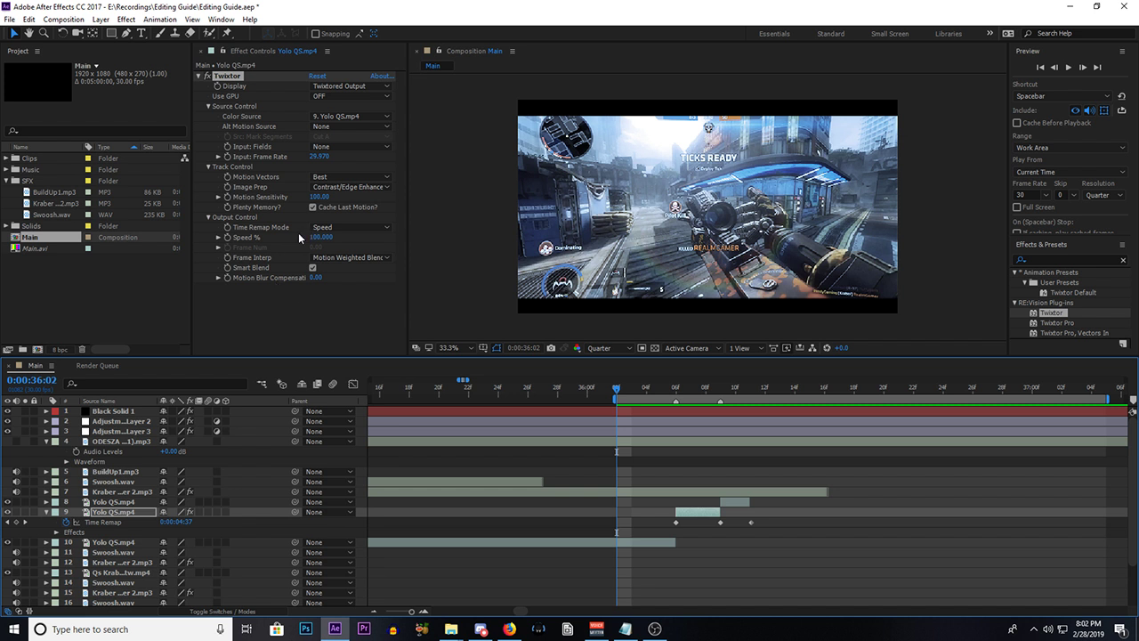
pyautogui.scroll(2, 627, 379)
pyautogui.click(697, 395)
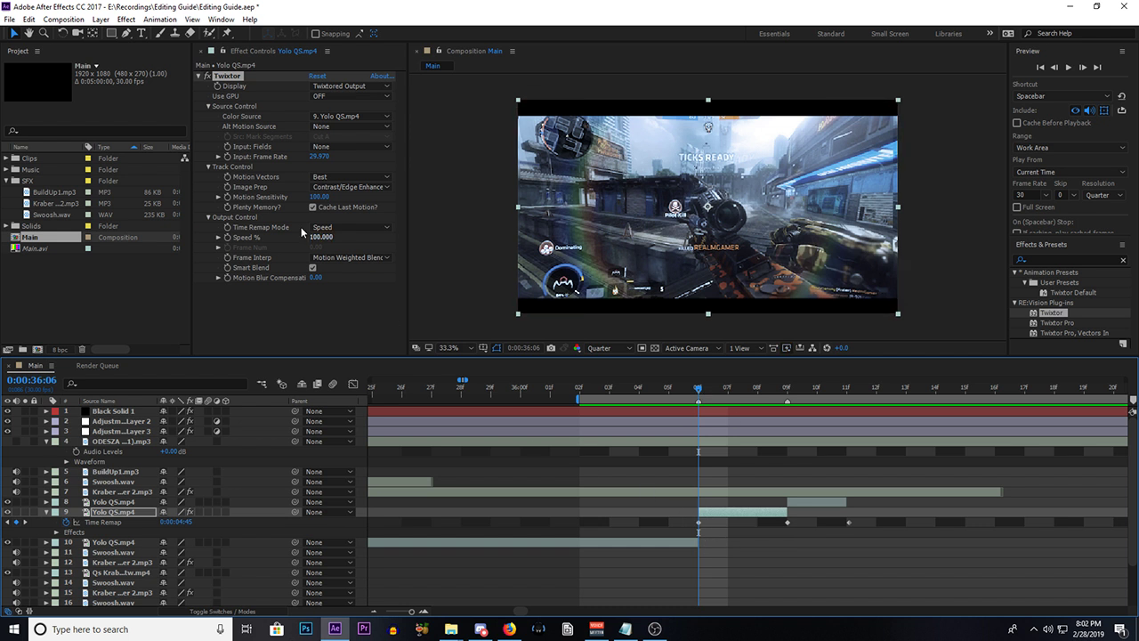
pyautogui.click(228, 238)
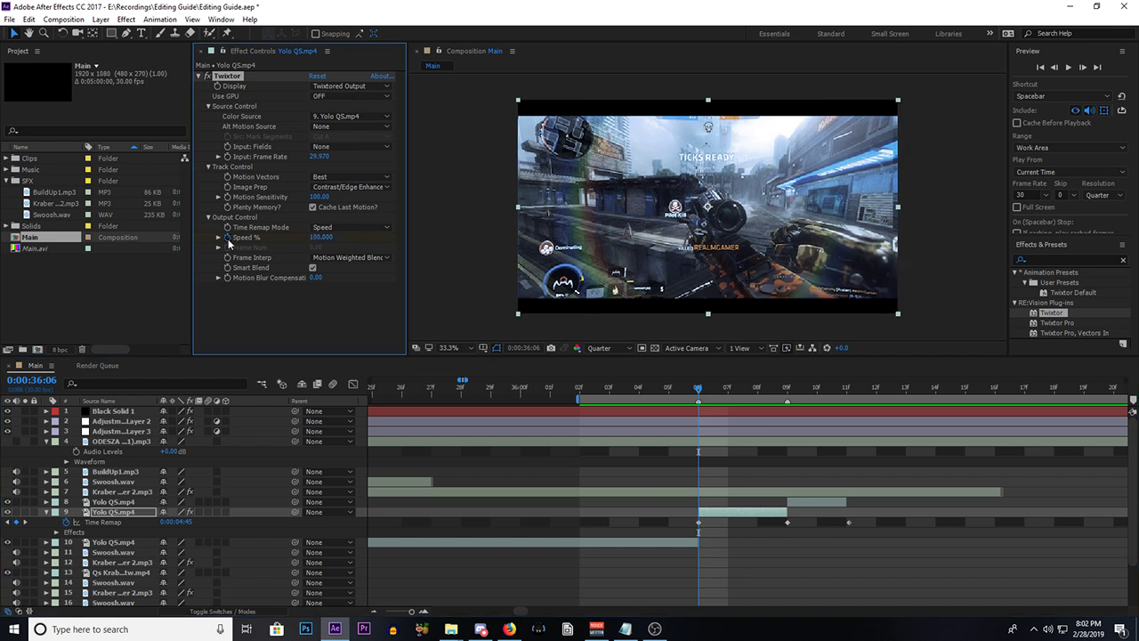
pyautogui.click(747, 515)
pyautogui.press('u')
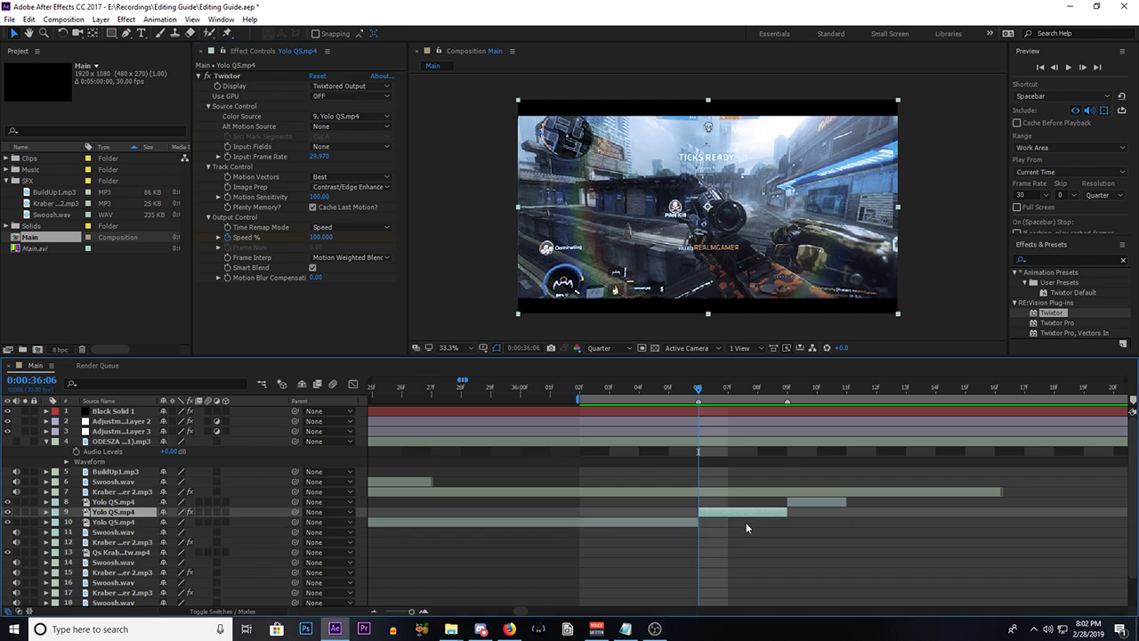
pyautogui.press('u')
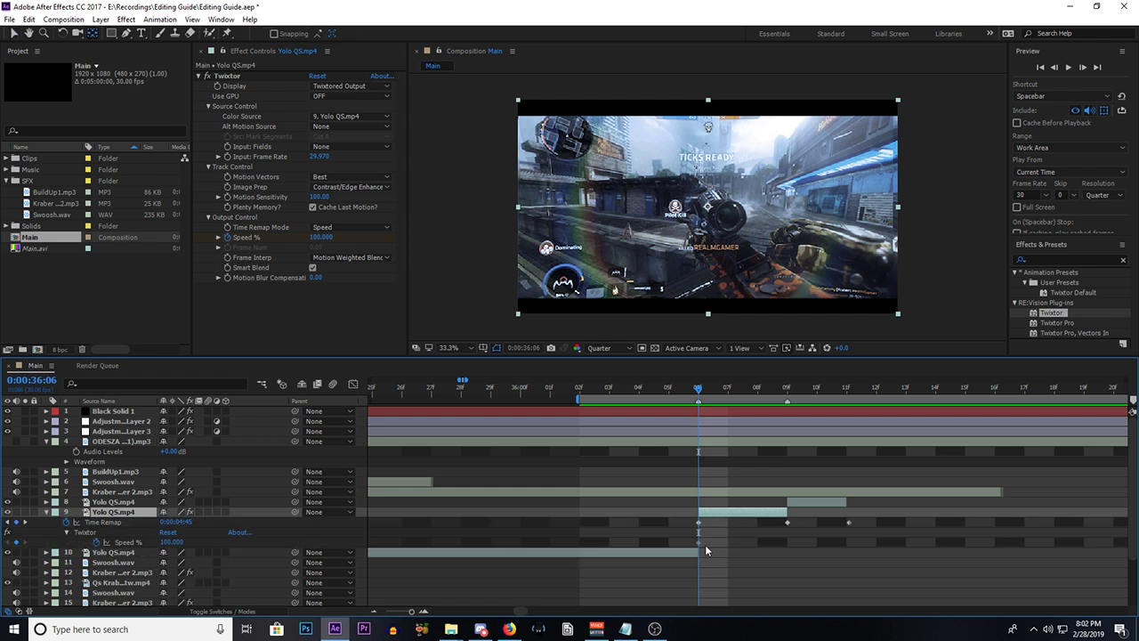
# Step: Shift the Twixtor Speed % keyframe one frame earlier to 0:00:36:05 and add another Speed % keyframe at 0:00:36:06
pyautogui.click(700, 541)
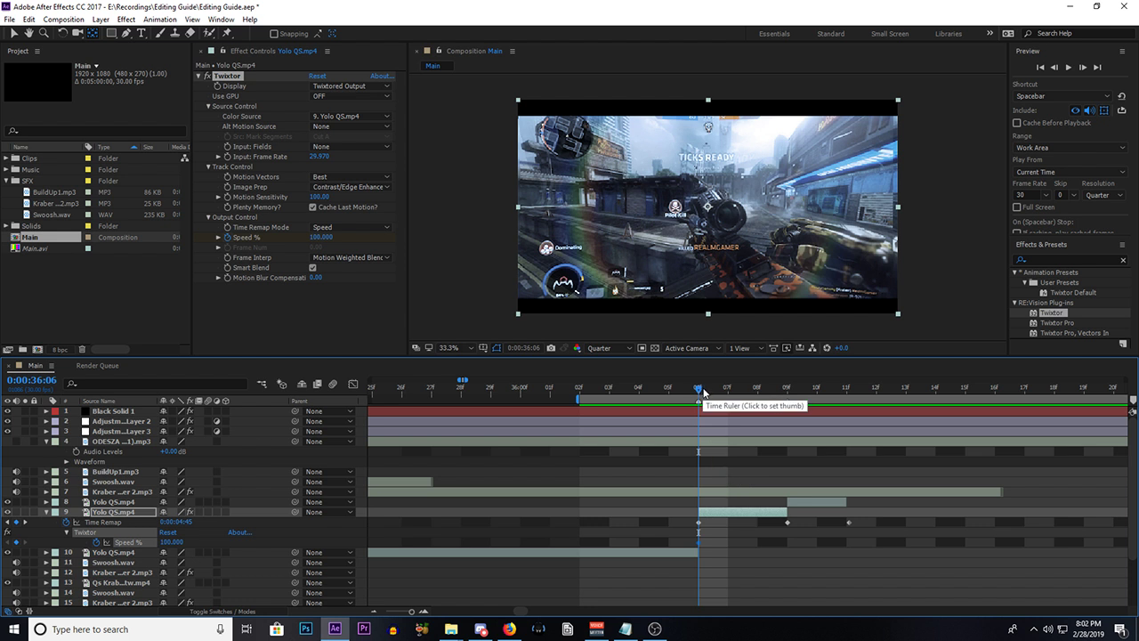
pyautogui.press('pagedown')
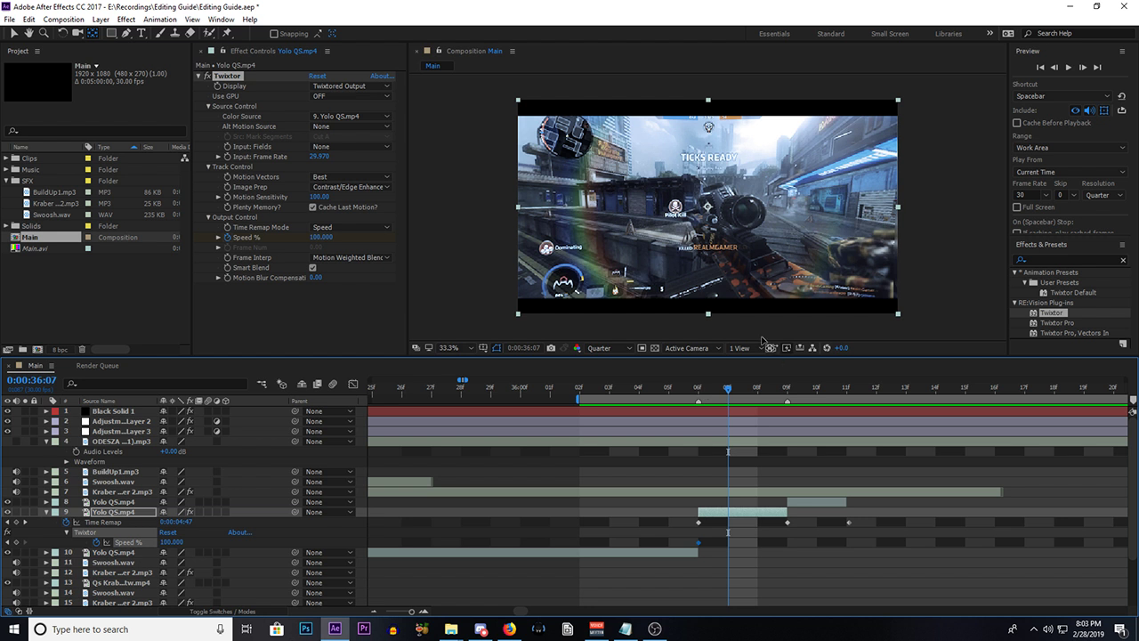
pyautogui.press('pageup')
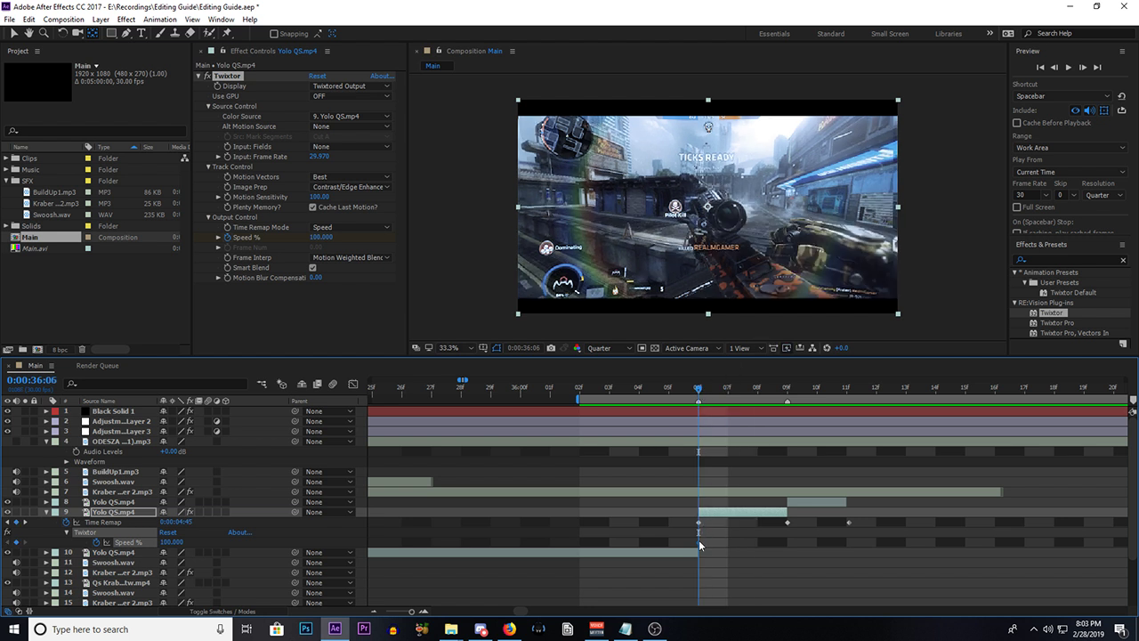
pyautogui.moveTo(698, 543); pyautogui.dragTo(671, 543)
pyautogui.click(16, 542)
pyautogui.rightClick(476, 502)
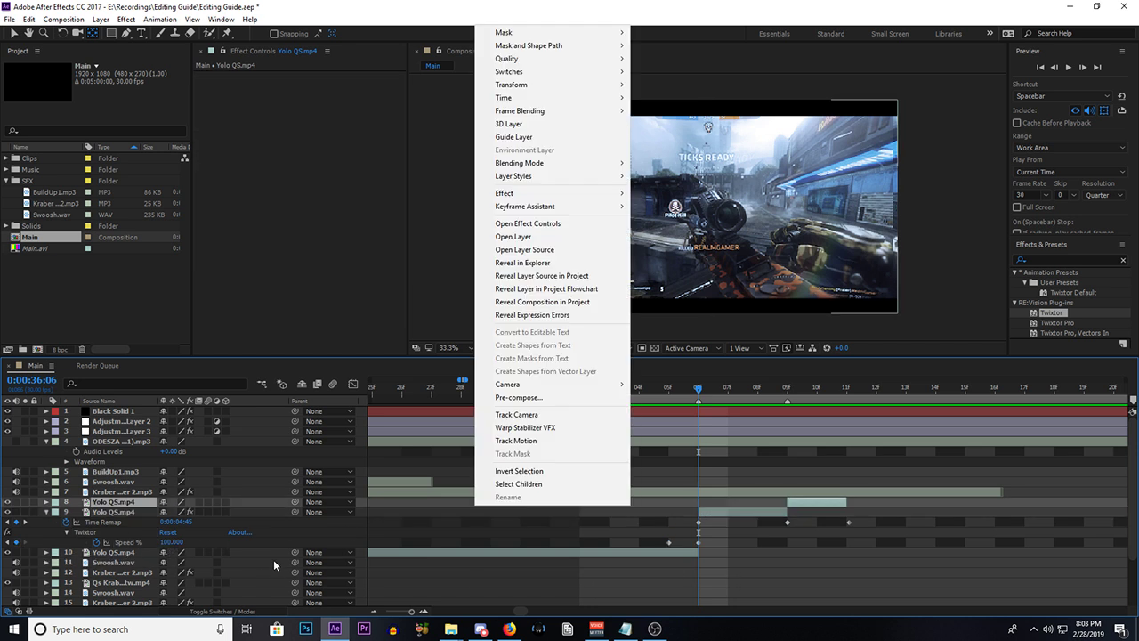
# Step: Set the Twixtor Speed % keyframe at 0:00:36:06 on the middle Yolo QS segment to 25
pyautogui.click(698, 397)
pyautogui.click(723, 510)
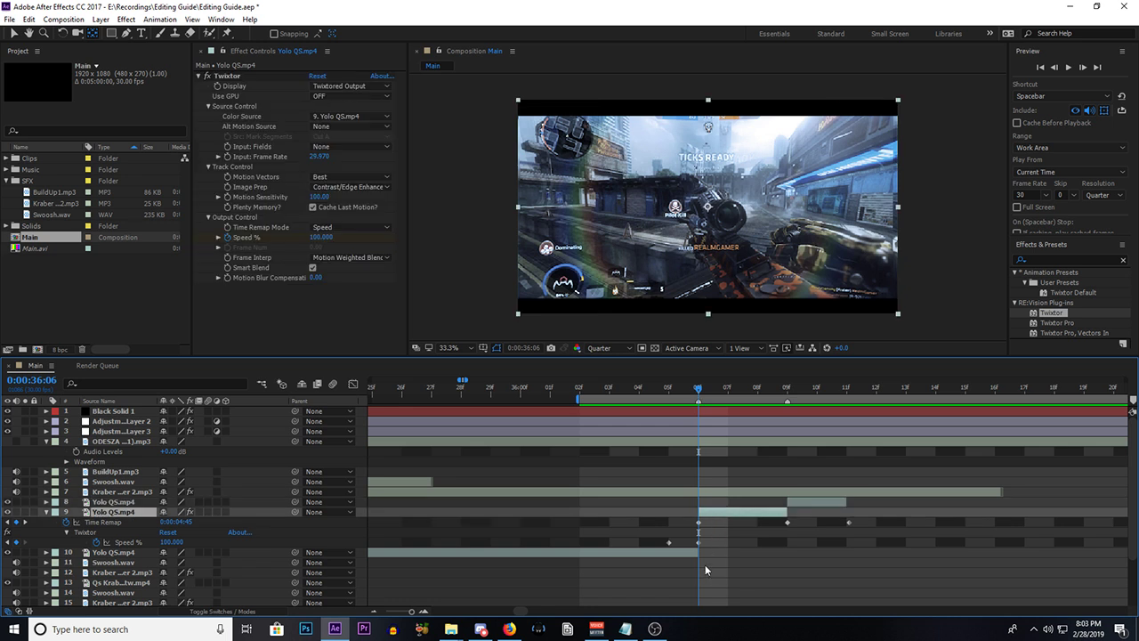
pyautogui.moveTo(168, 543)
pyautogui.mouseDown()
pyautogui.moveTo(150, 544)
pyautogui.moveTo(169, 549)
pyautogui.mouseUp()
pyautogui.click(169, 542)
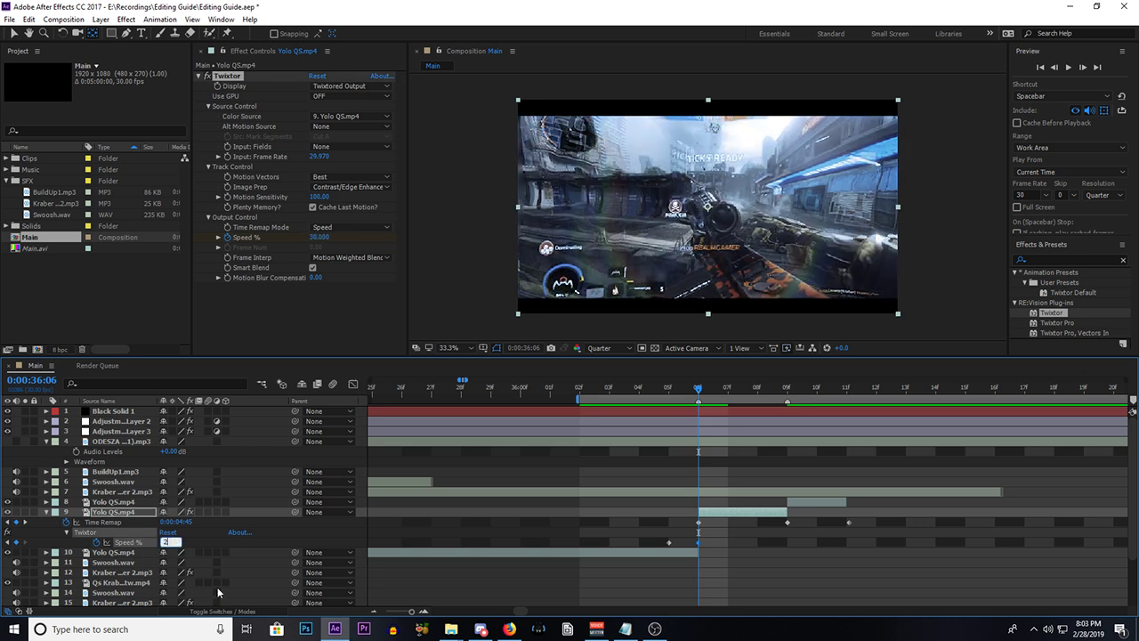
pyautogui.press('Return')
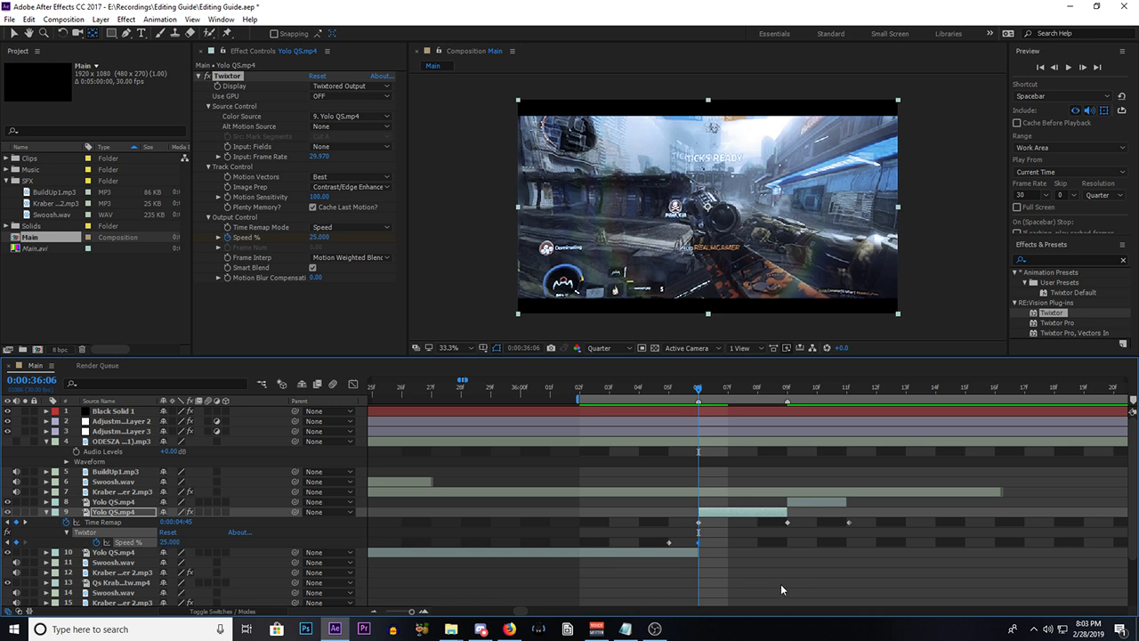
# Step: Preview the slowed shot and step frame by frame from 0:00:36:06 to 0:00:36:09 to check the Twixtor result
pyautogui.moveTo(698, 390)
pyautogui.mouseDown()
pyautogui.moveTo(758, 394)
pyautogui.moveTo(699, 400)
pyautogui.moveTo(758, 395)
pyautogui.moveTo(693, 395)
pyautogui.mouseUp()
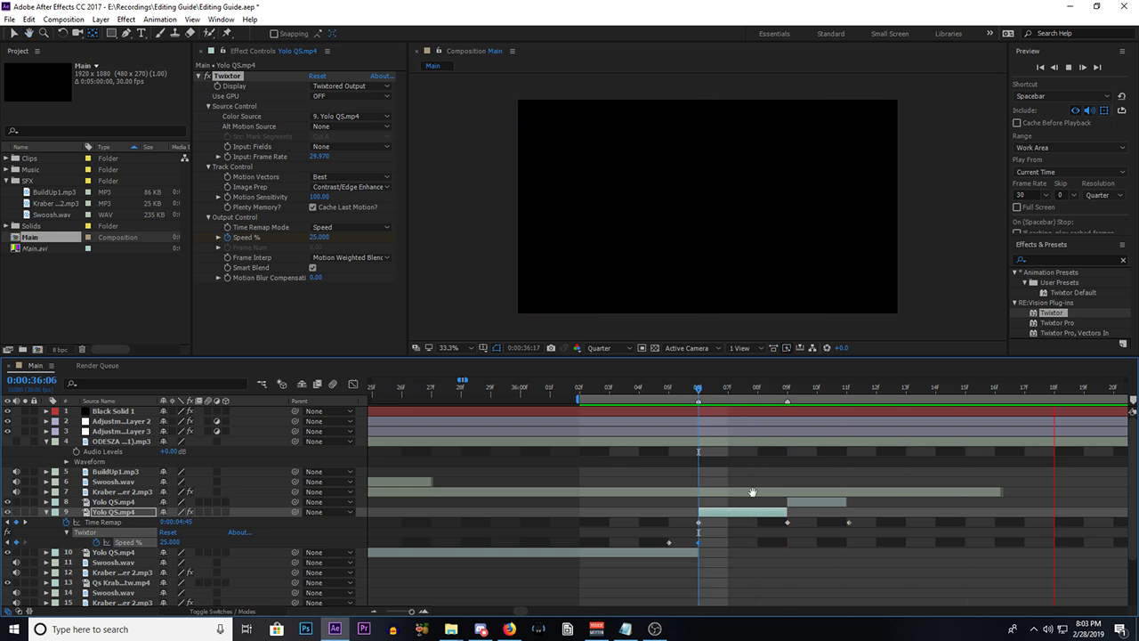
pyautogui.scroll(-2, 740, 516)
pyautogui.scroll(2, 744, 527)
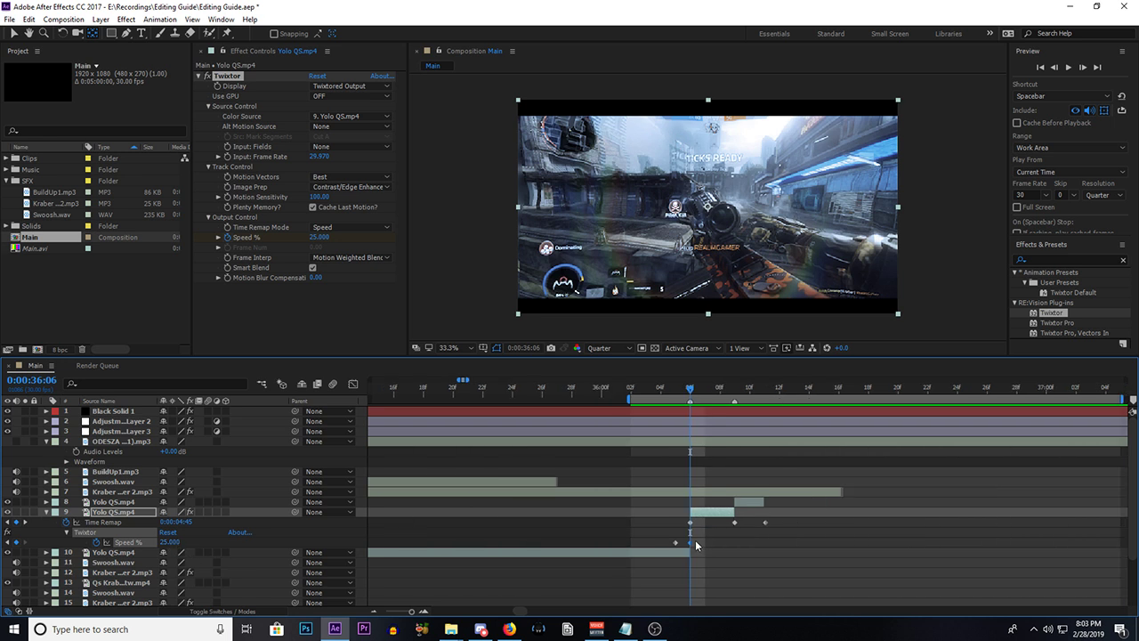
pyautogui.press('pagedown')
pyautogui.press('pagedown')
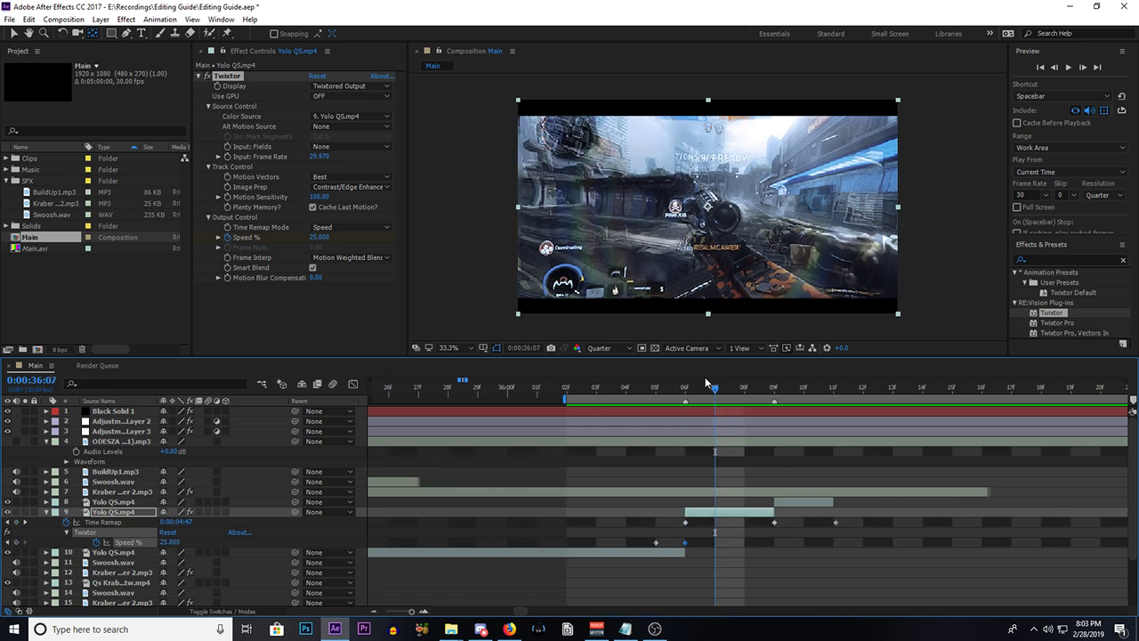
pyautogui.press('pagedown')
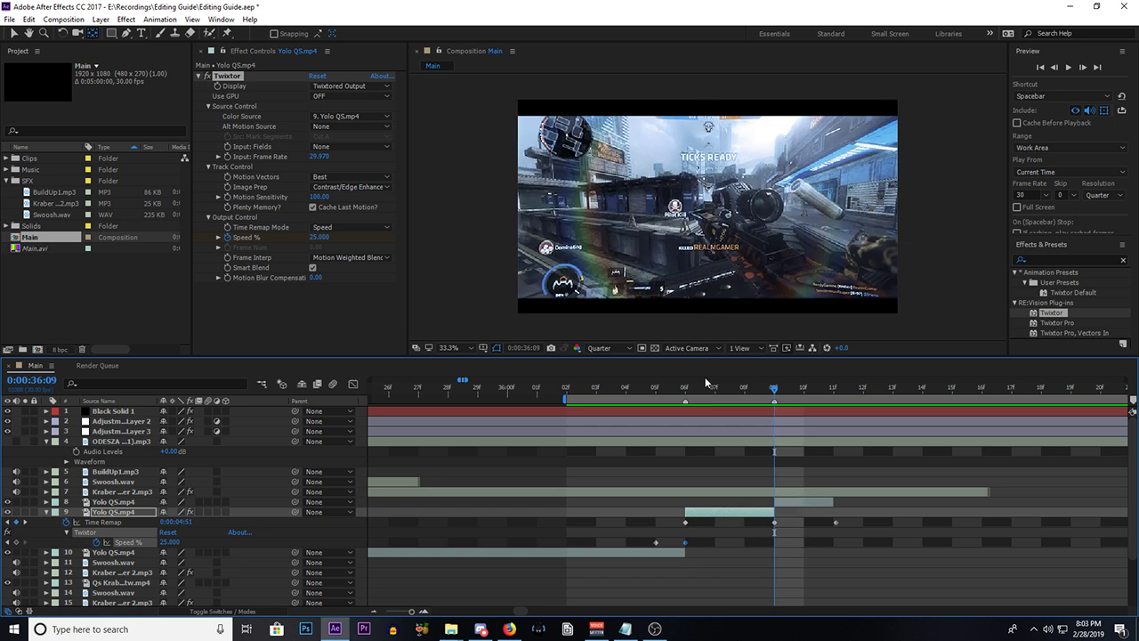
pyautogui.press('pageup')
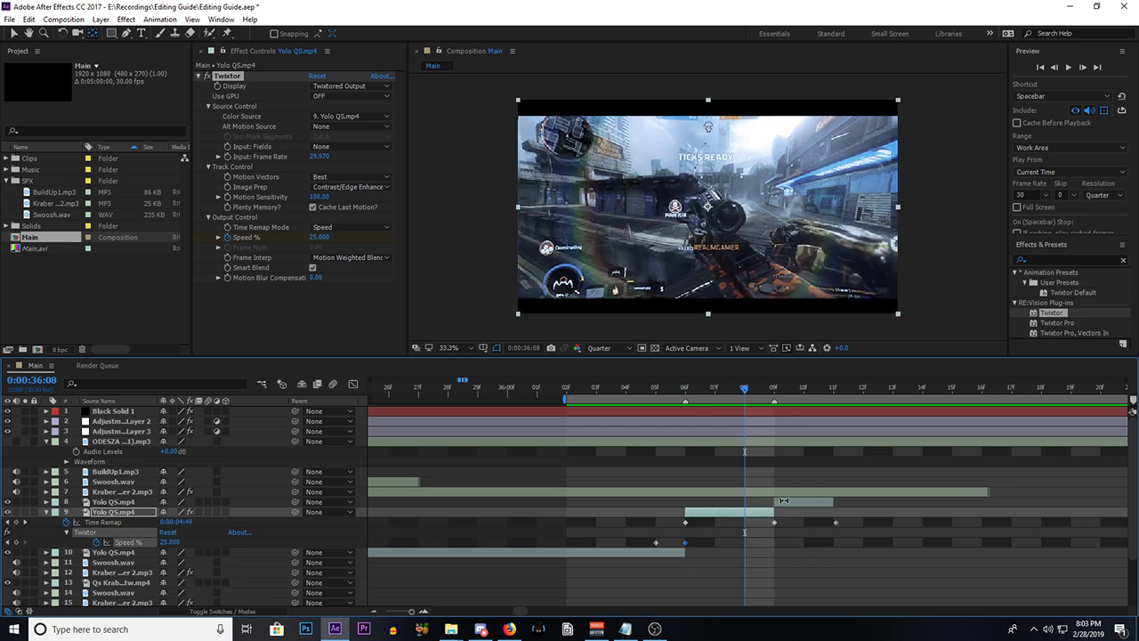
# Step: Extend the end of the middle Yolo QS segment to 0:00:36:17
pyautogui.moveTo(772, 512); pyautogui.dragTo(1011, 513)
pyautogui.scroll(-4, 790, 526)
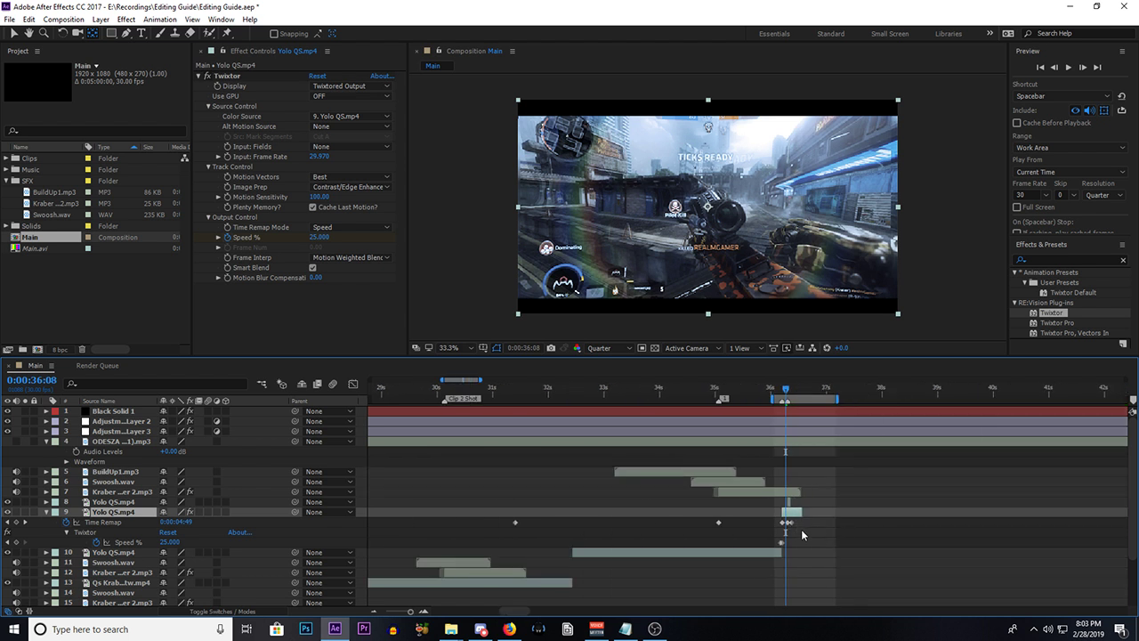
pyautogui.scroll(3, 824, 530)
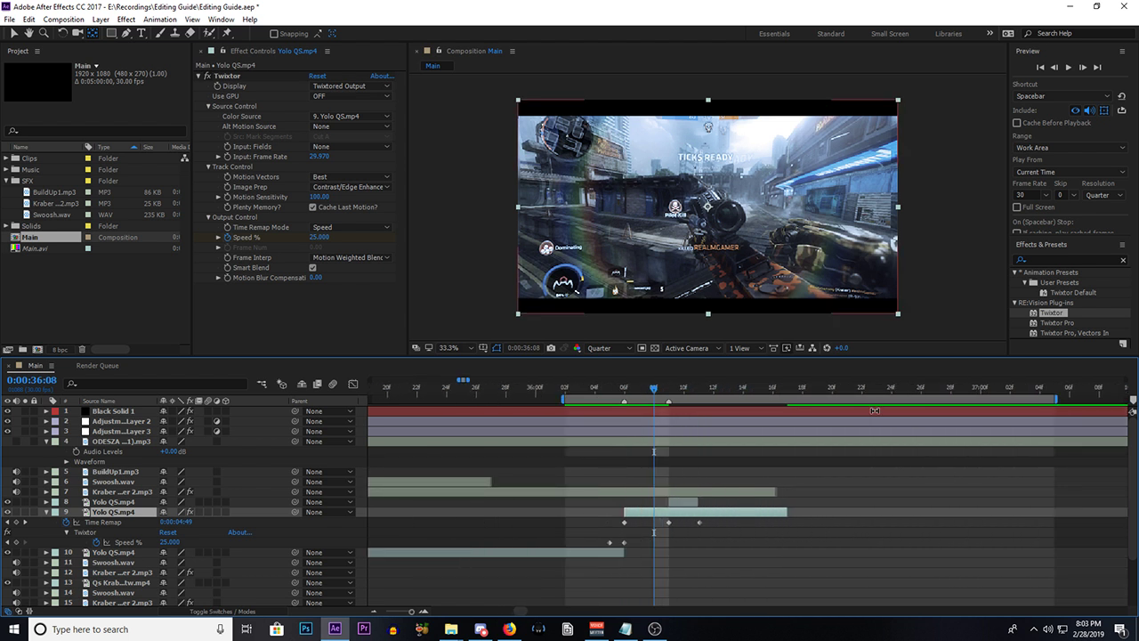
# Step: Extend the end of the work area to 0:00:37:07
pyautogui.moveTo(836, 392); pyautogui.dragTo(1021, 443)
pyautogui.scroll(-3, 917, 454)
pyautogui.moveTo(888, 391); pyautogui.dragTo(857, 413)
pyautogui.scroll(3, 762, 408)
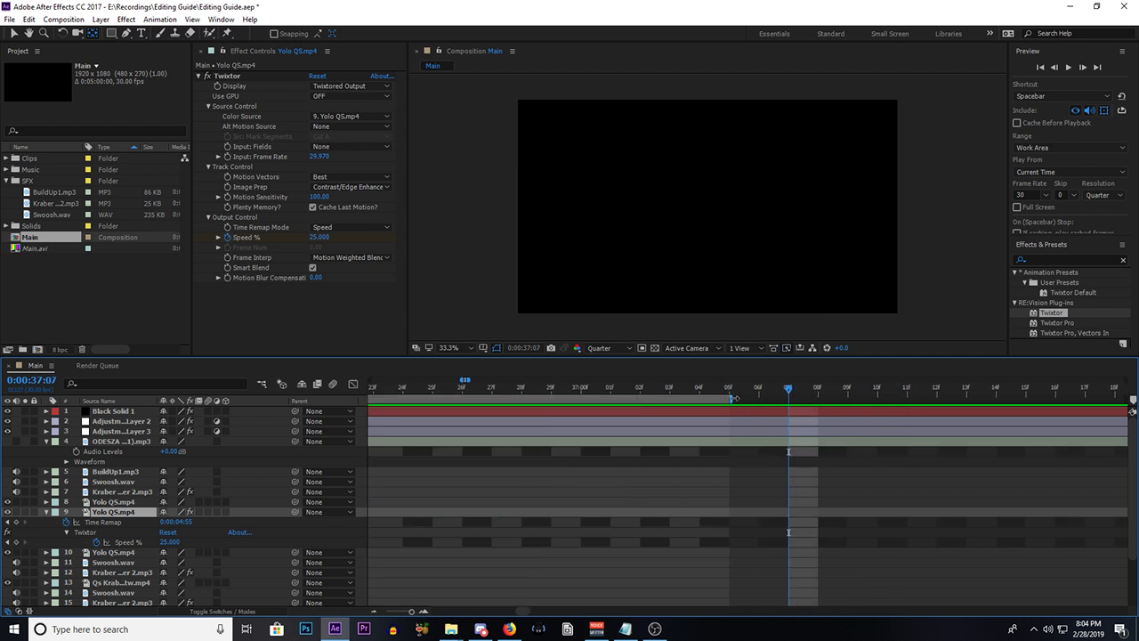
pyautogui.moveTo(734, 398); pyautogui.dragTo(790, 398)
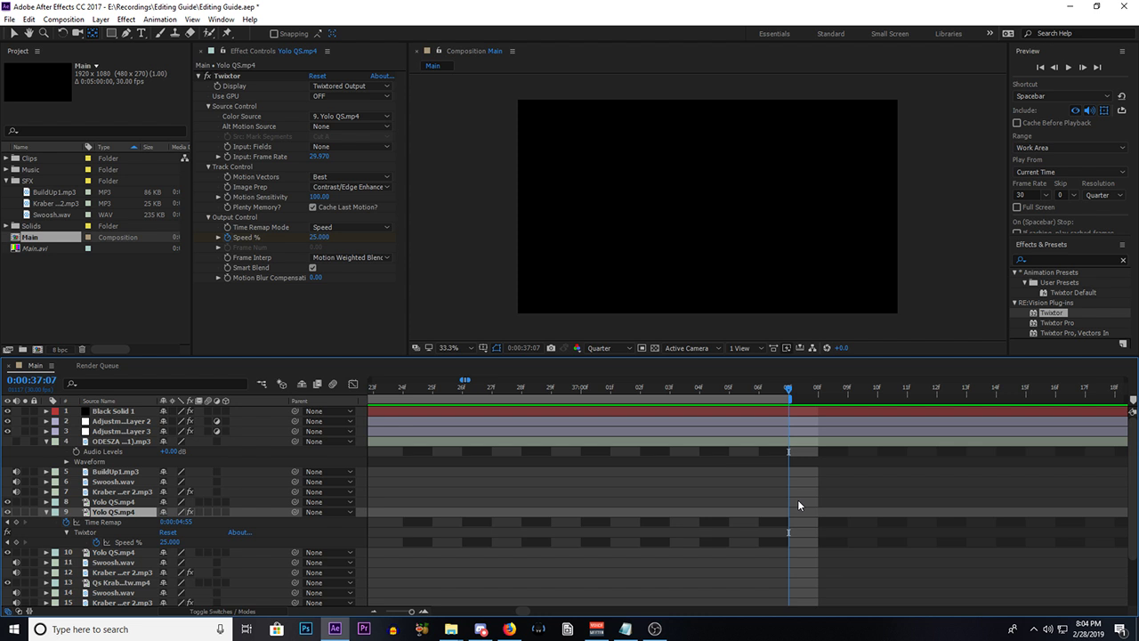
pyautogui.keyDown('alt'); pyautogui.scroll(-3, 745, 488); pyautogui.keyUp('alt')
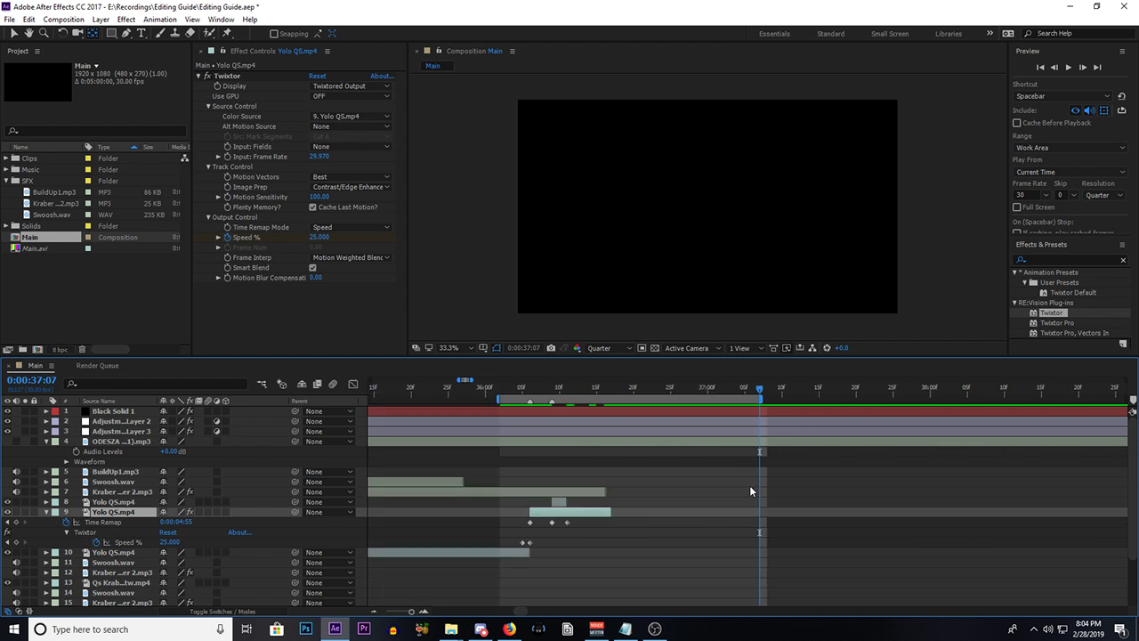
# Step: Preview the lengthened middle Yolo QS segment from around its start at 0:00:36:06
pyautogui.click(514, 389)
pyautogui.keyDown('alt'); pyautogui.scroll(3, 552, 389); pyautogui.keyUp('alt')
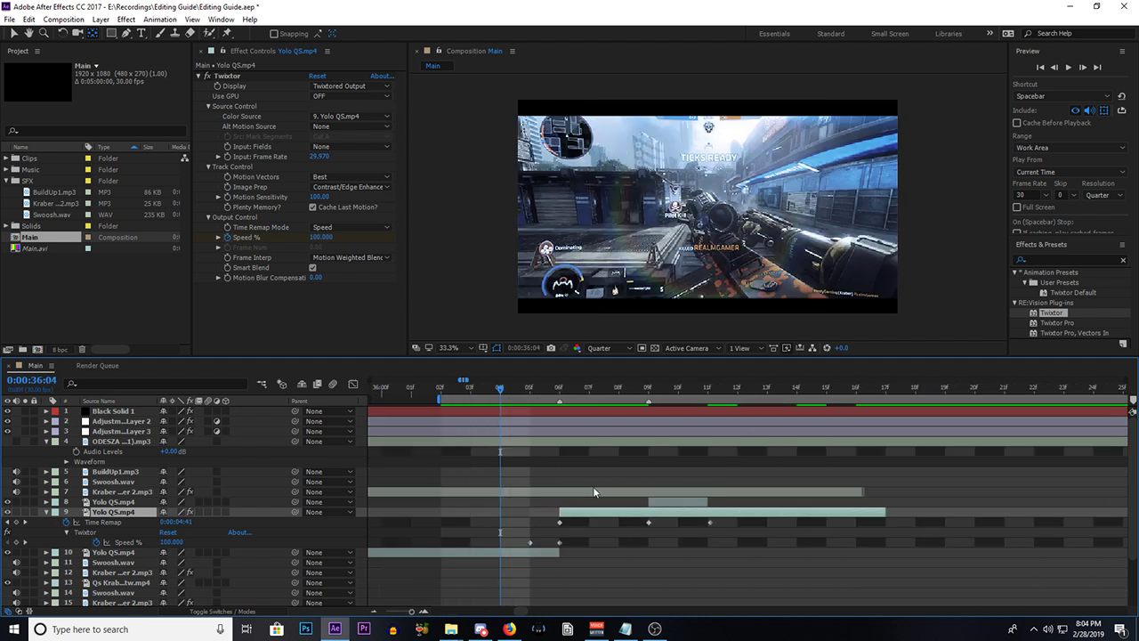
pyautogui.click(557, 390)
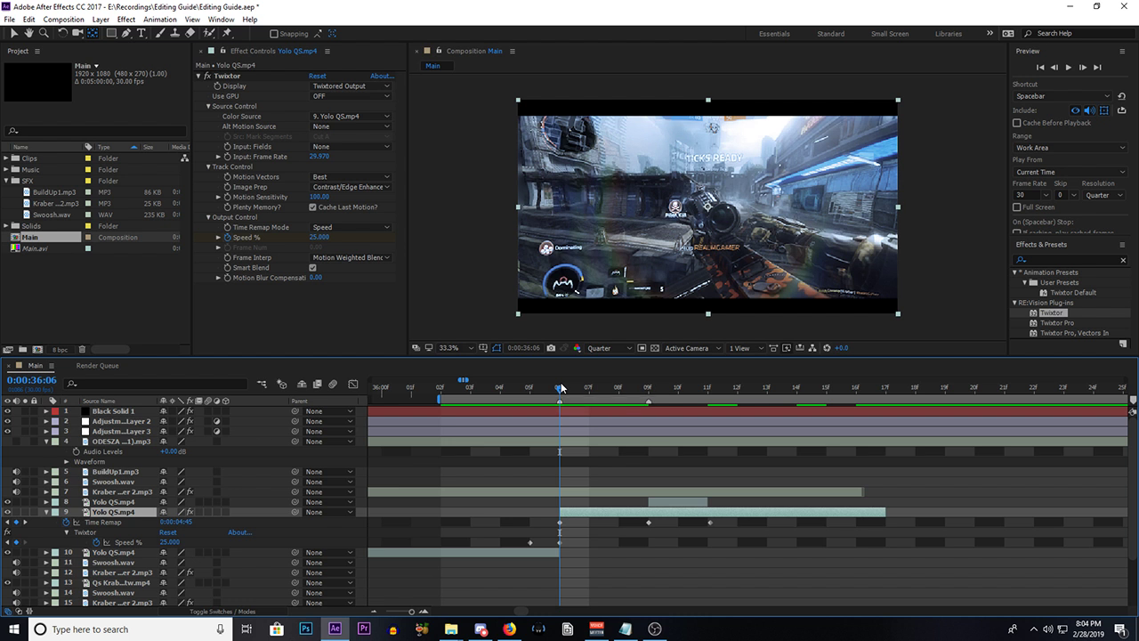
pyautogui.press('-')
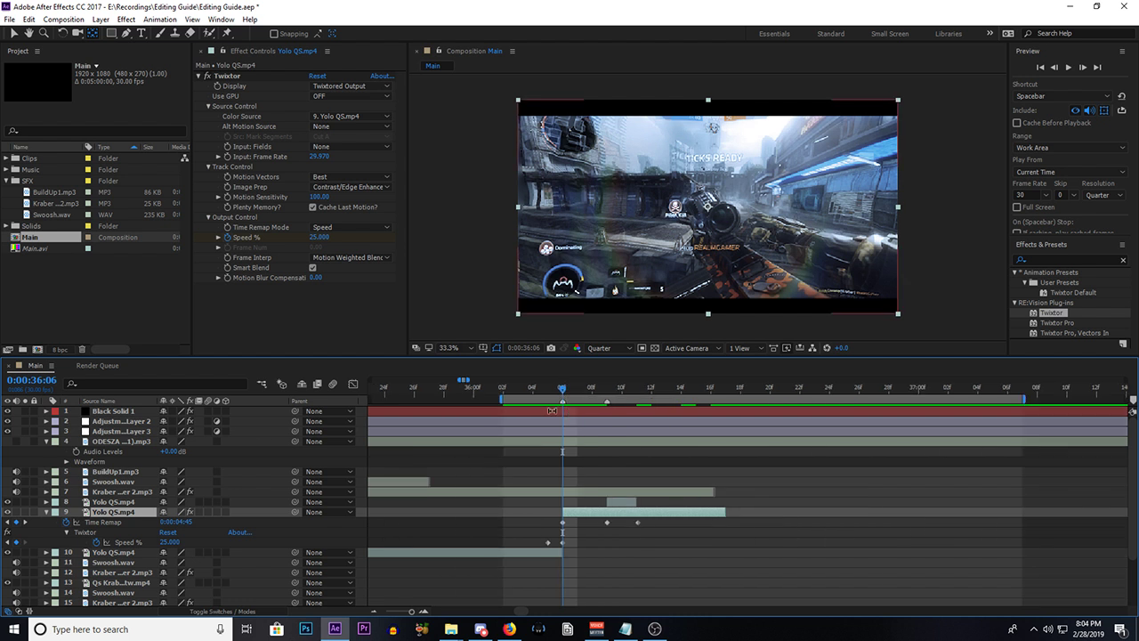
pyautogui.press('=')
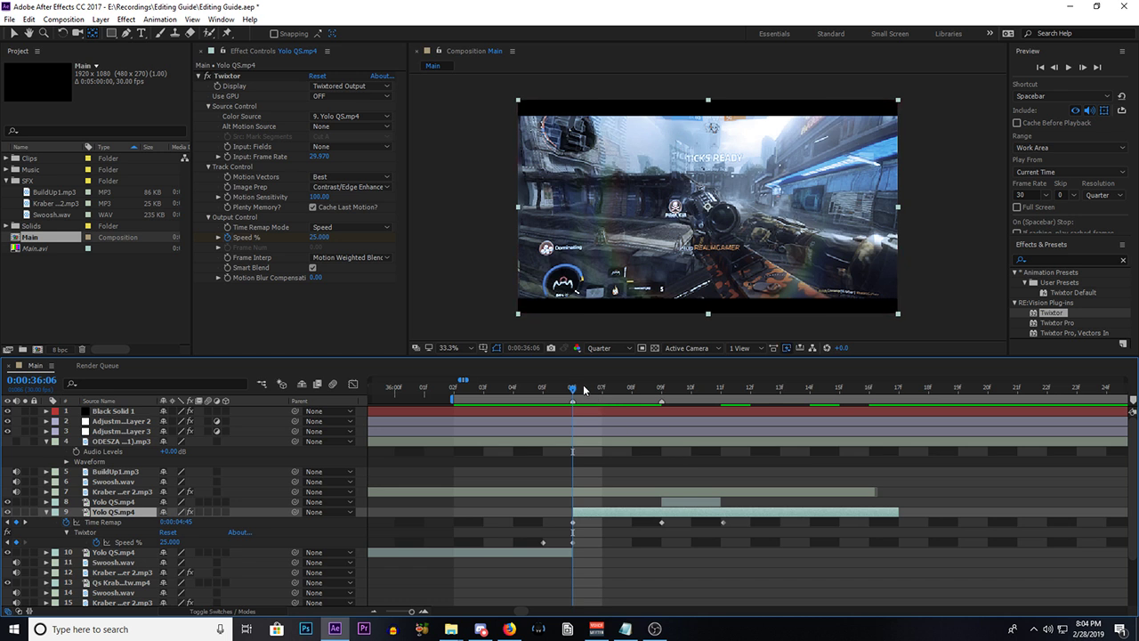
pyautogui.moveTo(584, 389); pyautogui.dragTo(570, 452)
pyautogui.moveTo(587, 395)
pyautogui.mouseDown()
pyautogui.moveTo(602, 393)
pyautogui.moveTo(577, 403)
pyautogui.mouseUp()
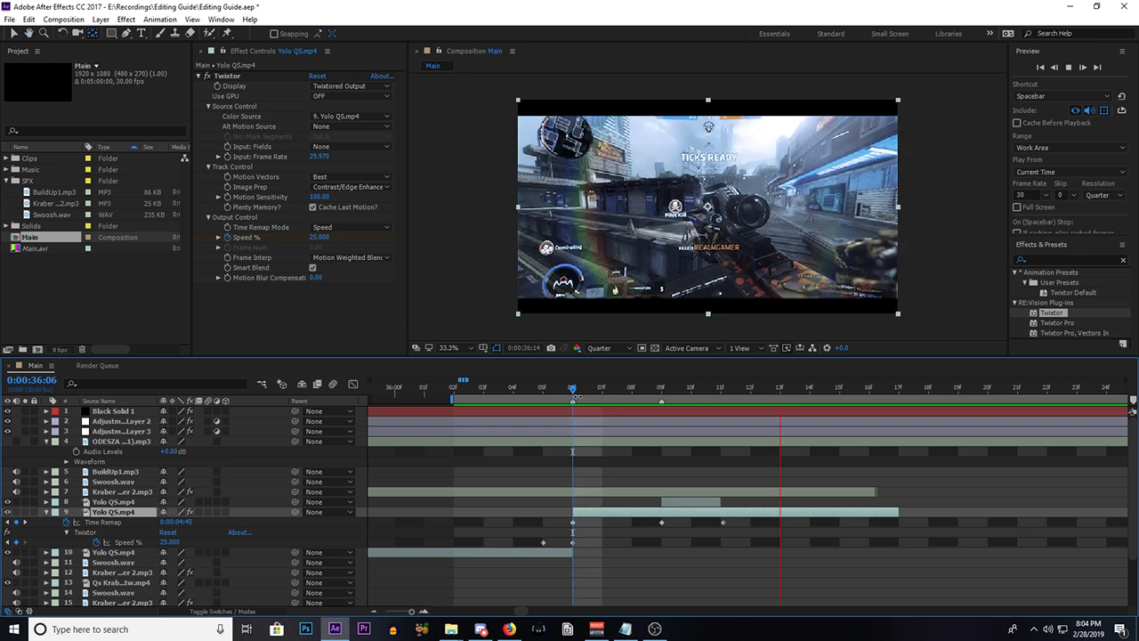
# Step: Hide the last Yolo QS segment (layer 8) and review the slowed middle segment from 0:00:36:06
pyautogui.click(696, 505)
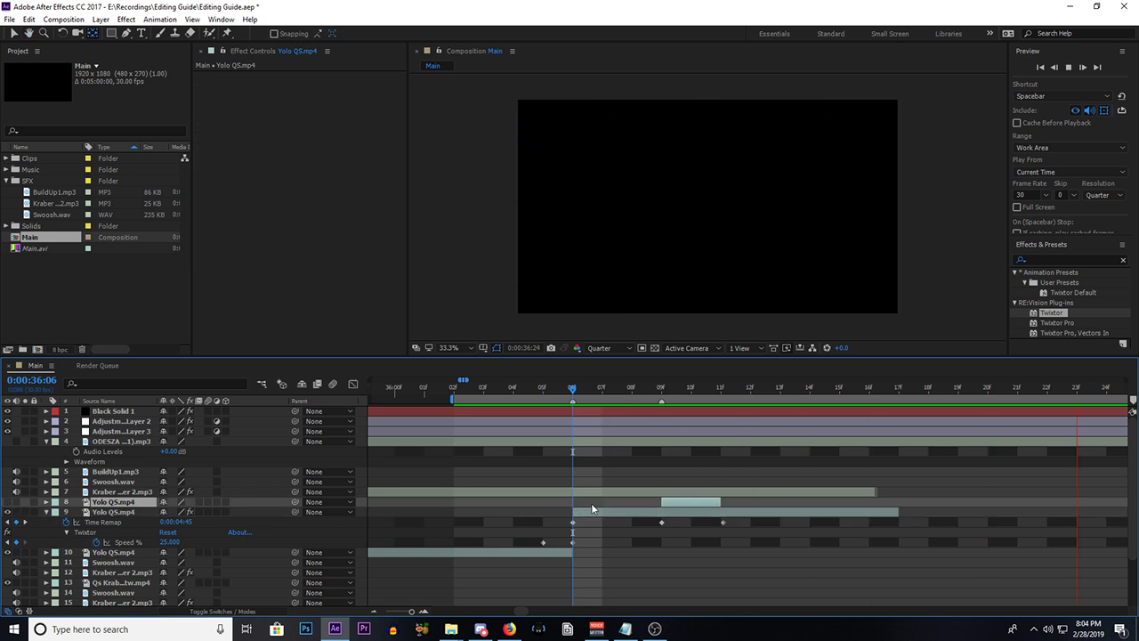
pyautogui.moveTo(574, 391); pyautogui.dragTo(572, 451)
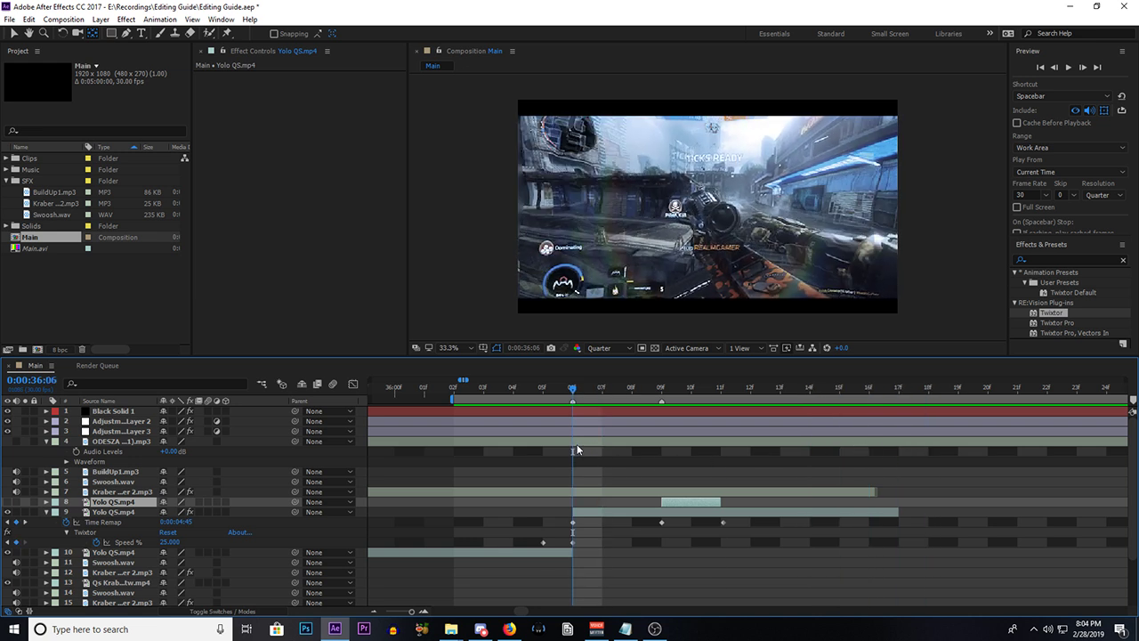
pyautogui.moveTo(588, 442); pyautogui.dragTo(623, 437)
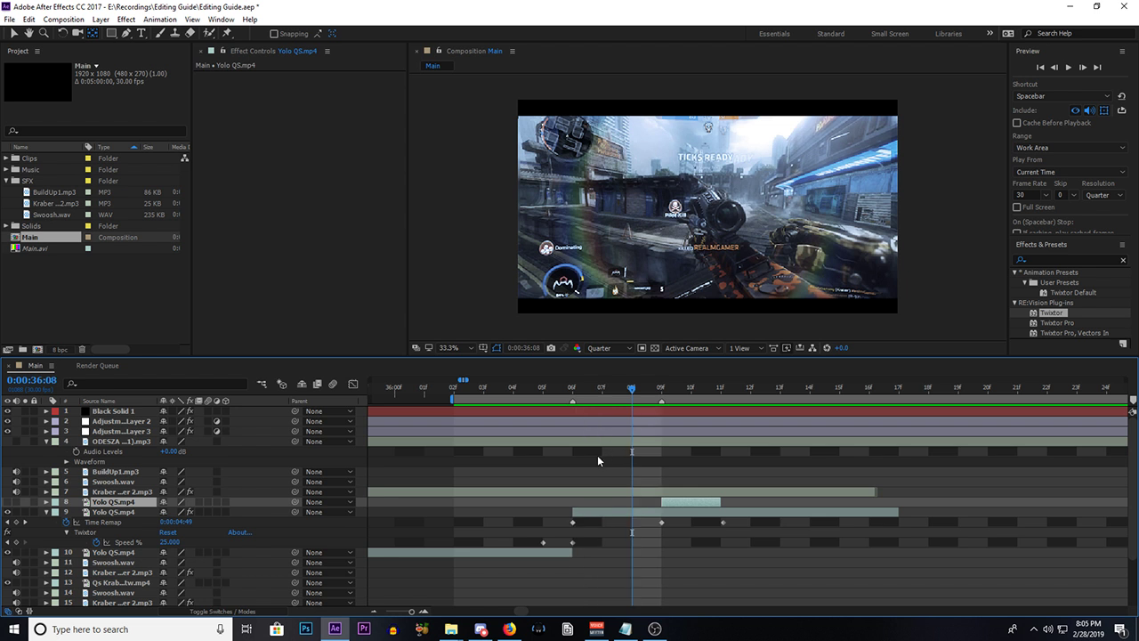
# Step: Move both Twixtor Speed % keyframes one frame later, to 0:00:36:06 and 0:00:36:07, and check the motion
pyautogui.click(575, 393)
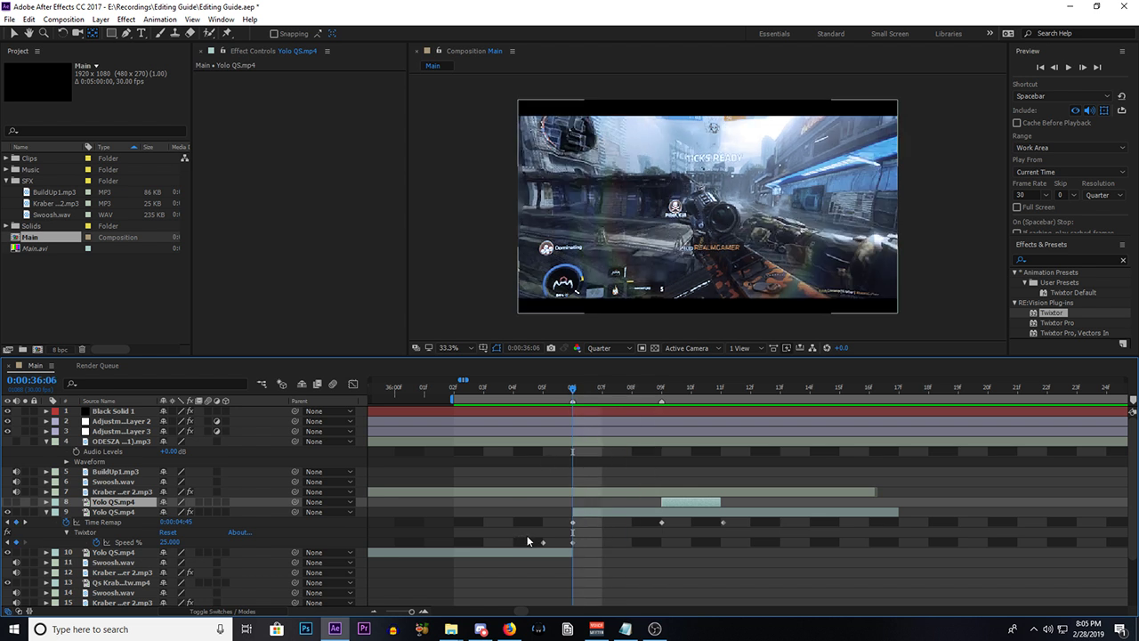
pyautogui.moveTo(526, 537); pyautogui.dragTo(573, 548)
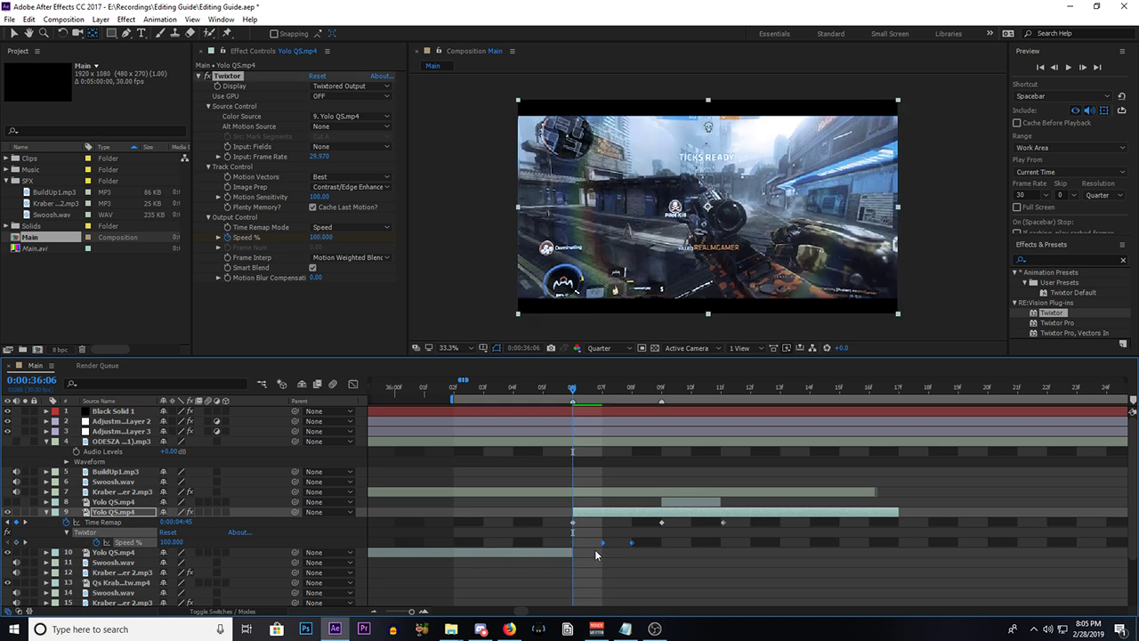
pyautogui.click(595, 560)
pyautogui.moveTo(574, 393); pyautogui.dragTo(691, 427)
pyautogui.moveTo(617, 432); pyautogui.dragTo(572, 440)
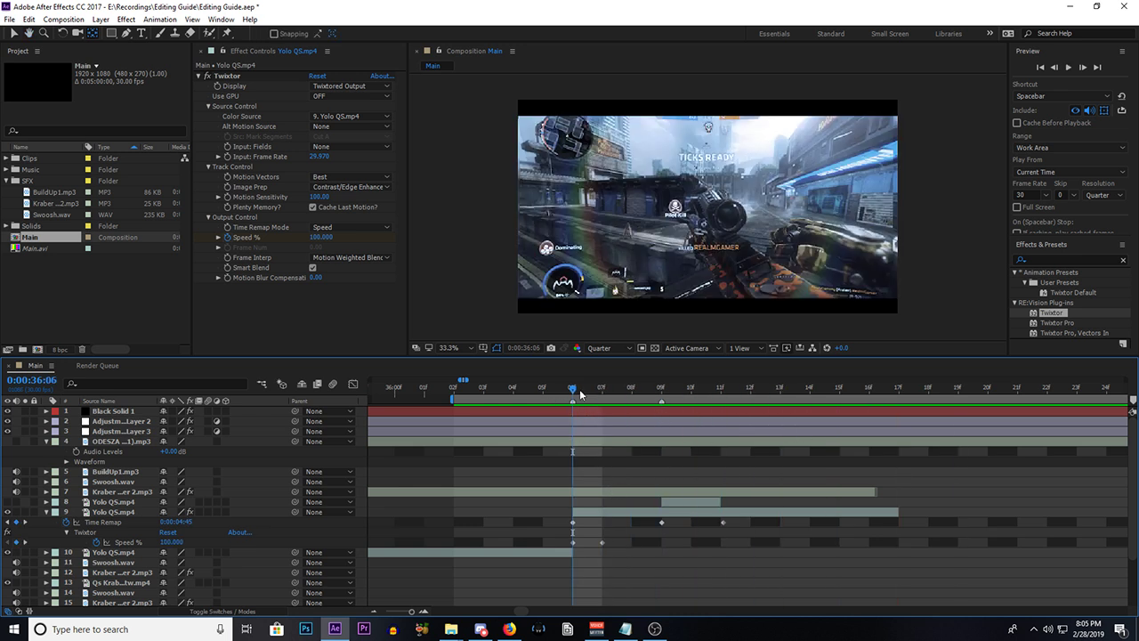
# Step: Scrub through the middle Yolo QS segment from 0:00:36:06 to 0:00:36:17 to examine the interpolated frames and how long the slow motion lasts
pyautogui.moveTo(581, 395); pyautogui.dragTo(721, 393)
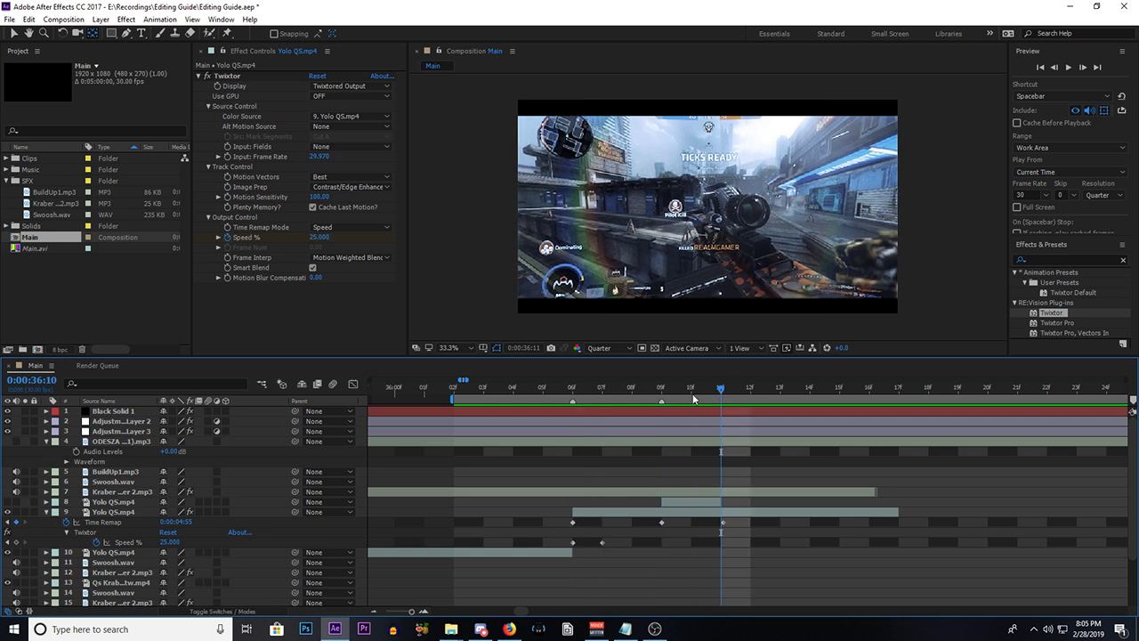
pyautogui.moveTo(695, 397); pyautogui.dragTo(632, 393)
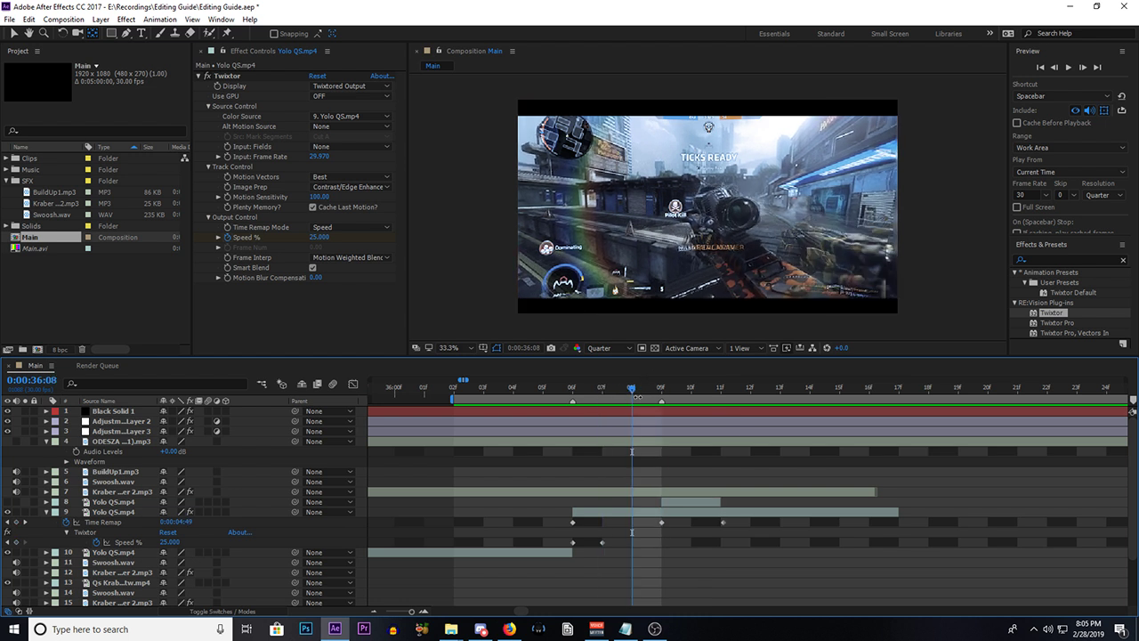
pyautogui.moveTo(632, 392); pyautogui.dragTo(632, 425)
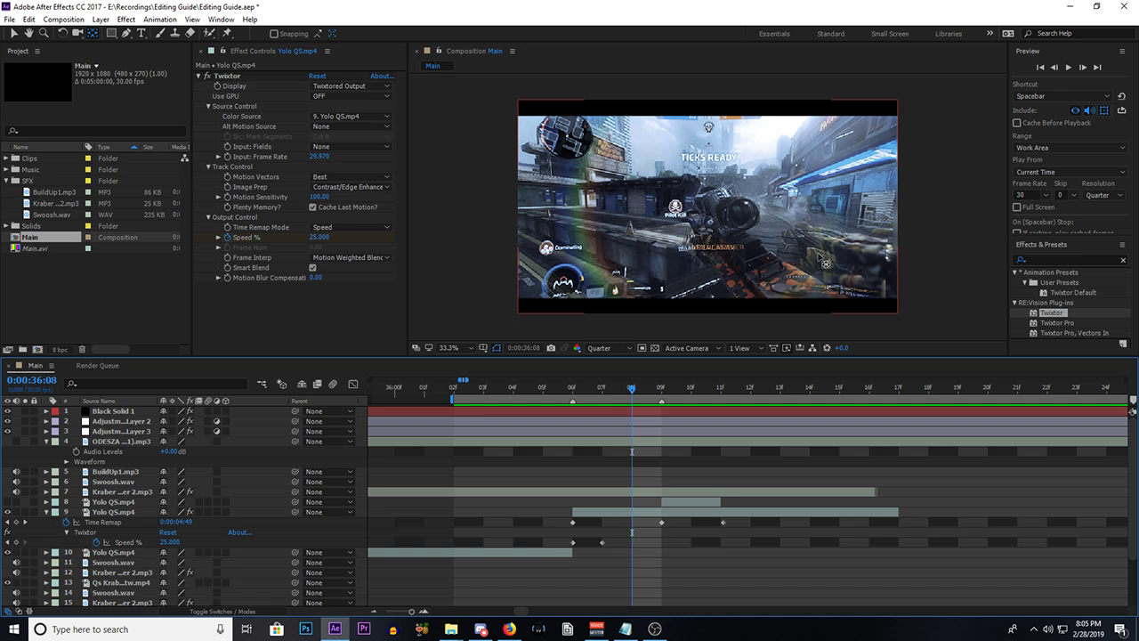
pyautogui.moveTo(635, 392); pyautogui.dragTo(637, 416)
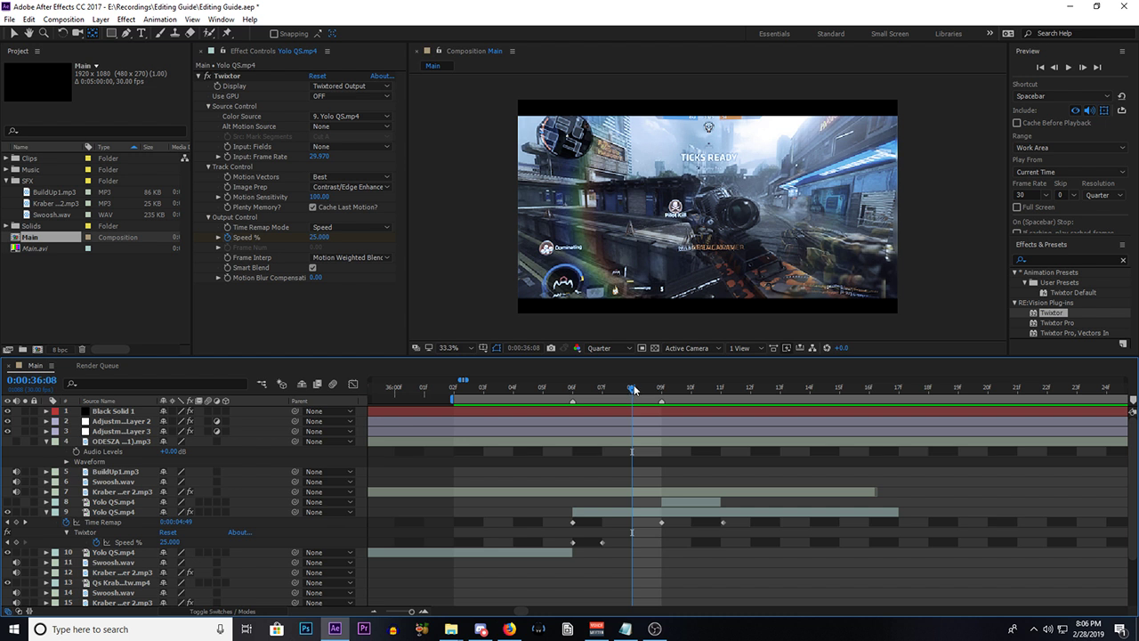
pyautogui.moveTo(633, 389)
pyautogui.mouseDown()
pyautogui.moveTo(585, 403)
pyautogui.moveTo(633, 407)
pyautogui.mouseUp()
pyautogui.moveTo(635, 395); pyautogui.dragTo(691, 427)
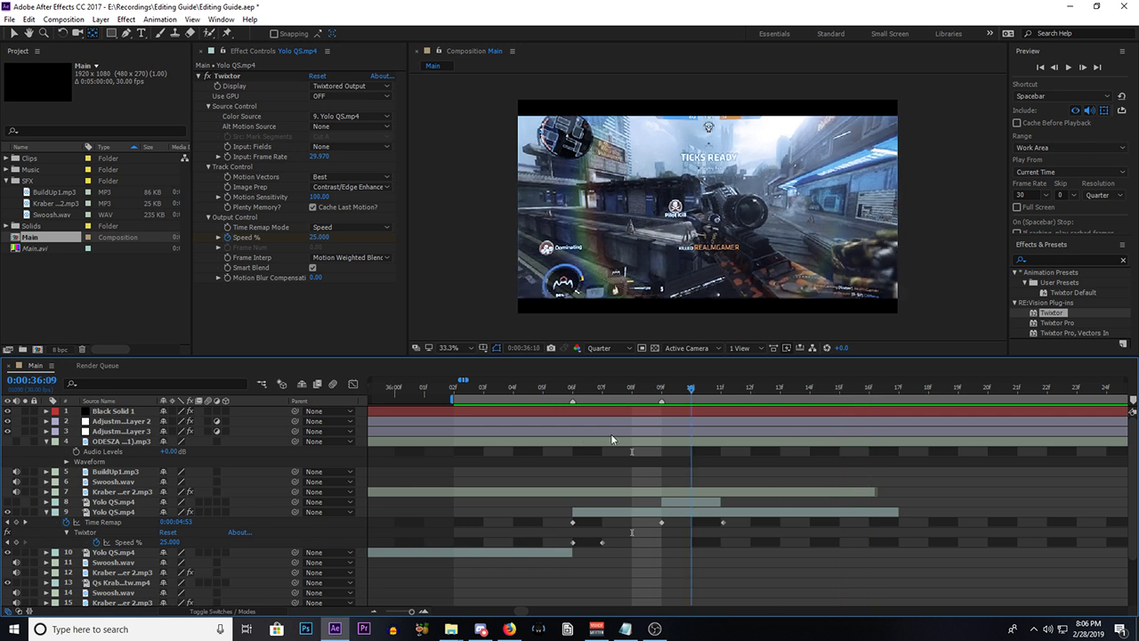
pyautogui.moveTo(610, 433); pyautogui.dragTo(862, 462)
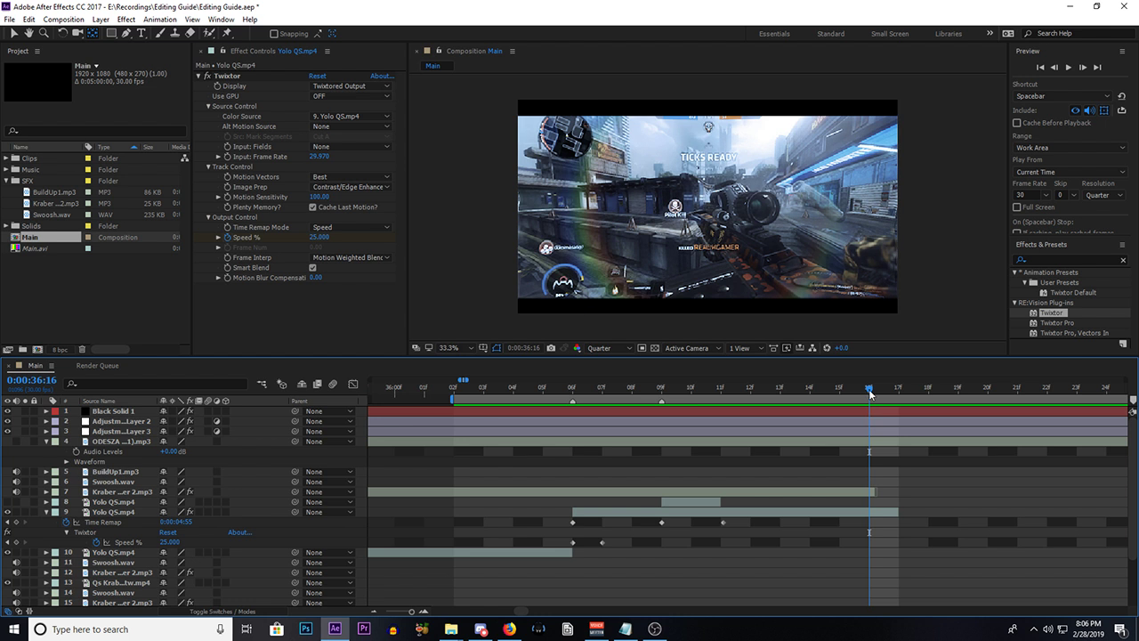
pyautogui.moveTo(869, 390); pyautogui.dragTo(895, 392)
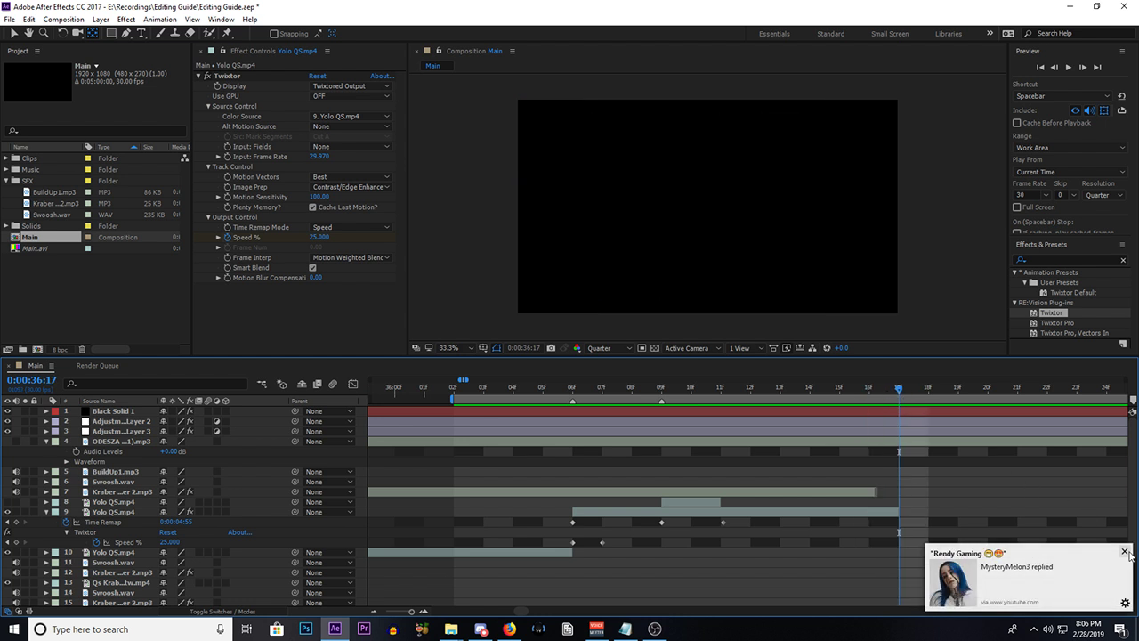
pyautogui.moveTo(899, 392); pyautogui.dragTo(806, 427)
pyautogui.moveTo(843, 418); pyautogui.dragTo(875, 413)
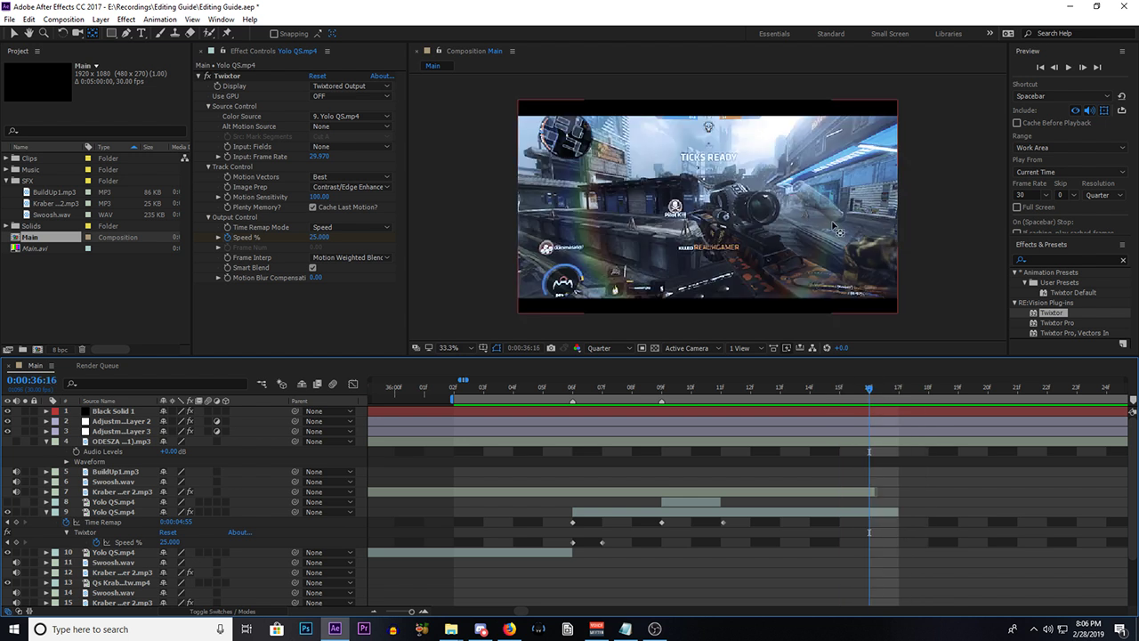
# Step: Set the Twixtor Speed % keyframe at 0:00:36:07 to 20 and scrub through the segment to check it
pyautogui.moveTo(869, 418); pyautogui.dragTo(602, 438)
pyautogui.click(603, 543)
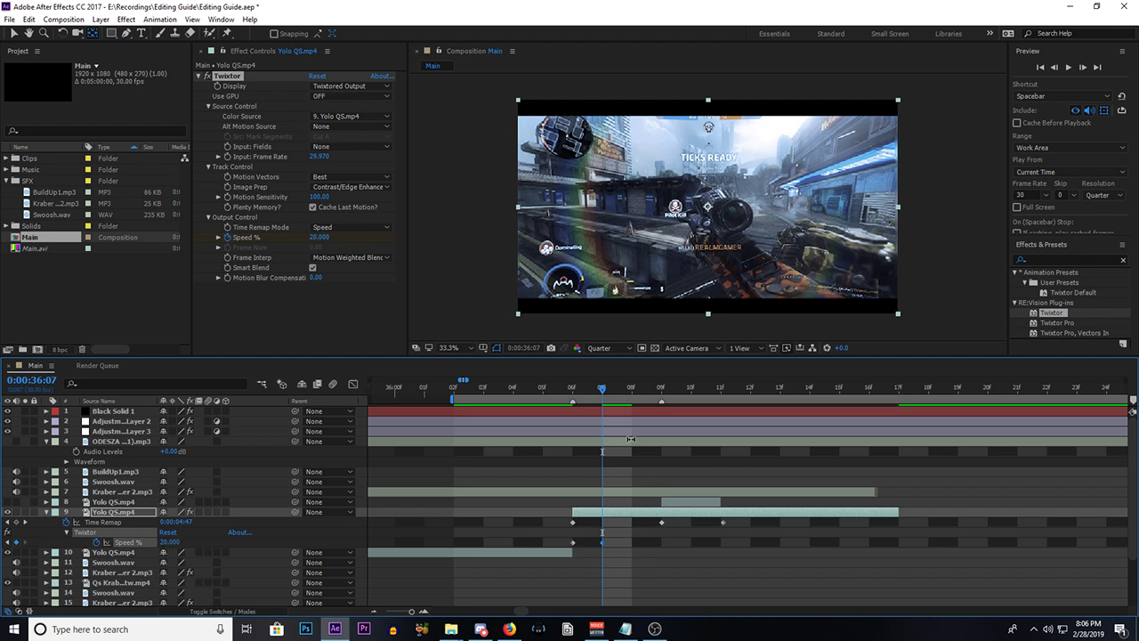
pyautogui.moveTo(603, 392); pyautogui.dragTo(603, 456)
pyautogui.moveTo(895, 391); pyautogui.dragTo(833, 409)
# Step: Extend the end of the middle Yolo QS segment from its cut to 0:00:37:07 and scrub through the added frames
pyautogui.scroll(-2, 774, 510)
pyautogui.scroll(3, 774, 510)
pyautogui.click(834, 392)
pyautogui.scroll(-3, 752, 458)
pyautogui.scroll(3, 765, 470)
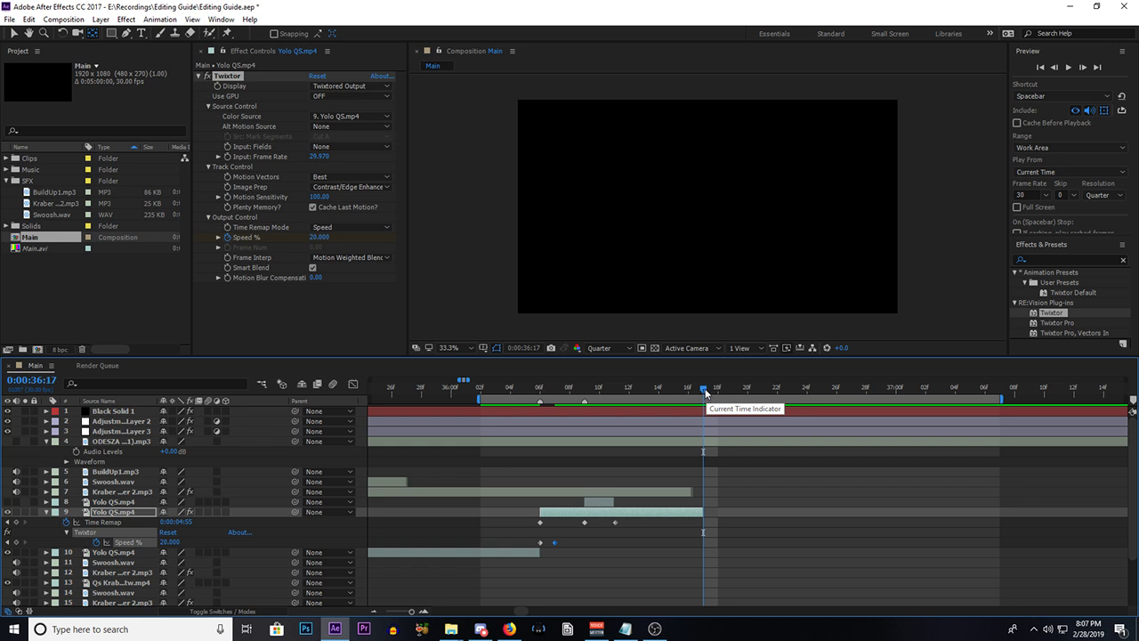
pyautogui.moveTo(704, 392); pyautogui.dragTo(996, 422)
pyautogui.moveTo(705, 515); pyautogui.dragTo(958, 525)
pyautogui.moveTo(599, 399); pyautogui.dragTo(744, 407)
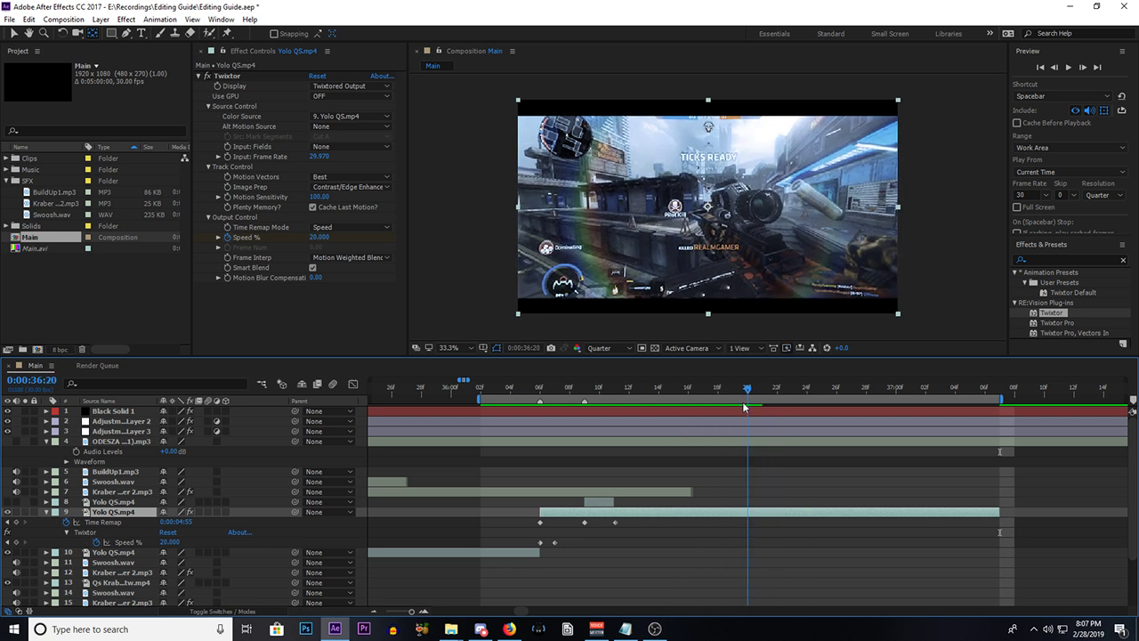
# Step: Set the Twixtor Speed % keyframe at 0:00:36:07 on the middle Yolo QS segment to 10
pyautogui.press('n')
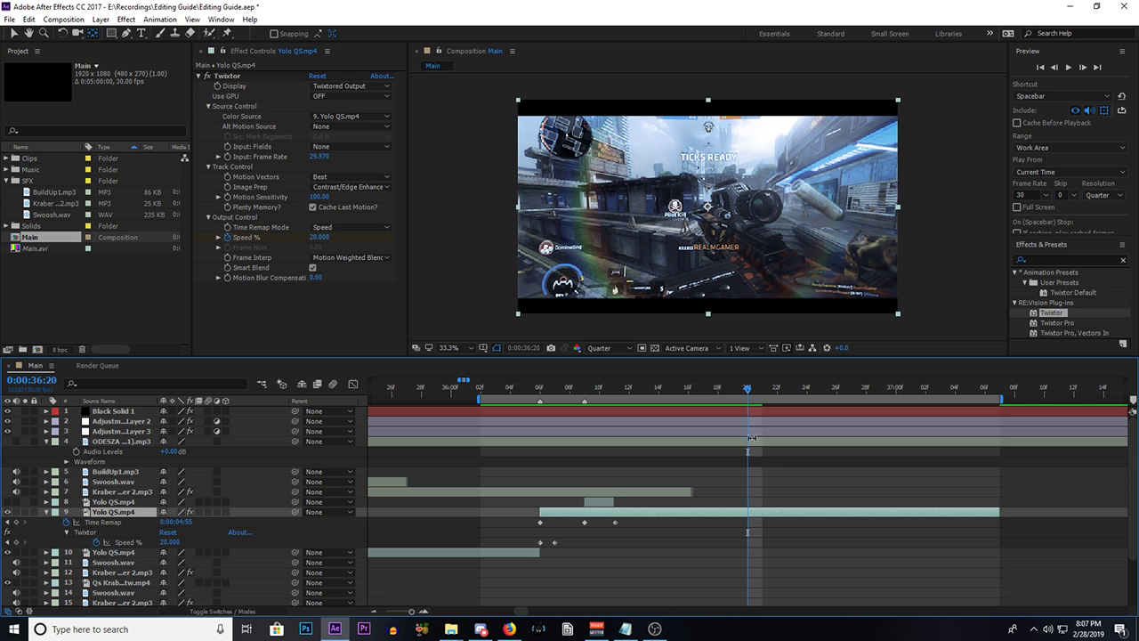
pyautogui.moveTo(748, 394); pyautogui.dragTo(537, 457)
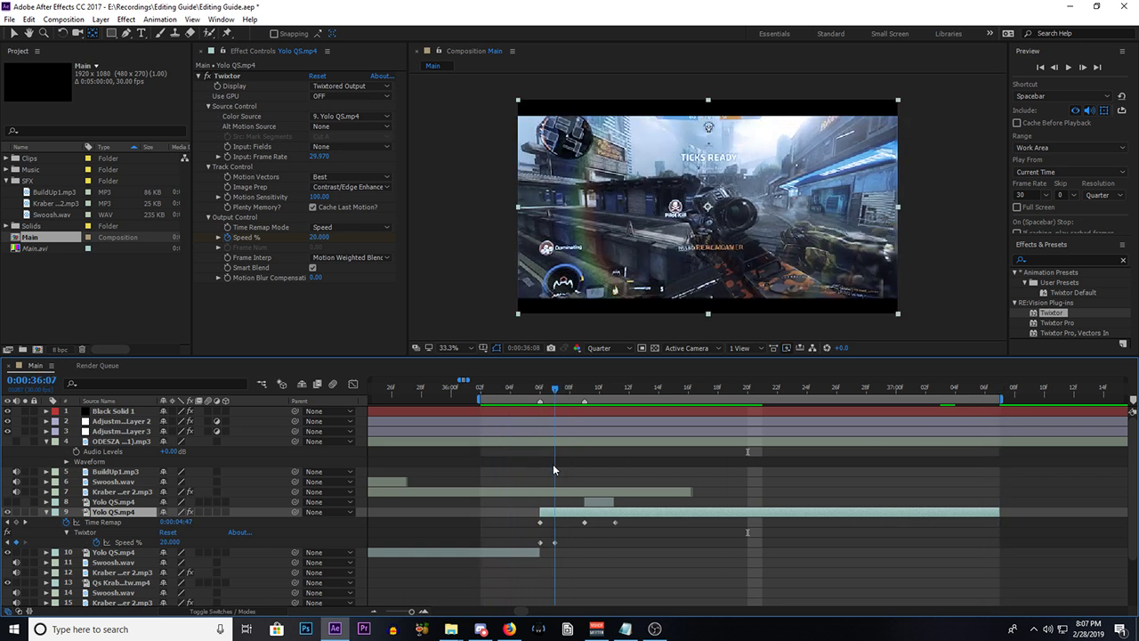
pyautogui.moveTo(539, 464); pyautogui.dragTo(554, 575)
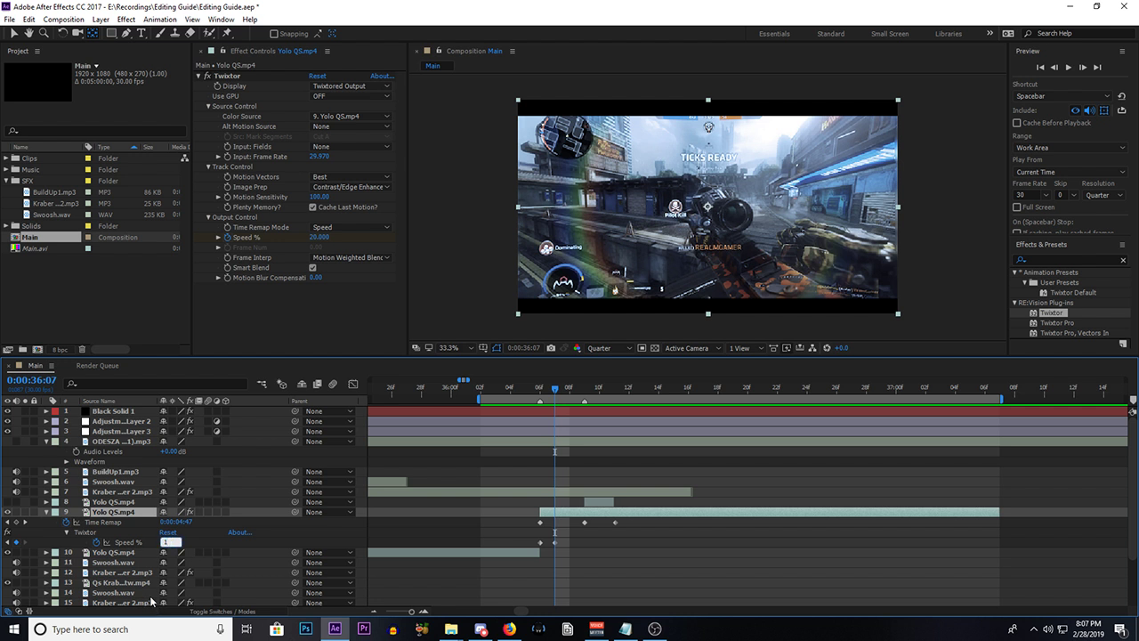
pyautogui.write('10')
pyautogui.press('Return')
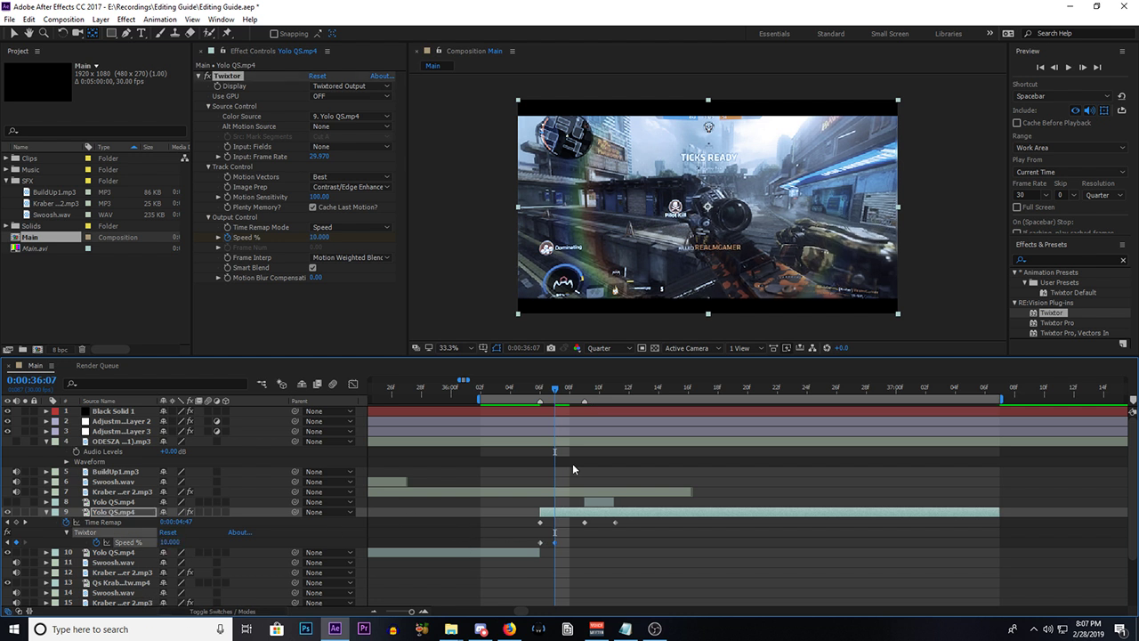
# Step: Preview the montage from 0:00:36:02 through the slowed middle Yolo QS segment
pyautogui.moveTo(556, 392); pyautogui.dragTo(480, 459)
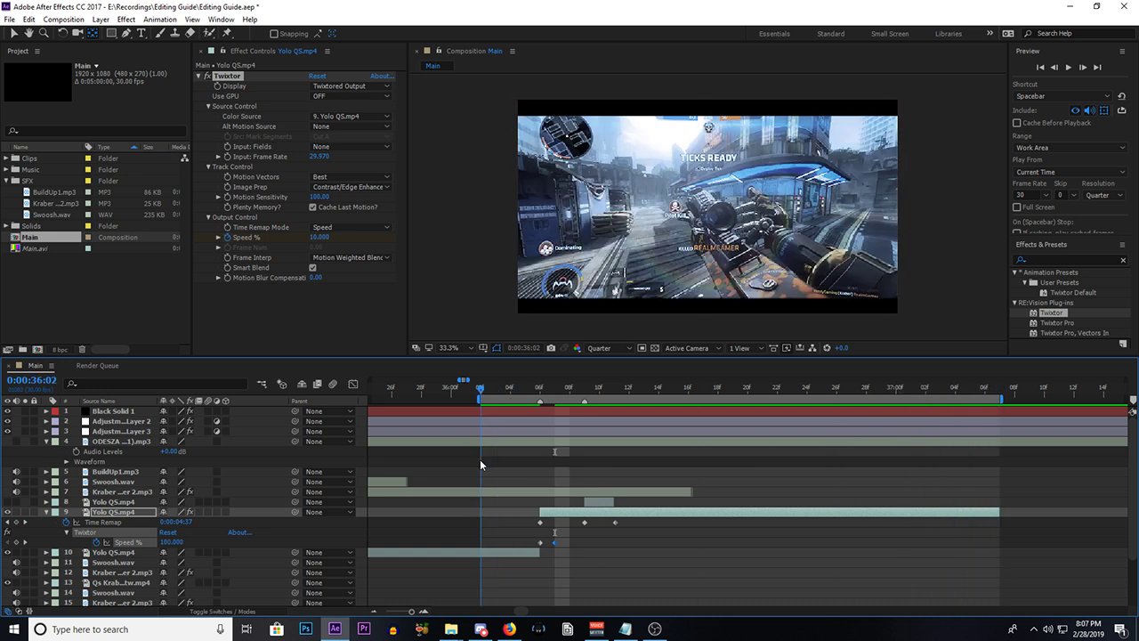
pyautogui.press('space')
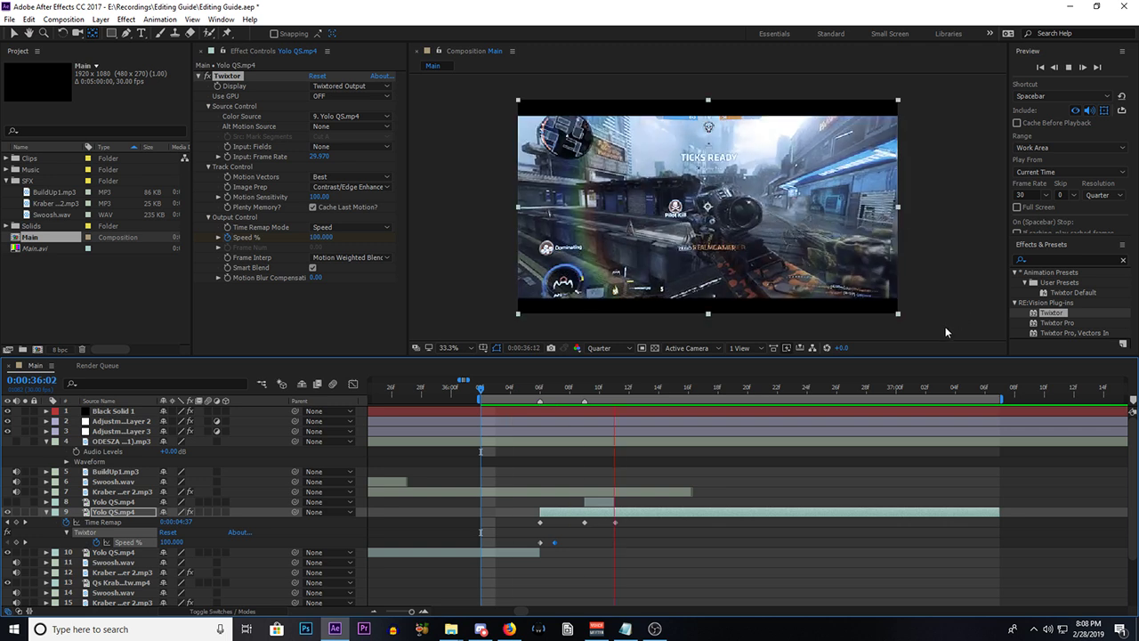
pyautogui.press('space')
pyautogui.press('space')
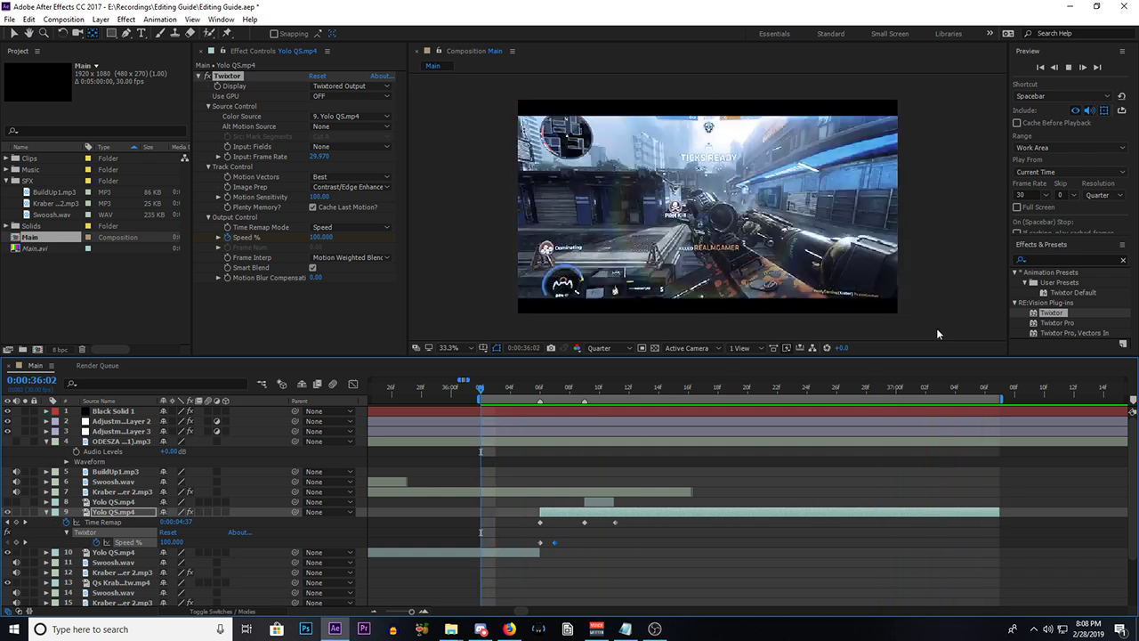
pyautogui.press('space')
pyautogui.press('space')
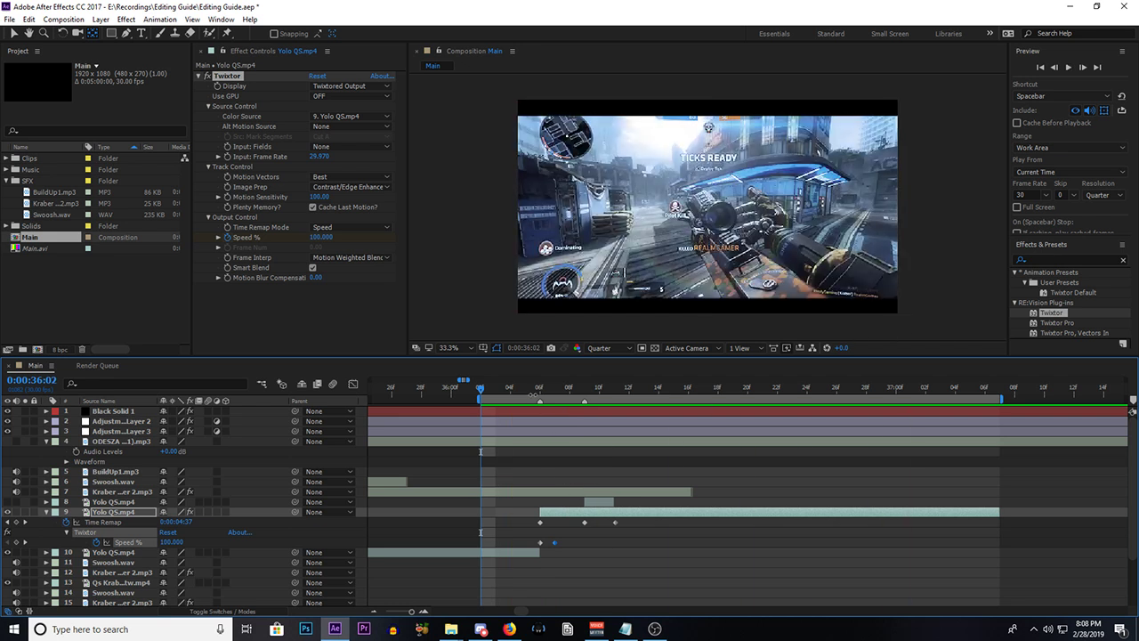
# Step: Turn off Twixtor on the middle Yolo QS segment and move its last two Time Remap keyframes to 0:00:37:07 and 0:00:37:09
pyautogui.click(538, 389)
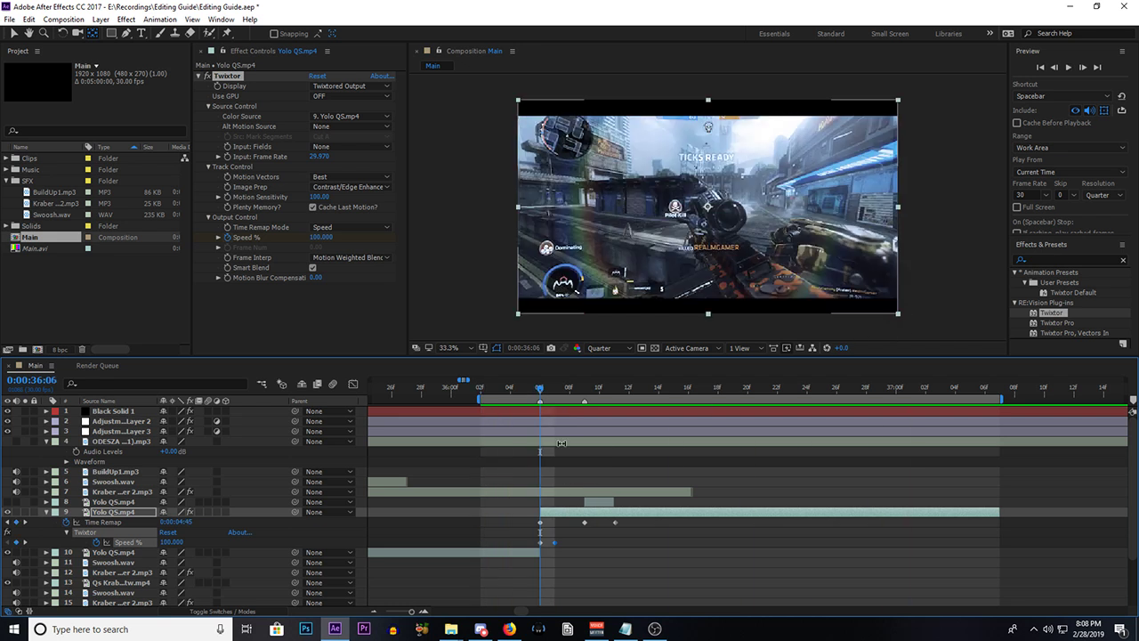
pyautogui.click(634, 572)
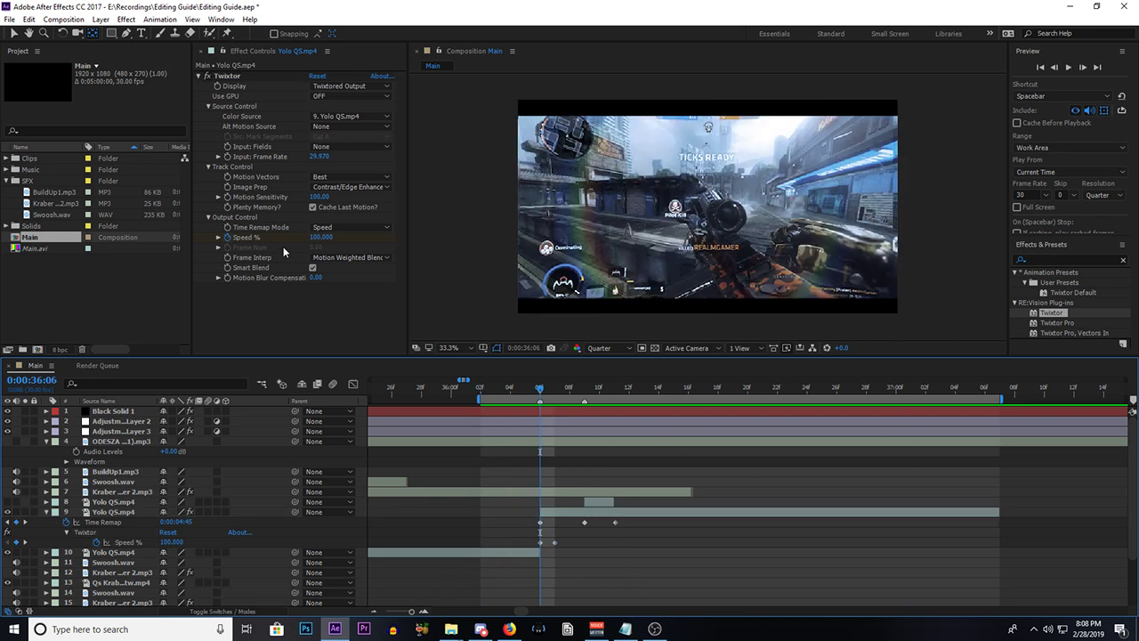
pyautogui.click(209, 78)
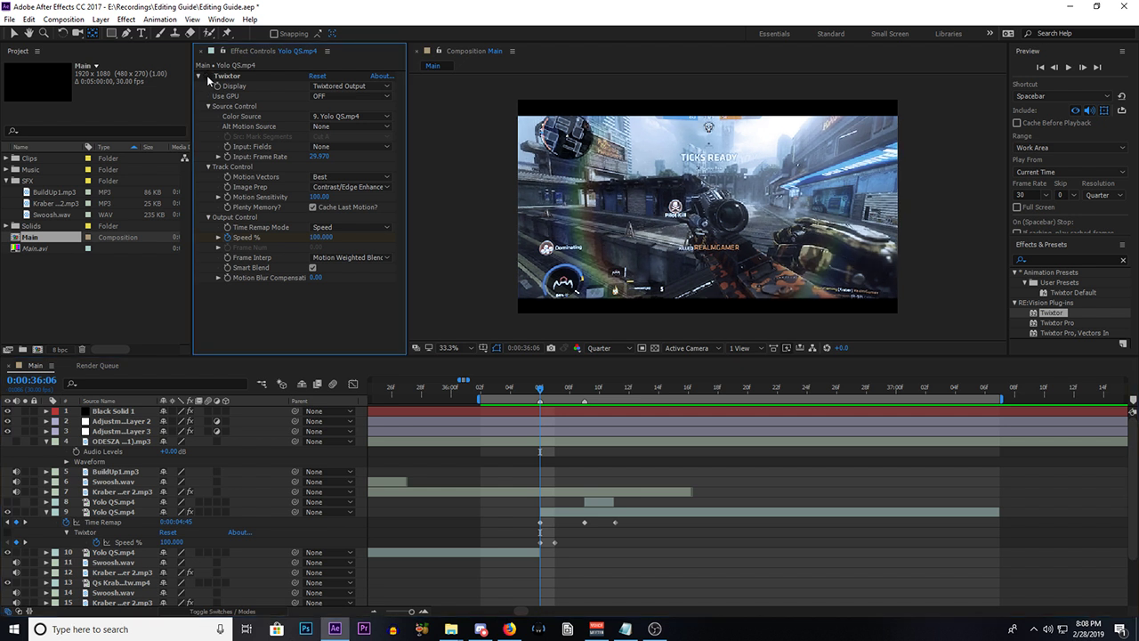
pyautogui.click(554, 509)
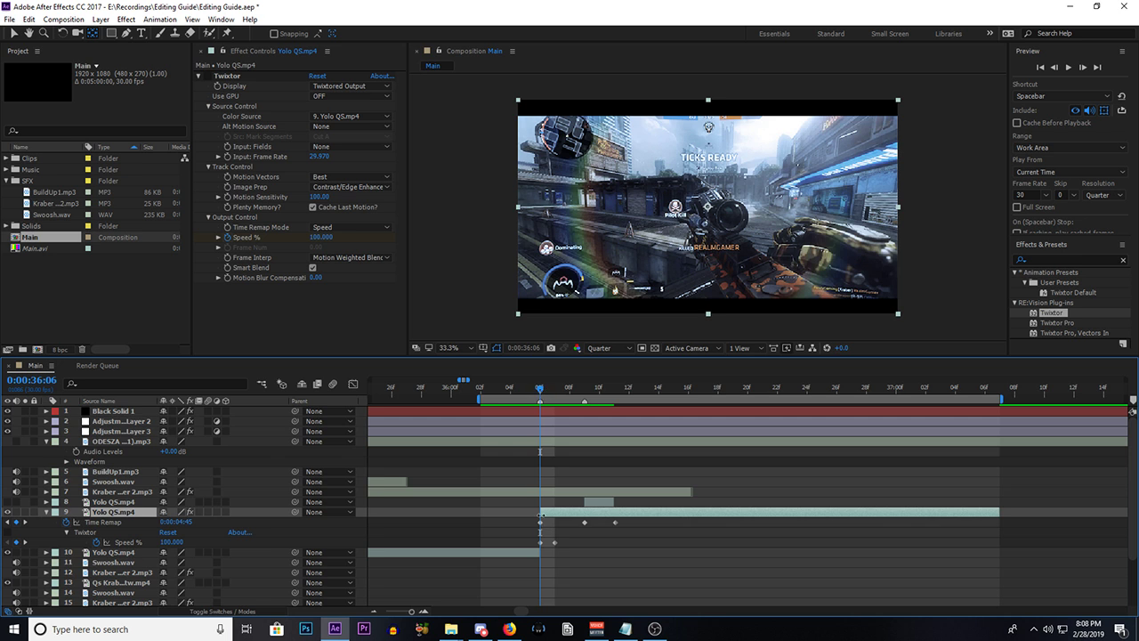
pyautogui.moveTo(539, 389); pyautogui.dragTo(586, 387)
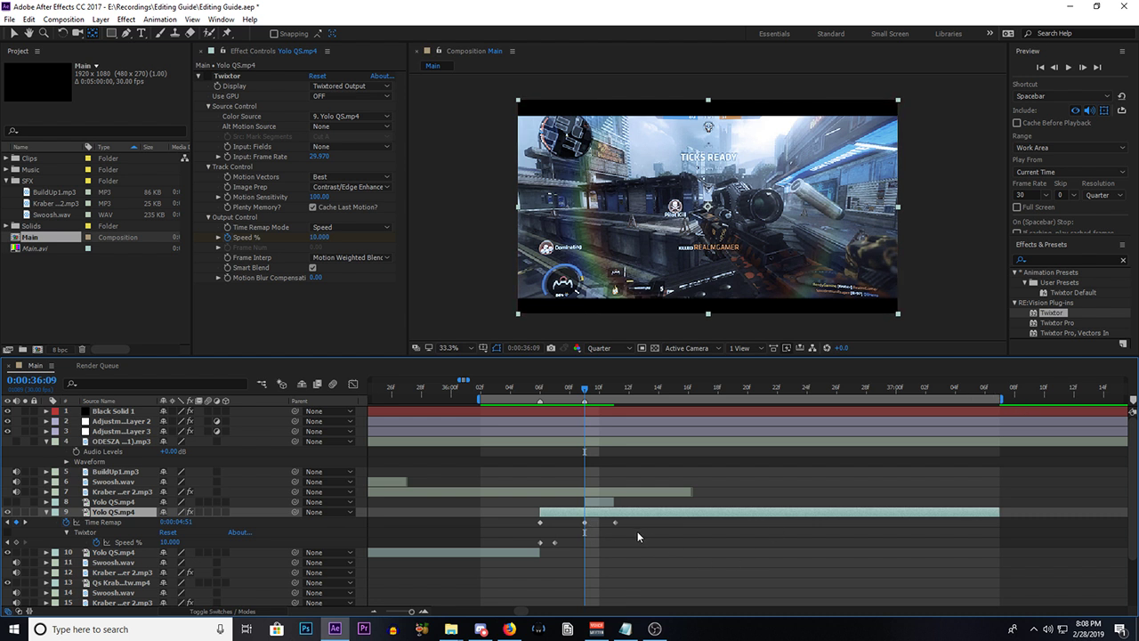
pyautogui.moveTo(637, 532); pyautogui.dragTo(986, 550)
pyautogui.click(992, 385)
pyautogui.click(539, 388)
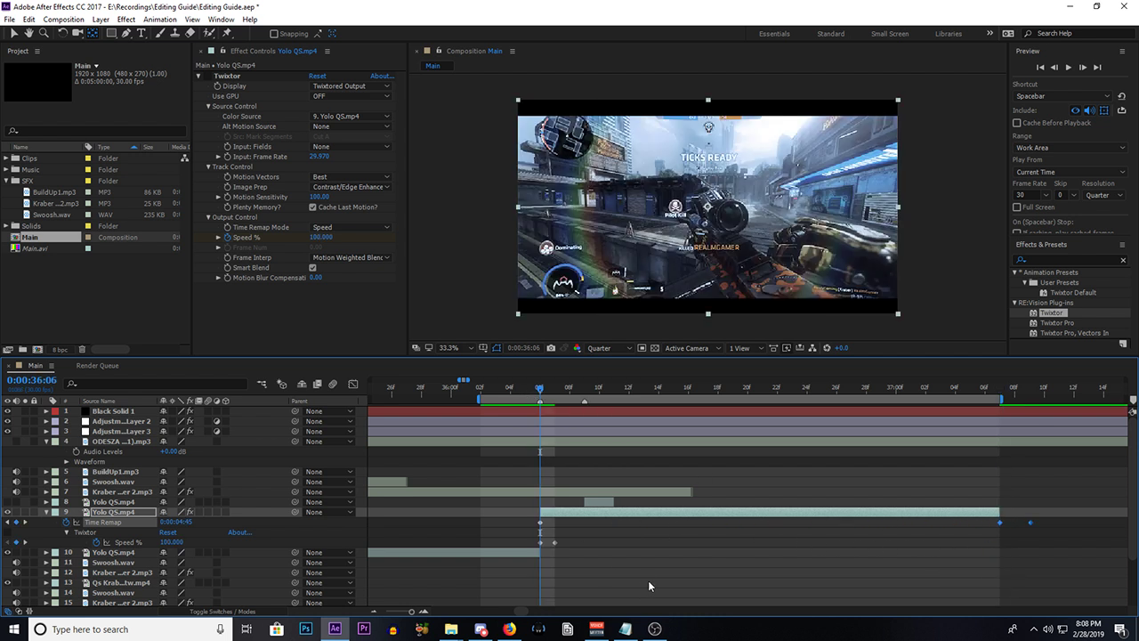
# Step: Preview the middle Yolo QS segment from 0:00:36:06 to examine the slow motion made by time remapping without Twixtor
pyautogui.click(1017, 122)
pyautogui.press('space')
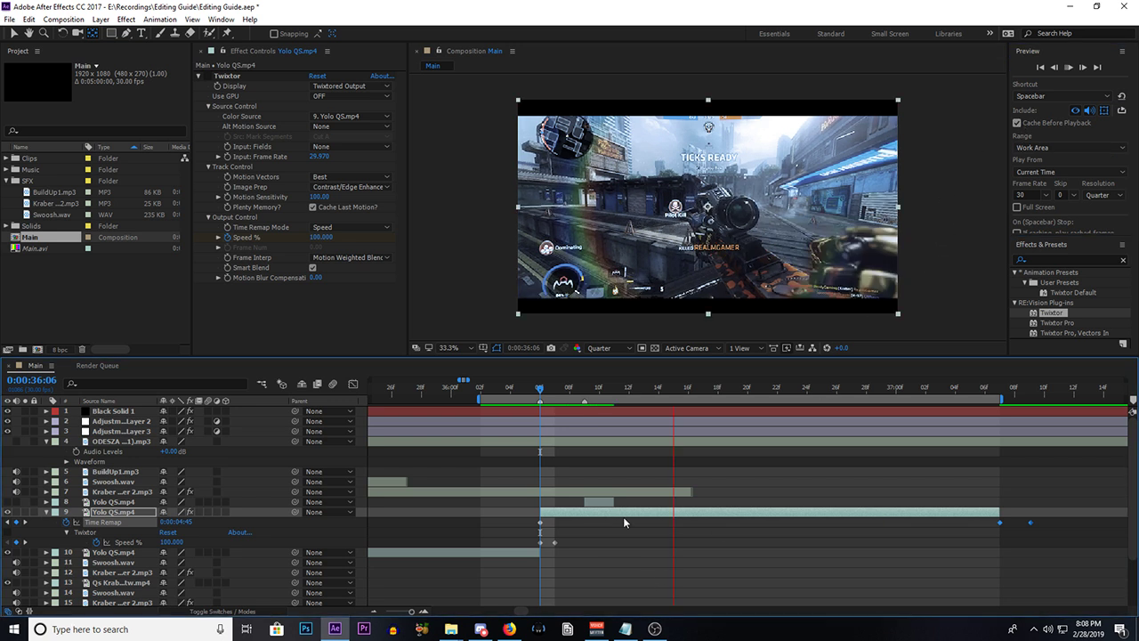
pyautogui.click(1048, 124)
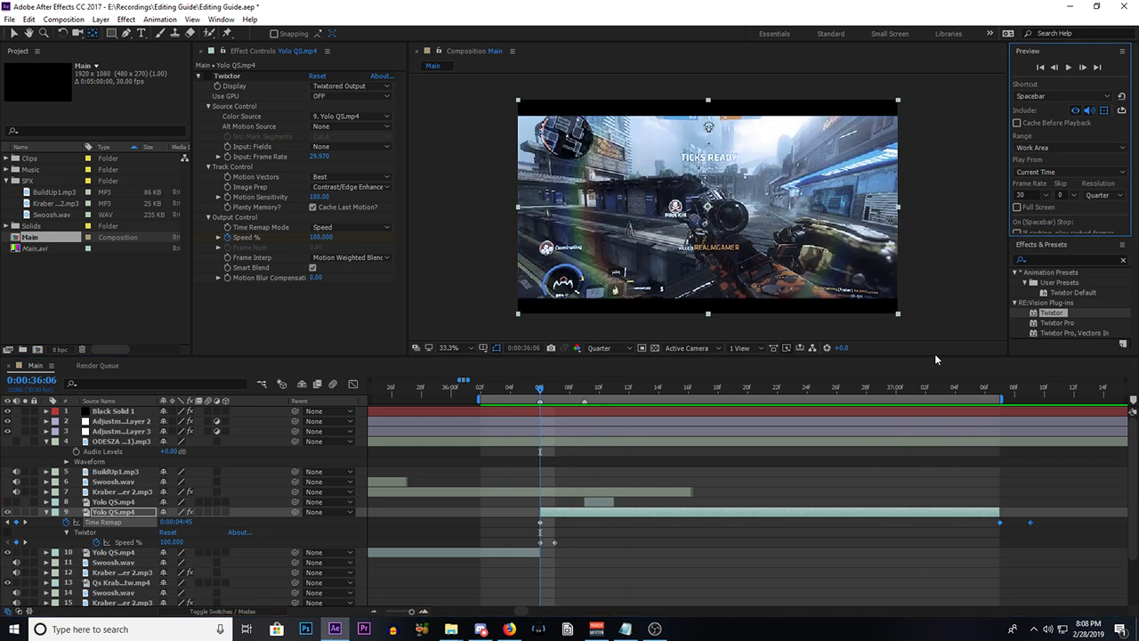
pyautogui.press('space')
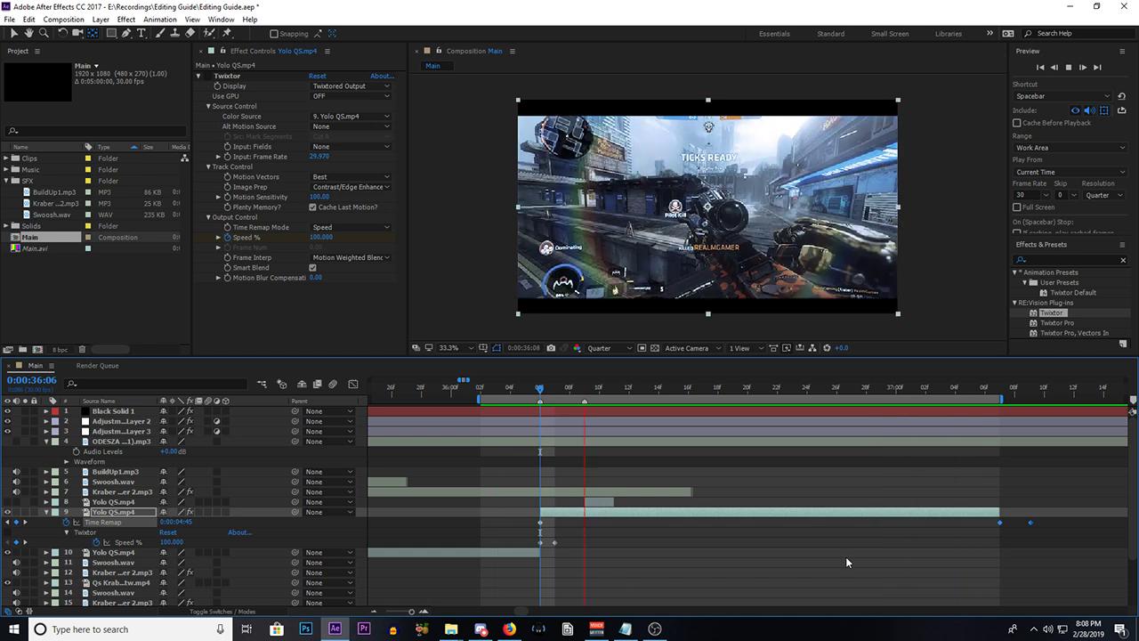
pyautogui.press('space')
pyautogui.press('space')
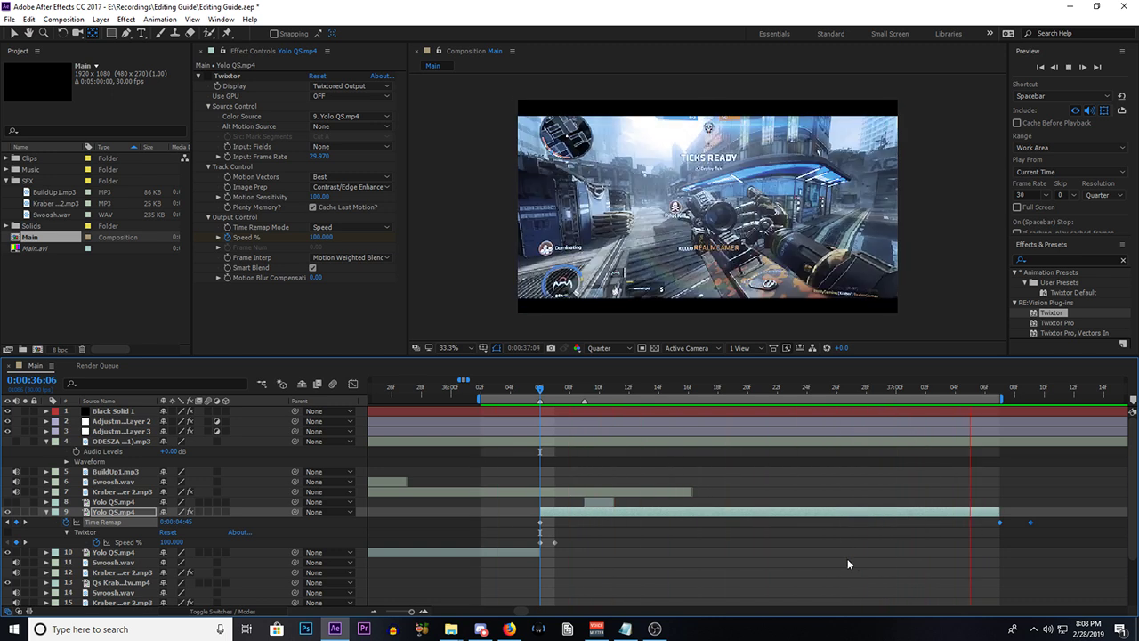
pyautogui.press('space')
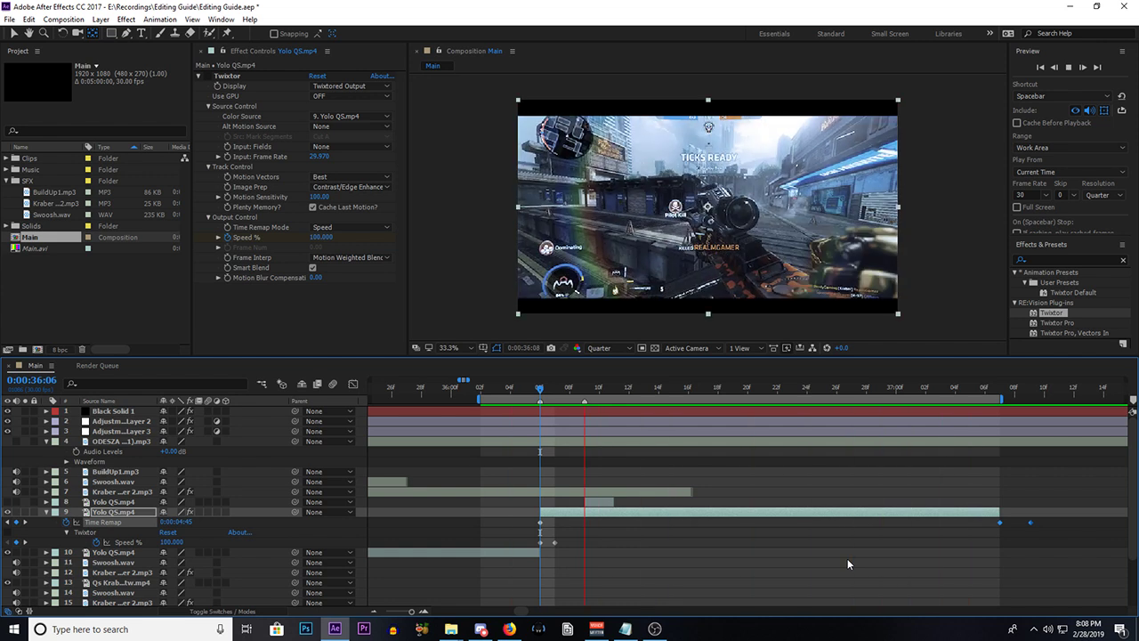
pyautogui.press('space')
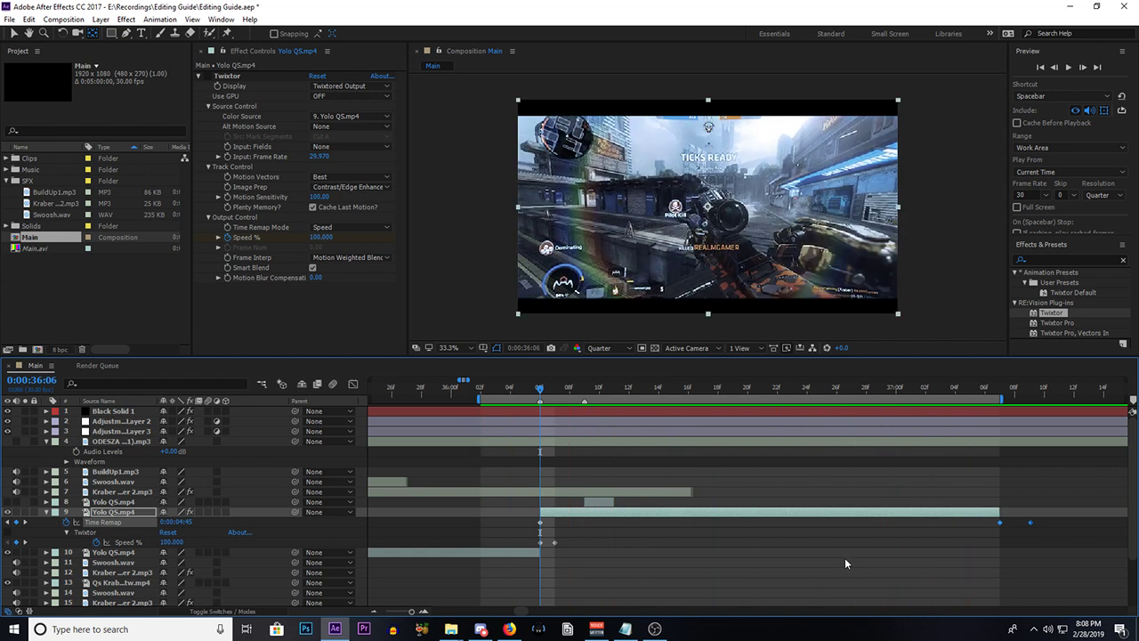
pyautogui.press('space')
# Step: Undo the Time Remap keyframe move and the Twixtor switch-off, and scrub through the Twixtor slow motion for comparison
pyautogui.hotkey('ctrl', 'z')
pyautogui.hotkey('ctrl', 'z')
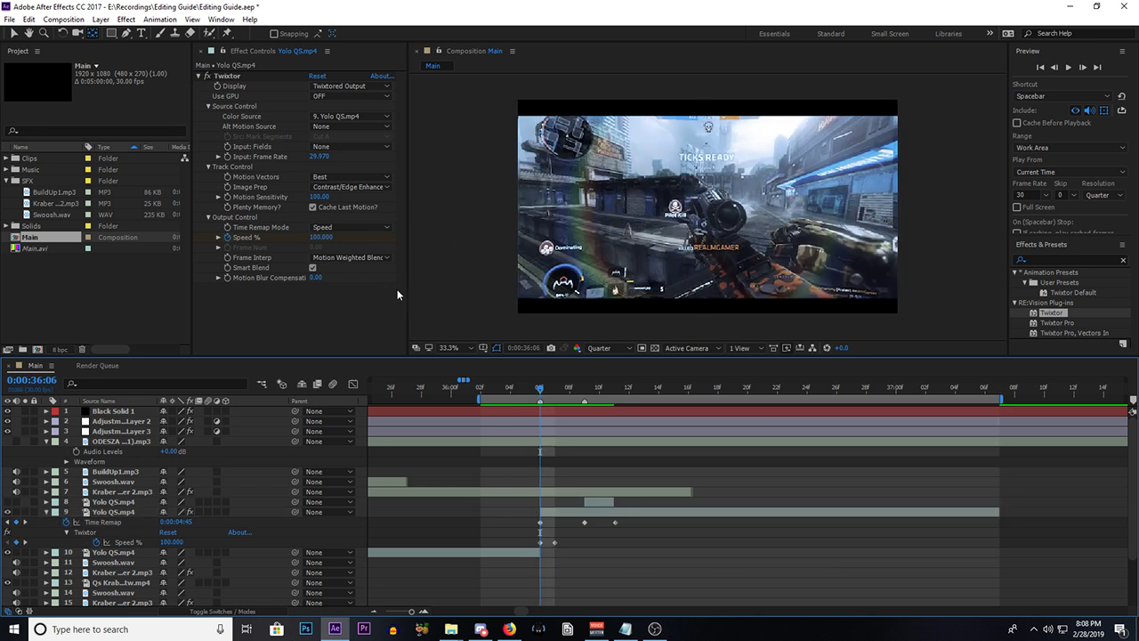
pyautogui.press('space')
pyautogui.moveTo(542, 390); pyautogui.dragTo(599, 396)
pyautogui.press('space')
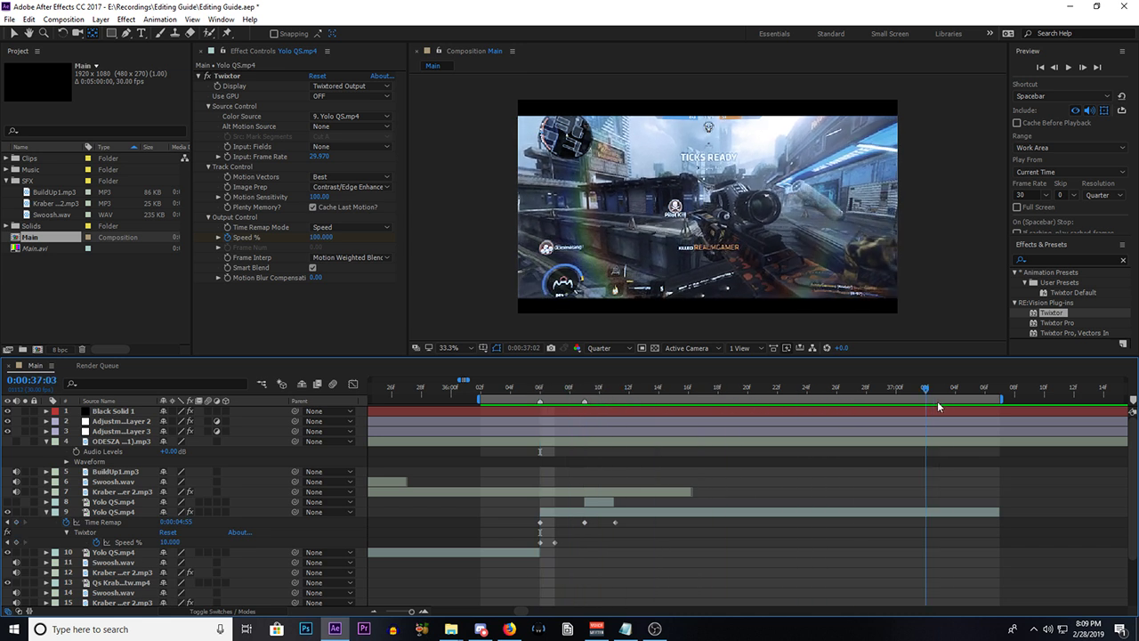
pyautogui.moveTo(935, 404); pyautogui.dragTo(761, 481)
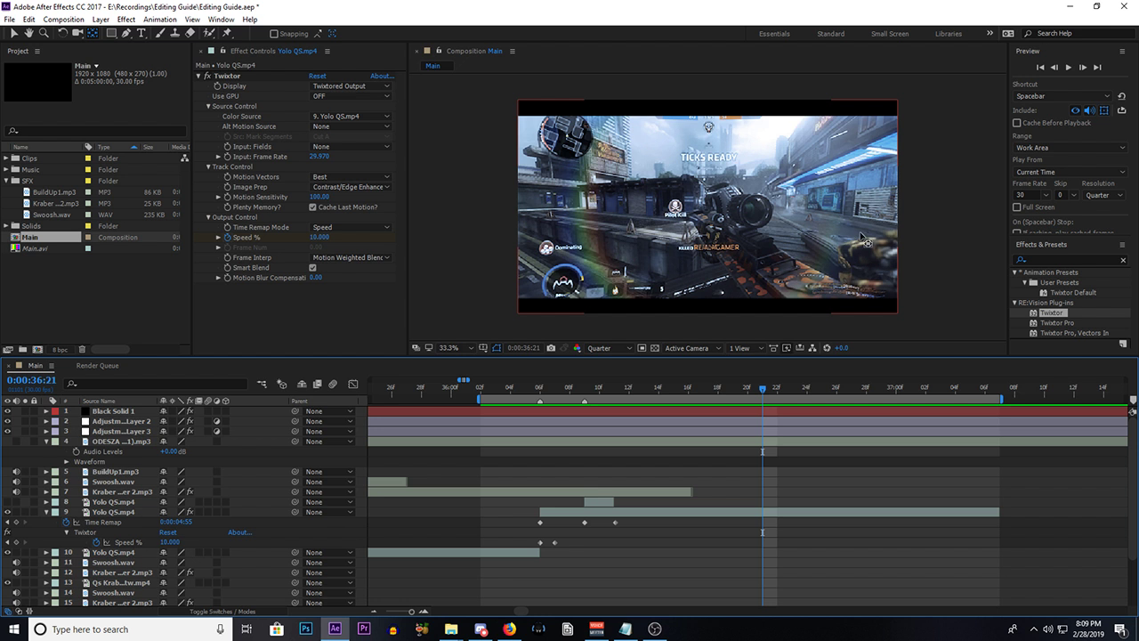
# Step: Remove all Twixtor Speed % keyframes from the middle Yolo QS segment with the playhead at 0:00:36:06
pyautogui.click(567, 391)
pyautogui.moveTo(565, 393); pyautogui.dragTo(557, 396)
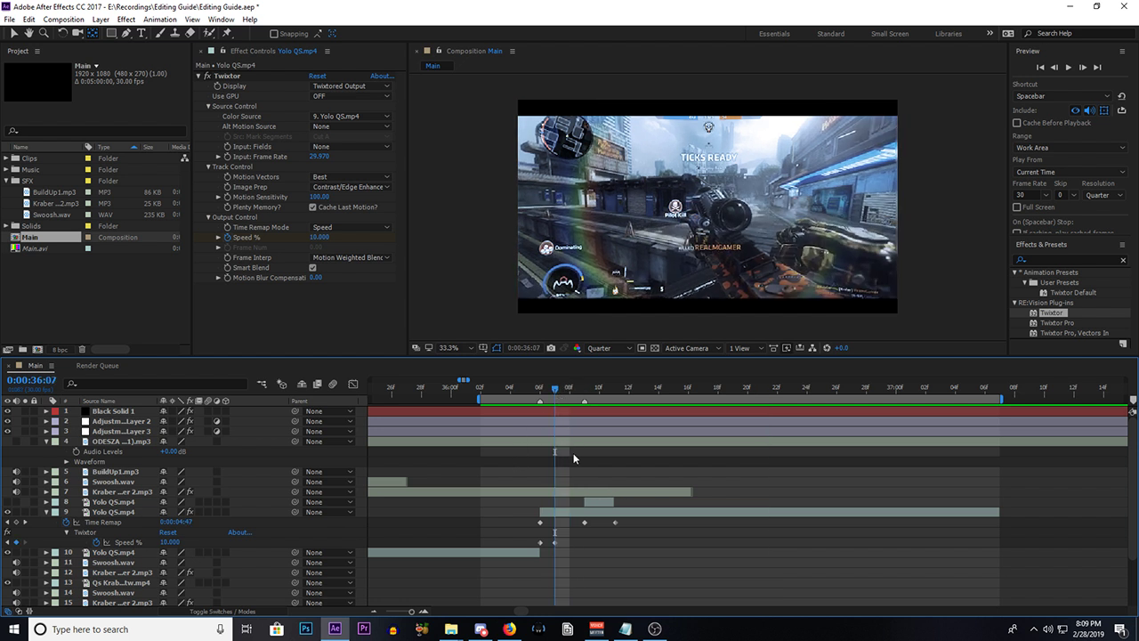
pyautogui.click(169, 541)
pyautogui.click(7, 542)
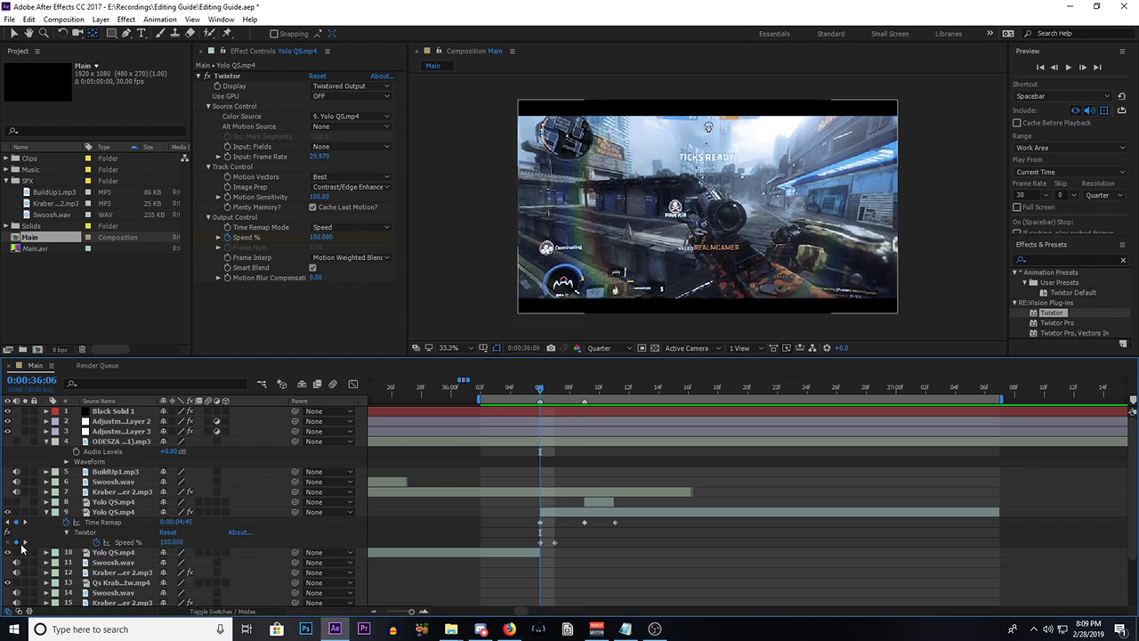
pyautogui.click(97, 543)
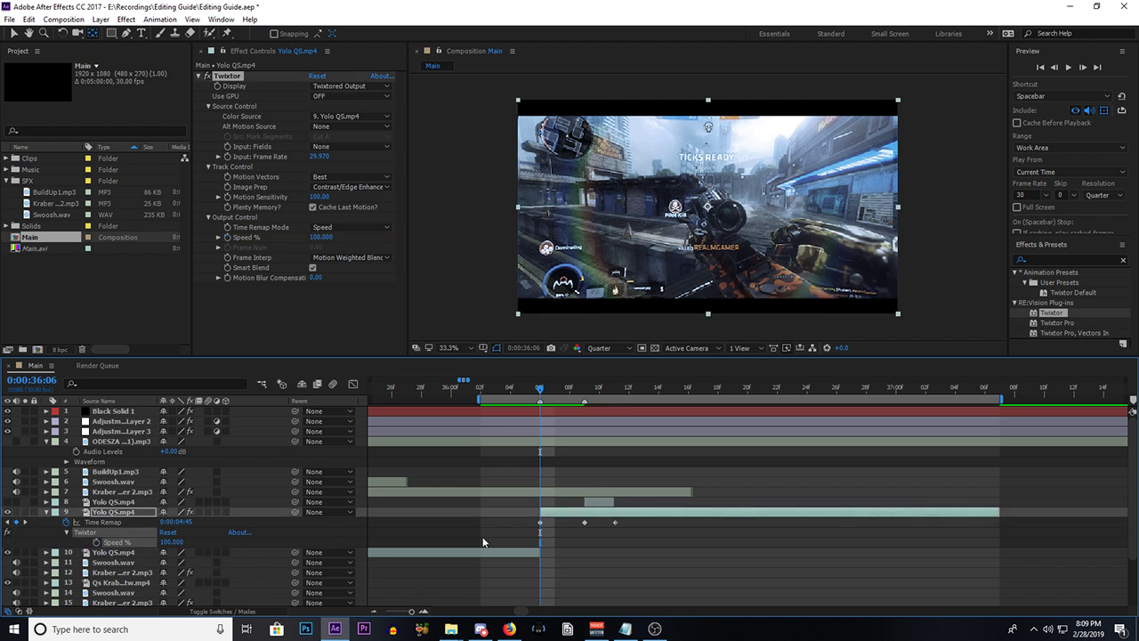
pyautogui.click(660, 563)
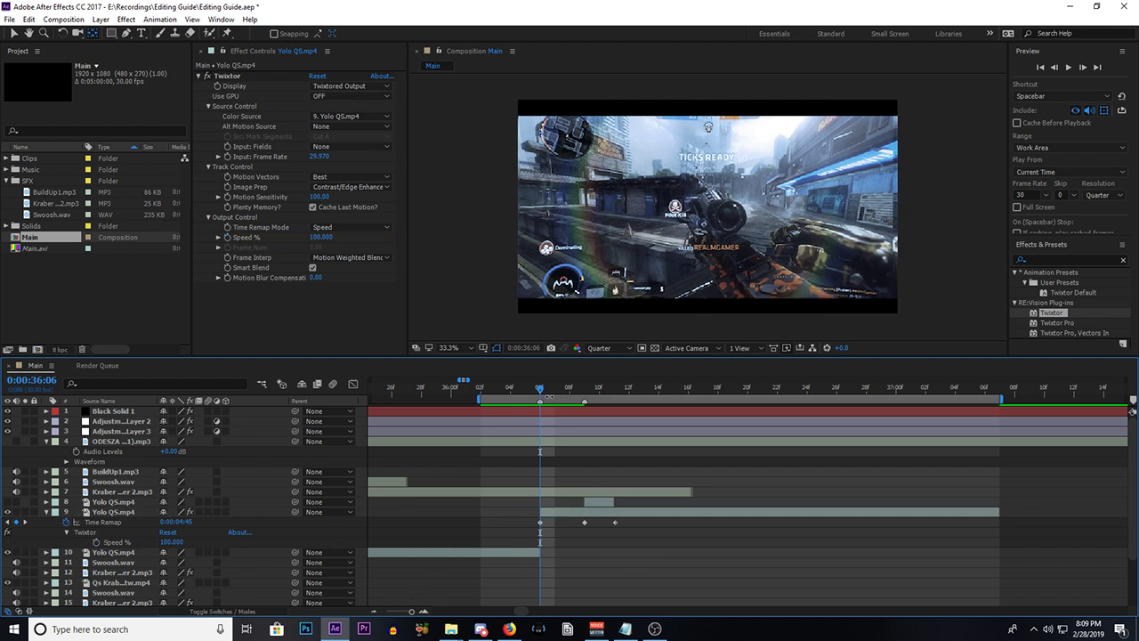
# Step: Keyframe Twixtor Speed % again at 0:00:36:06 and set it to 7 at 0:00:36:07
pyautogui.click(97, 543)
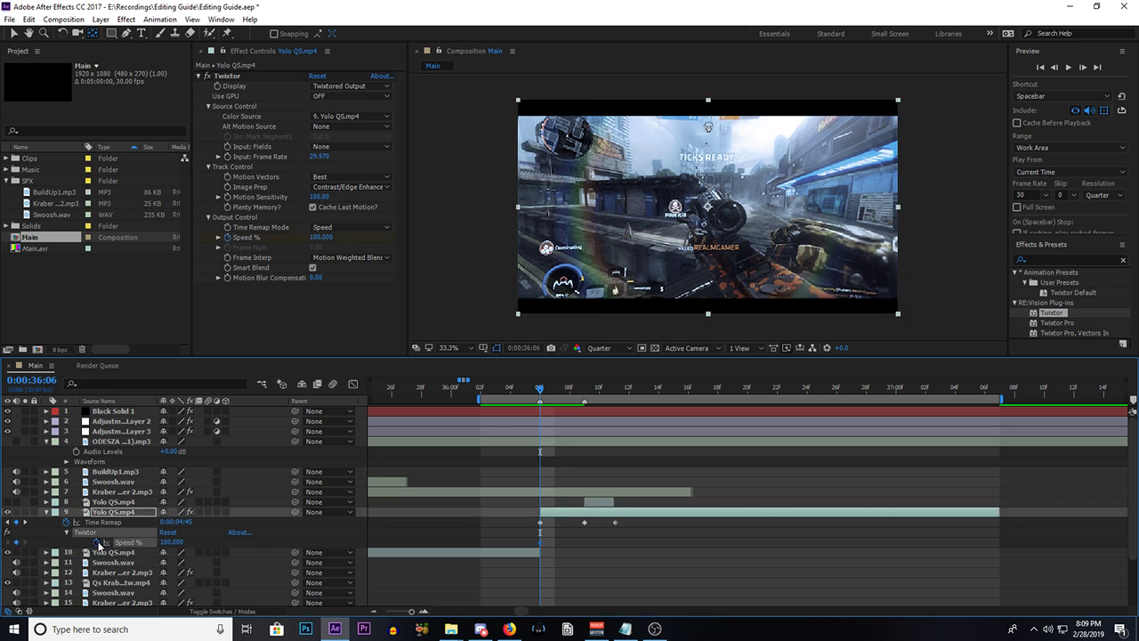
pyautogui.moveTo(541, 390); pyautogui.dragTo(569, 393)
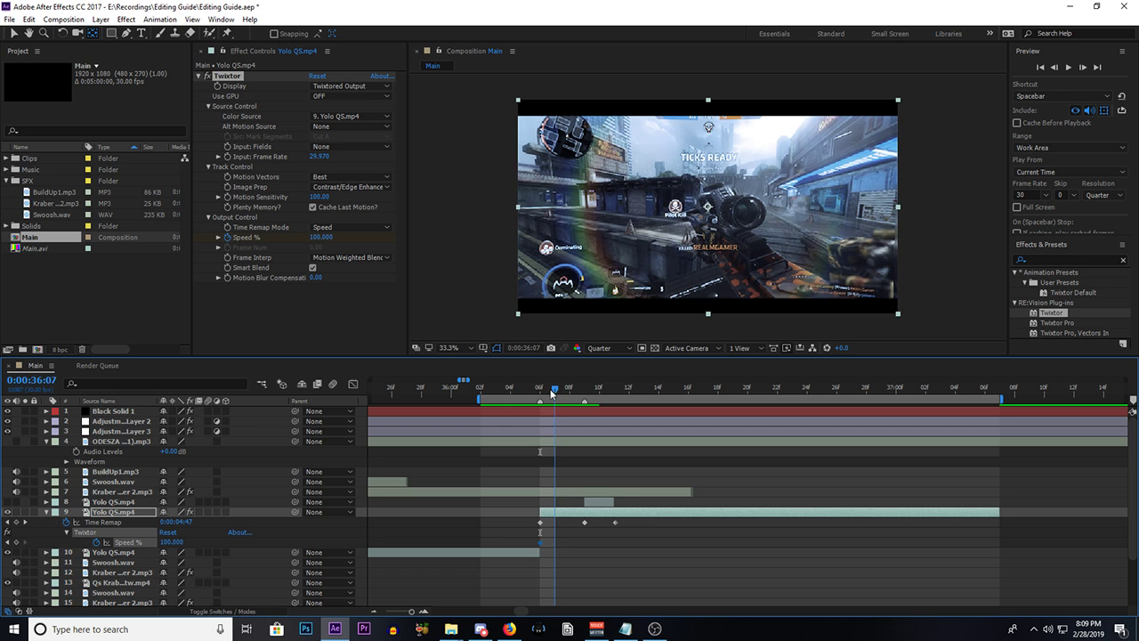
pyautogui.moveTo(552, 393); pyautogui.dragTo(547, 393)
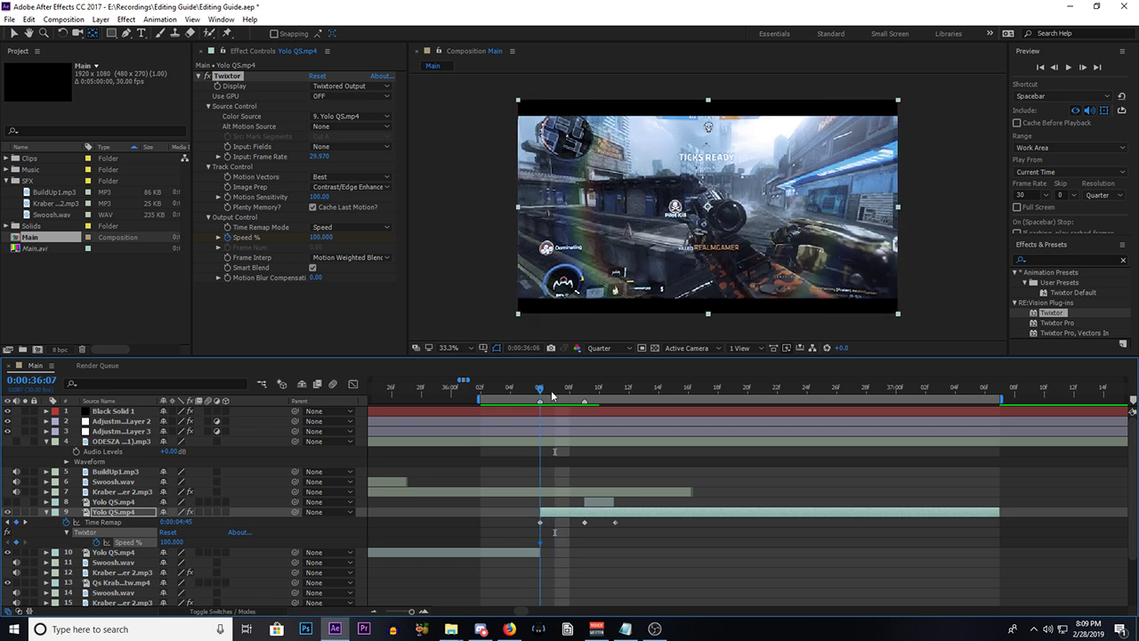
pyautogui.click(555, 393)
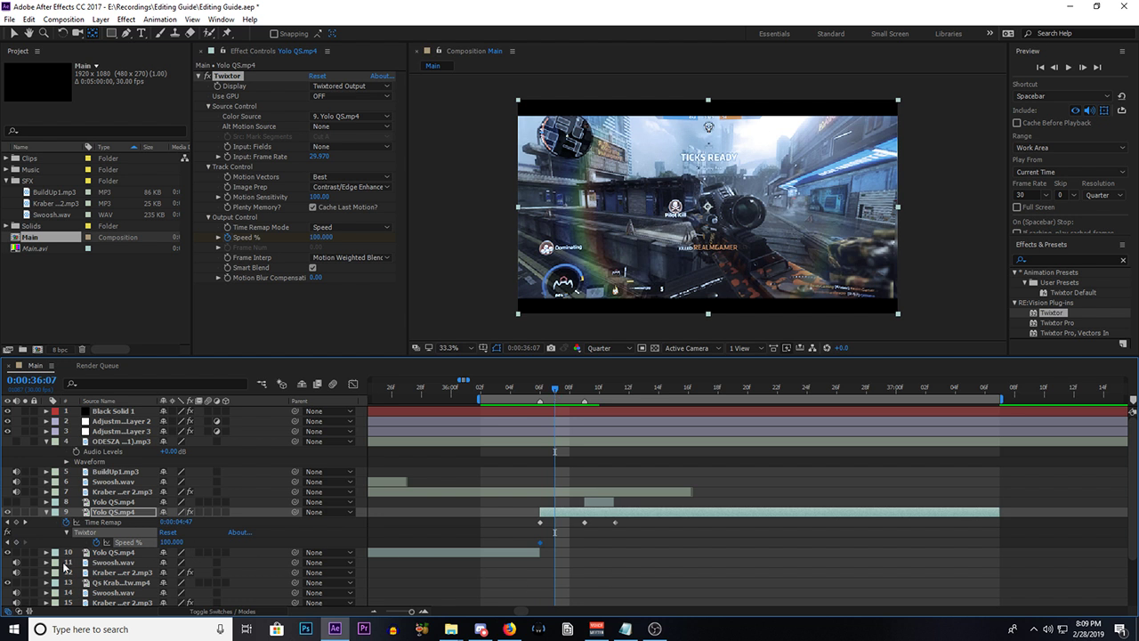
pyautogui.moveTo(167, 543)
pyautogui.mouseDown()
pyautogui.moveTo(151, 544)
pyautogui.moveTo(164, 545)
pyautogui.mouseUp()
pyautogui.click(165, 542)
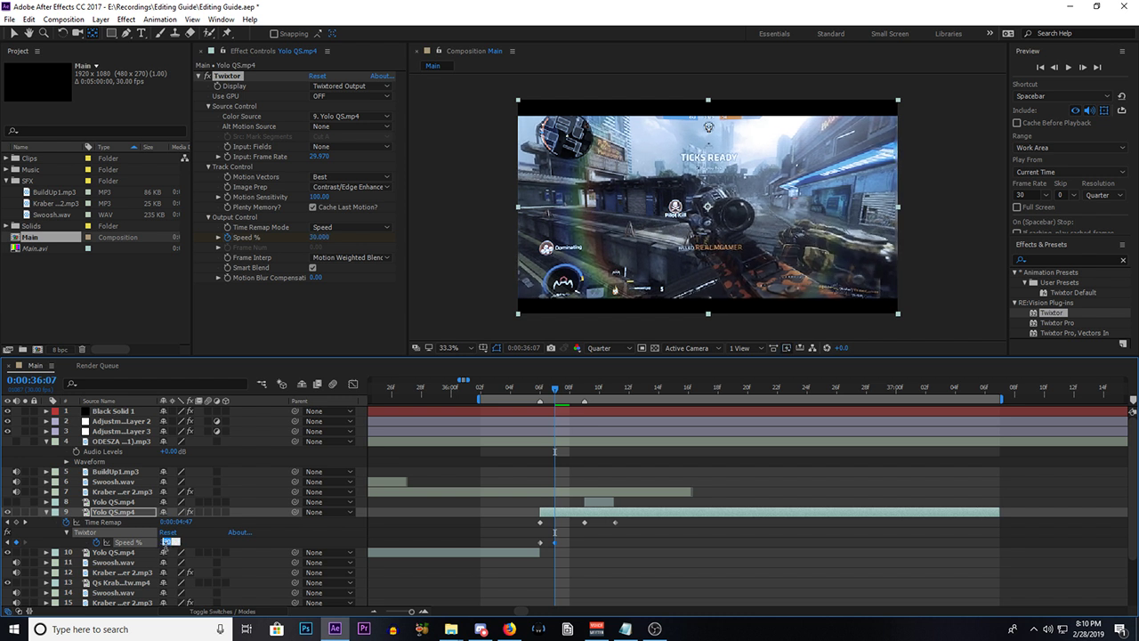
pyautogui.write('7')
pyautogui.press('Return')
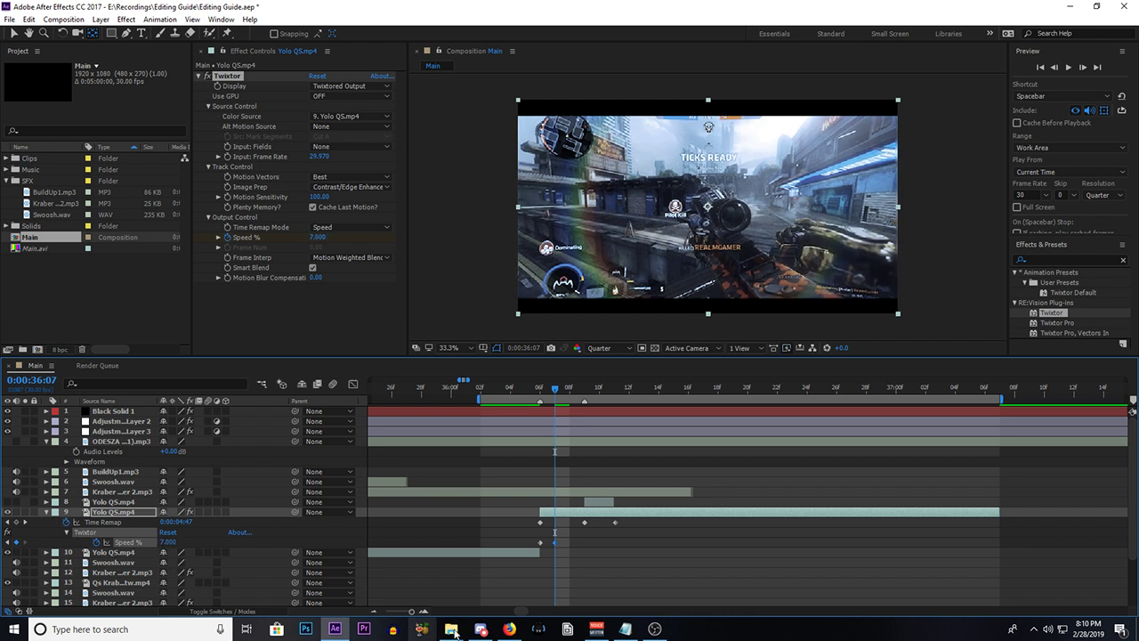
# Step: Scrub through the slowed frames, undo the last two Speed % value changes, and clear the Speed % keyframes
pyautogui.moveTo(558, 392); pyautogui.dragTo(692, 510)
pyautogui.hotkey('ctrl', 'z')
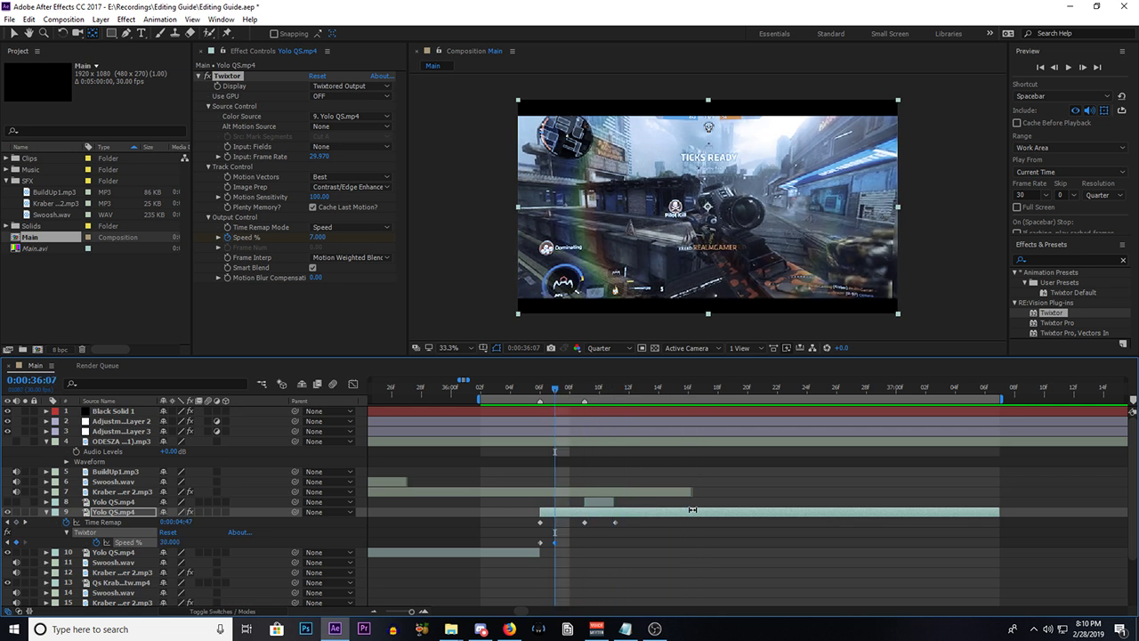
pyautogui.hotkey('ctrl', 'z')
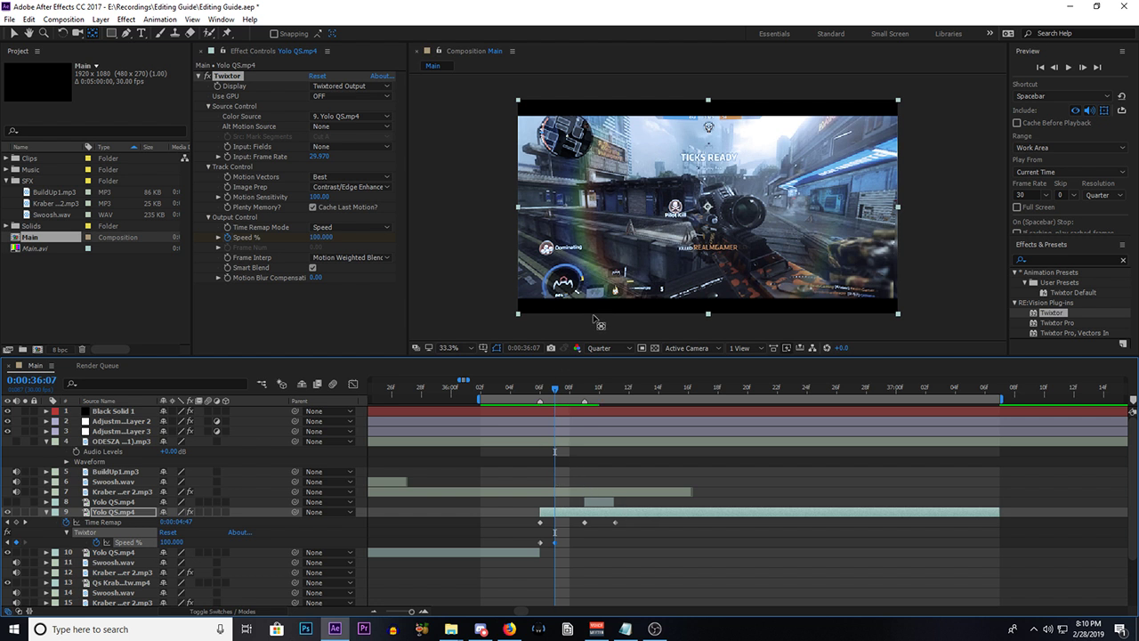
pyautogui.scroll(2, 549, 512)
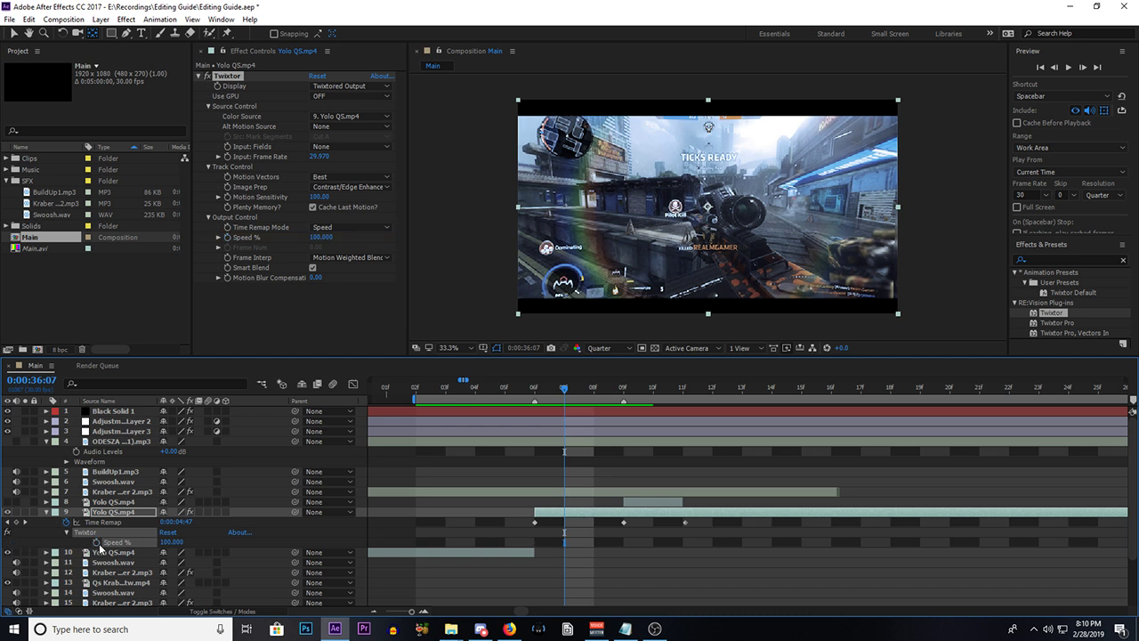
# Step: Move the cut between the first and middle Yolo QS segments to 0:00:36:07 by trimming the middle one and extending the first
pyautogui.scroll(-2, 555, 538)
pyautogui.scroll(2, 554, 531)
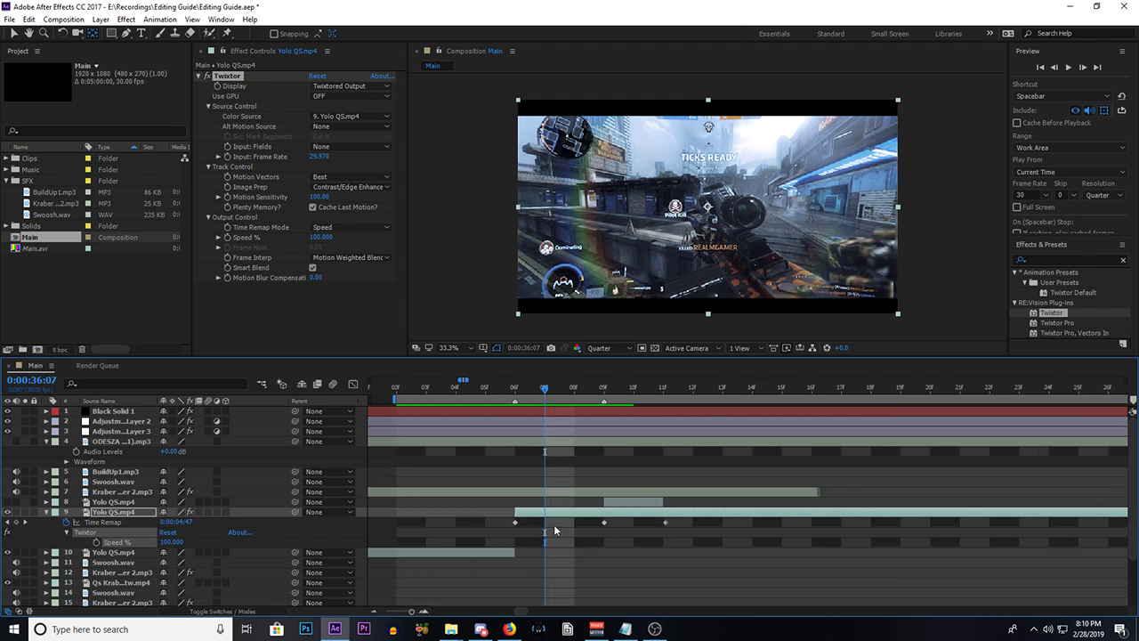
pyautogui.moveTo(512, 514); pyautogui.dragTo(544, 513)
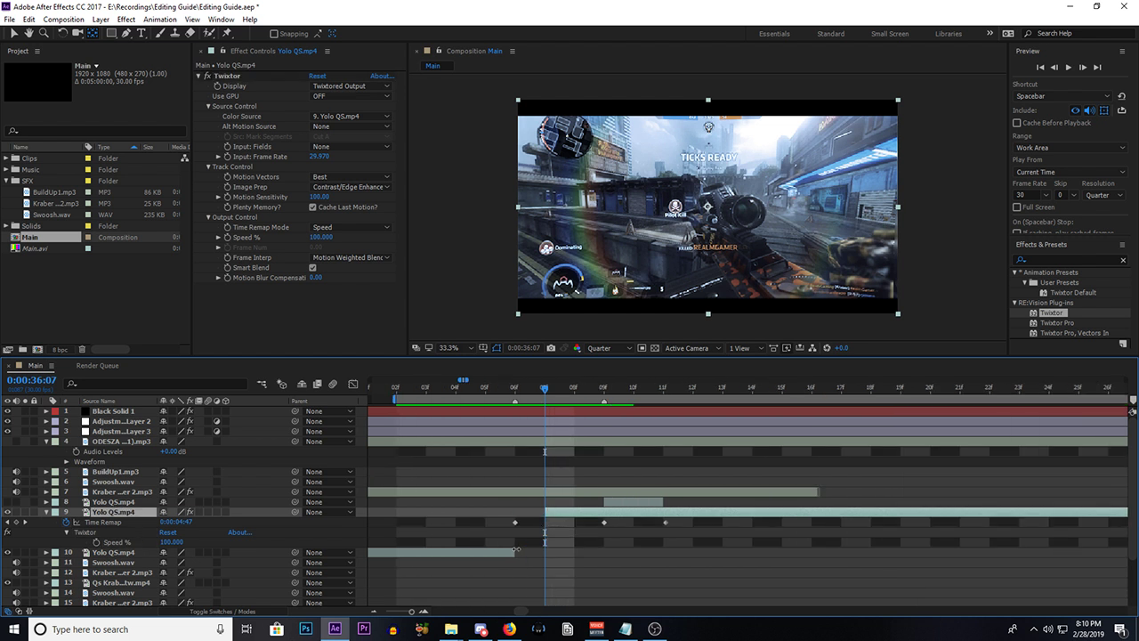
pyautogui.moveTo(517, 549); pyautogui.dragTo(545, 550)
pyautogui.click(552, 513)
pyautogui.hscroll(1, 516, 546)
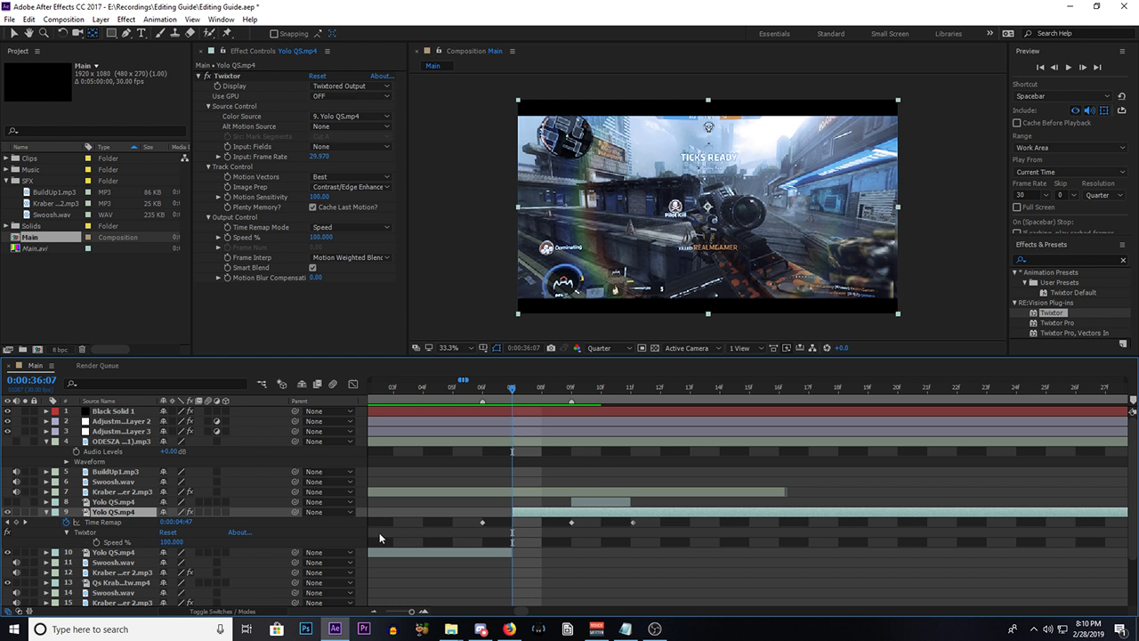
# Step: Keyframe layer 9's Twixtor Speed % at its existing value at 0:00:36:07 and at 7 one frame after
pyautogui.click(97, 543)
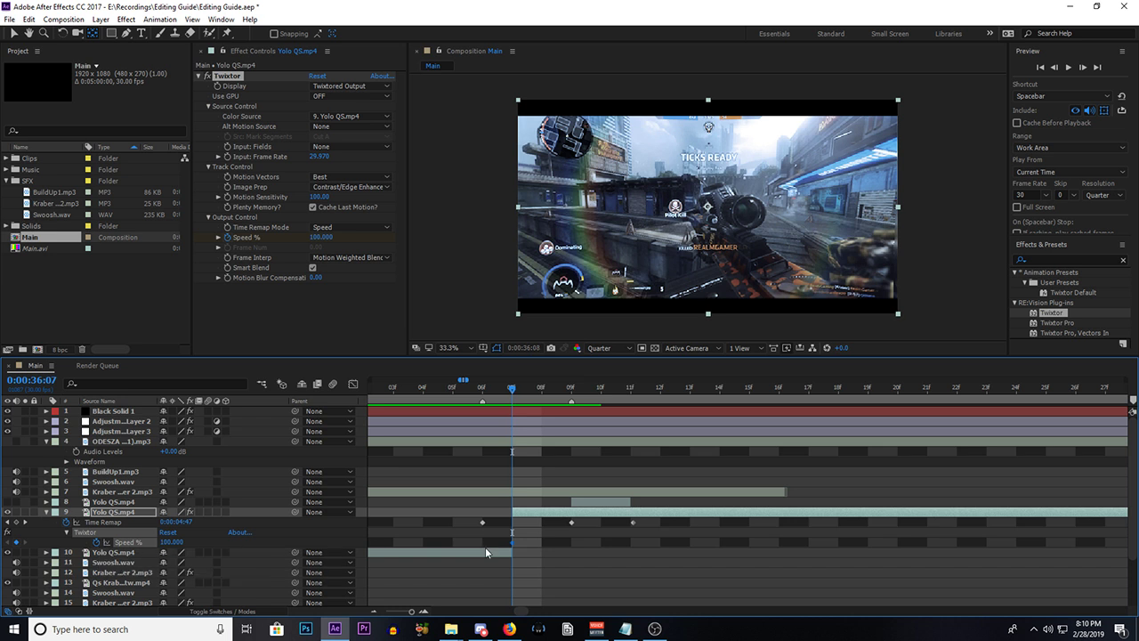
pyautogui.press('pagedown')
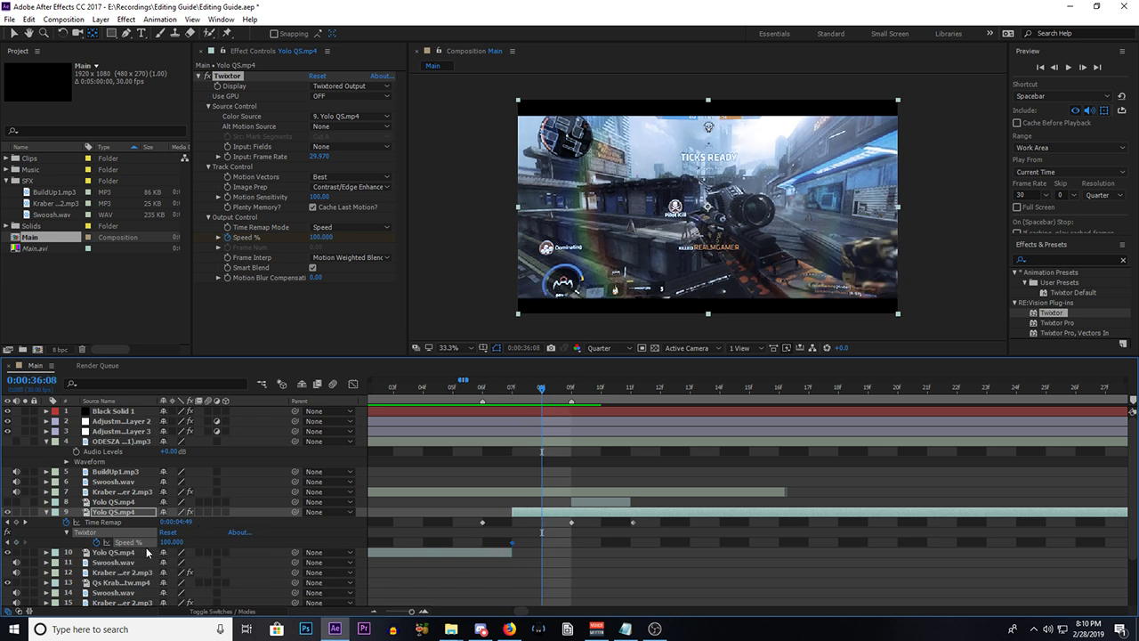
pyautogui.click(171, 541)
pyautogui.write('7')
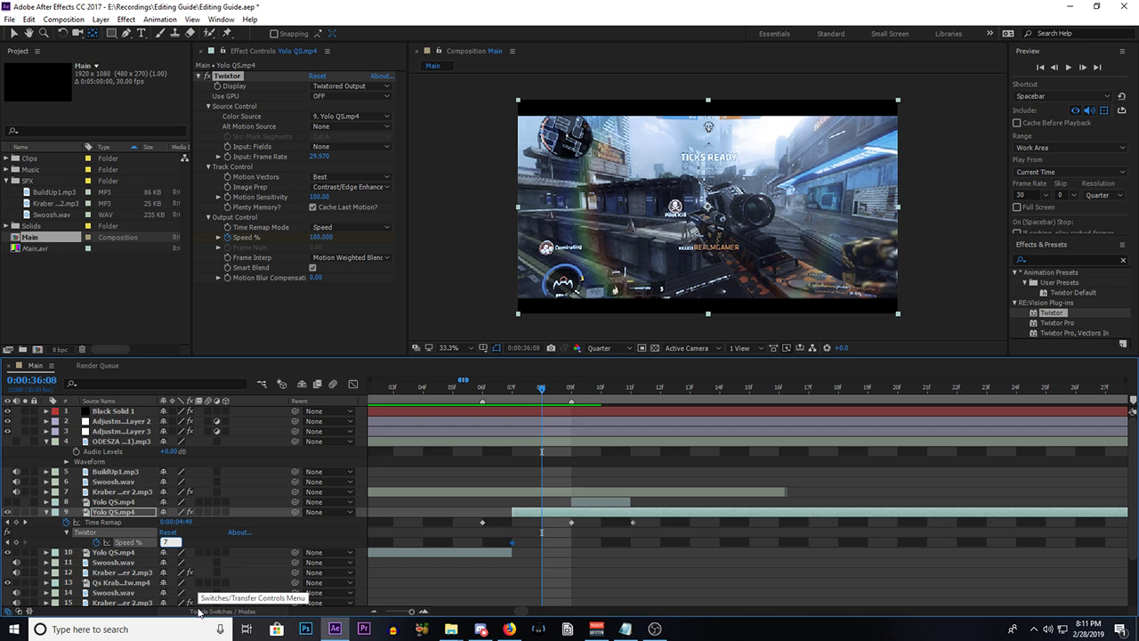
pyautogui.press('Return')
# Step: Scrub through the slowed layer 9 clip up to its end to check the slow motion
pyautogui.scroll(-3, 498, 594)
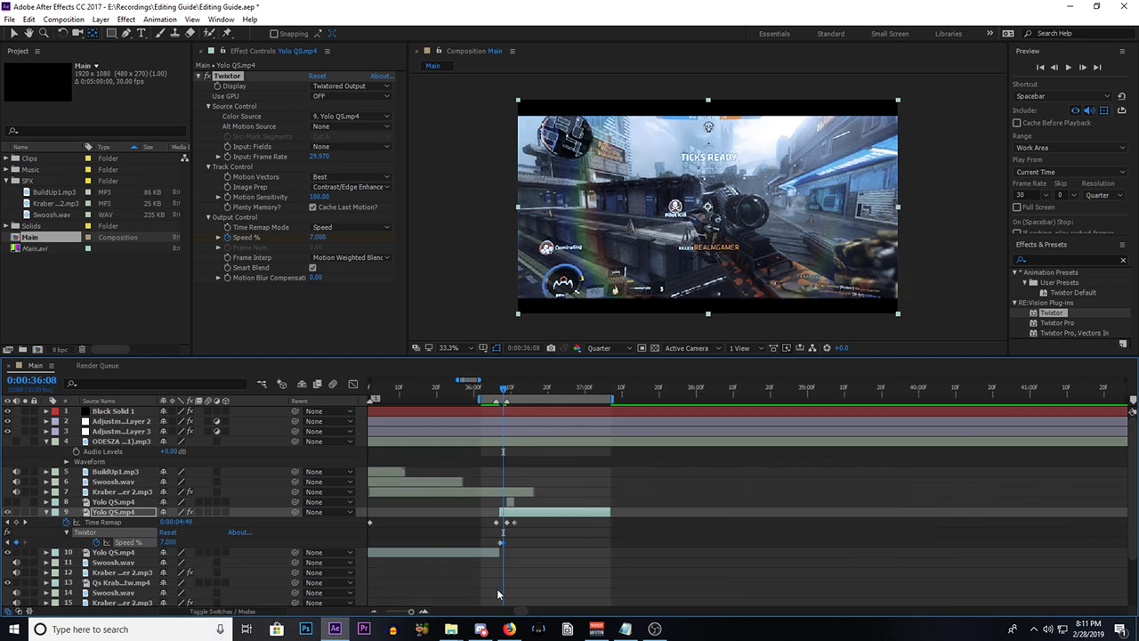
pyautogui.scroll(3, 498, 586)
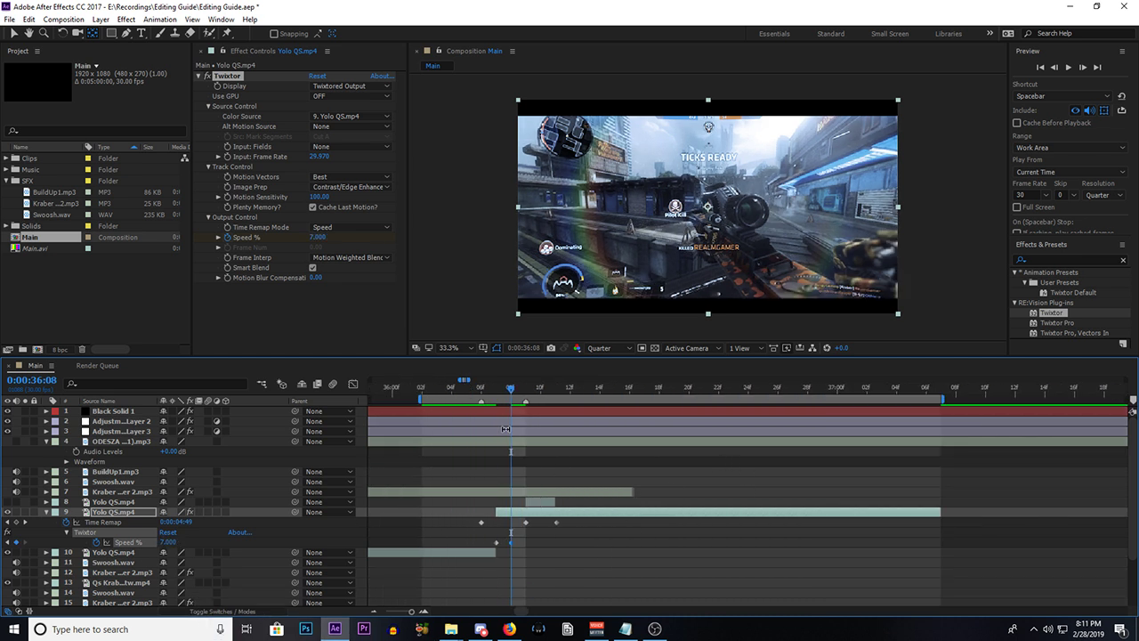
pyautogui.moveTo(511, 385); pyautogui.dragTo(575, 460)
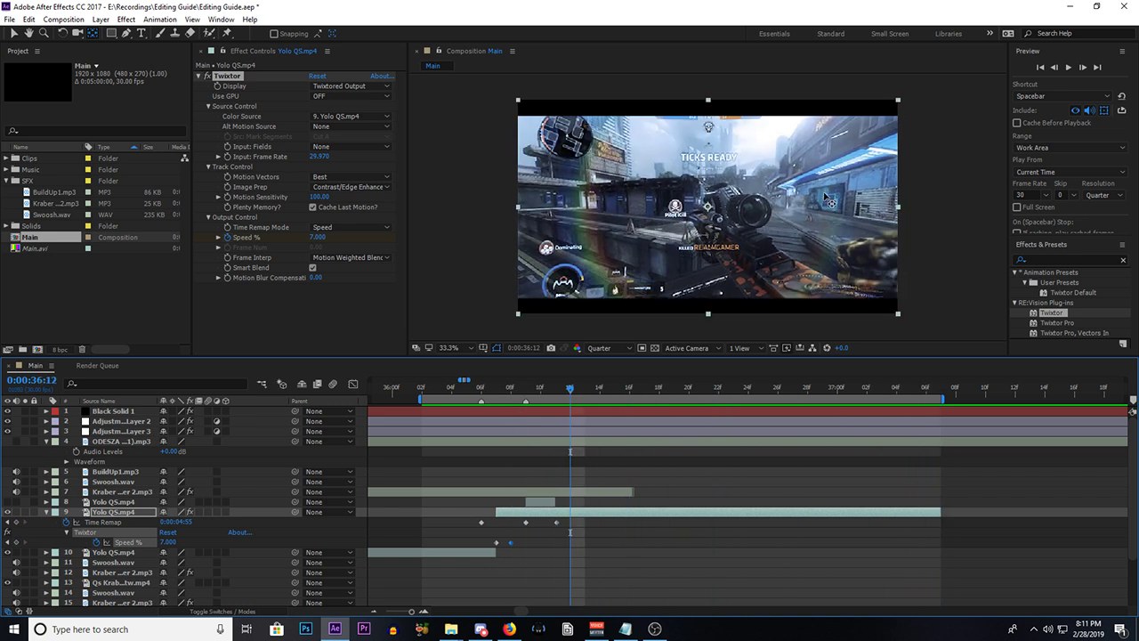
pyautogui.moveTo(579, 469); pyautogui.dragTo(933, 474)
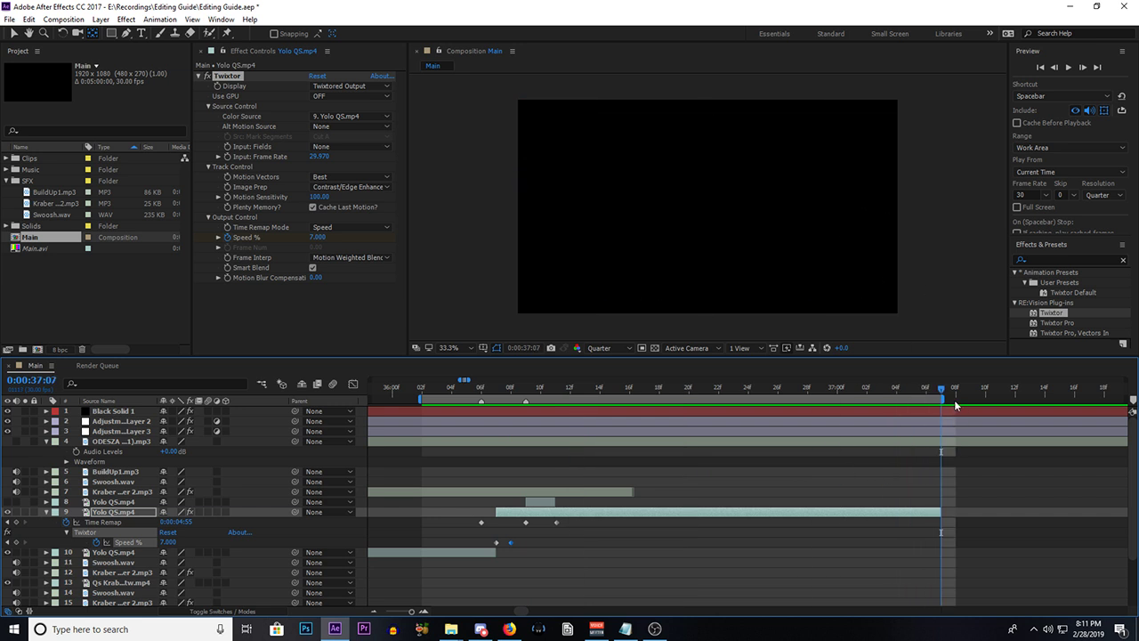
pyautogui.click(937, 384)
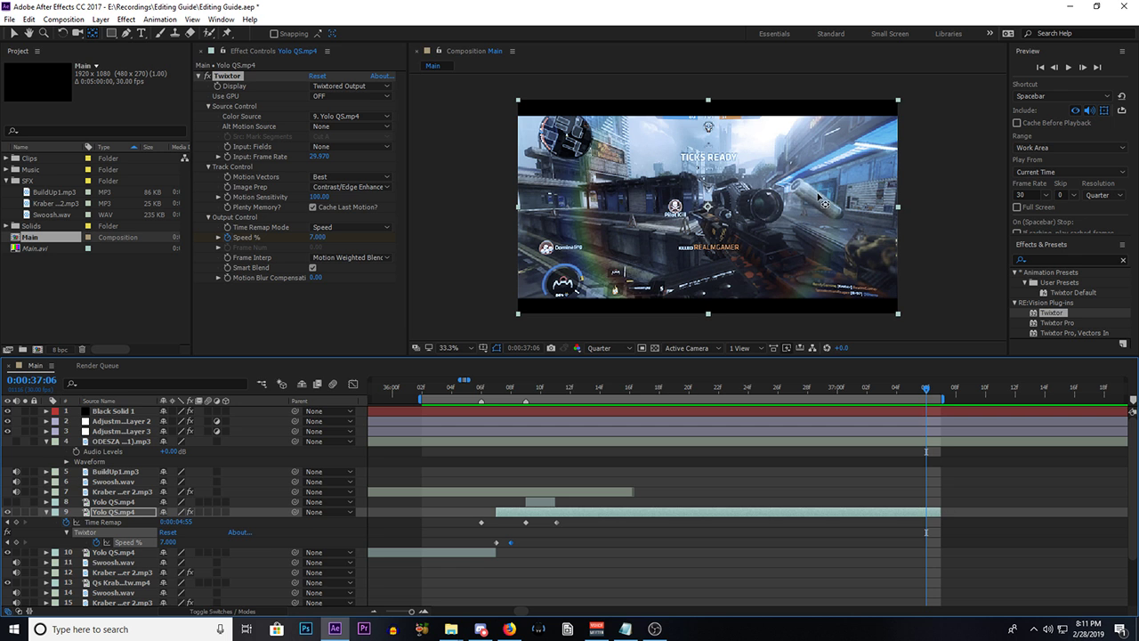
# Step: Return to 0:00:36:08 and set layer 9's Twixtor Speed % keyframe to 10
pyautogui.moveTo(929, 397); pyautogui.dragTo(511, 446)
pyautogui.hotkey('ctrl', 'z')
pyautogui.click(167, 541)
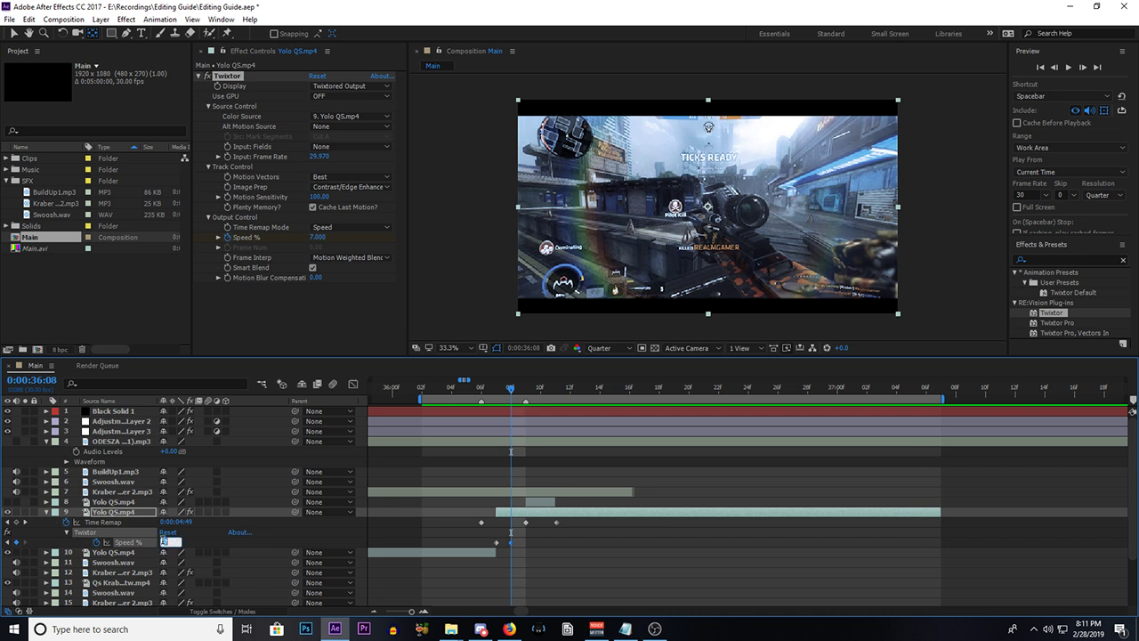
pyautogui.write('10')
pyautogui.press('Return')
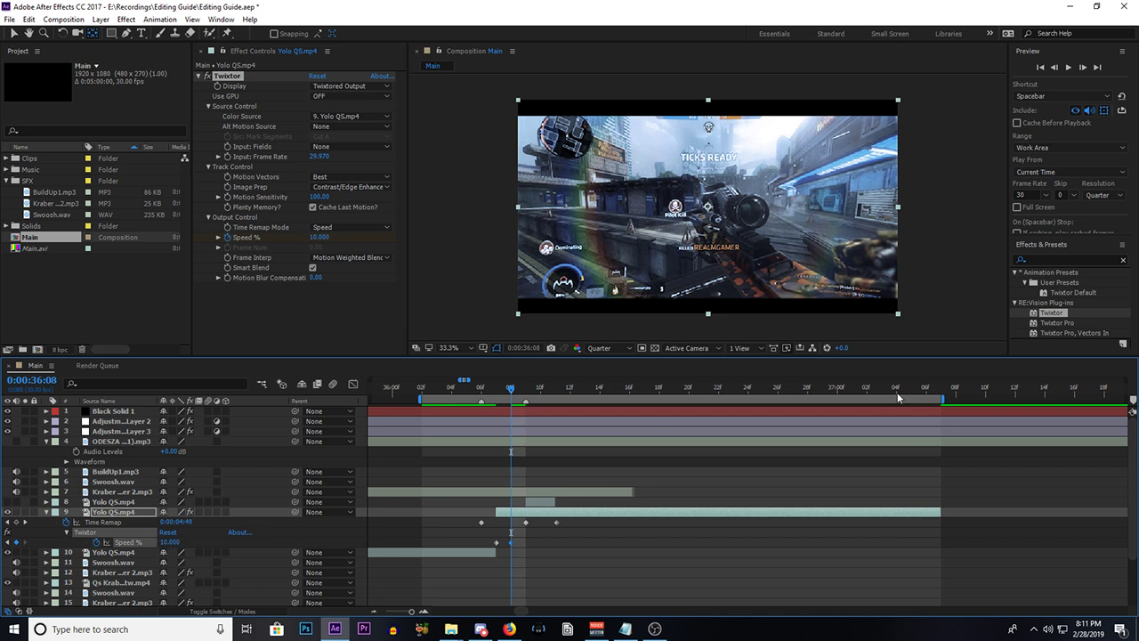
# Step: Check the frames near the clip's end, and set the Speed % keyframe at 0:00:36:08 to 8
pyautogui.click(914, 389)
pyautogui.moveTo(916, 390); pyautogui.dragTo(509, 453)
pyautogui.click(170, 541)
pyautogui.write('8')
pyautogui.press('Return')
# Step: Set layer 9's Speed % keyframe at 0:00:36:08 to 7.5 and preview the slowdown
pyautogui.moveTo(521, 393); pyautogui.dragTo(512, 493)
pyautogui.click(168, 541)
pyautogui.press('Return')
pyautogui.press('space')
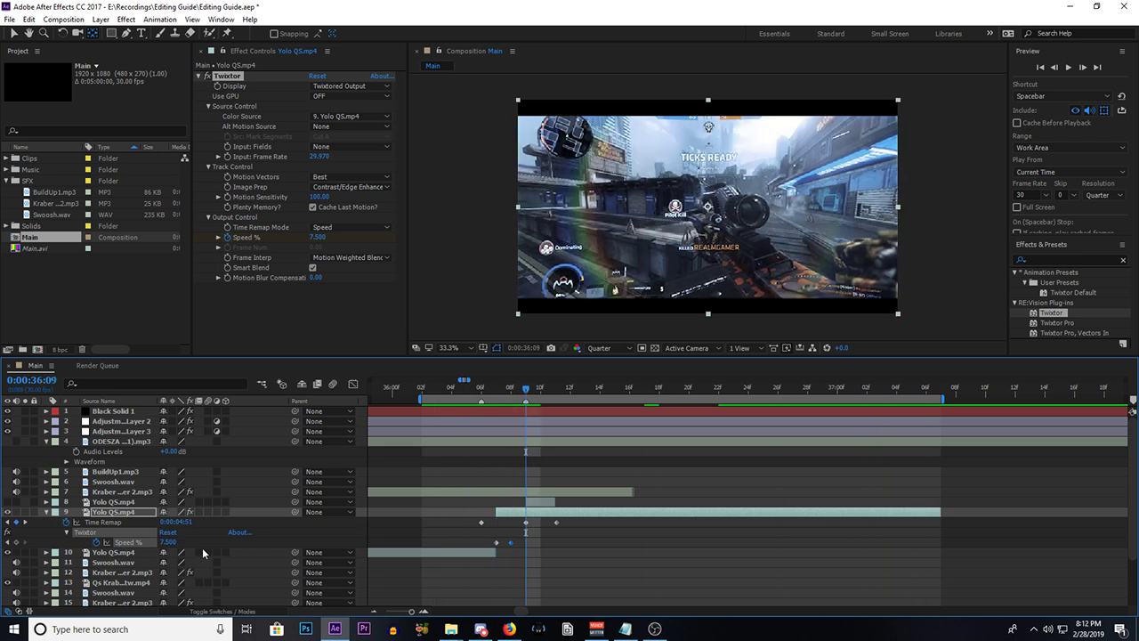
# Step: Set the Speed % keyframe at 0:00:36:08 to 7 and preview the clip from 0:00:36:07
pyautogui.moveTo(529, 391); pyautogui.dragTo(511, 392)
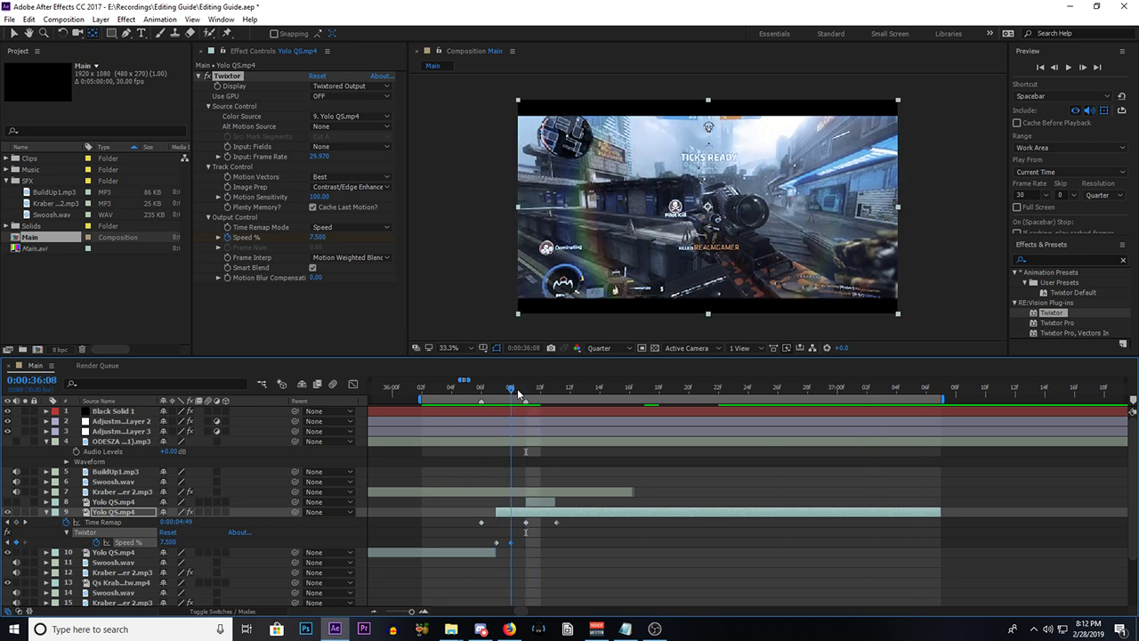
pyautogui.click(169, 541)
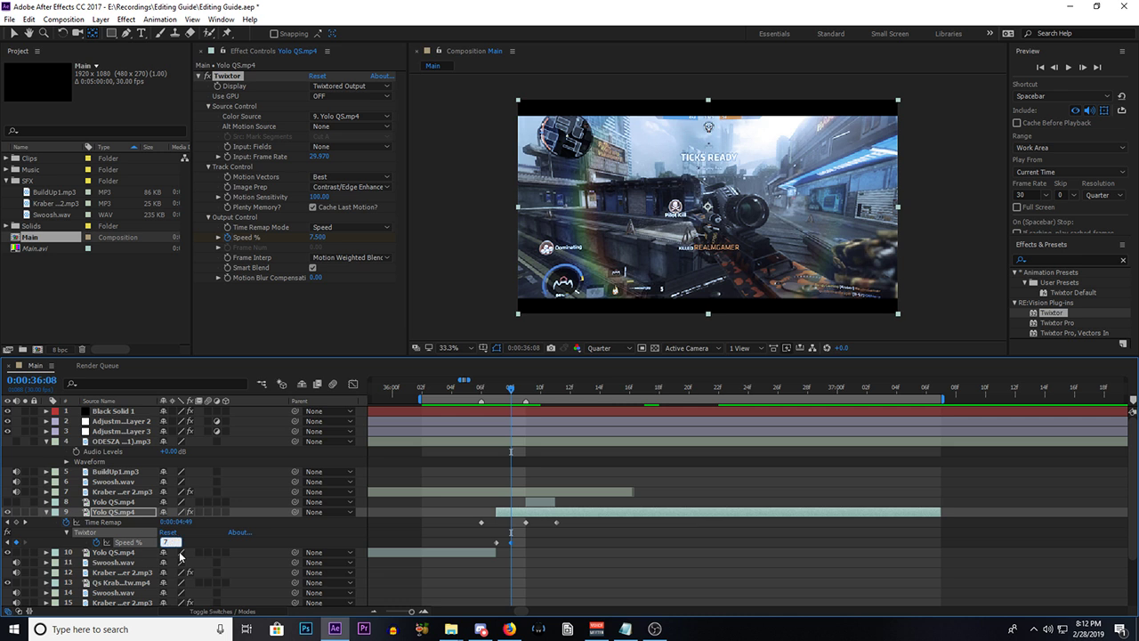
pyautogui.press('Return')
pyautogui.moveTo(743, 390); pyautogui.dragTo(496, 437)
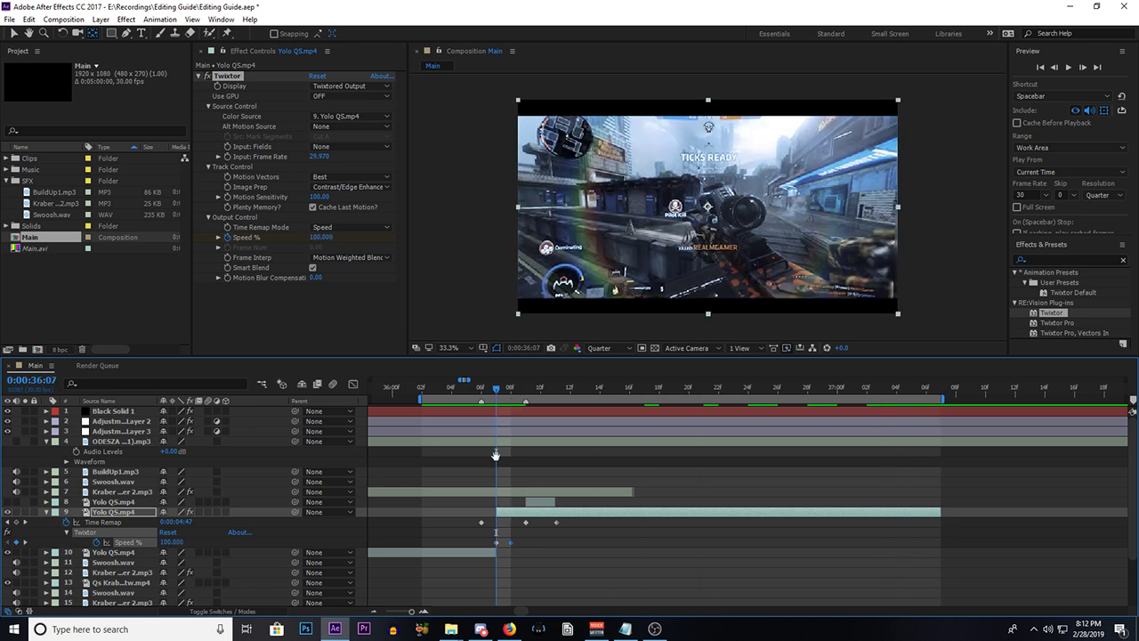
pyautogui.press('space')
pyautogui.press('space')
# Step: Extend the work area well before the slowed clip and past its end to about 40 seconds
pyautogui.scroll(-3, 574, 518)
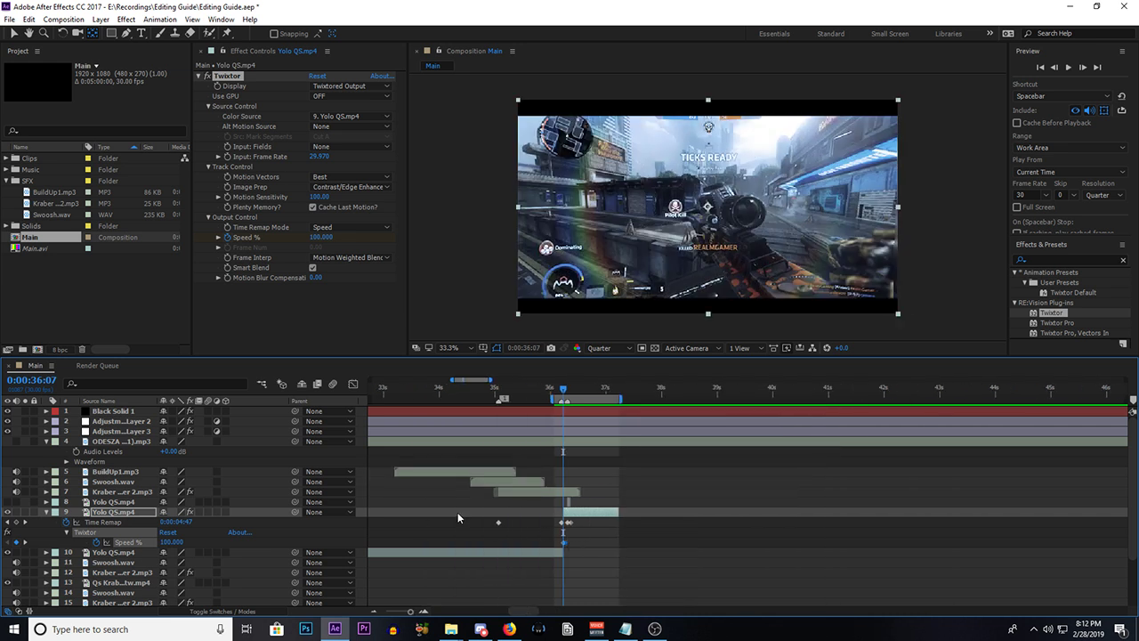
pyautogui.moveTo(623, 395); pyautogui.dragTo(795, 396)
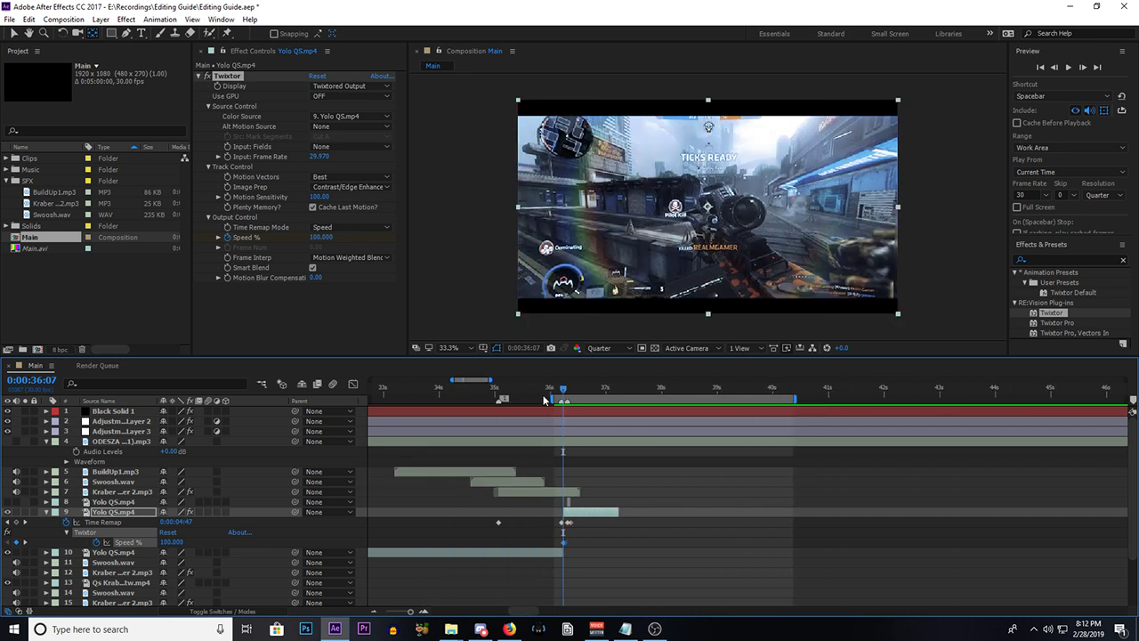
pyautogui.moveTo(550, 397); pyautogui.dragTo(353, 400)
pyautogui.scroll(-3, 552, 464)
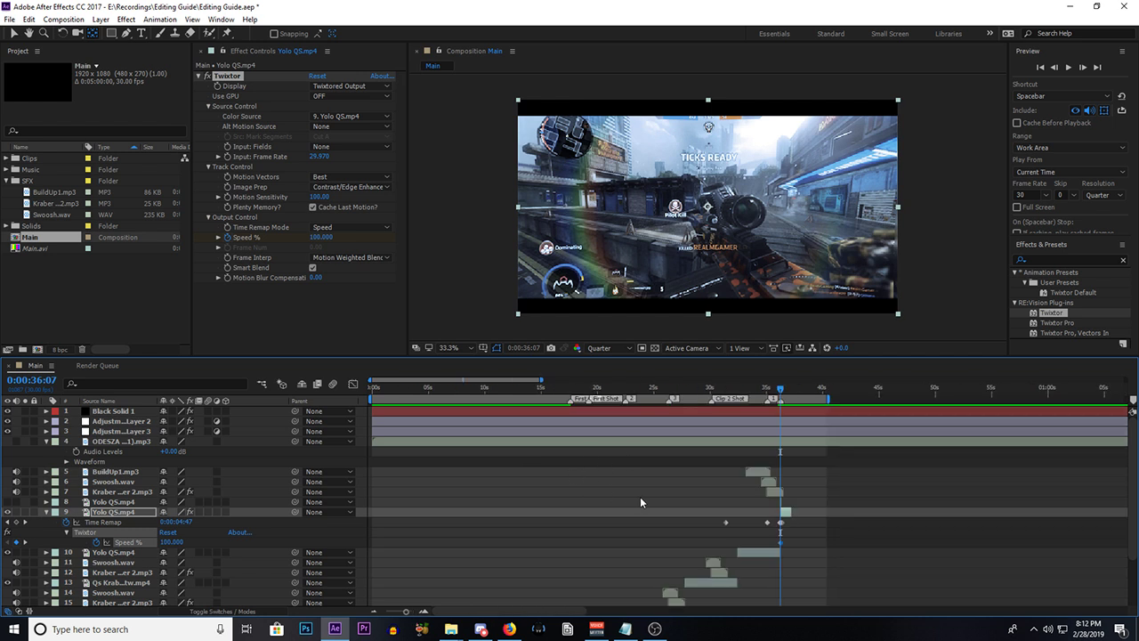
pyautogui.scroll(2, 782, 523)
pyautogui.scroll(-2, 673, 488)
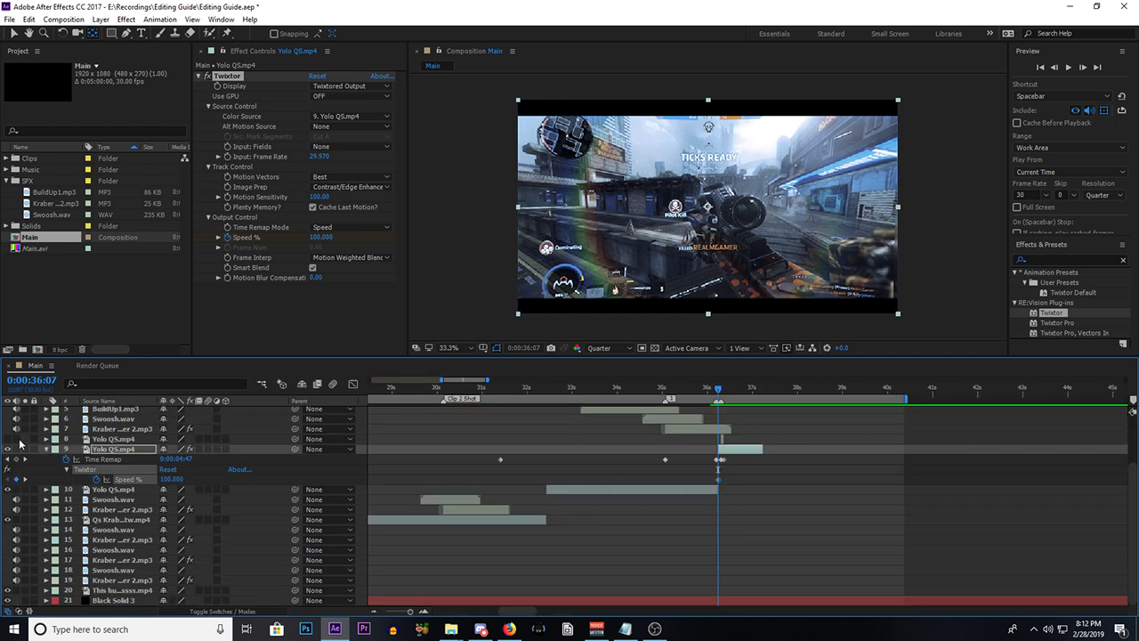
# Step: Preview the sequence from the start of layer 10's Yolo QS.mp4 clip at 0:00:32:13
pyautogui.click(513, 388)
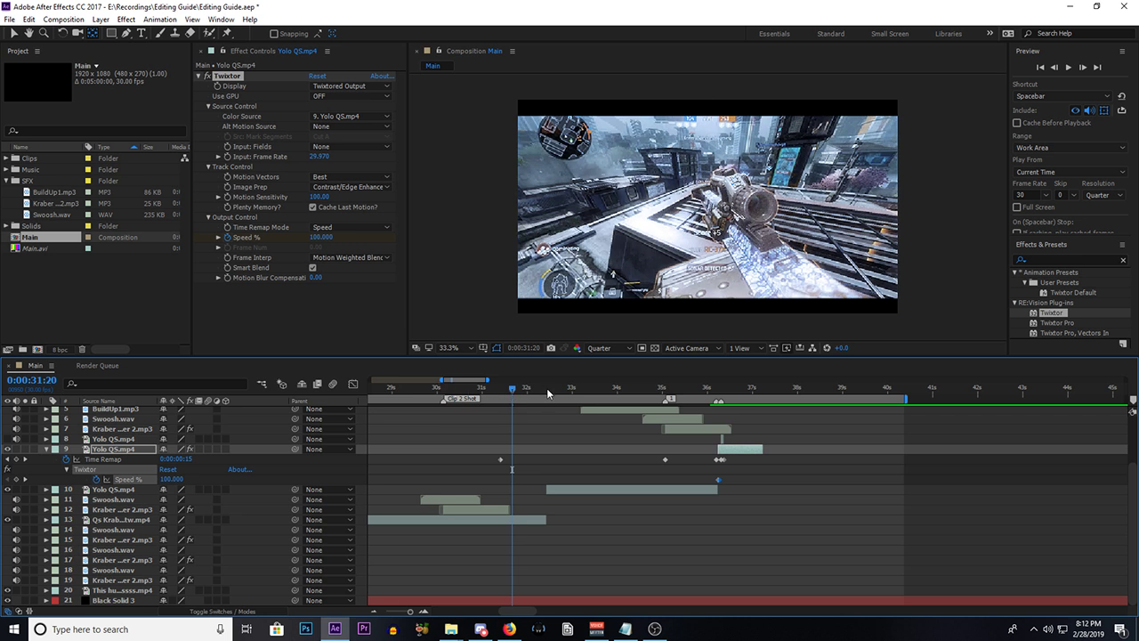
pyautogui.click(546, 388)
pyautogui.press('space')
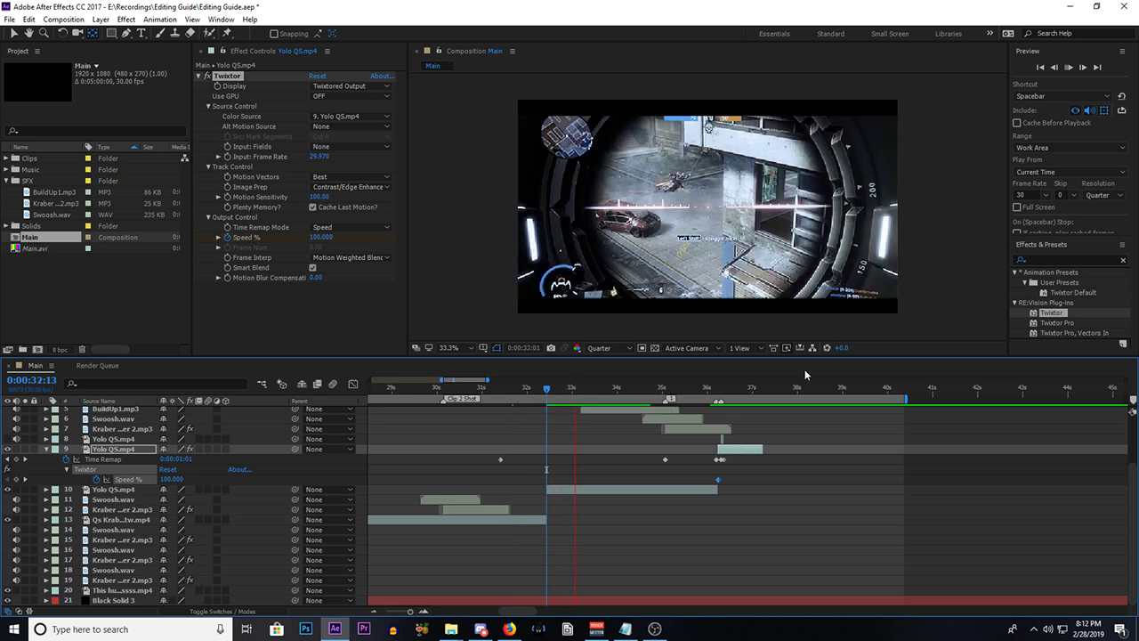
pyautogui.press('space')
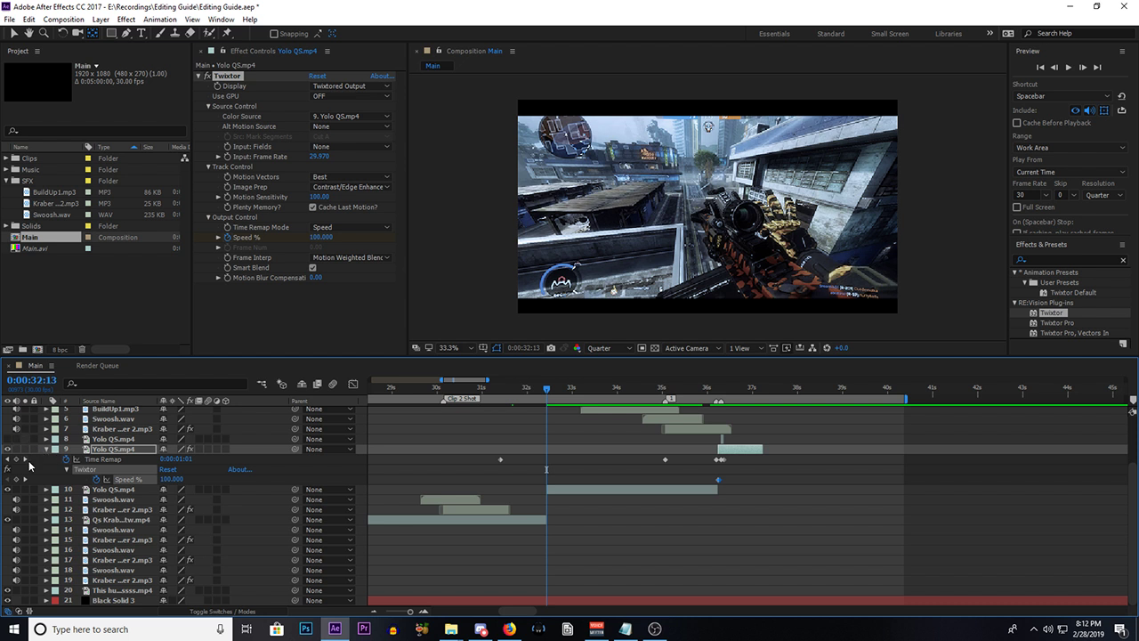
# Step: Turn on the audio of the ODESZA music layer and preview the clip with sound from 0:00:32:13
pyautogui.scroll(3, 76, 496)
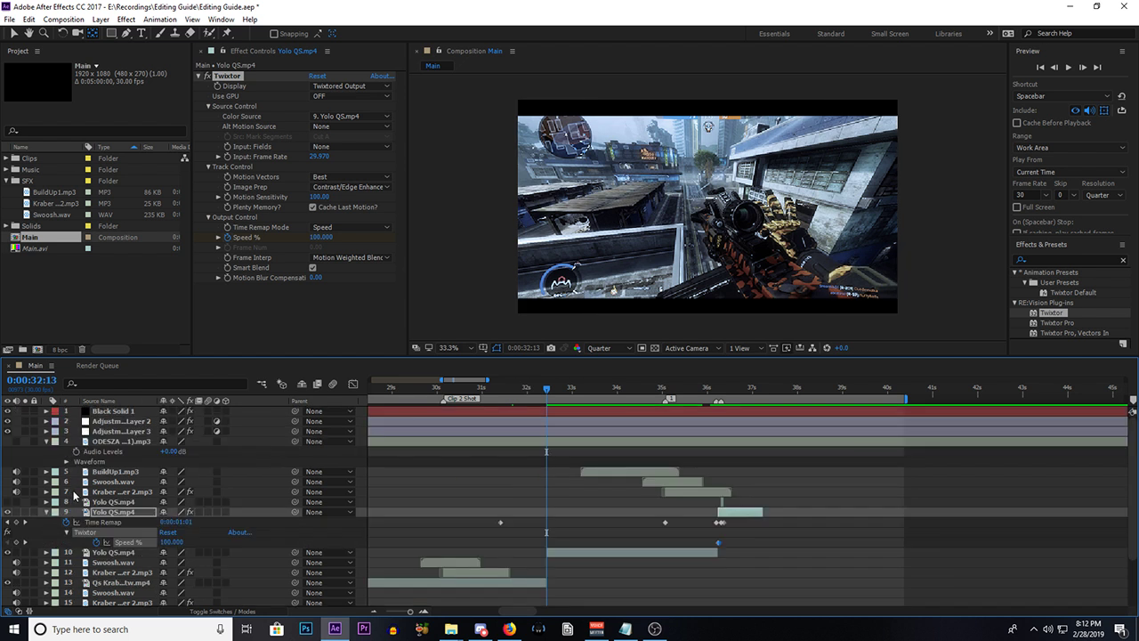
pyautogui.click(16, 441)
pyautogui.press('space')
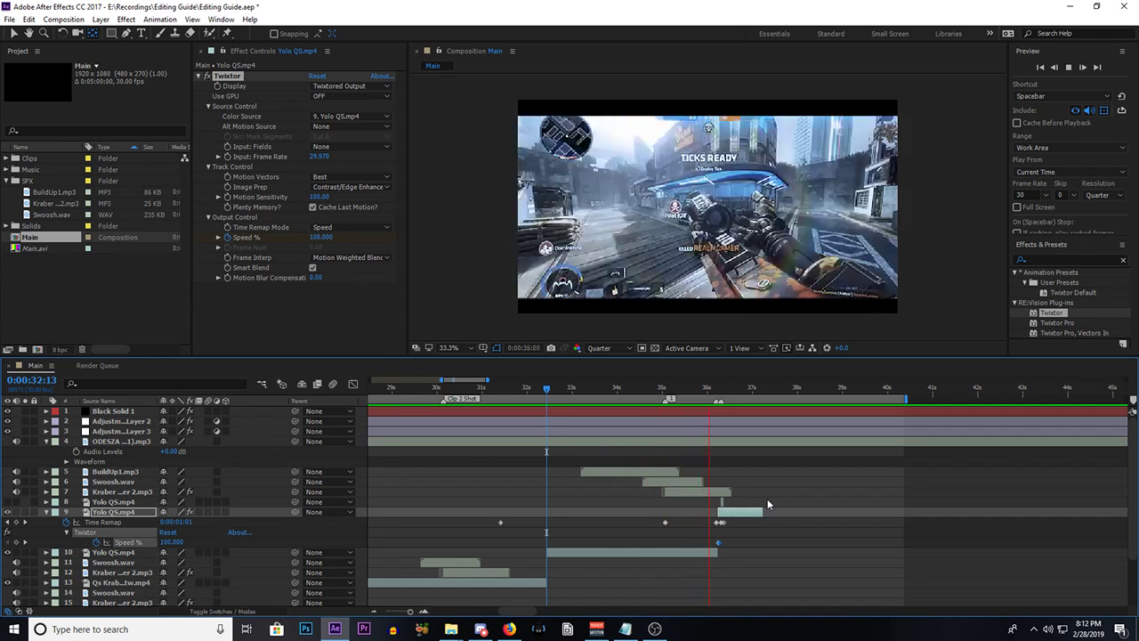
pyautogui.press('space')
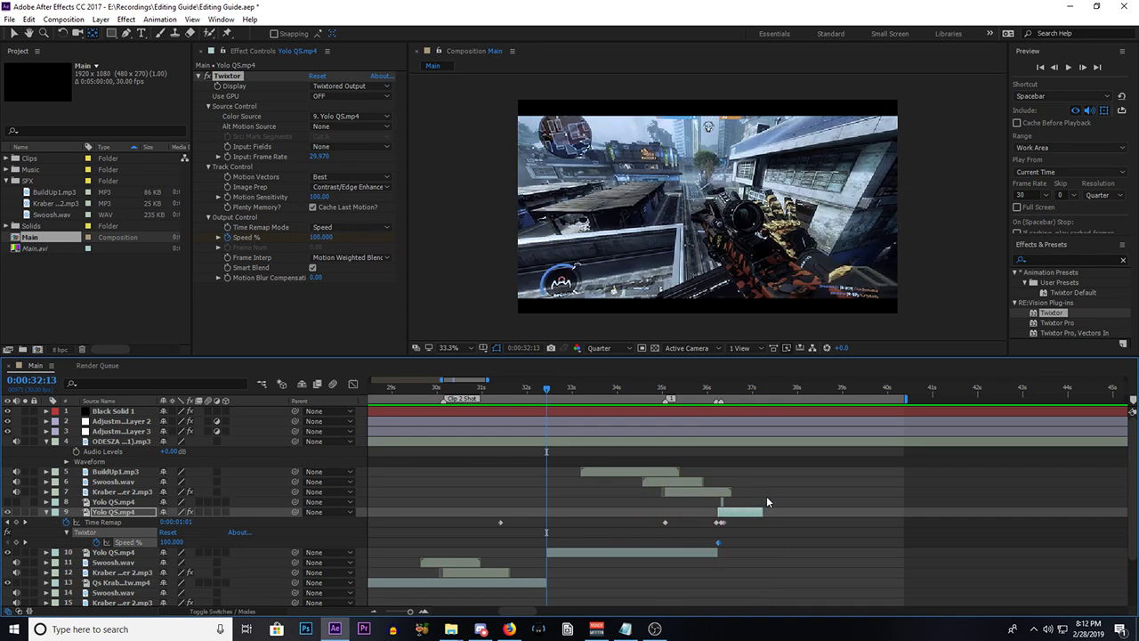
# Step: Examine layer 9's Time Remap and Speed % keyframes around the clip start at 0:00:36:07
pyautogui.moveTo(700, 397)
pyautogui.mouseDown()
pyautogui.moveTo(733, 403)
pyautogui.moveTo(714, 402)
pyautogui.mouseUp()
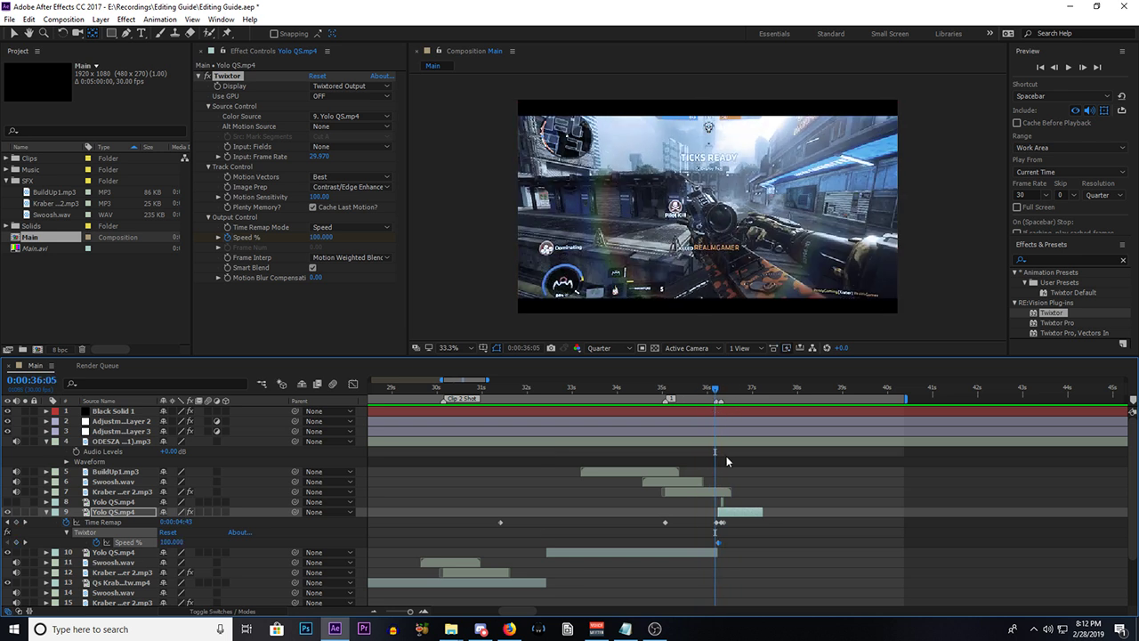
pyautogui.scroll(3, 771, 533)
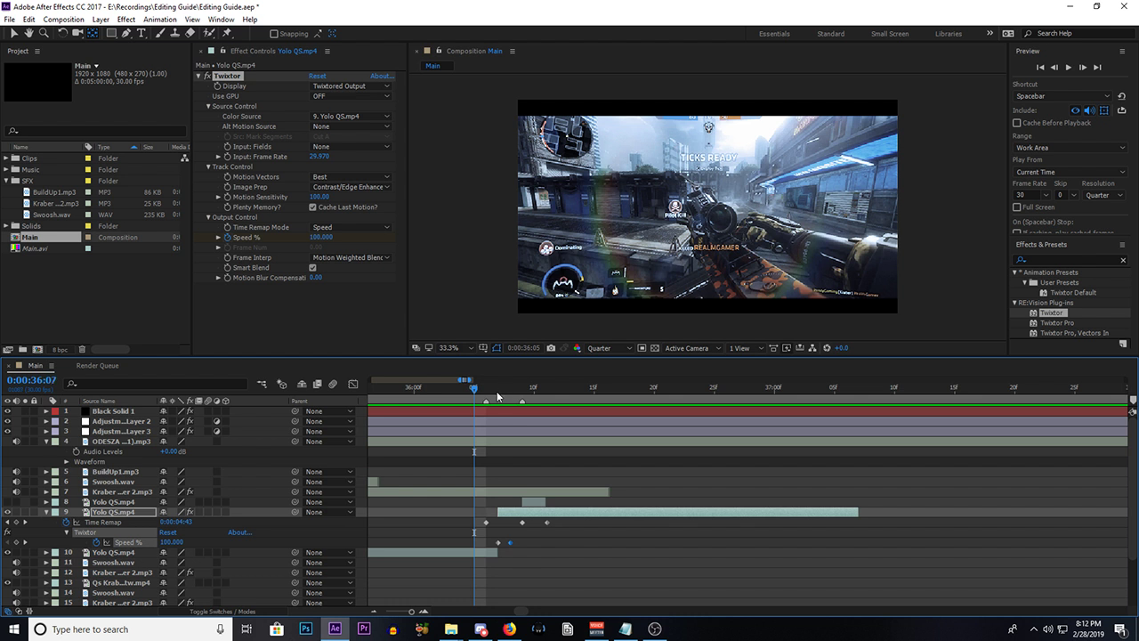
pyautogui.click(497, 396)
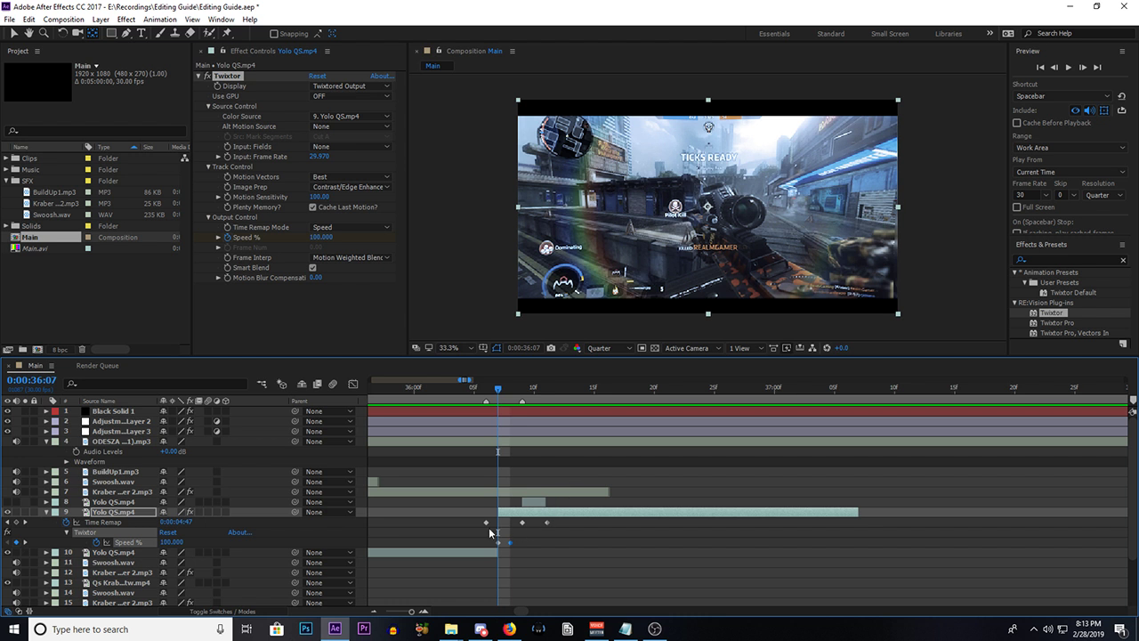
pyautogui.scroll(2, 489, 532)
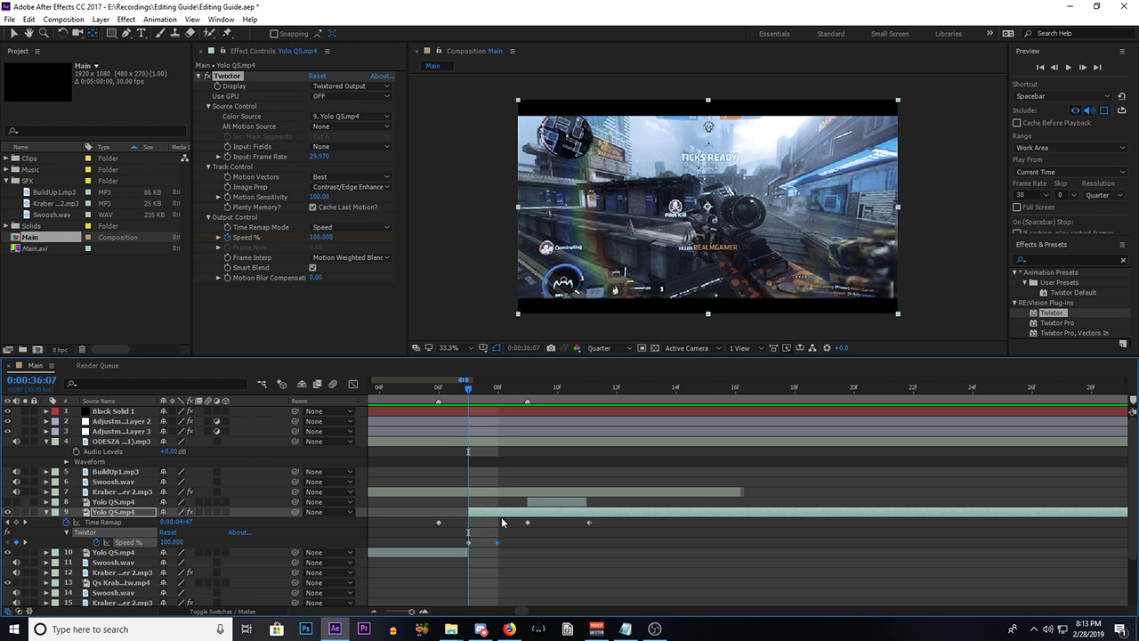
pyautogui.scroll(-2, 507, 521)
pyautogui.scroll(2, 498, 525)
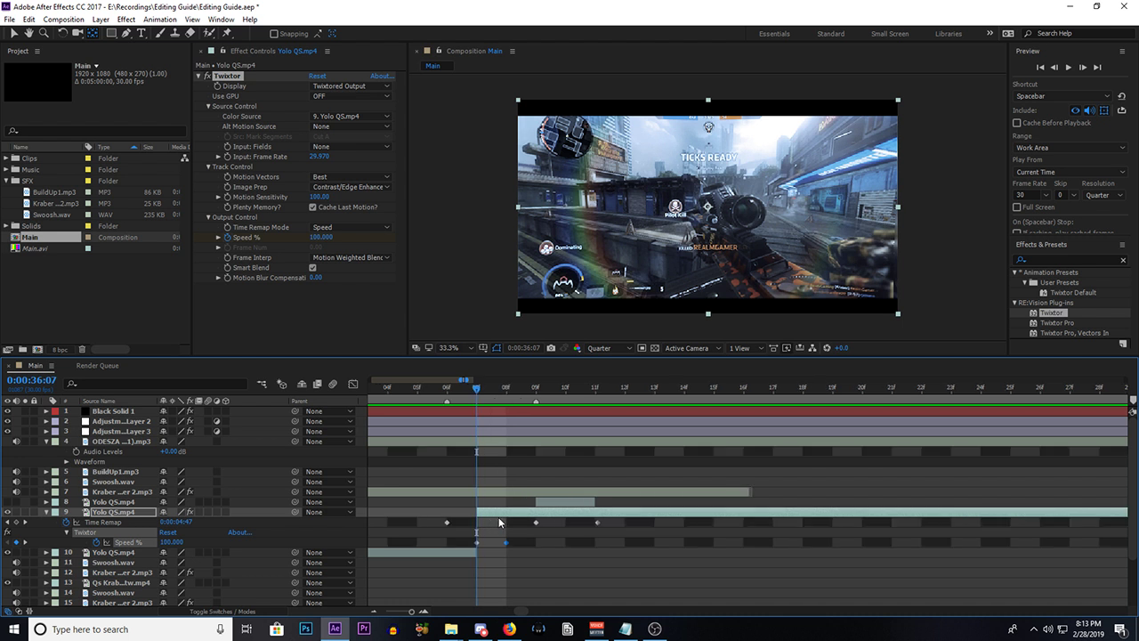
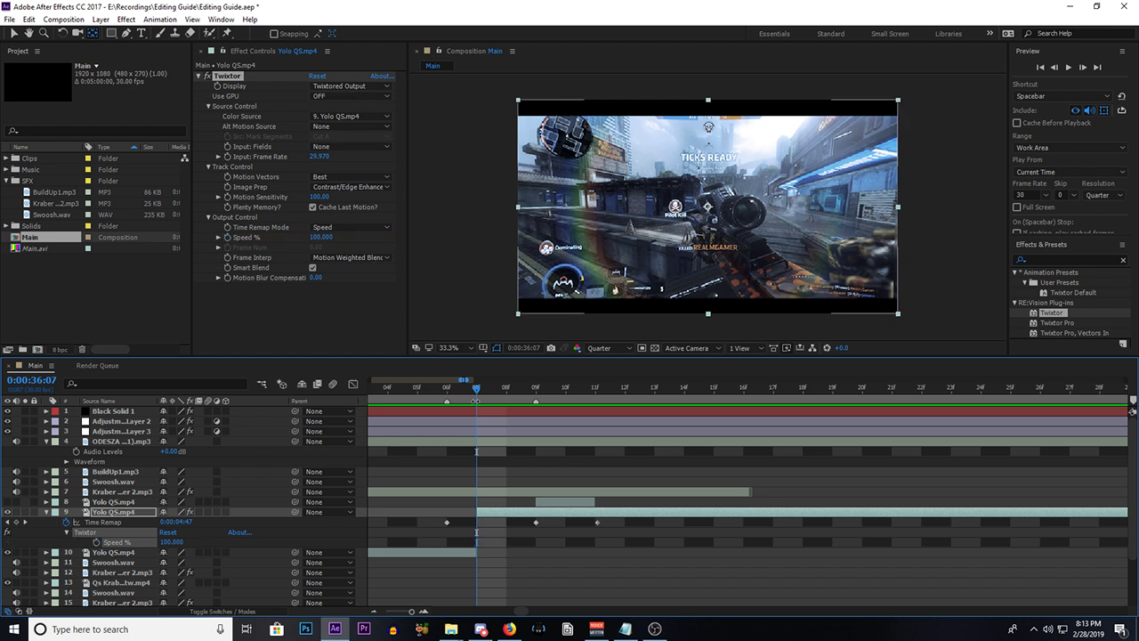
# Step: Try removing the Twixtor effect from layer 9, then restore it
pyautogui.click(228, 77)
pyautogui.press('Delete')
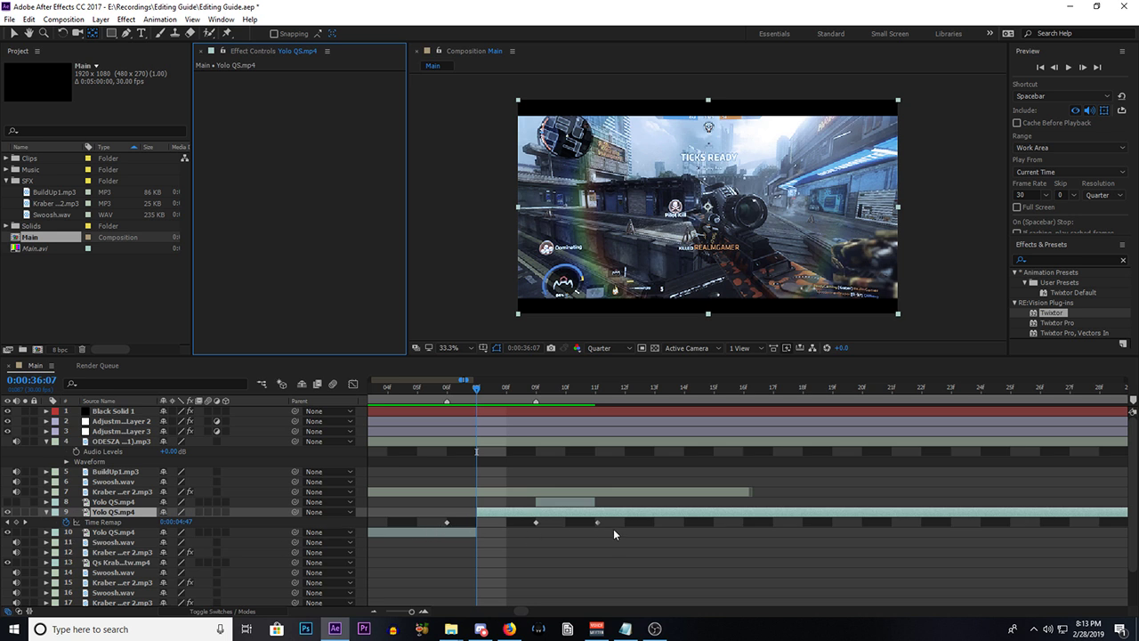
pyautogui.hotkey('ctrl', 'z')
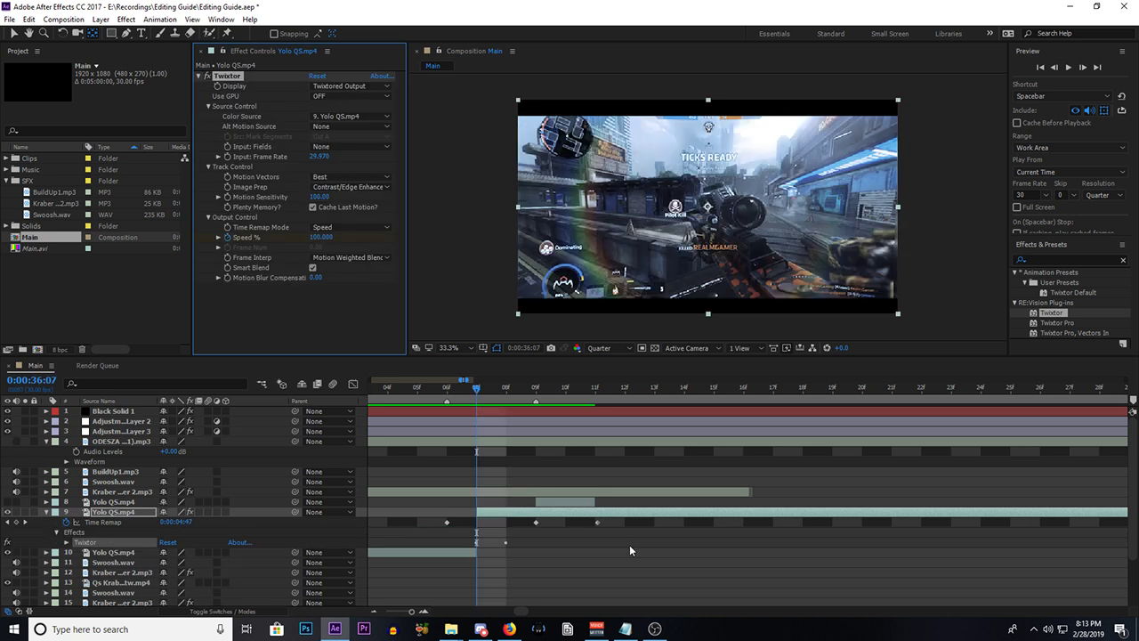
# Step: Undo the recent Twixtor, trim and visibility edits on the Yolo QS.mp4 layers, back to layer 9 starting at 0:00:36:06 with layer 8 shown
pyautogui.hotkey('ctrl', 'z')
pyautogui.hotkey('ctrl', 'z')
pyautogui.hotkey('ctrl', 'z')
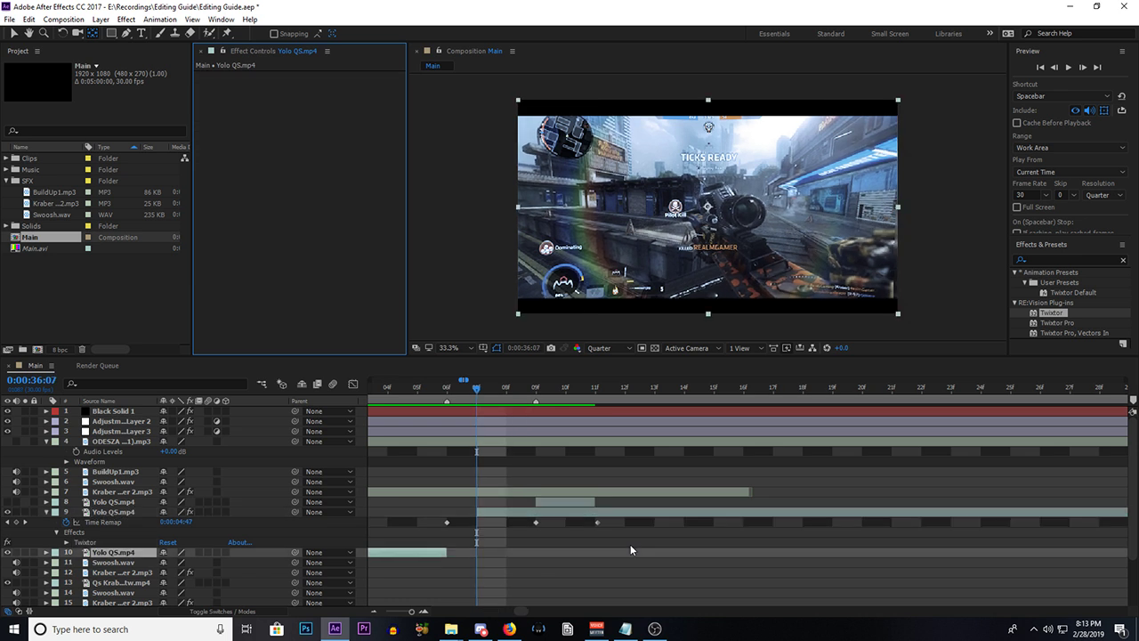
pyautogui.hotkey('ctrl', 'z')
pyautogui.hotkey('ctrl', 'z')
pyautogui.hotkey('ctrl', 'z')
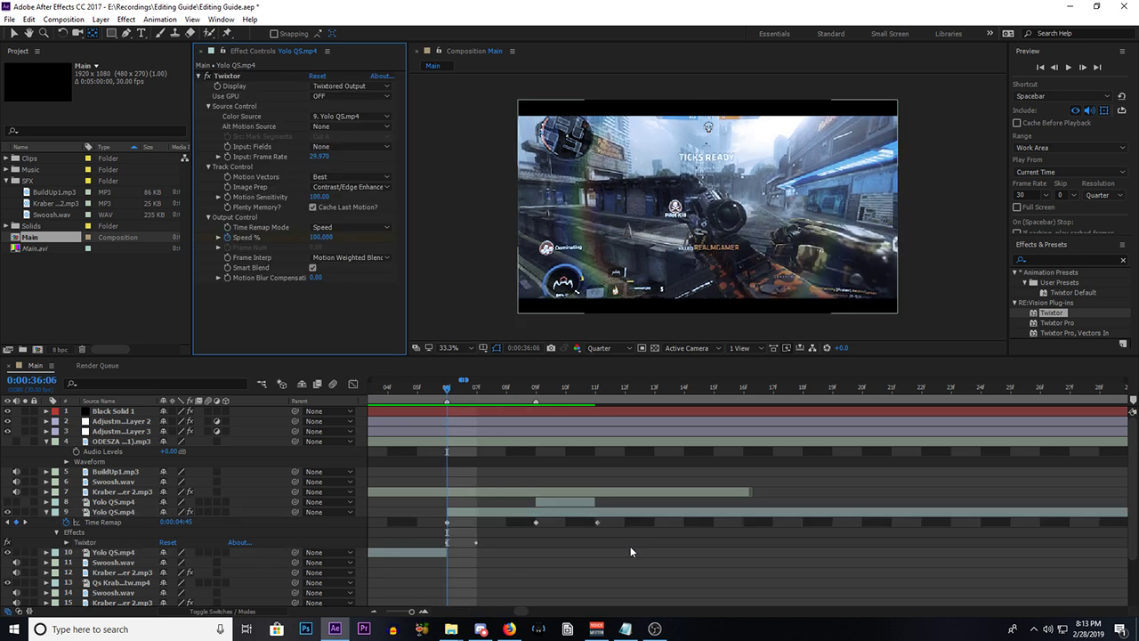
pyautogui.hotkey('ctrl', 'z')
pyautogui.hotkey('ctrl', 'z')
pyautogui.hotkey('ctrl', 'z')
pyautogui.hotkey('ctrl', 'z')
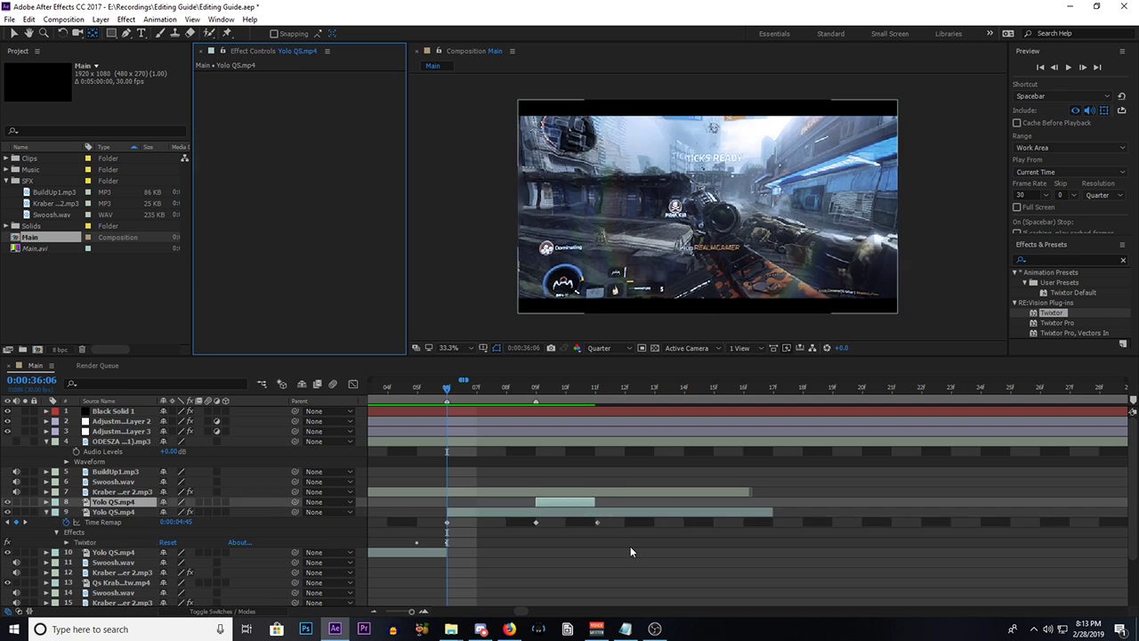
# Step: Undo the remaining Twixtor and split edits, back to a single Yolo QS.mp4 clip on layer 8 ending at 0:00:36:11
pyautogui.hotkey('ctrl', 'z')
pyautogui.hotkey('ctrl', 'z')
pyautogui.hotkey('ctrl', 'z')
pyautogui.hotkey('ctrl', 'z')
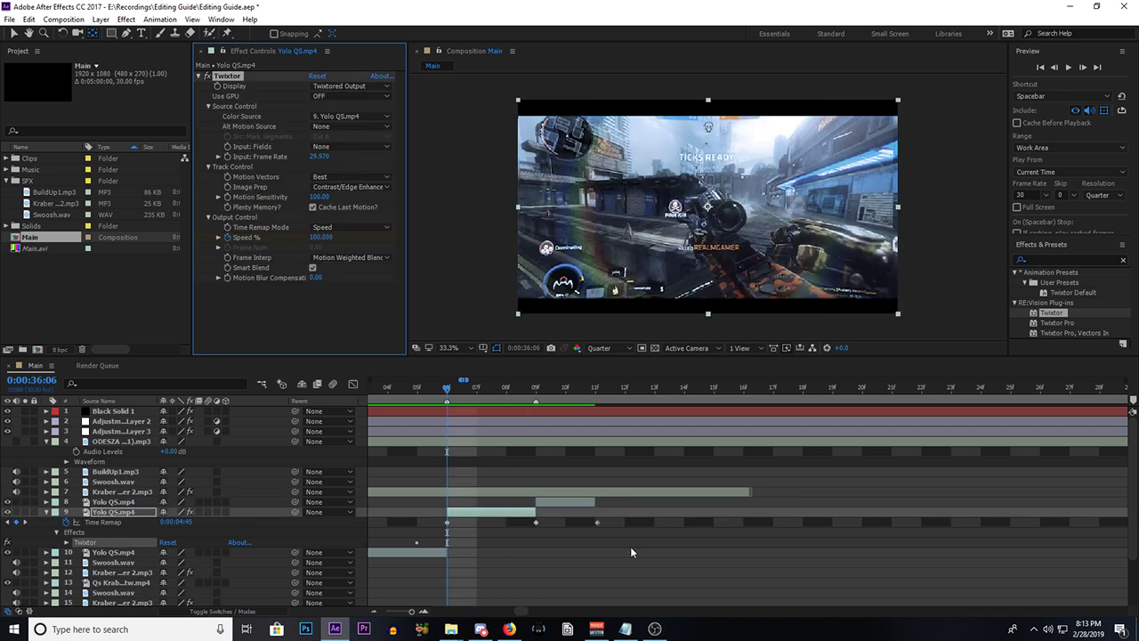
pyautogui.press('space')
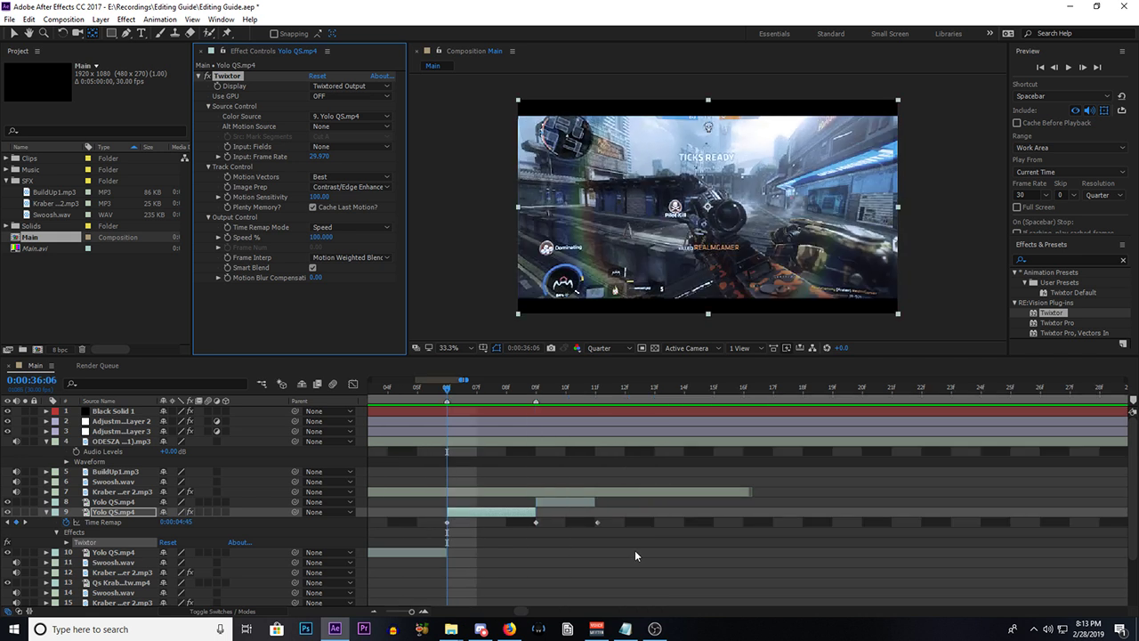
pyautogui.hotkey('ctrl', 'z')
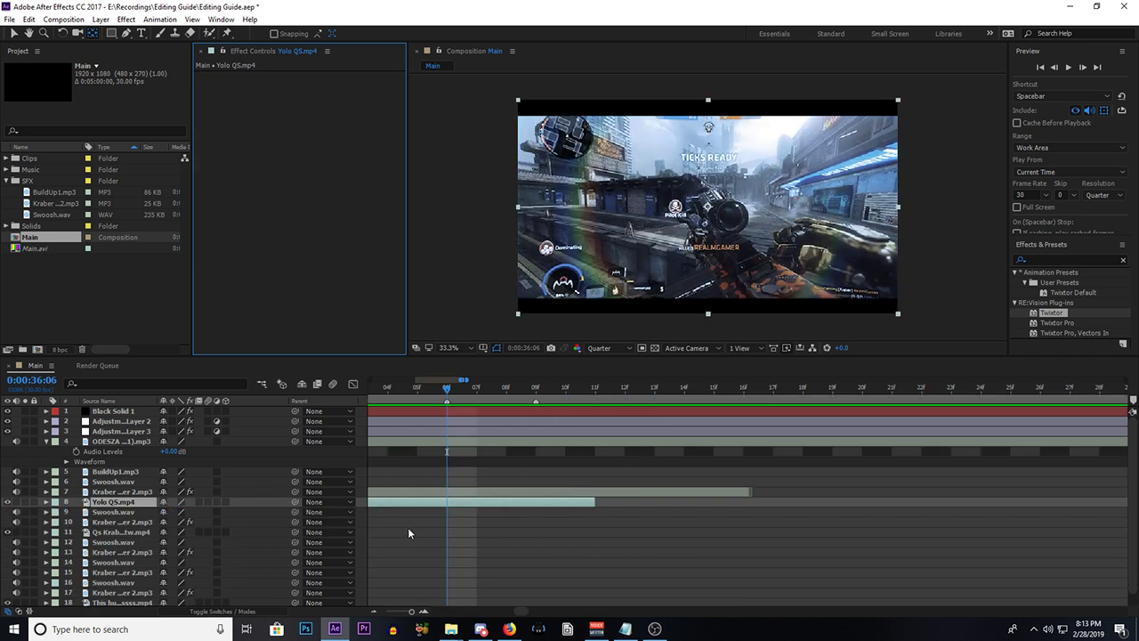
# Step: Reveal layer 8's Time Remap keyframes and review the clip from 0:00:35:02 to 0:00:36:06
pyautogui.press('u')
pyautogui.press('j')
pyautogui.scroll(-2, 503, 541)
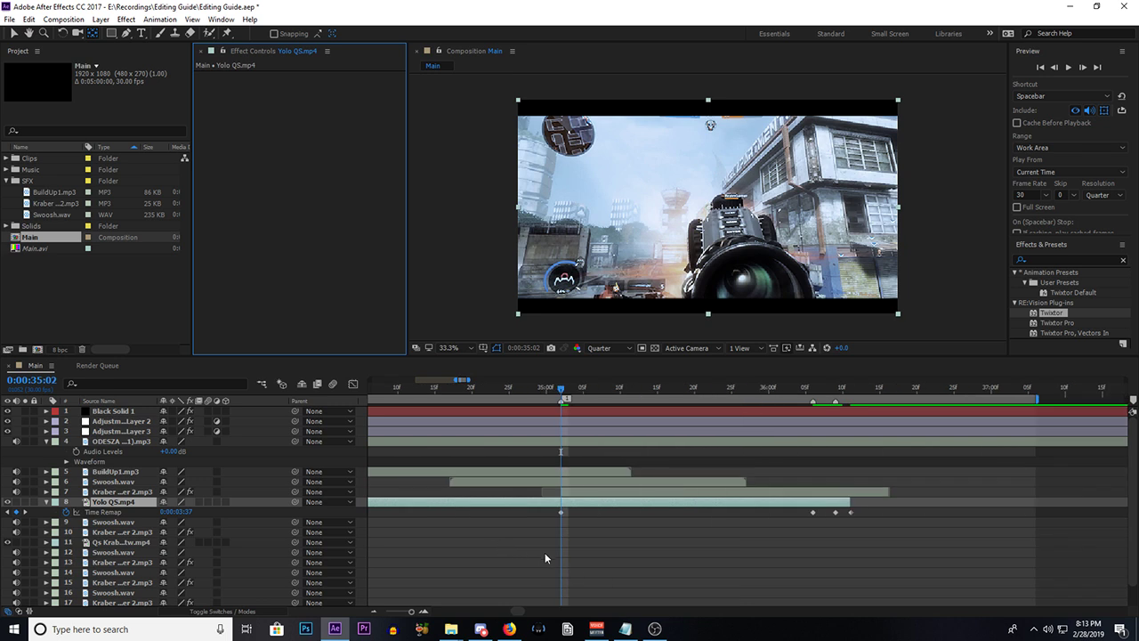
pyautogui.scroll(1, 568, 540)
pyautogui.press('space')
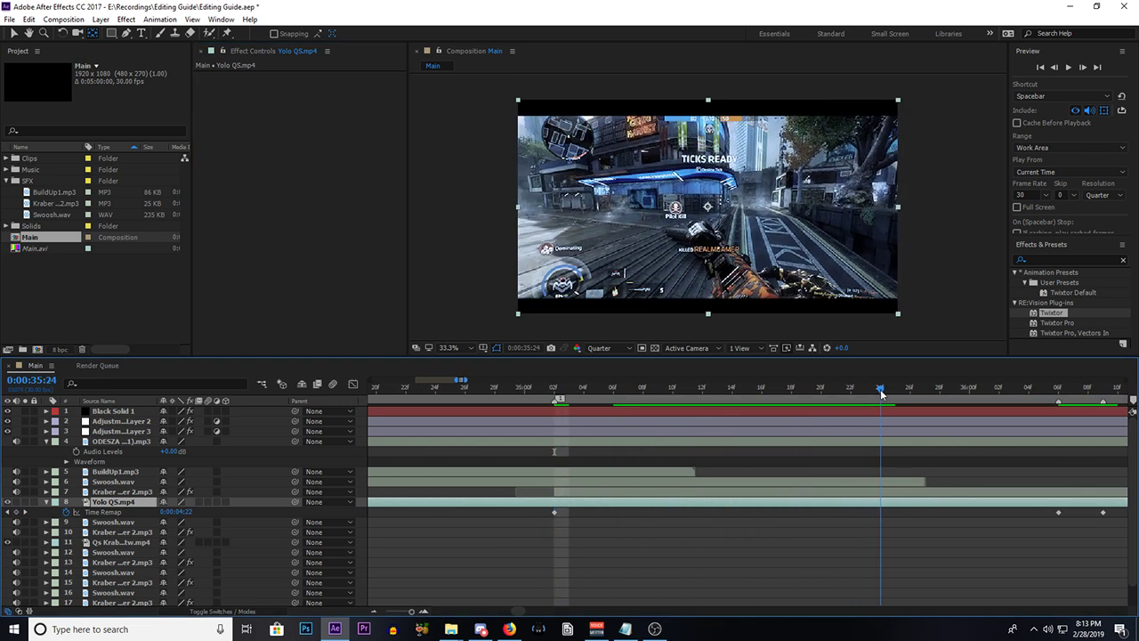
pyautogui.scroll(-3, 837, 452)
pyautogui.scroll(3, 836, 452)
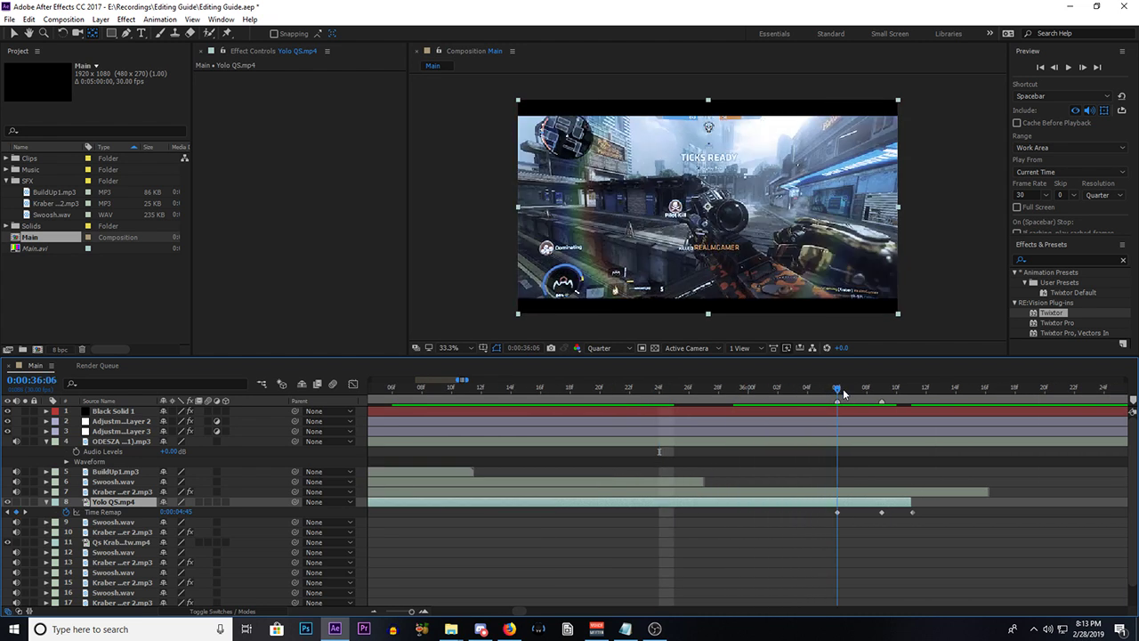
# Step: Add a Time Remap keyframe on layer 8 at 0:00:36:07 and delete the one at 0:00:36:06
pyautogui.moveTo(844, 391); pyautogui.dragTo(820, 391)
pyautogui.scroll(1, 884, 514)
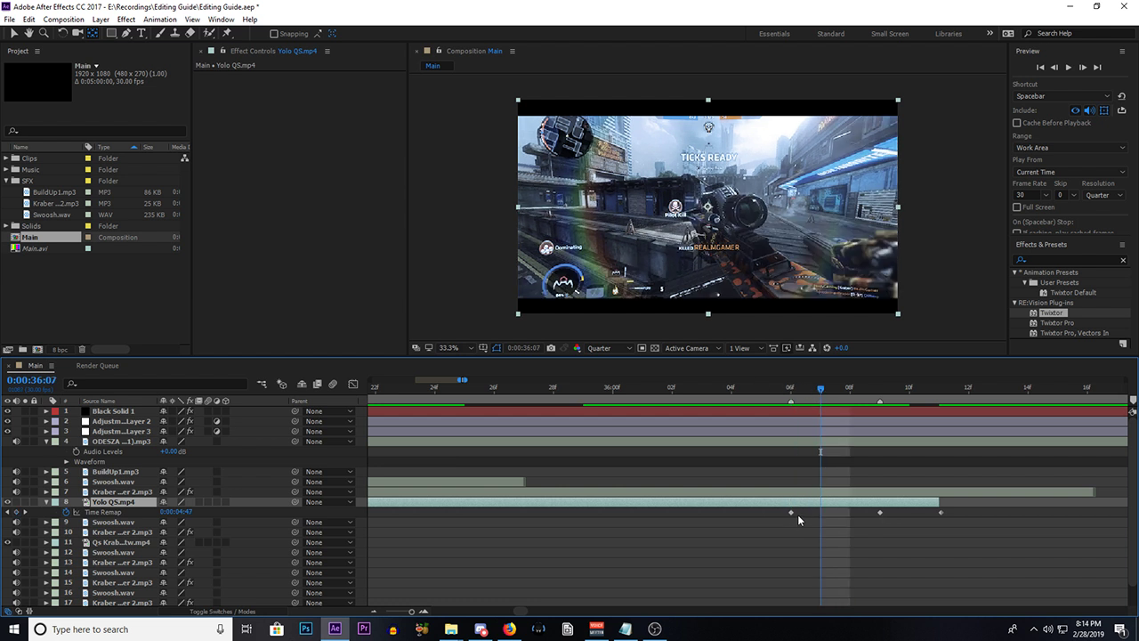
pyautogui.click(16, 512)
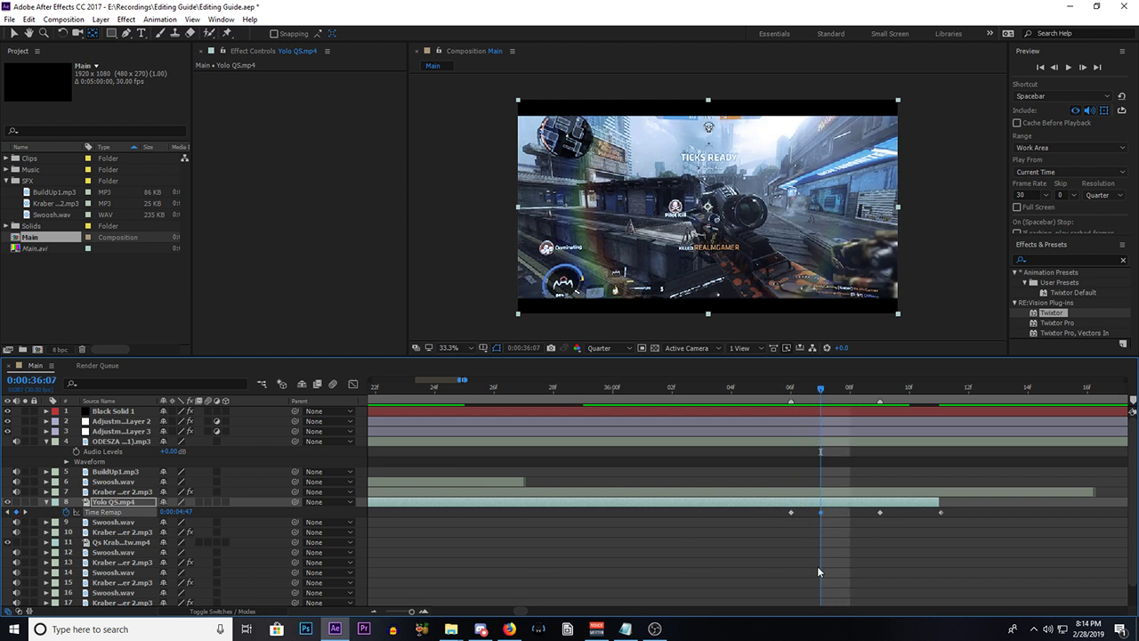
pyautogui.click(793, 510)
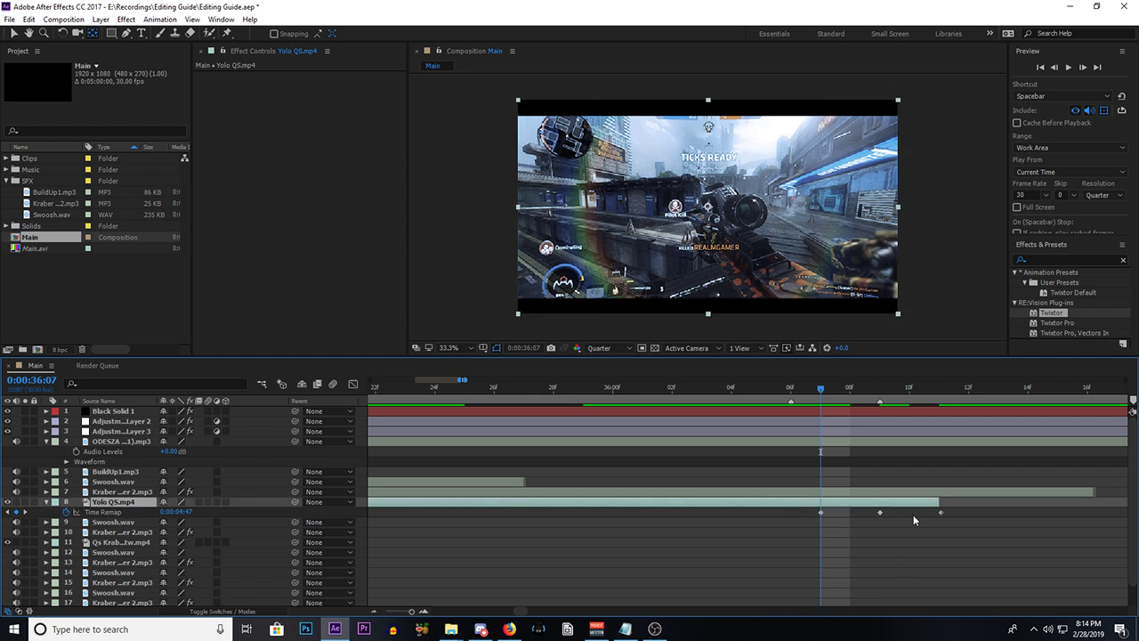
pyautogui.press('Delete')
# Step: Delete layer 8's Time Remap keyframes at 0:00:36:07 and 0:00:36:09
pyautogui.moveTo(890, 517); pyautogui.dragTo(805, 511)
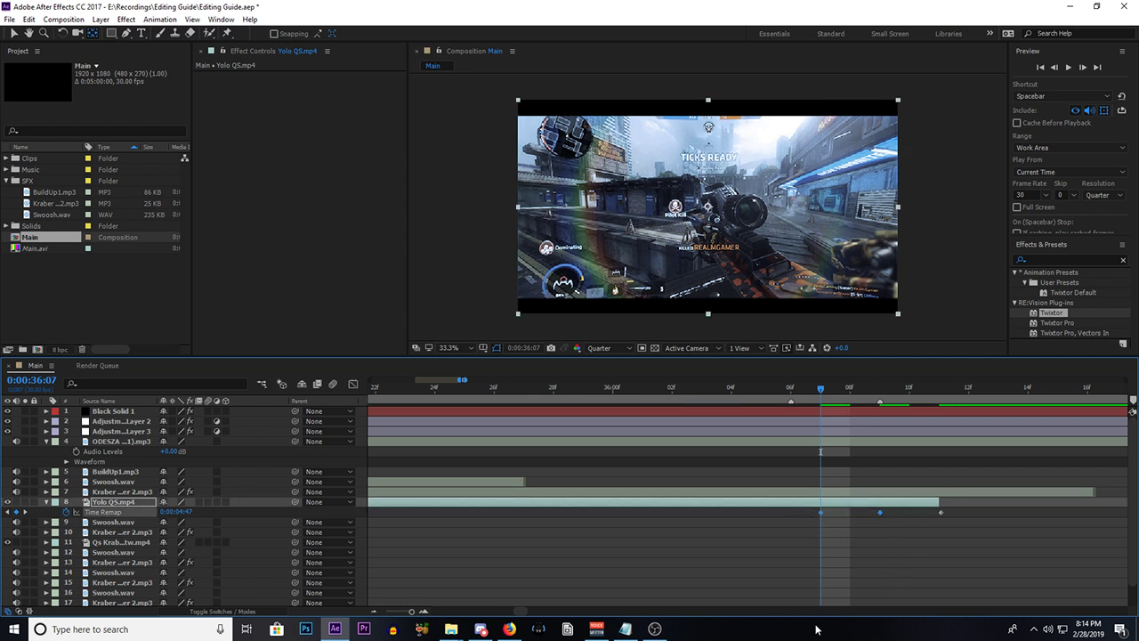
pyautogui.press('Delete')
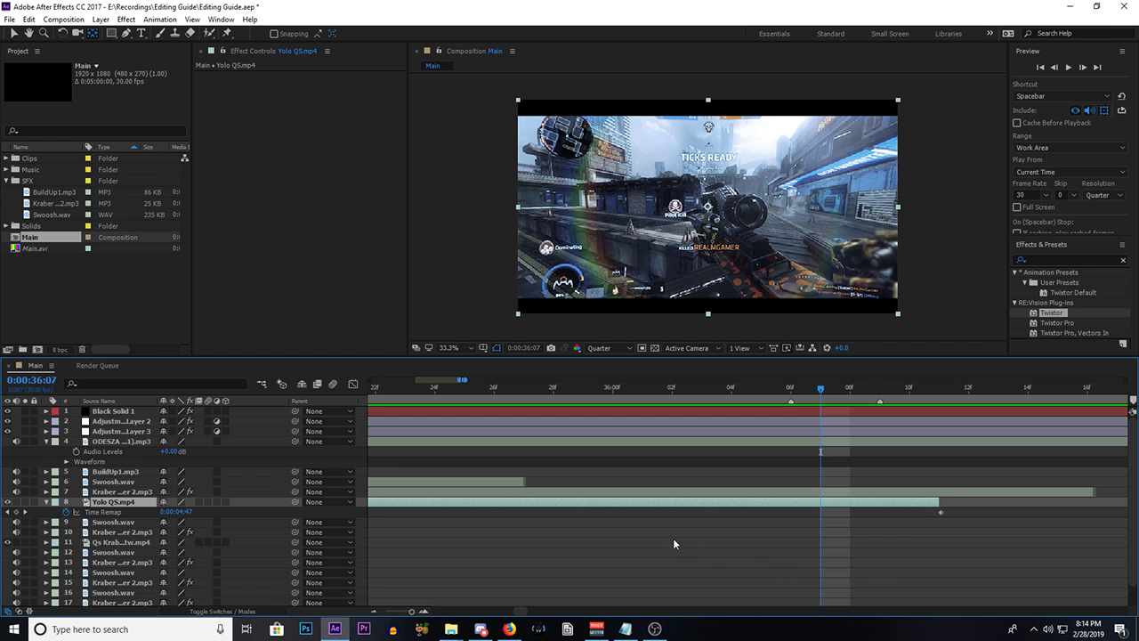
pyautogui.keyDown('alt'); pyautogui.scroll(-3, 672, 535); pyautogui.keyUp('alt')
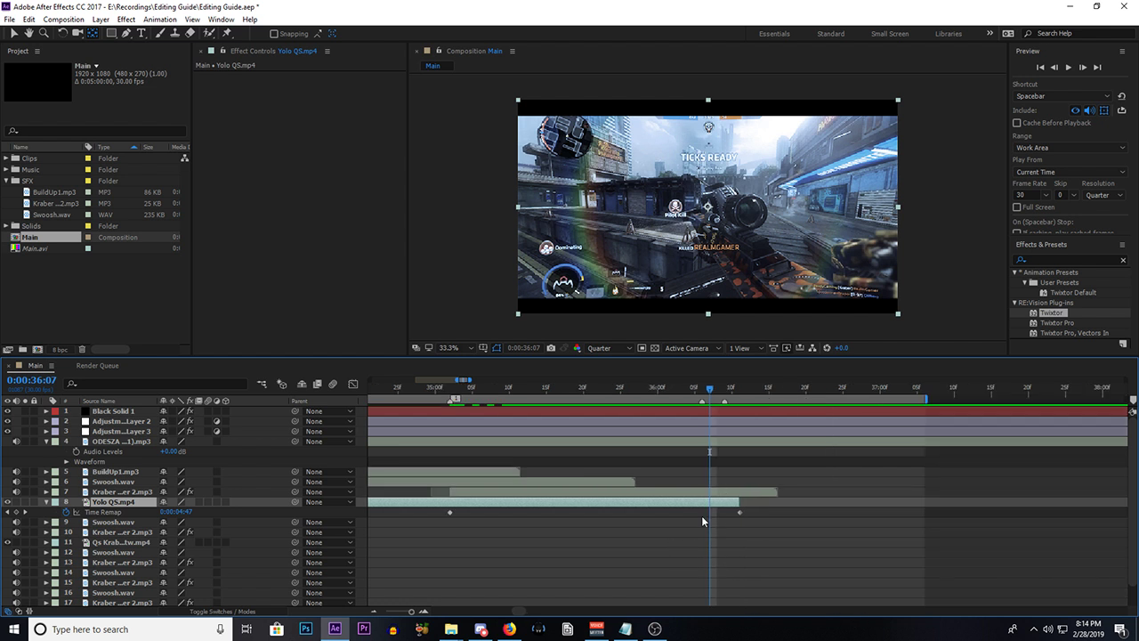
# Step: Split the Yolo QS.mp4 layer at 0:00:36:07 and collapse the properties of its earlier part
pyautogui.keyDown('alt'); pyautogui.scroll(3, 723, 525); pyautogui.keyUp('alt')
pyautogui.moveTo(665, 394)
pyautogui.mouseDown()
pyautogui.moveTo(634, 393)
pyautogui.moveTo(662, 394)
pyautogui.mouseUp()
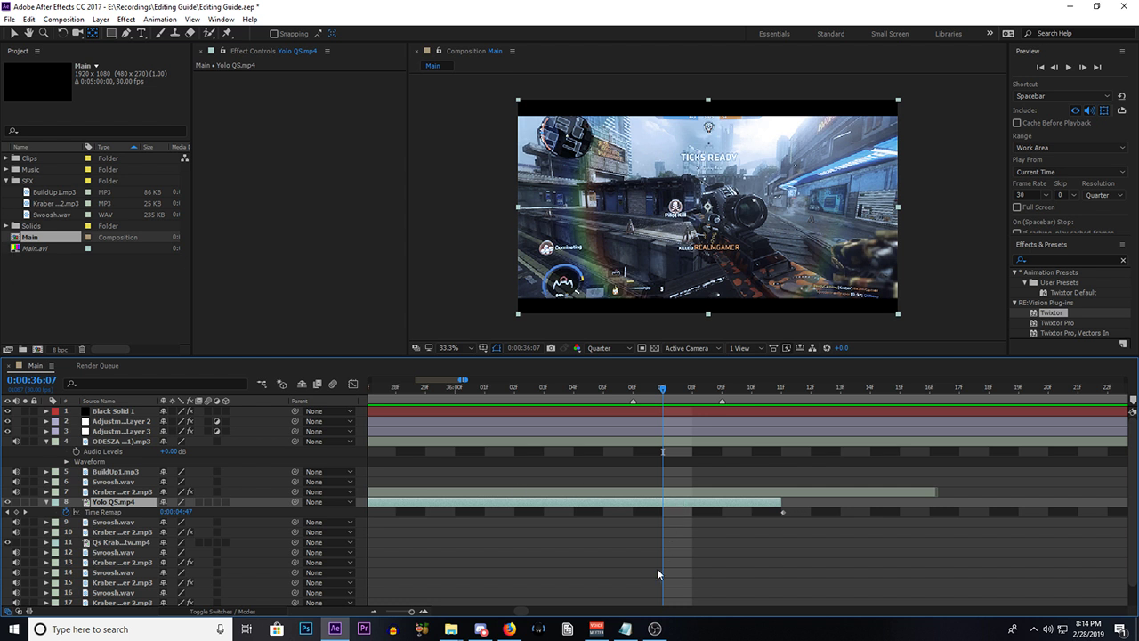
pyautogui.hotkey('ctrl', 'shift', 'd')
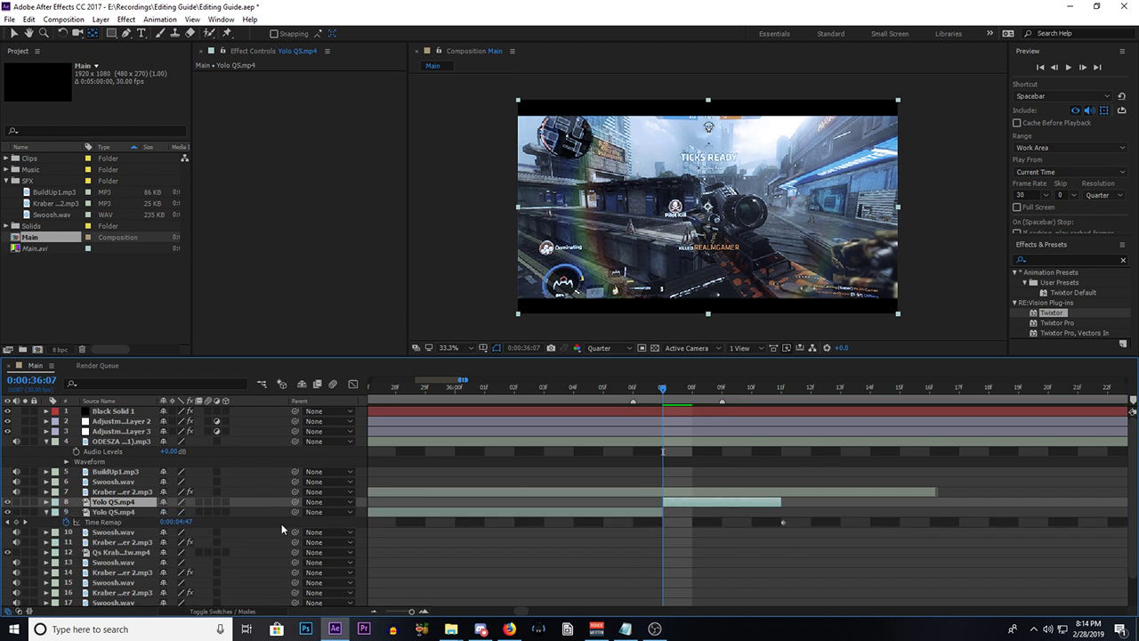
pyautogui.click(110, 513)
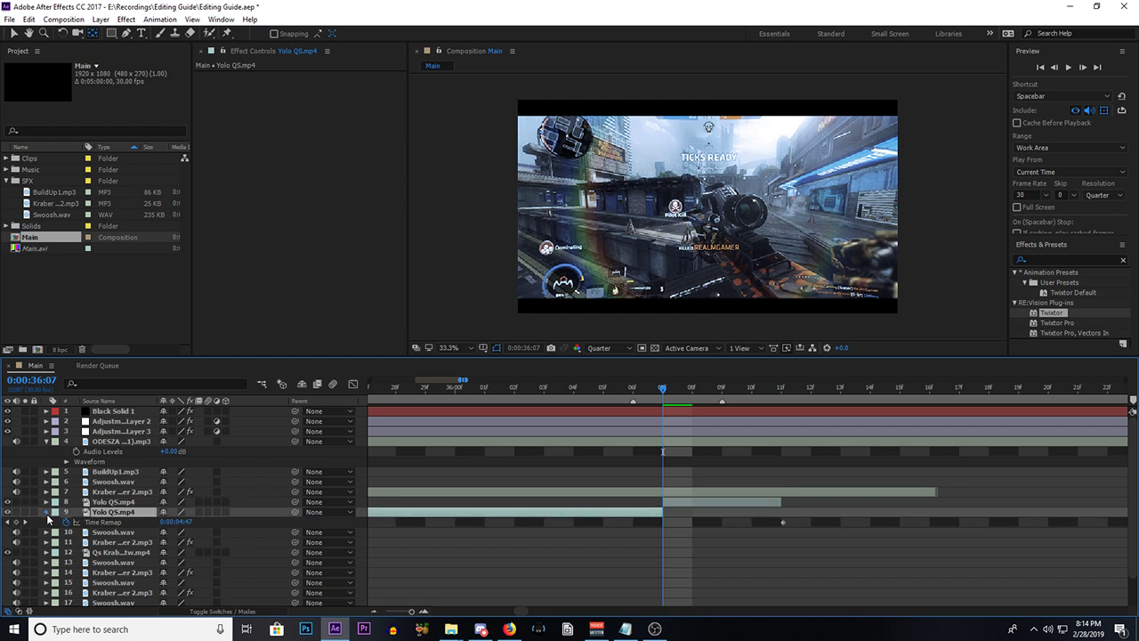
pyautogui.click(47, 513)
# Step: Check the time remapping setting on the Yolo QS.mp4 segment that starts at 0:00:36:07
pyautogui.click(687, 502)
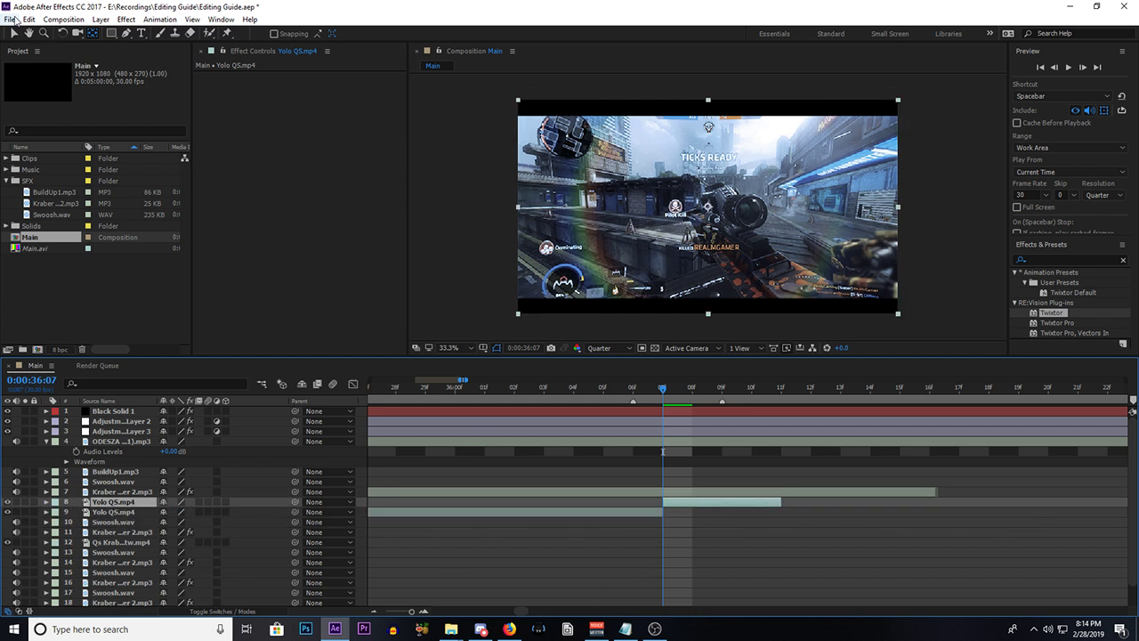
pyautogui.press('v')
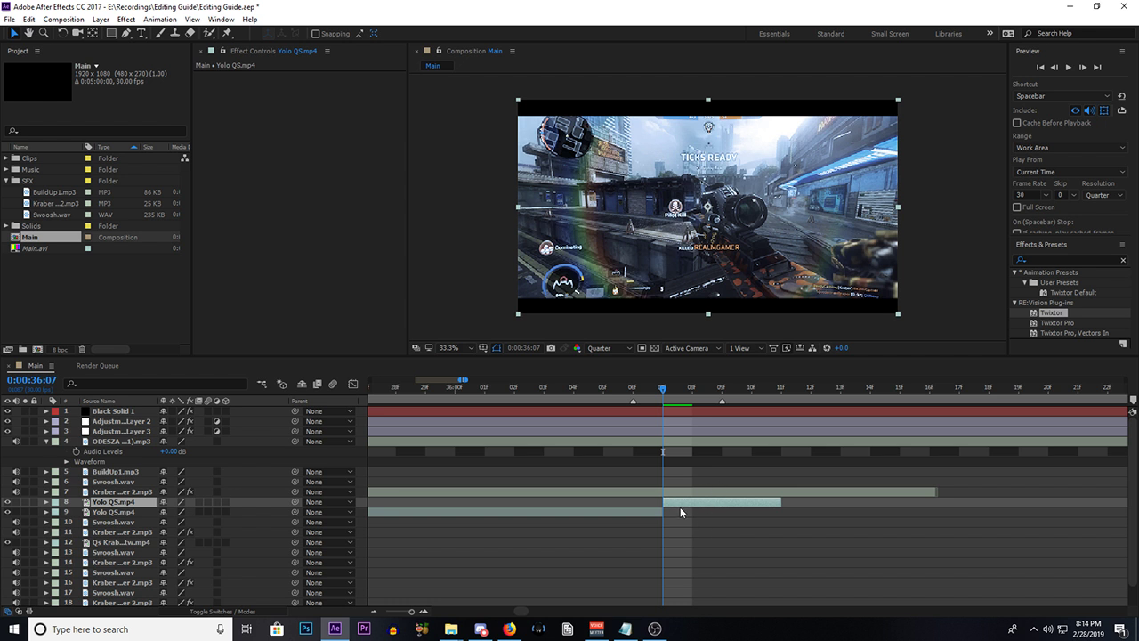
pyautogui.hotkey('ctrl', 'alt', 't')
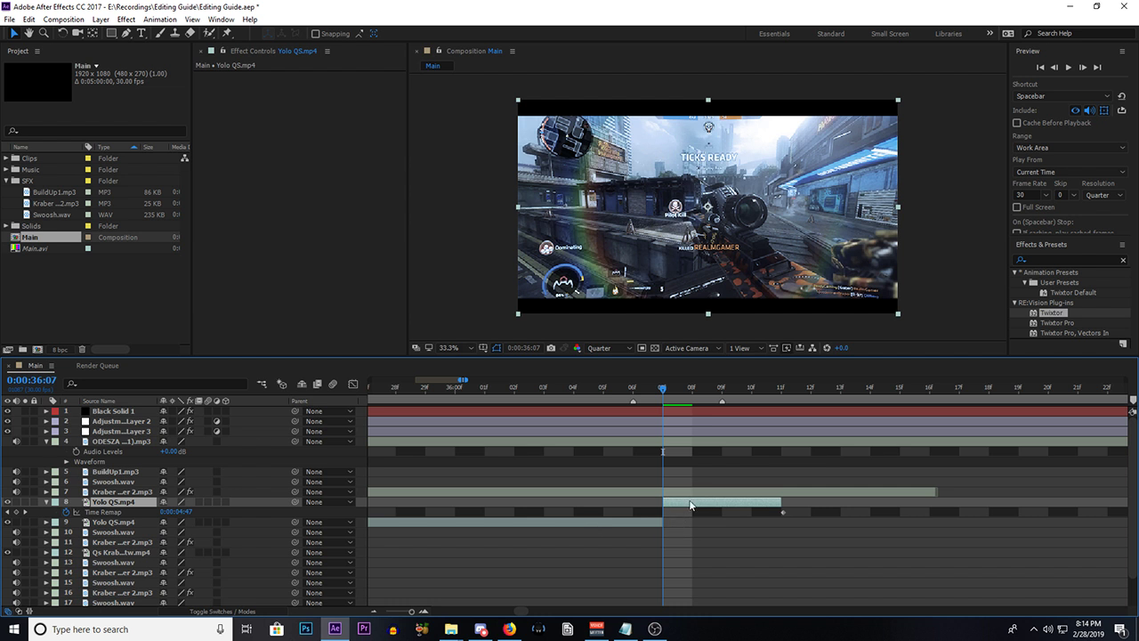
pyautogui.rightClick(671, 502)
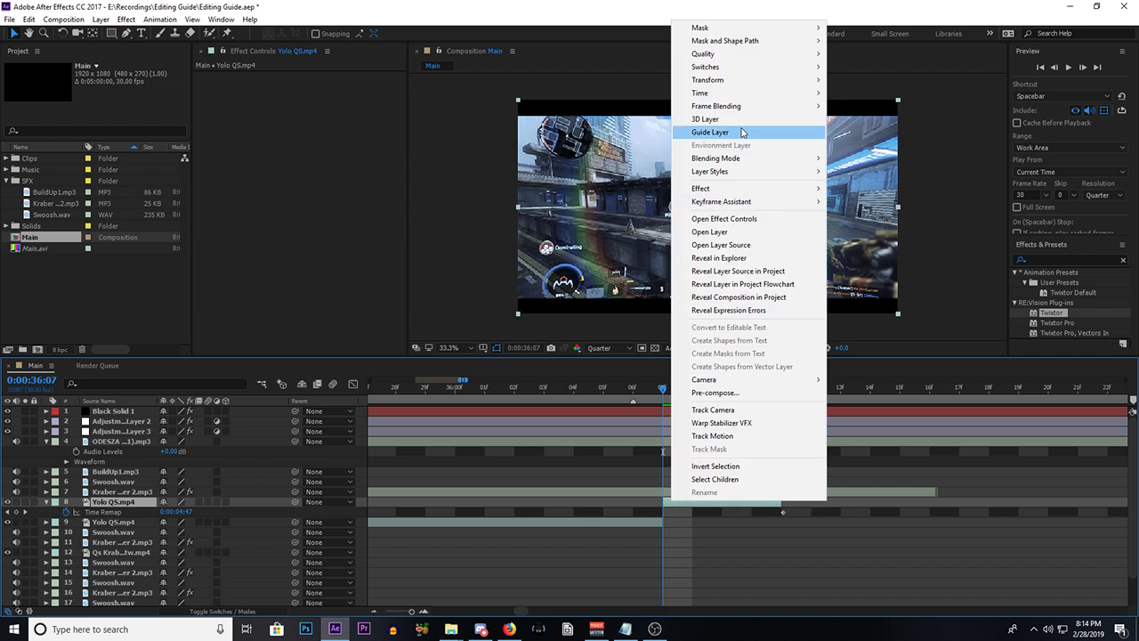
pyautogui.moveTo(763, 95)
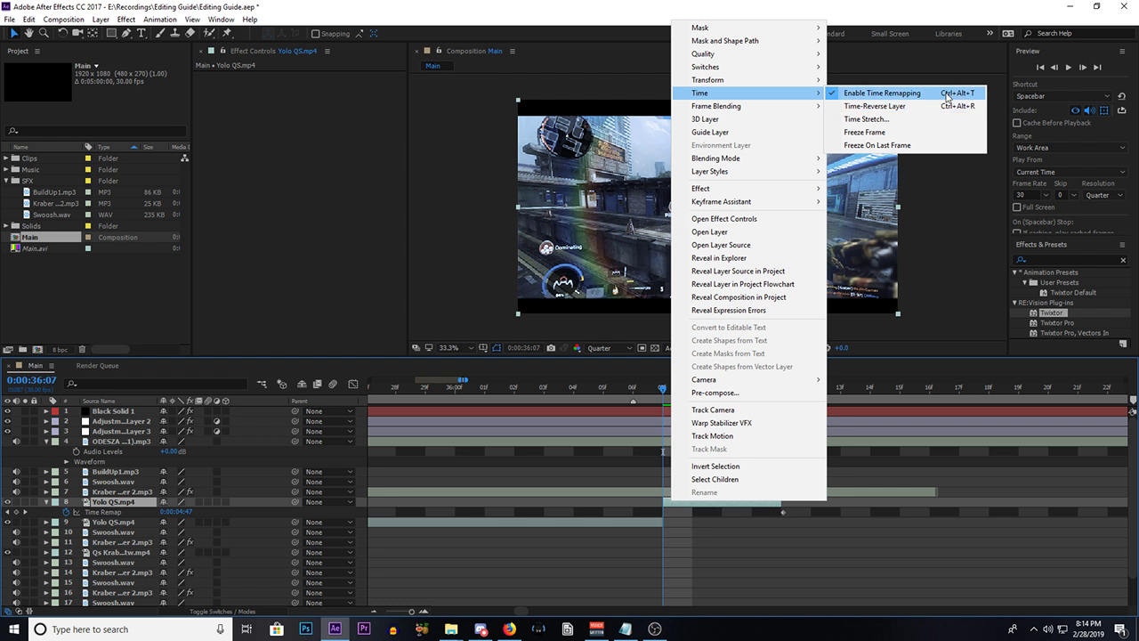
pyautogui.click(696, 512)
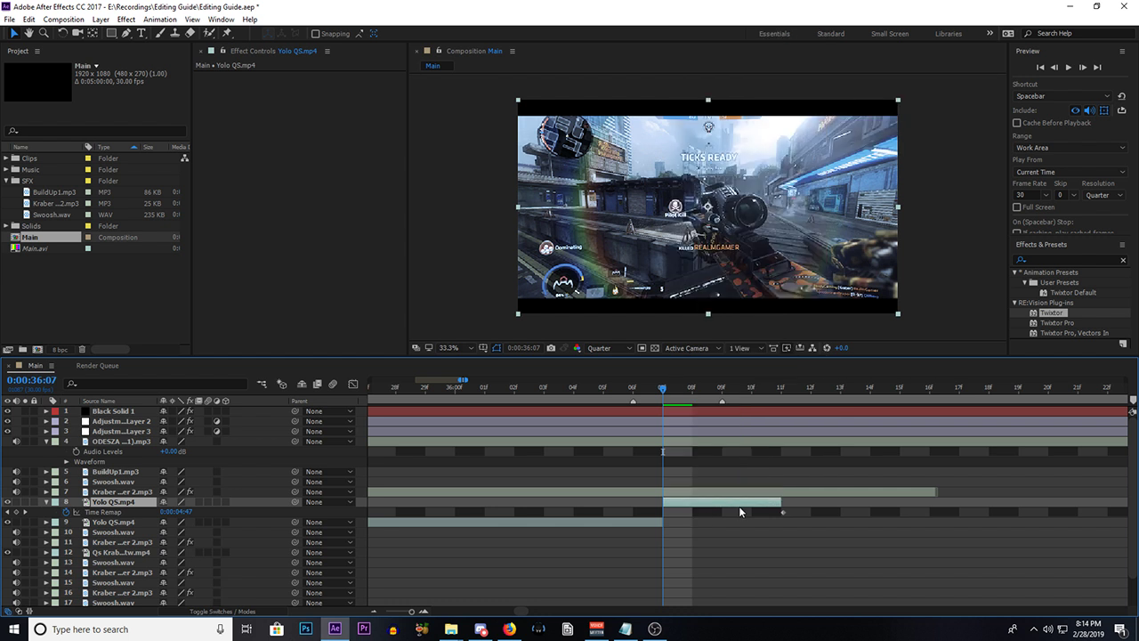
# Step: Pre-compose the Yolo QS.mp4 segment starting at 0:00:36:07 as "Slow Mo", moving all attributes into the new composition
pyautogui.rightClick(683, 505)
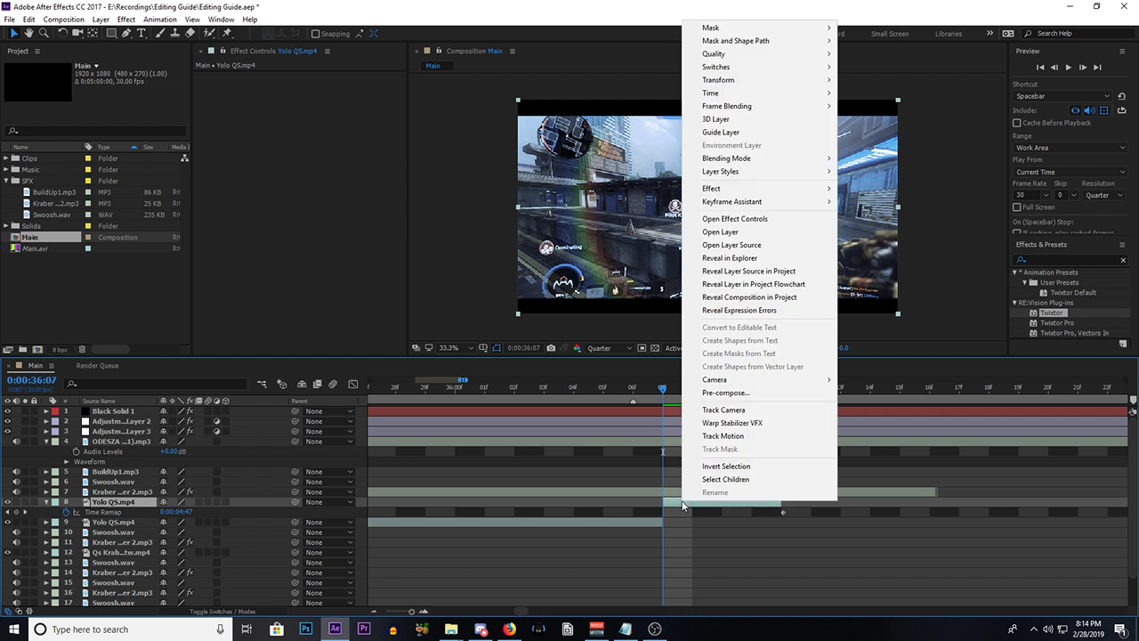
pyautogui.click(726, 393)
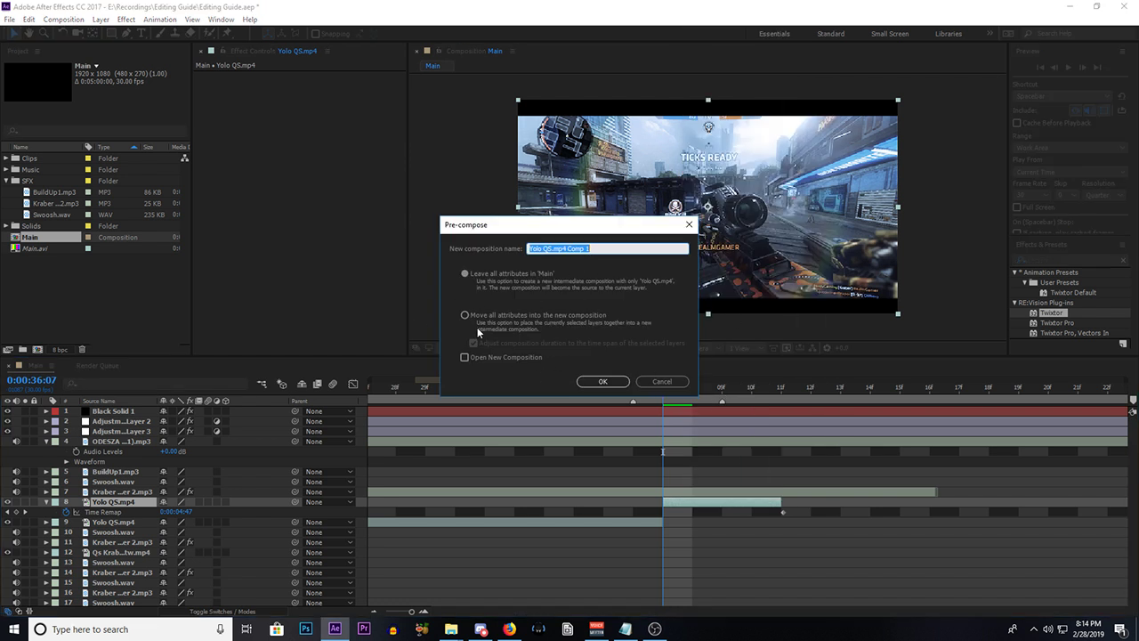
pyautogui.click(468, 316)
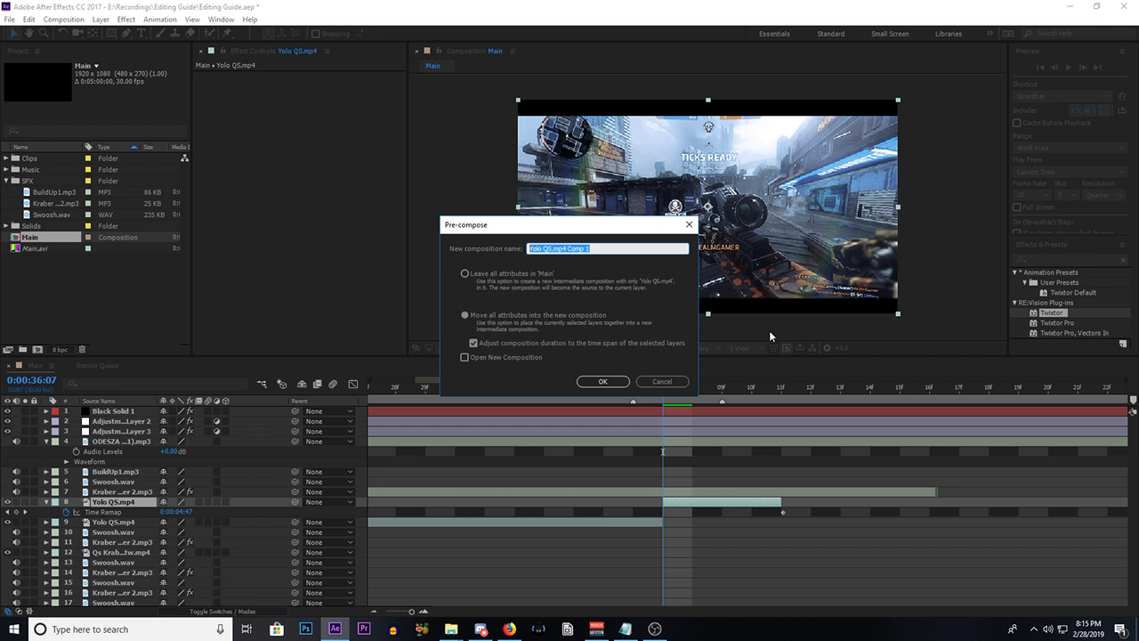
pyautogui.write('Slow Mo')
pyautogui.click(602, 381)
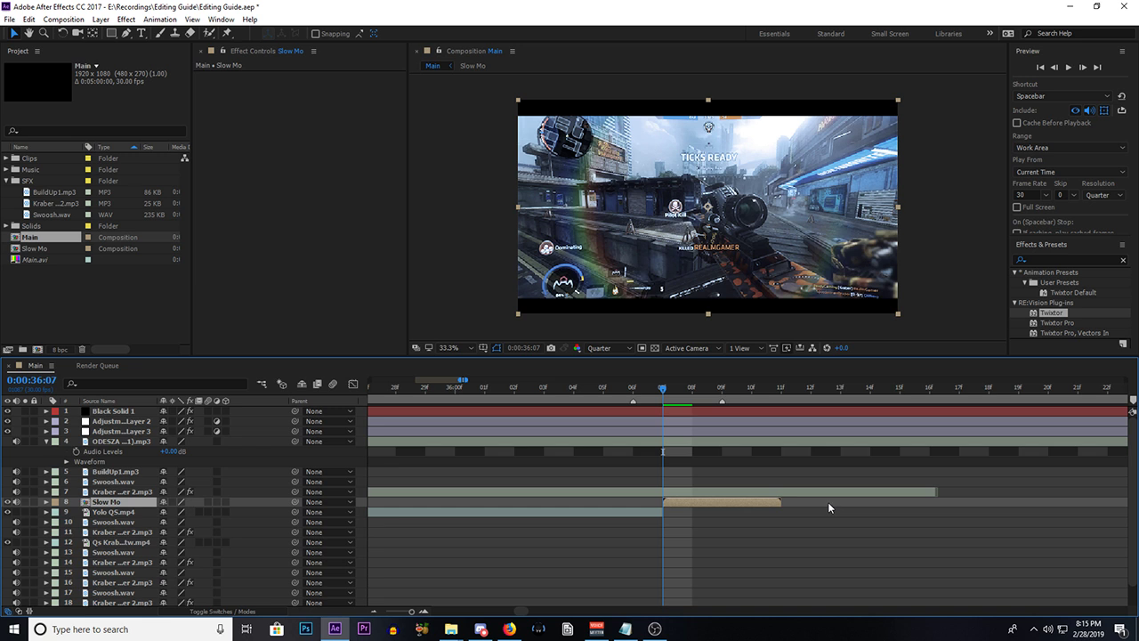
# Step: Minimise After Effects and close the open Downloads, Beats and Replay folder windows
pyautogui.click(1057, 7)
pyautogui.click(1070, 9)
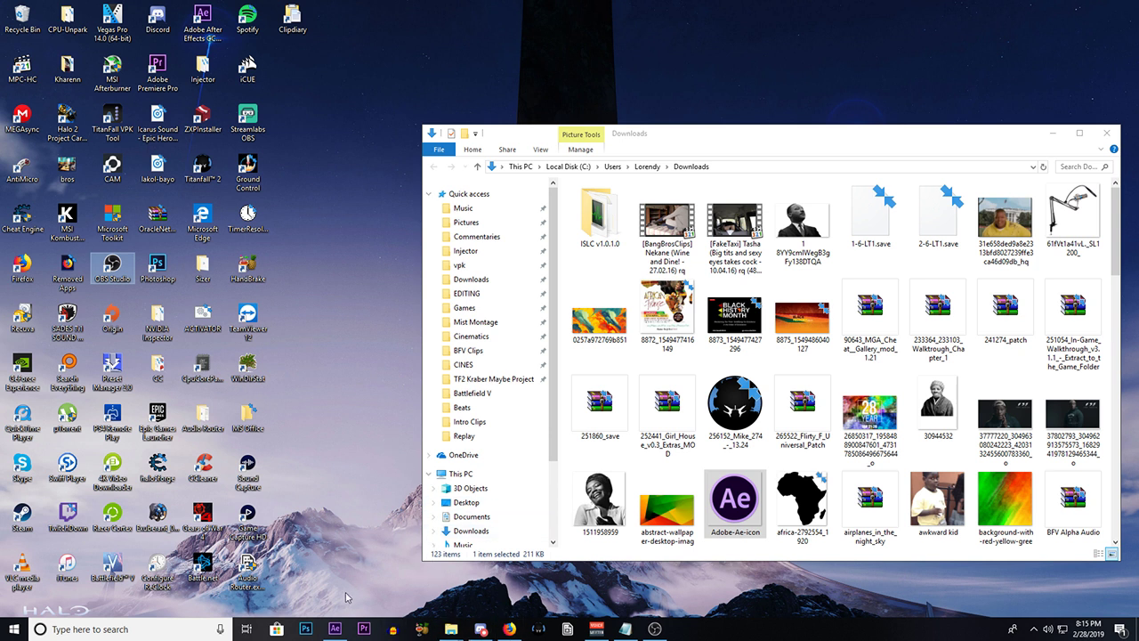
pyautogui.click(1053, 133)
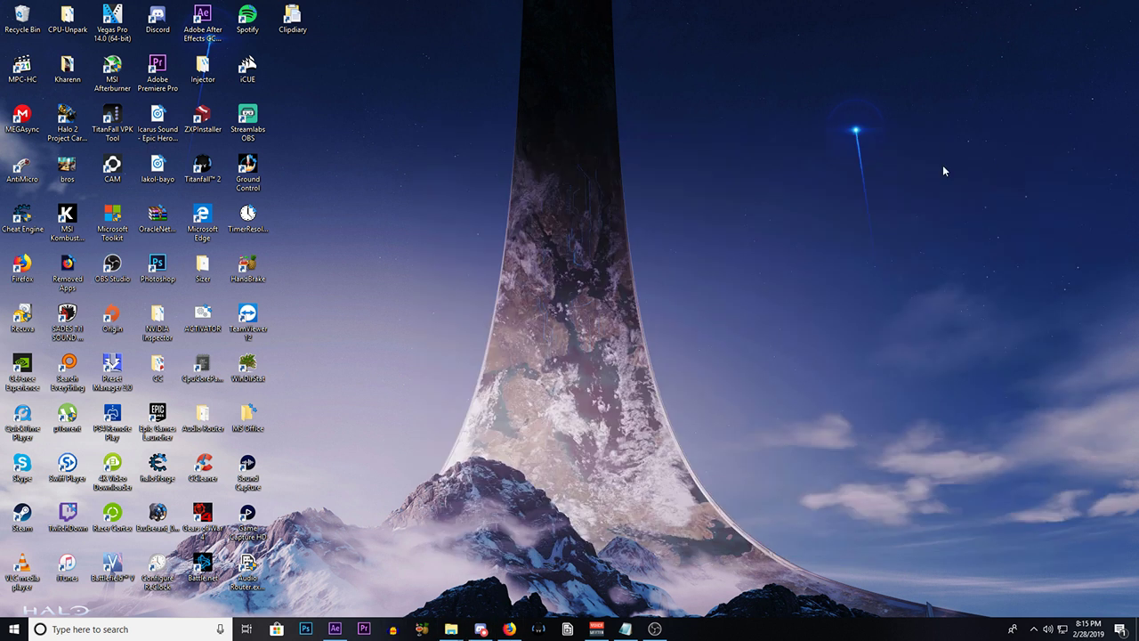
pyautogui.moveTo(451, 627)
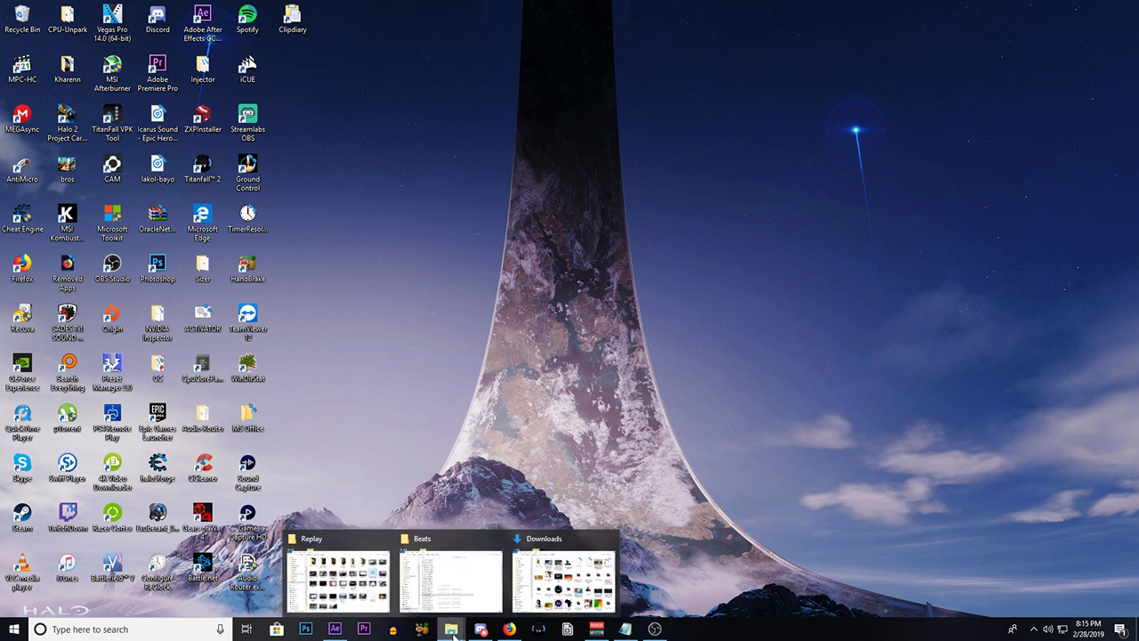
pyautogui.click(612, 539)
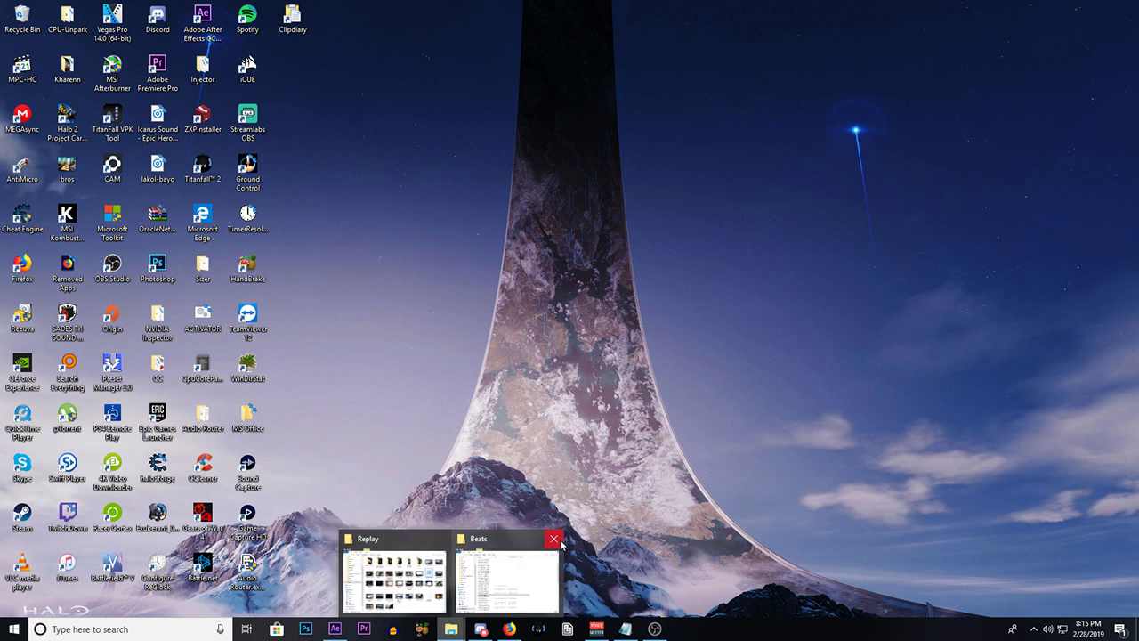
pyautogui.click(558, 540)
pyautogui.click(497, 539)
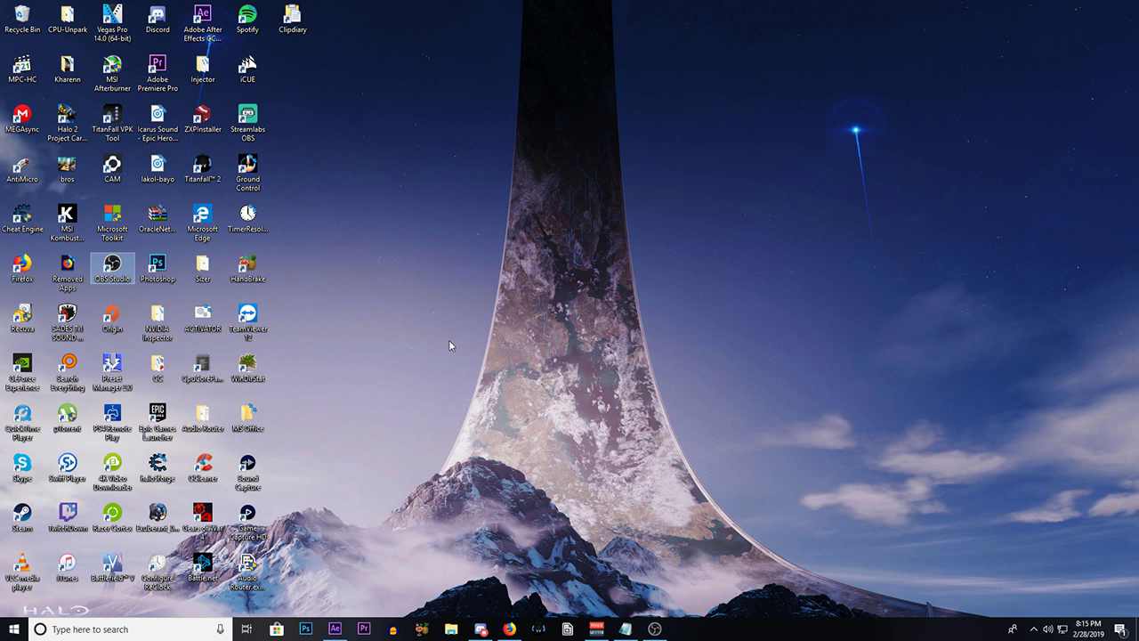
pyautogui.rightClick(479, 286)
pyautogui.moveTo(523, 400)
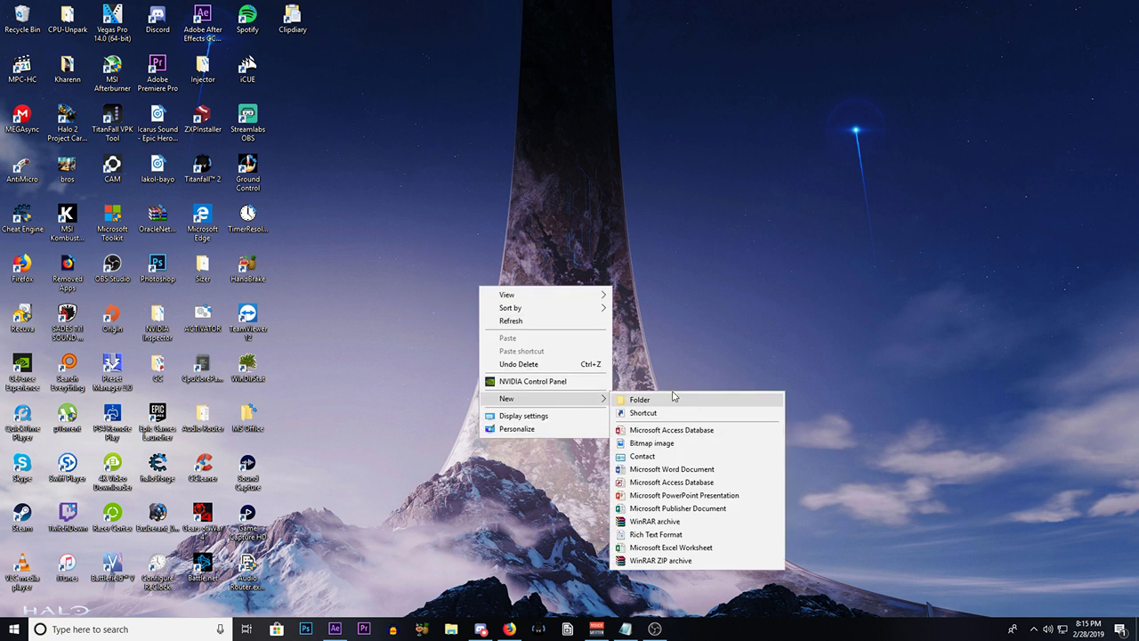
pyautogui.click(711, 338)
pyautogui.rightClick(434, 359)
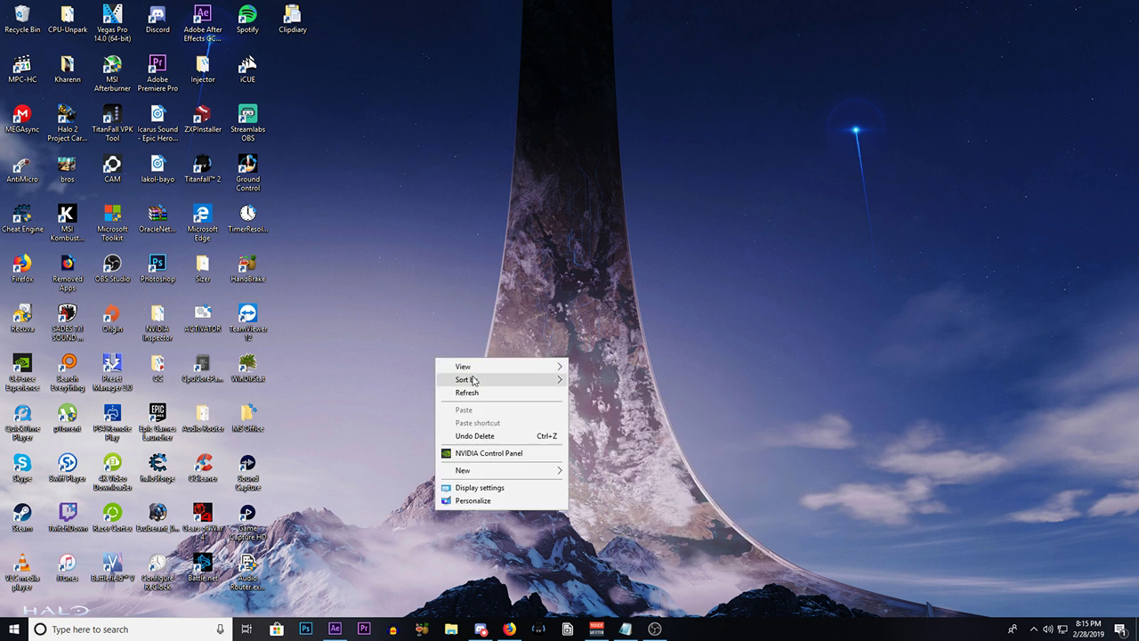
pyautogui.moveTo(523, 470)
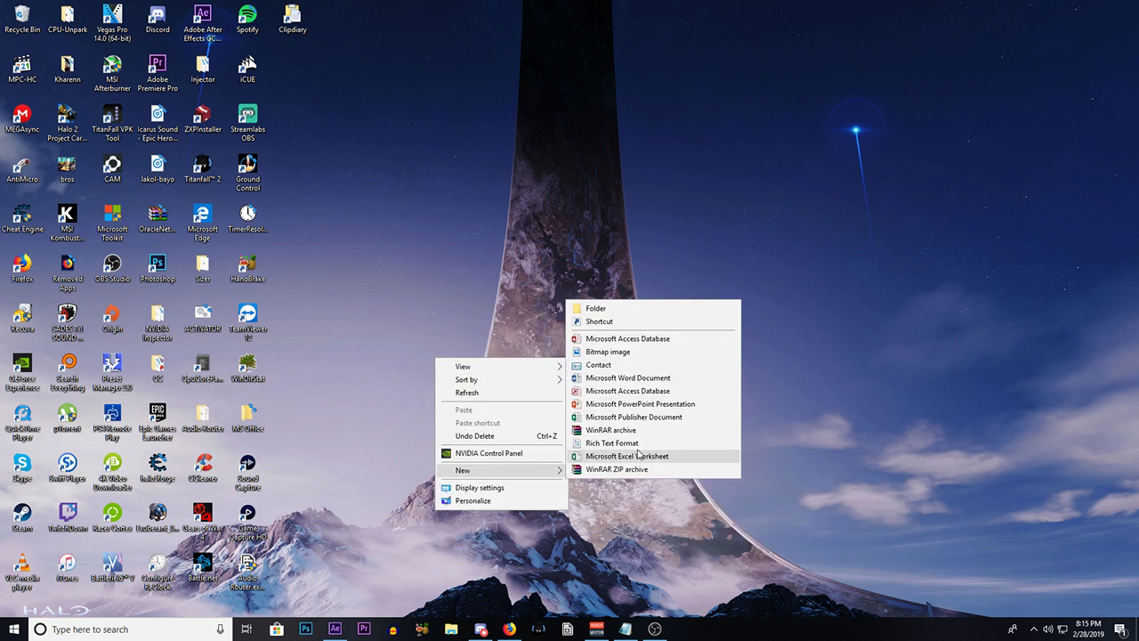
# Step: Find Notepad through the Windows search and open a blank document
pyautogui.click(122, 629)
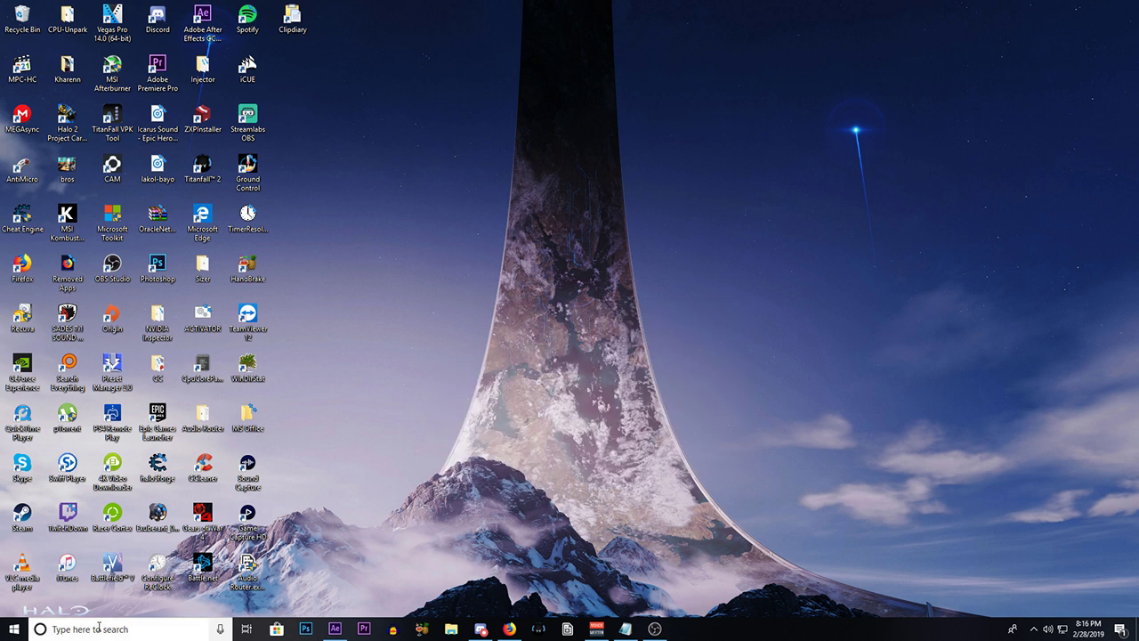
pyautogui.write('w')
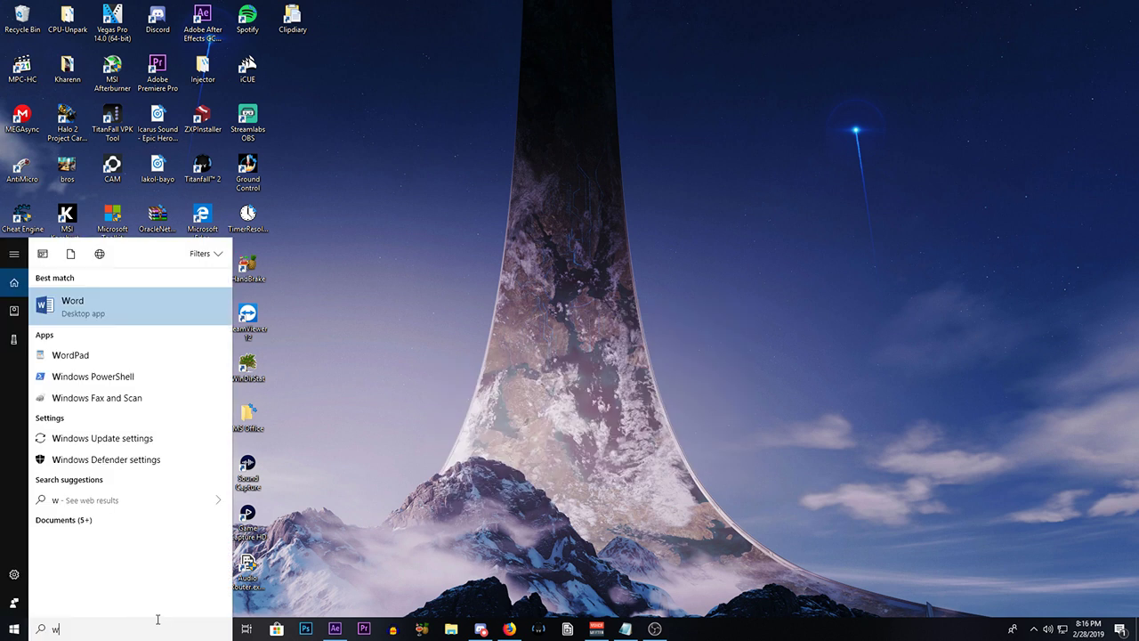
pyautogui.press('BackSpace')
pyautogui.write('note')
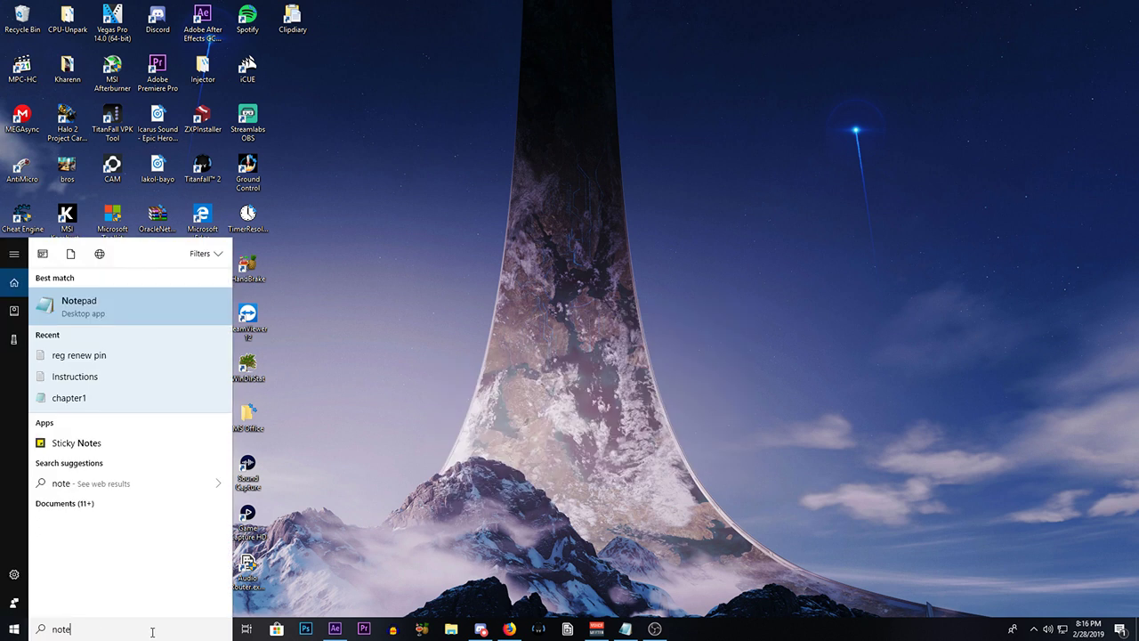
pyautogui.write('p')
pyautogui.click(140, 312)
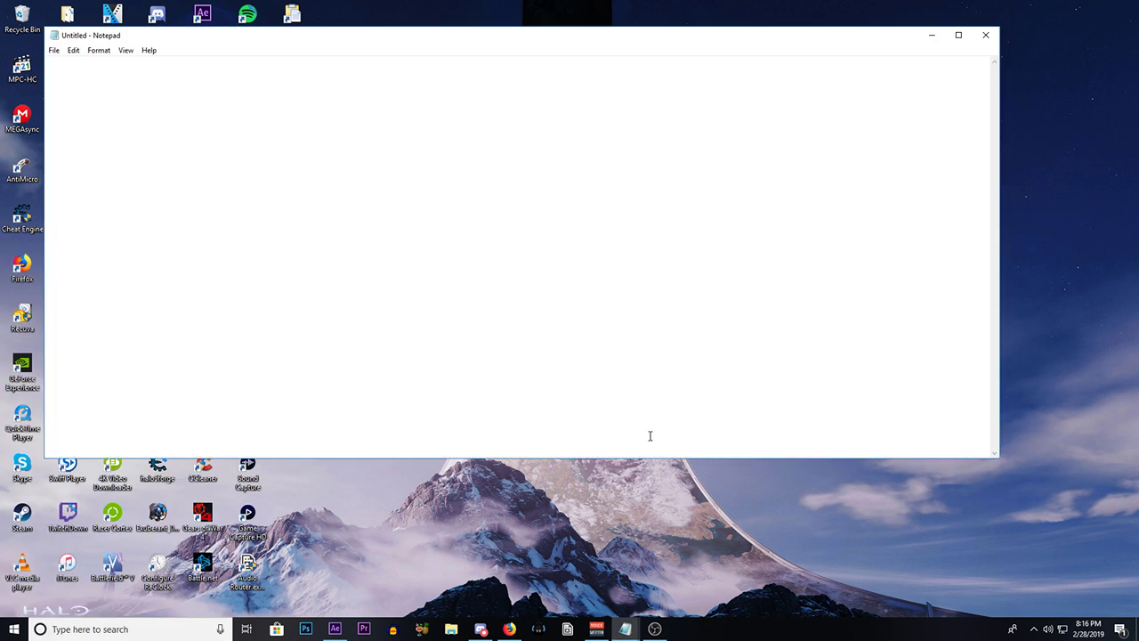
pyautogui.moveTo(884, 41); pyautogui.dragTo(987, 50)
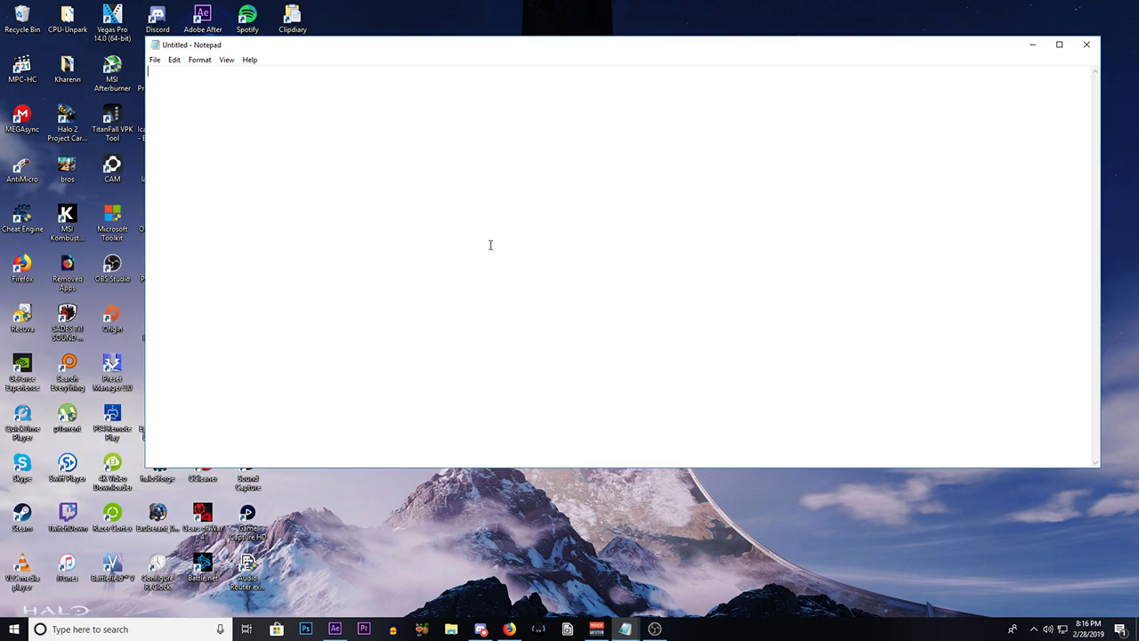
# Step: Enter the filler text "hhsghsgsgs" and save the document to the Desktop as "dD", closing Notepad
pyautogui.write('hhsghagsgs')
pyautogui.click(155, 60)
pyautogui.click(202, 114)
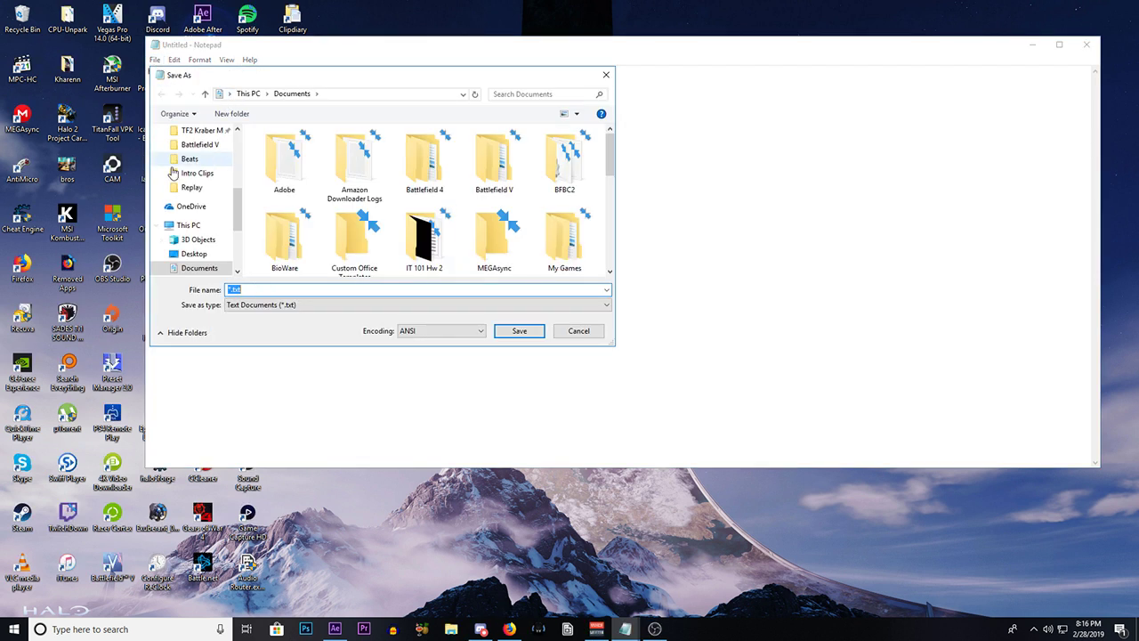
pyautogui.scroll(2, 191, 204)
pyautogui.scroll(-4, 189, 231)
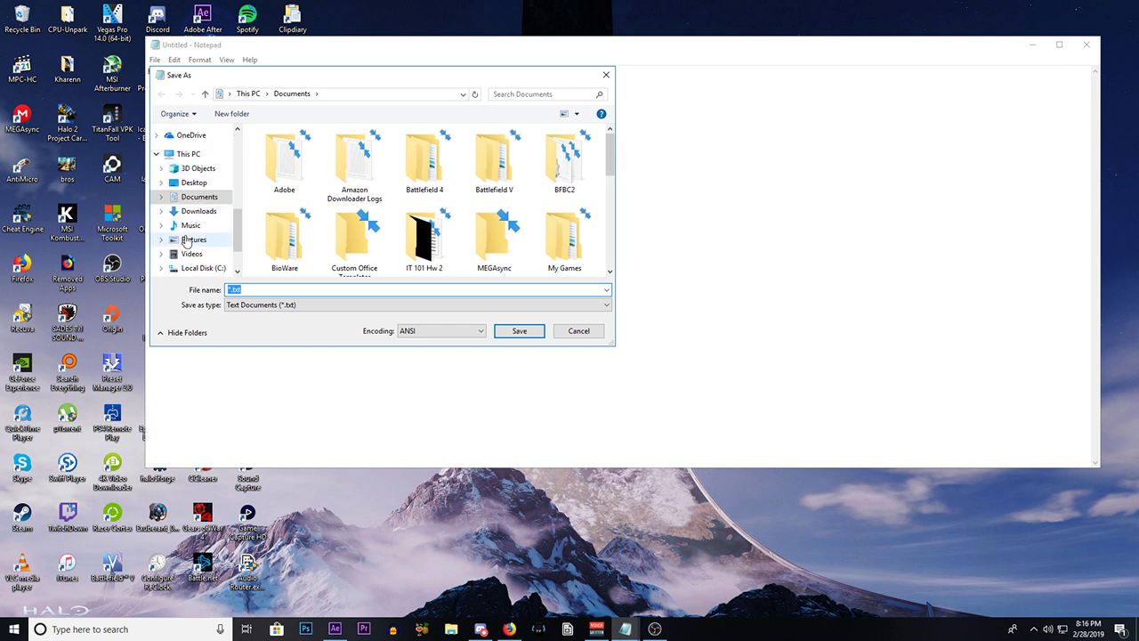
pyautogui.click(190, 183)
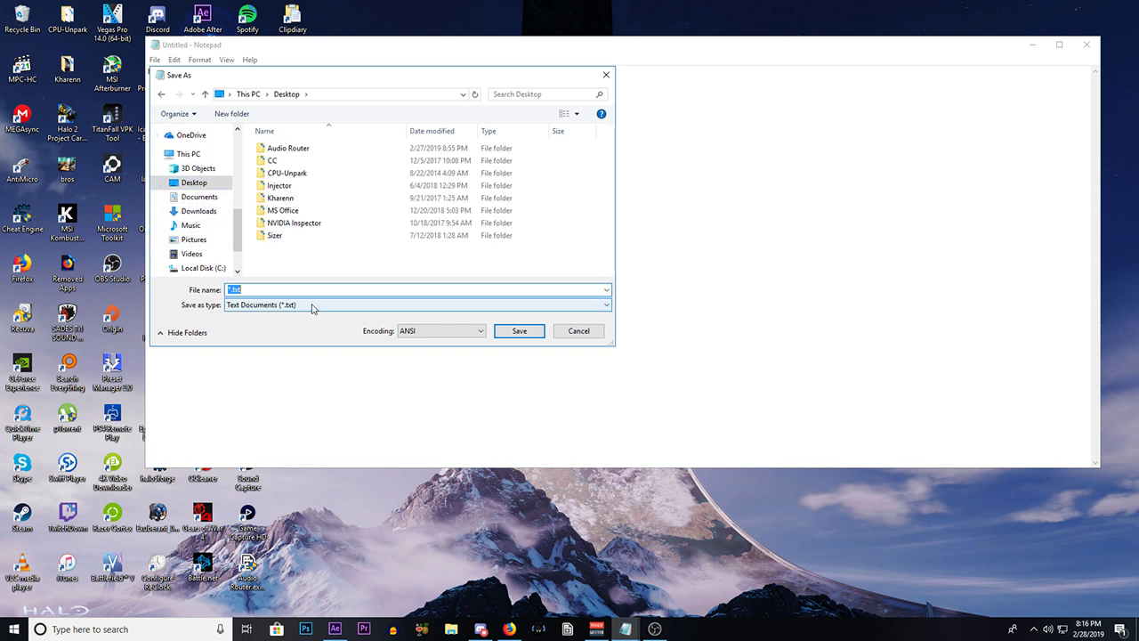
pyautogui.write('dD')
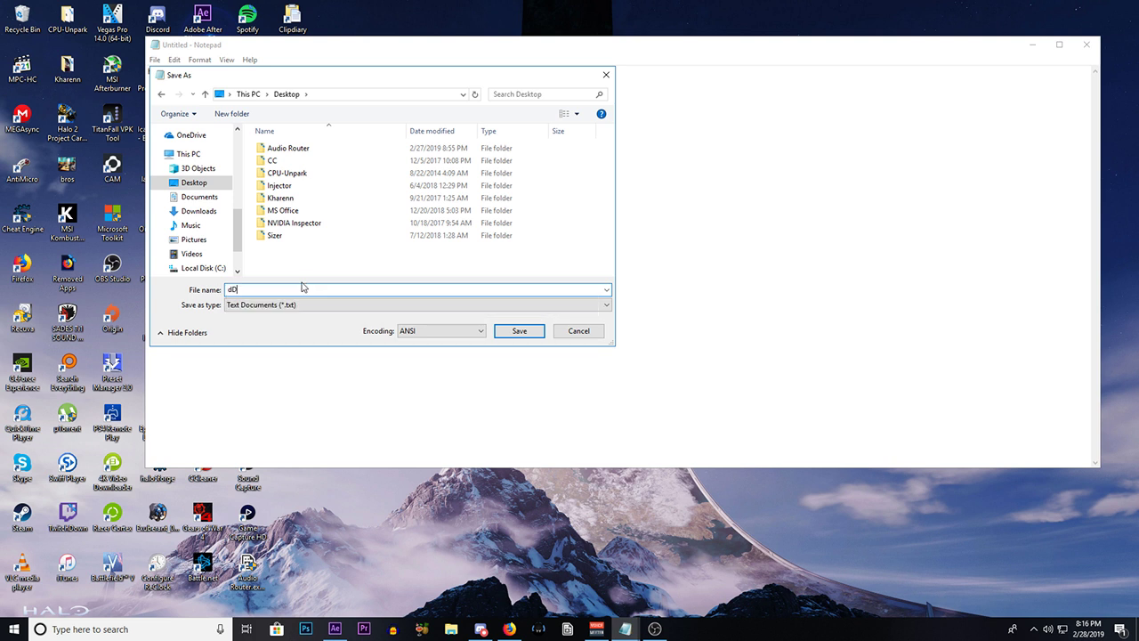
pyautogui.click(503, 332)
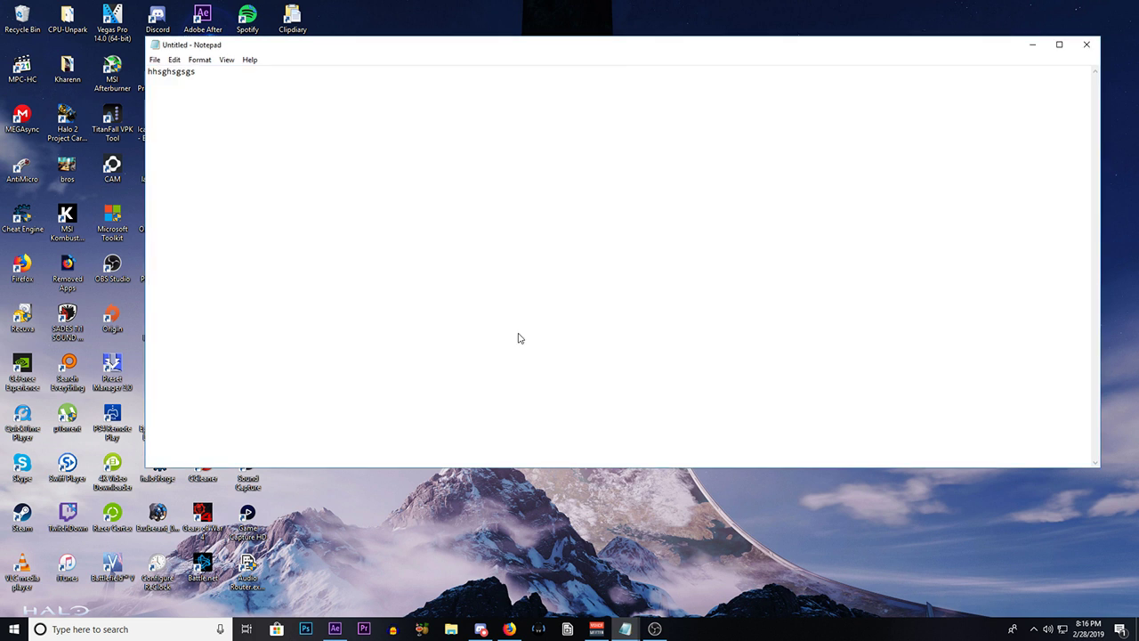
pyautogui.click(1085, 45)
# Step: Create a new desktop folder named "sADS"
pyautogui.click(294, 73)
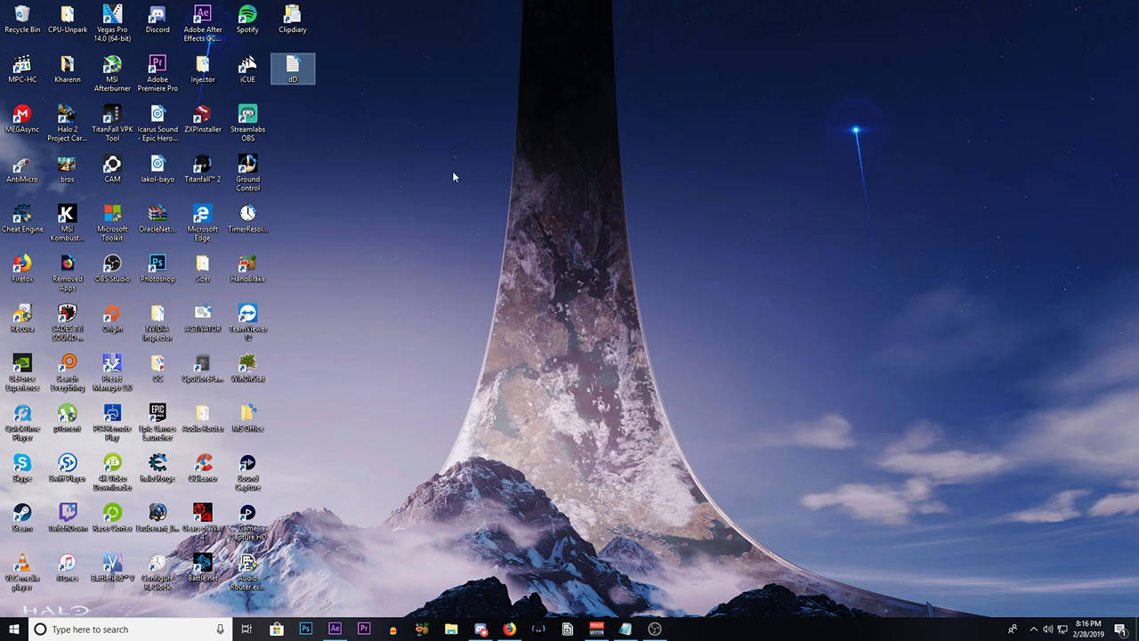
pyautogui.rightClick(353, 107)
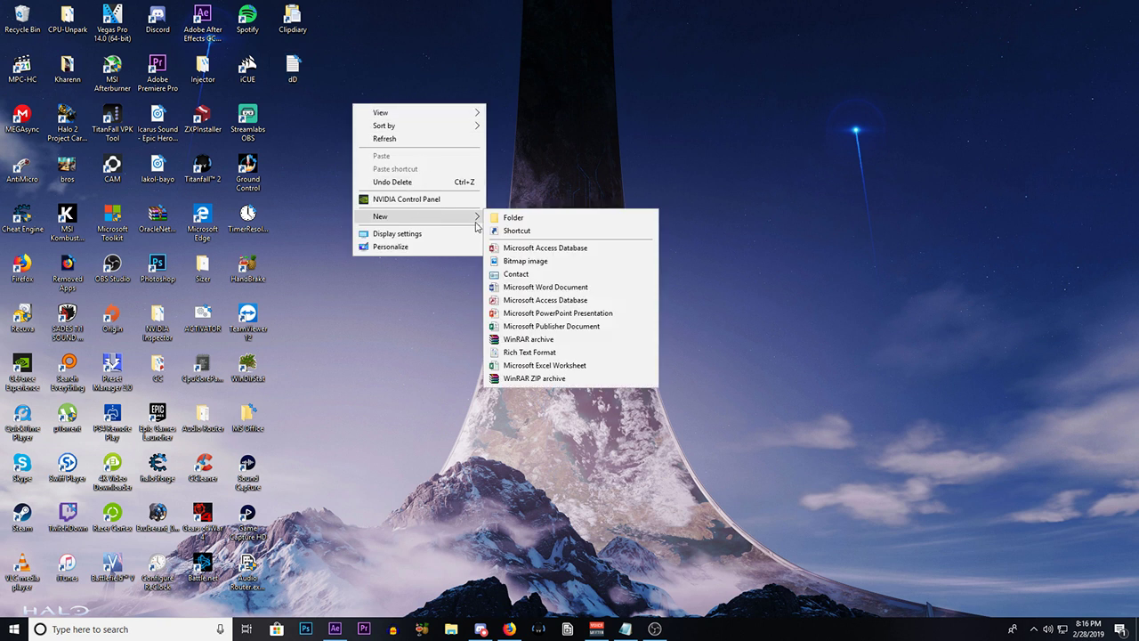
pyautogui.click(542, 224)
pyautogui.write('sADS')
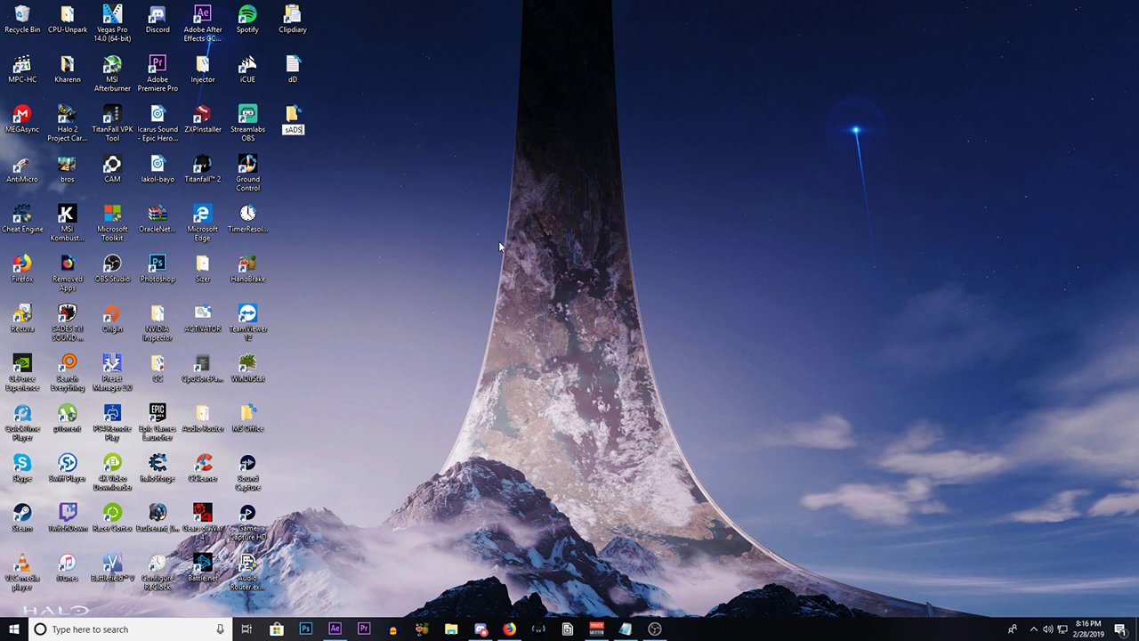
pyautogui.click(490, 115)
# Step: Move the dD text file into the sADS folder and clear both from the desktop
pyautogui.moveTo(299, 78); pyautogui.dragTo(314, 92)
pyautogui.moveTo(304, 130); pyautogui.dragTo(303, 130)
pyautogui.click(306, 82)
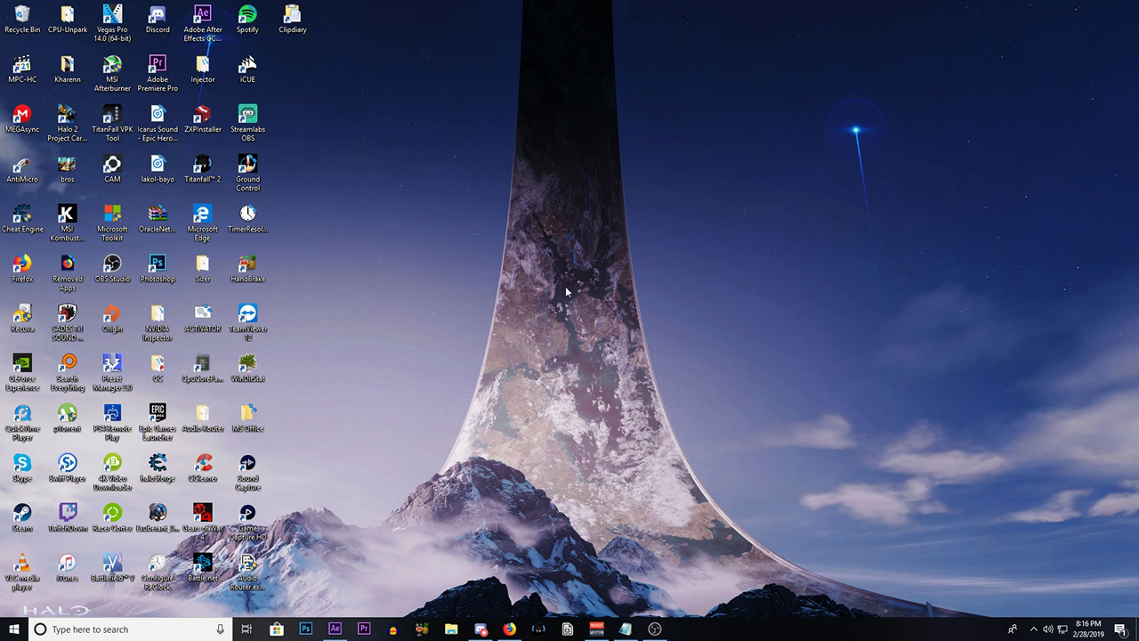
# Step: Switch to After Effects, inspect the contents of the Slow Mo composition and return to the Main composition
pyautogui.click(335, 629)
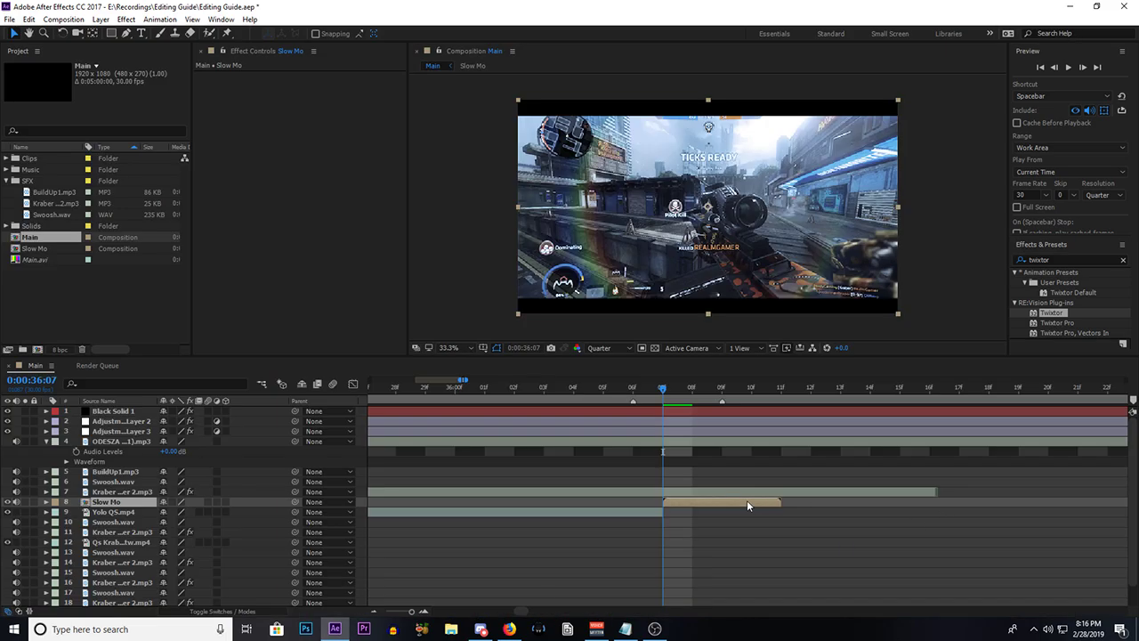
pyautogui.doubleClick(686, 504)
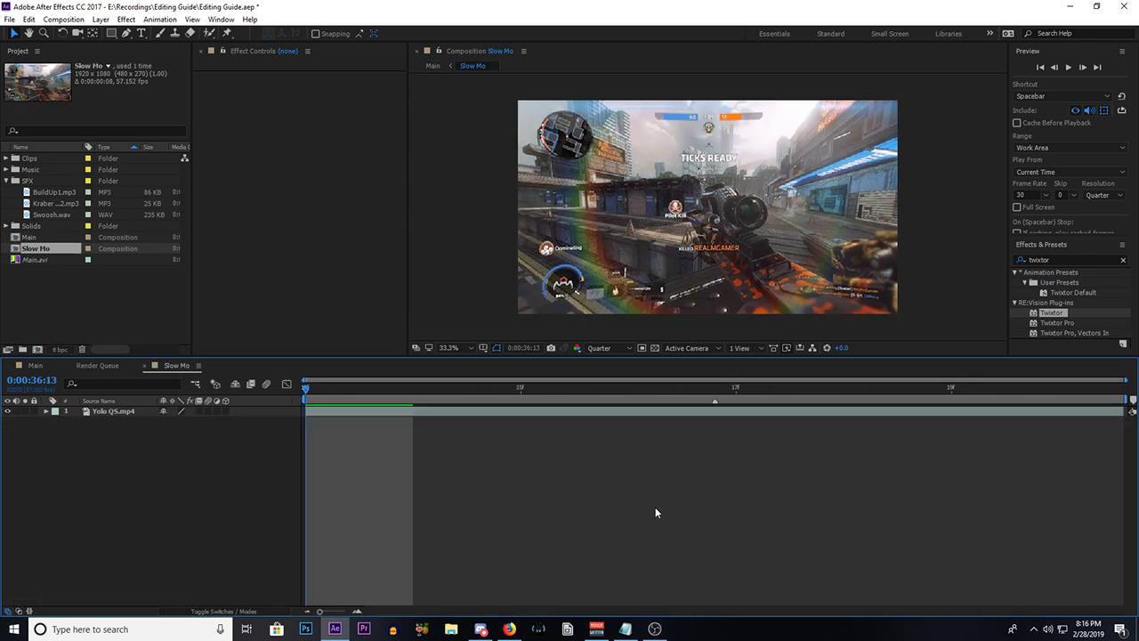
pyautogui.moveTo(307, 389); pyautogui.dragTo(58, 416)
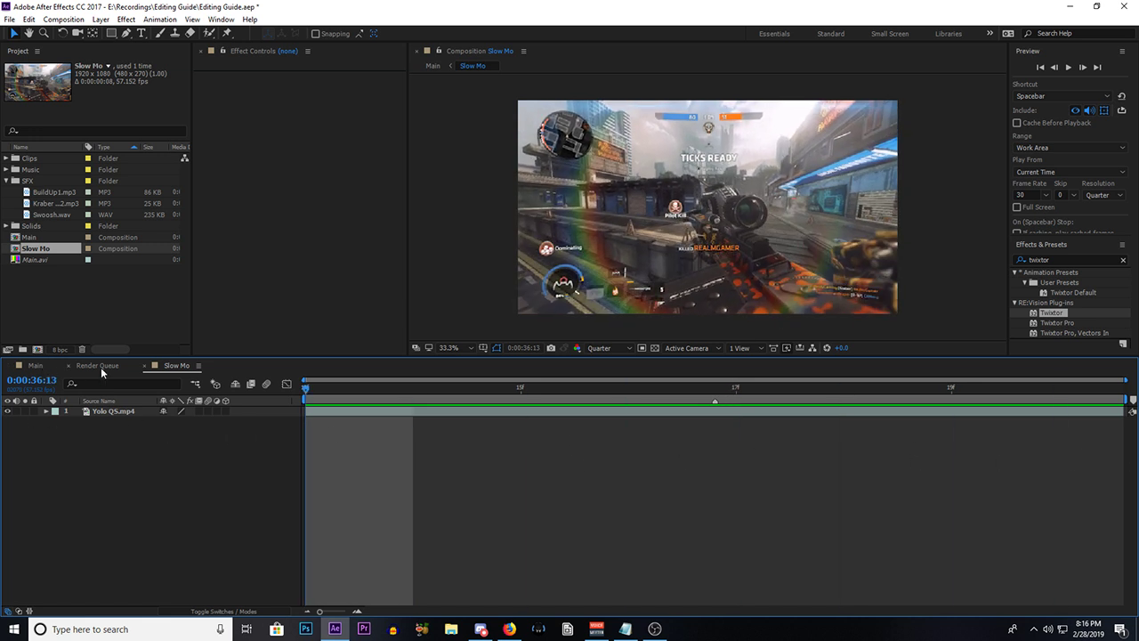
pyautogui.click(35, 366)
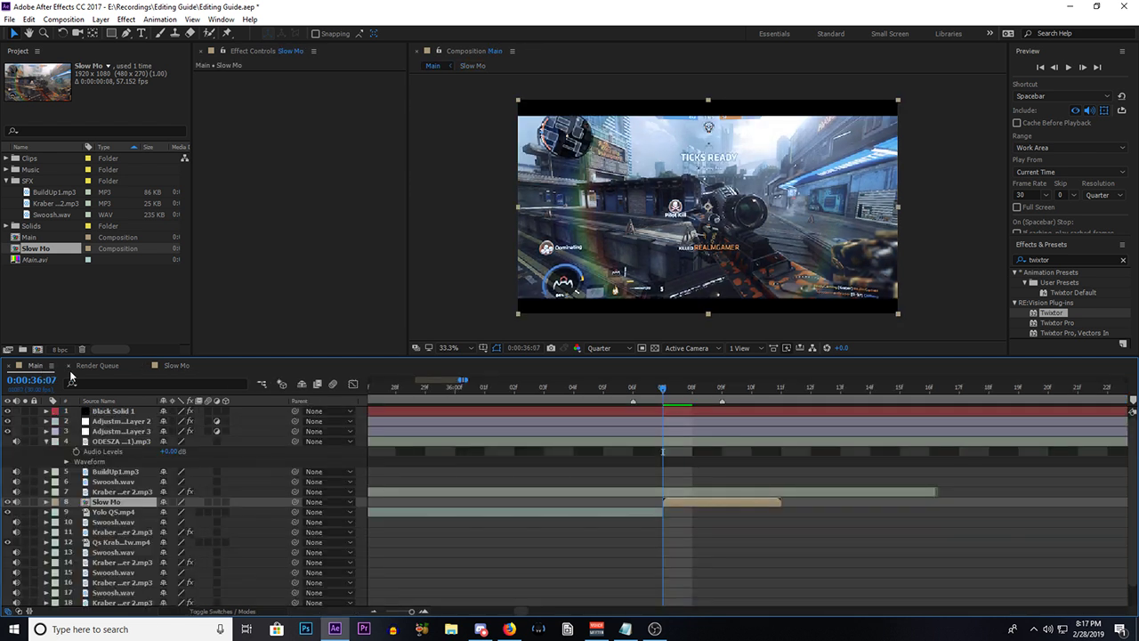
# Step: Enable time remapping on the Slow Mo layer in the Main composition
pyautogui.rightClick(711, 503)
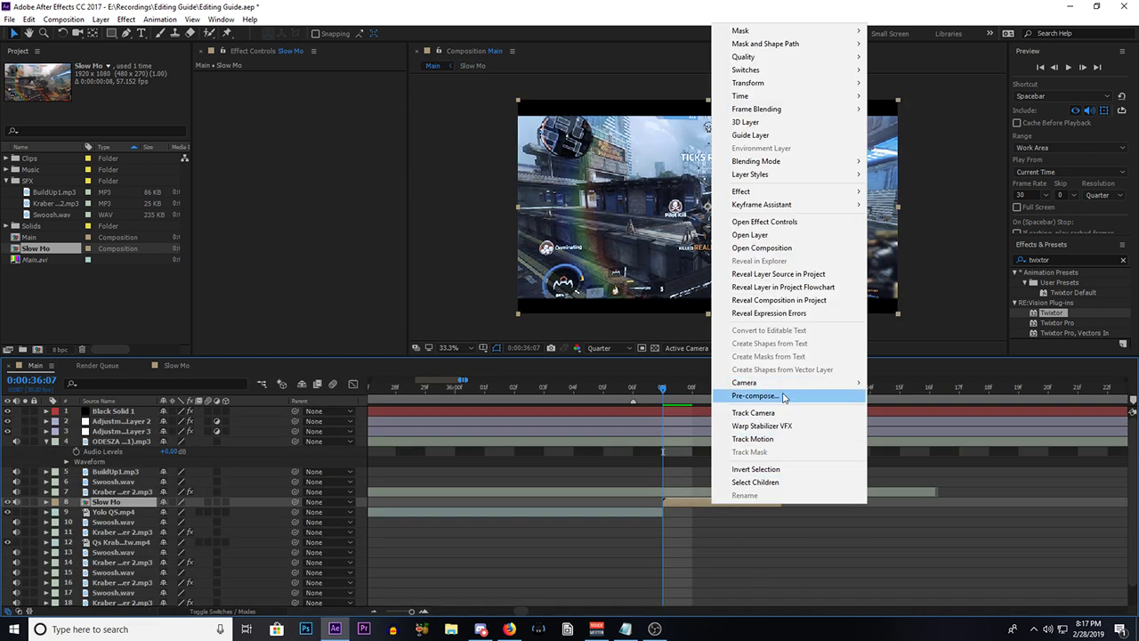
pyautogui.click(691, 509)
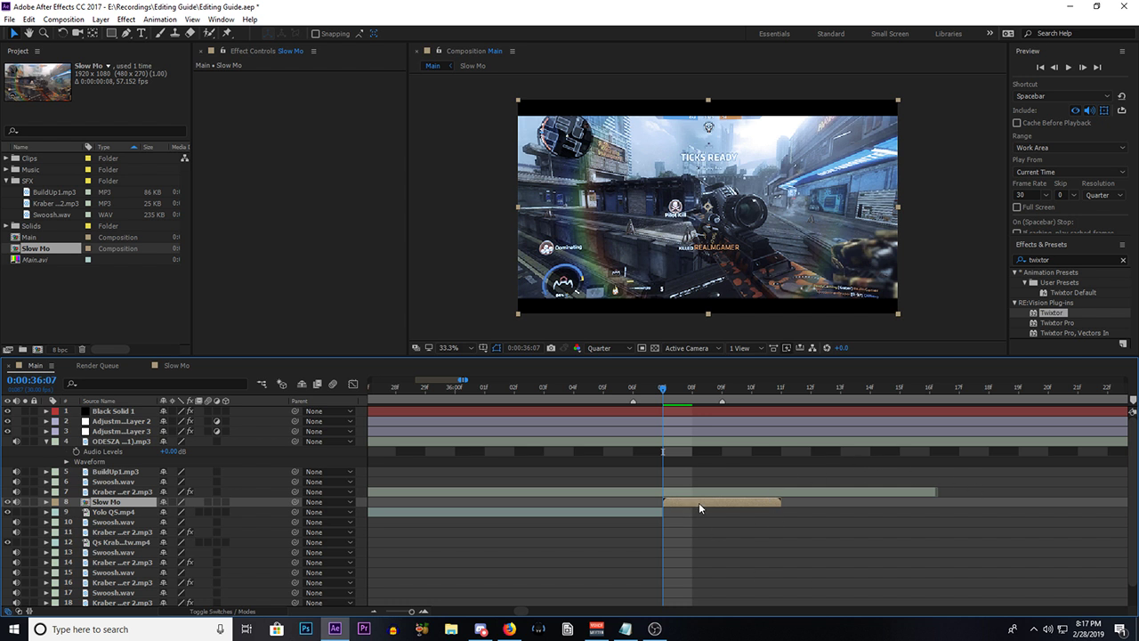
pyautogui.hscroll(3, 801, 521)
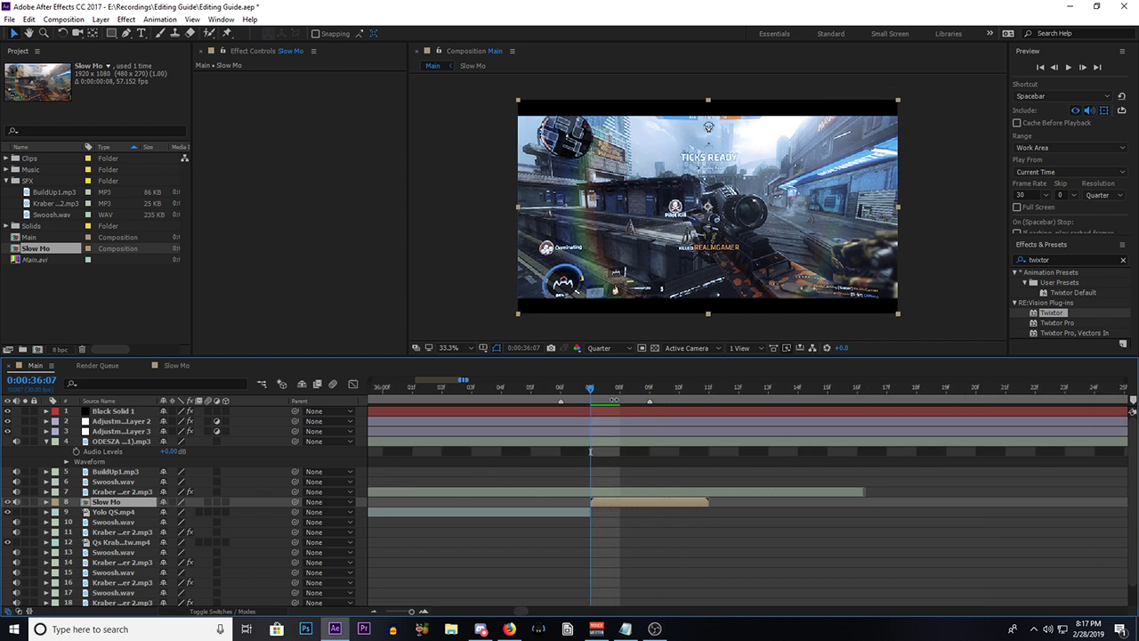
pyautogui.rightClick(618, 499)
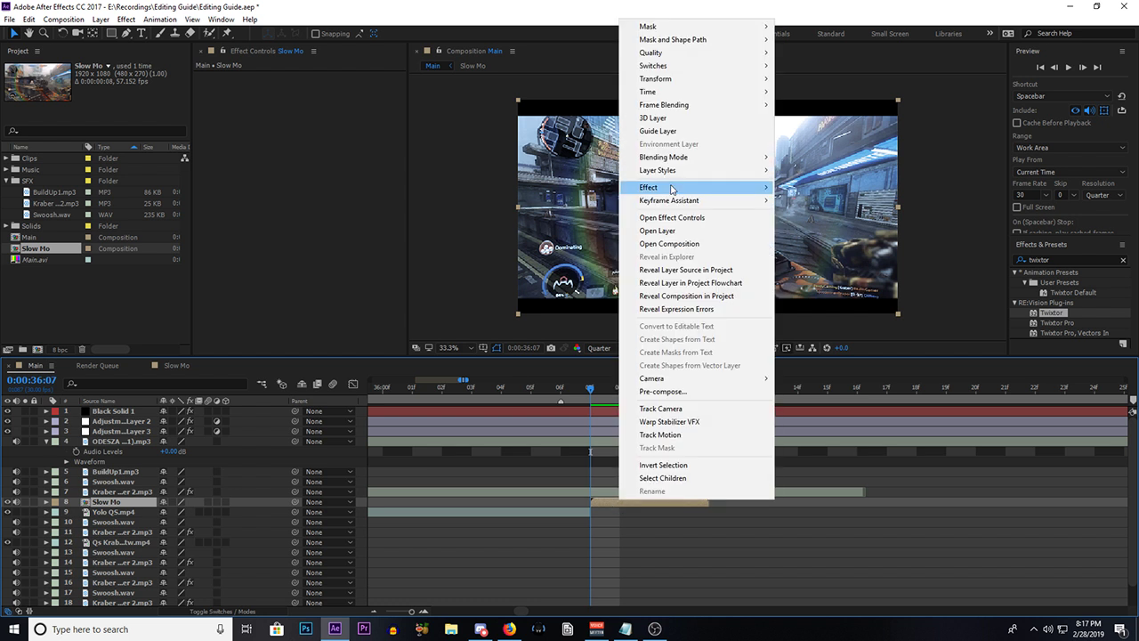
pyautogui.moveTo(683, 92)
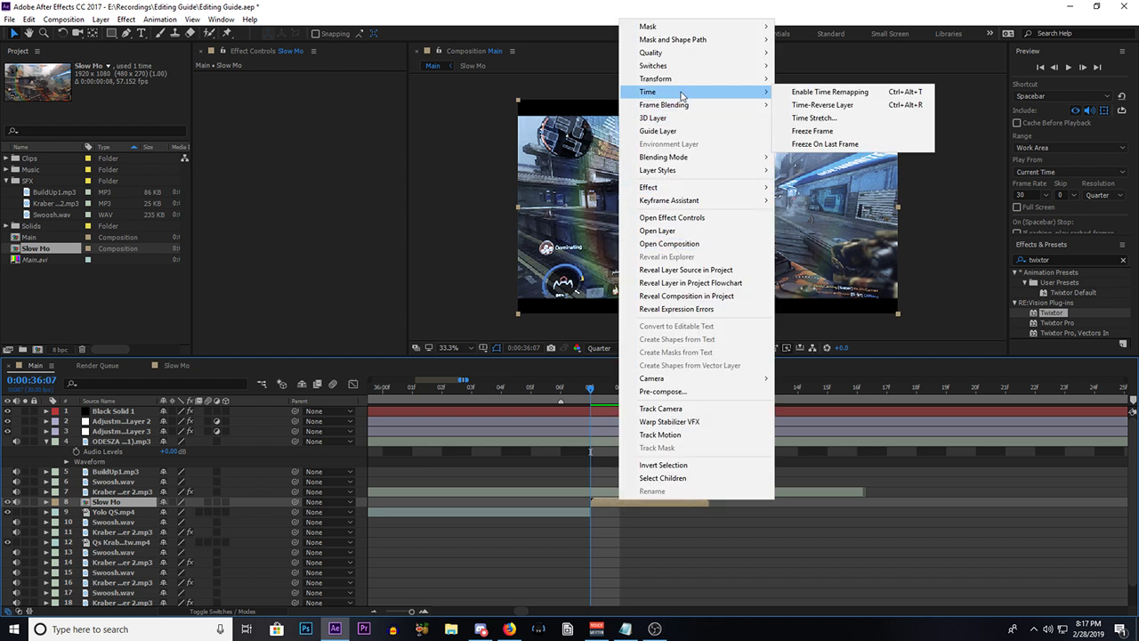
pyautogui.click(853, 93)
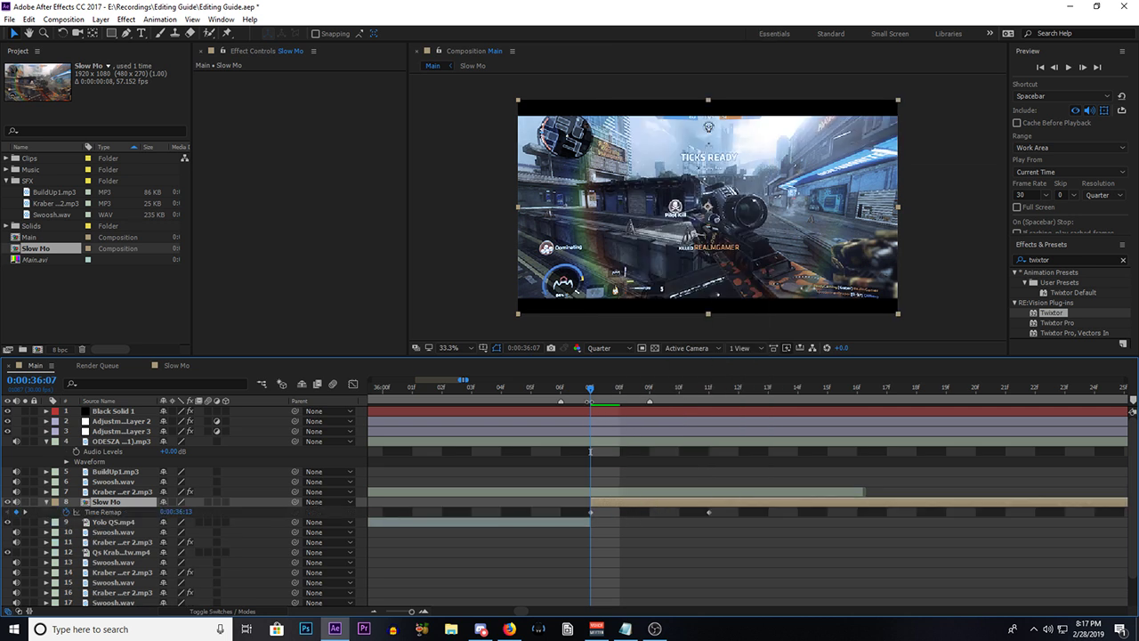
# Step: Add a Time Remap keyframe to the Slow Mo layer at 0:00:36:10, three frames after its start
pyautogui.moveTo(590, 398); pyautogui.dragTo(593, 429)
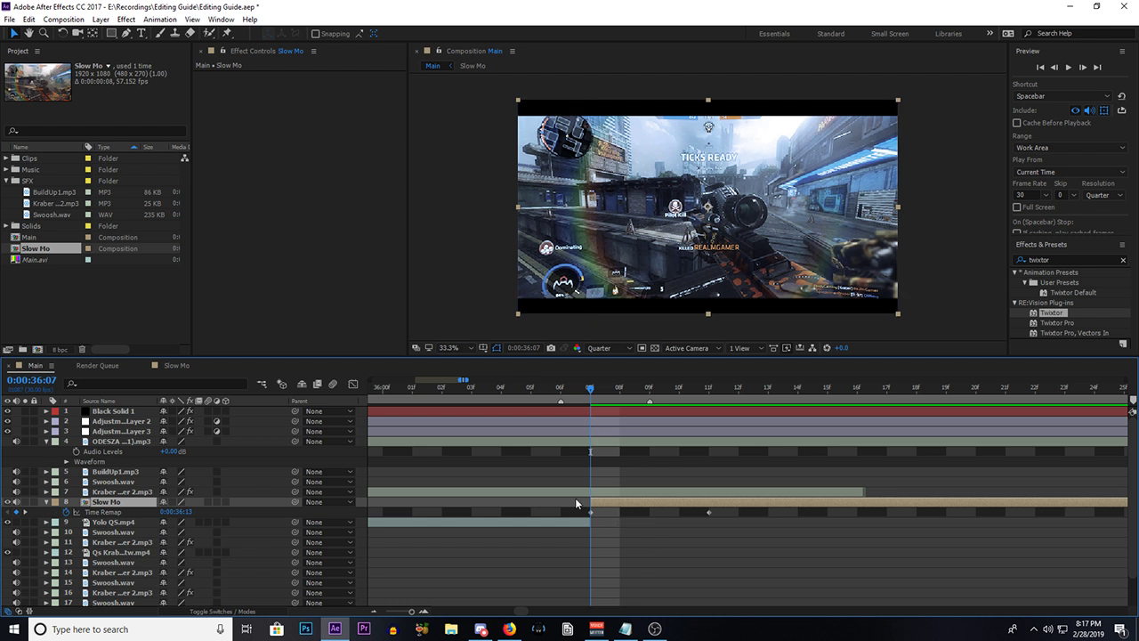
pyautogui.scroll(-3, 602, 532)
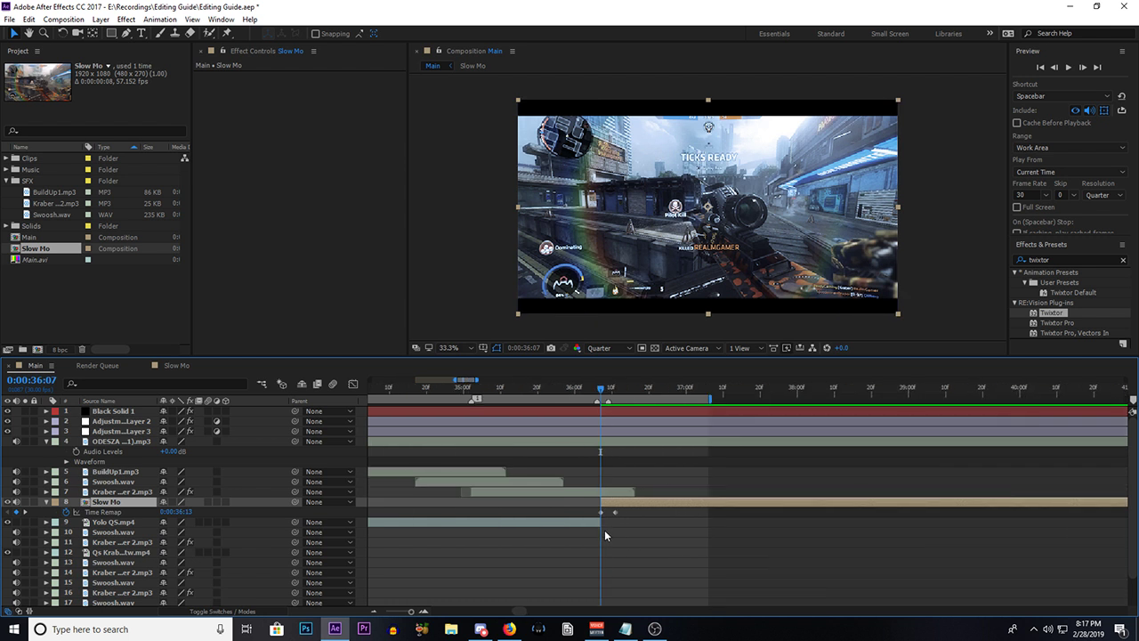
pyautogui.scroll(2, 606, 534)
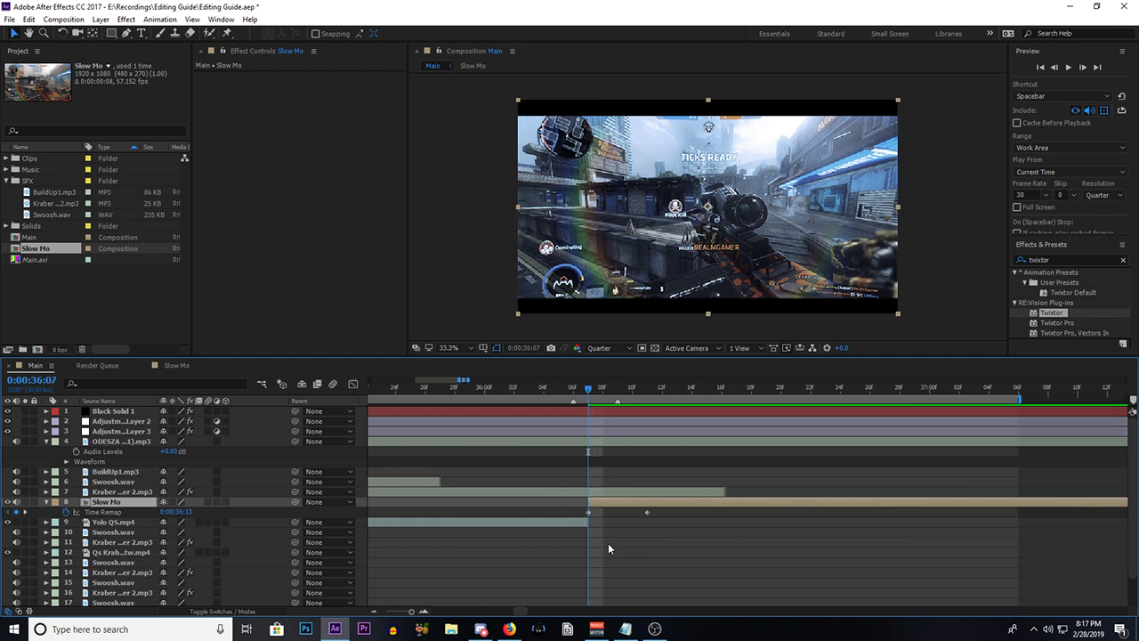
pyautogui.click(599, 392)
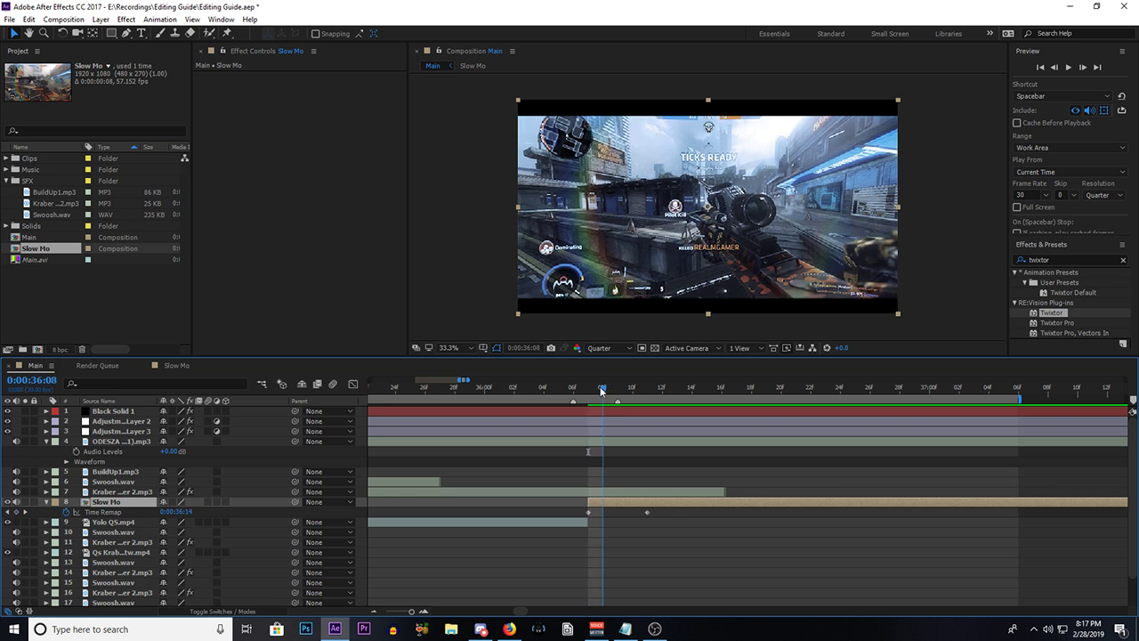
pyautogui.click(587, 389)
pyautogui.press('pagedown')
pyautogui.press('pagedown')
pyautogui.press('pagedown')
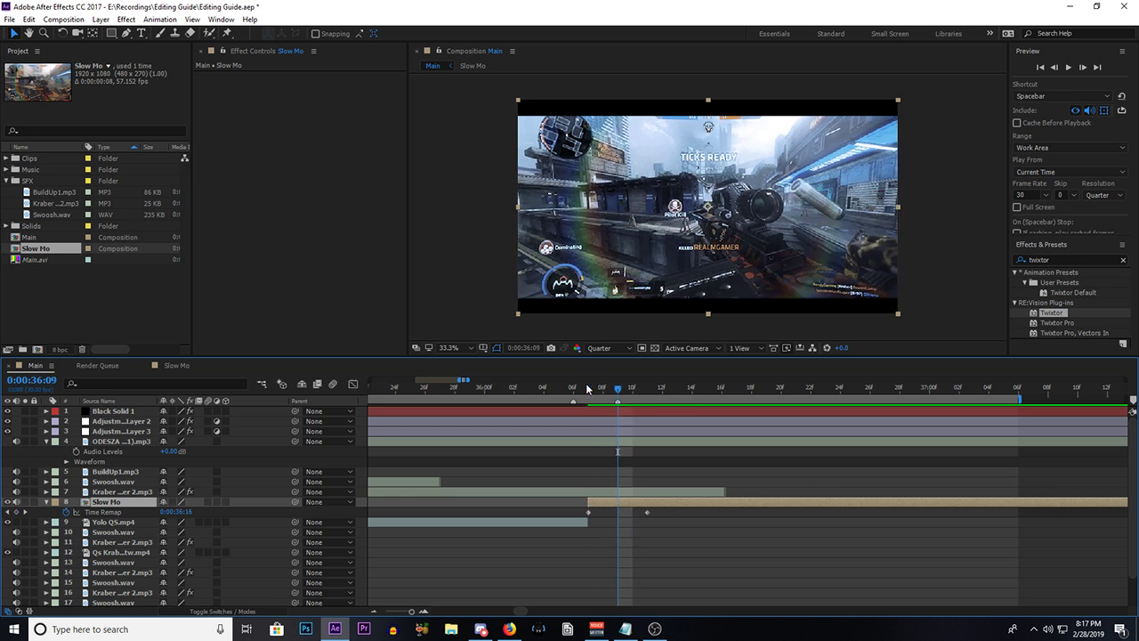
pyautogui.press('pageup')
pyautogui.press('pageup')
pyautogui.press('pageup')
pyautogui.press('pagedown')
pyautogui.press('pagedown')
pyautogui.press('pagedown')
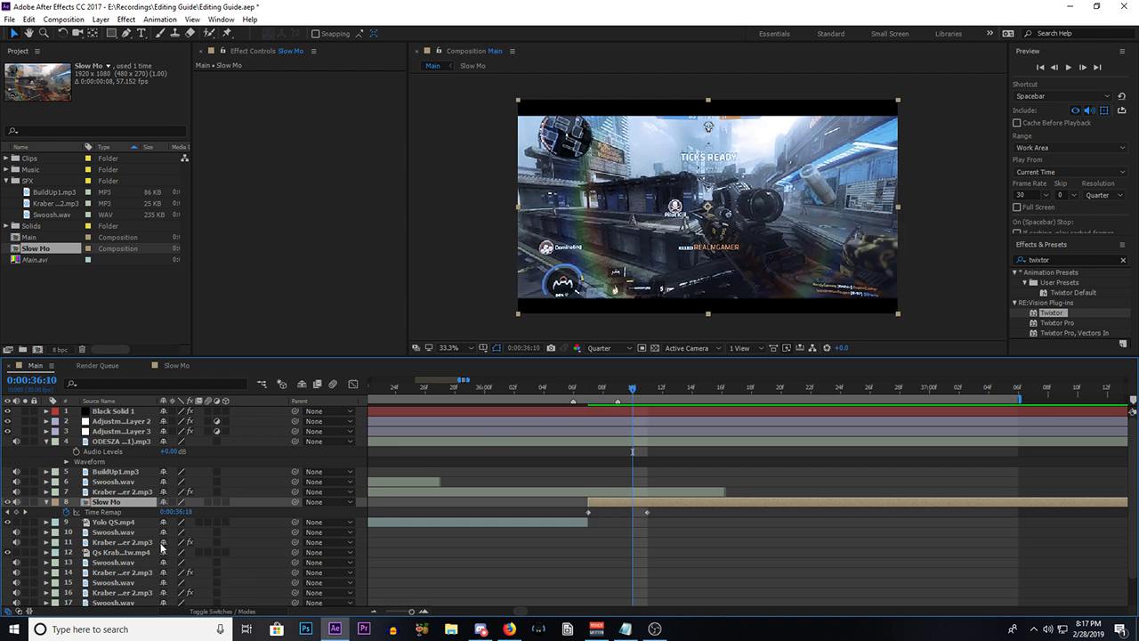
pyautogui.click(16, 511)
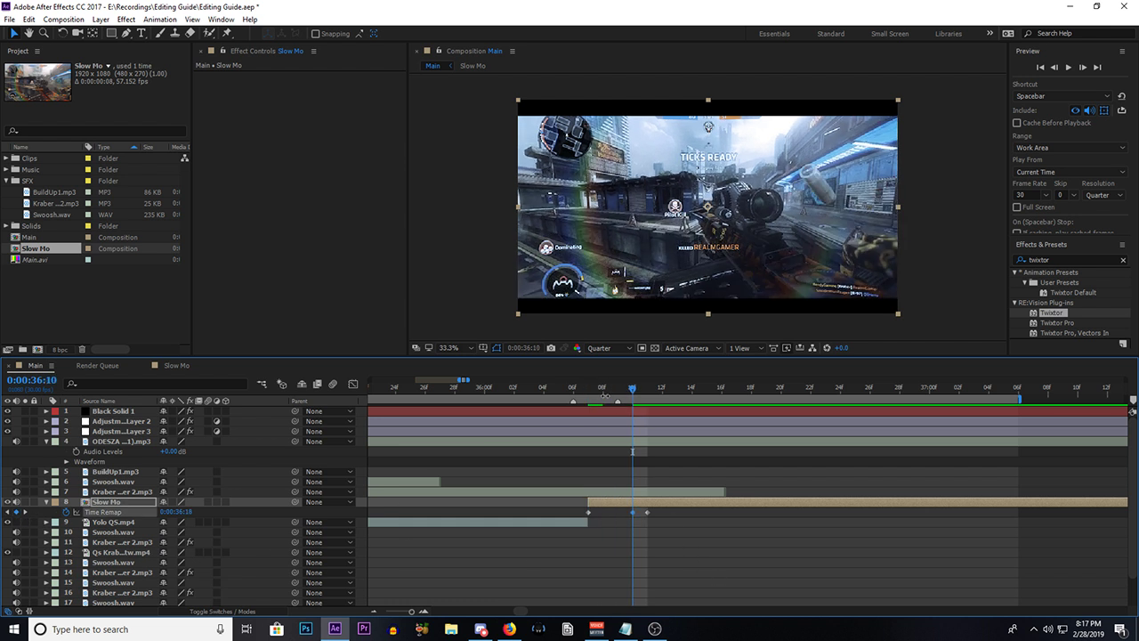
# Step: Move the Slow Mo layer's last two Time Remap keyframes together so the earlier one sits at 0:00:37:07
pyautogui.click(589, 394)
pyautogui.moveTo(593, 396); pyautogui.dragTo(808, 396)
pyautogui.scroll(-3, 597, 462)
pyautogui.scroll(2, 599, 396)
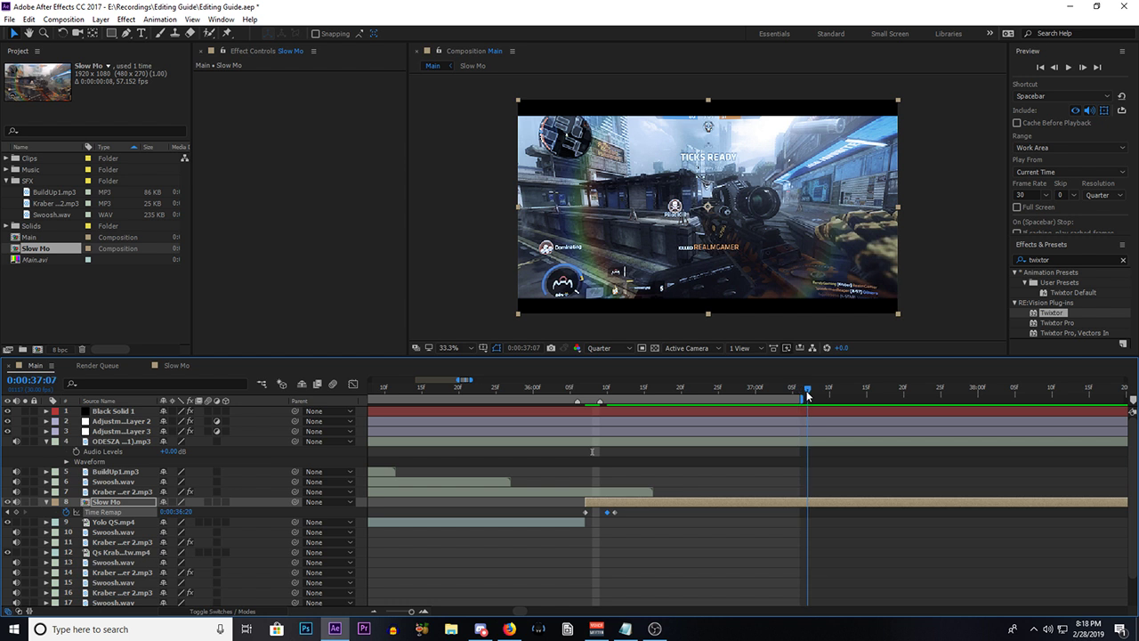
pyautogui.click(626, 524)
pyautogui.moveTo(602, 513); pyautogui.dragTo(810, 528)
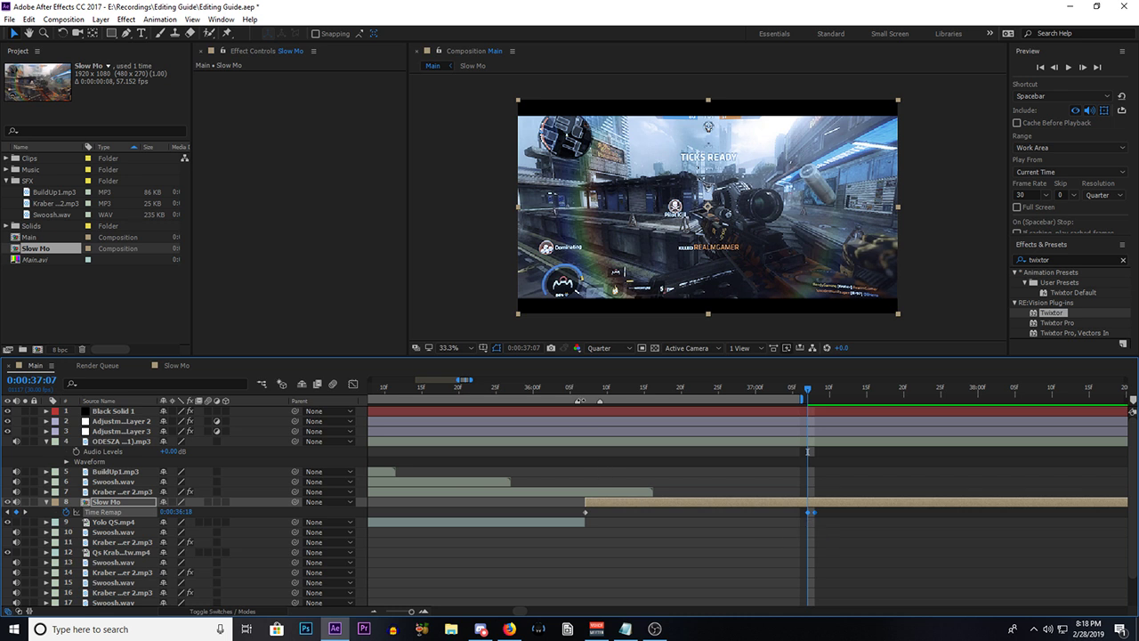
# Step: Scrub the remapped Slow Mo layer from 0:00:36:07 to 0:00:37:07 to review the slowdown, and deselect it
pyautogui.click(585, 393)
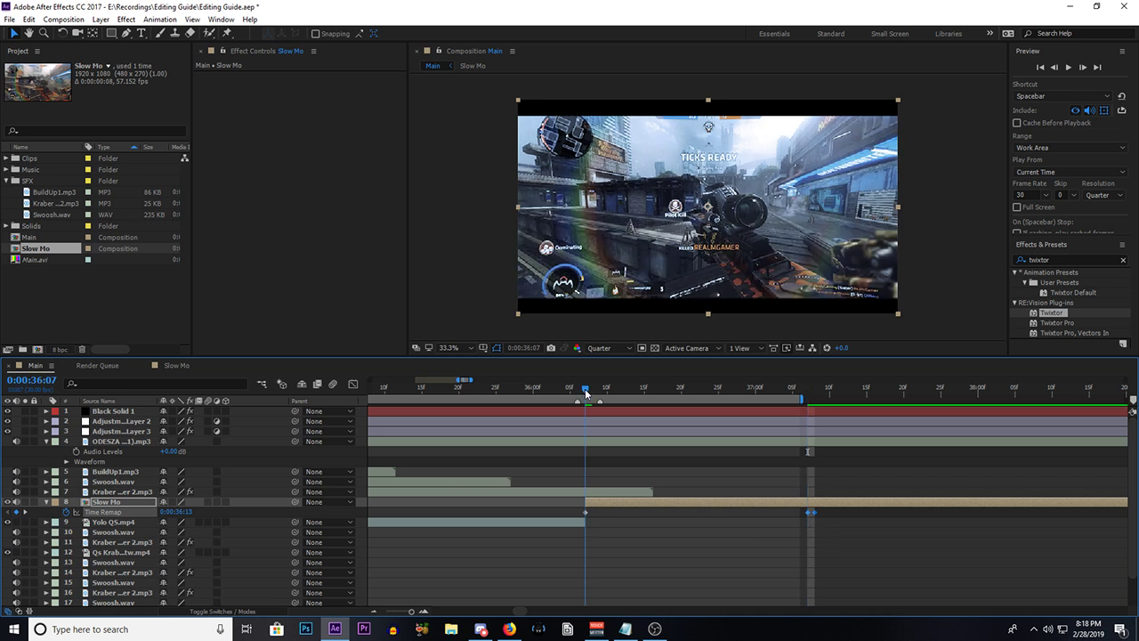
pyautogui.moveTo(586, 392); pyautogui.dragTo(809, 415)
pyautogui.click(832, 473)
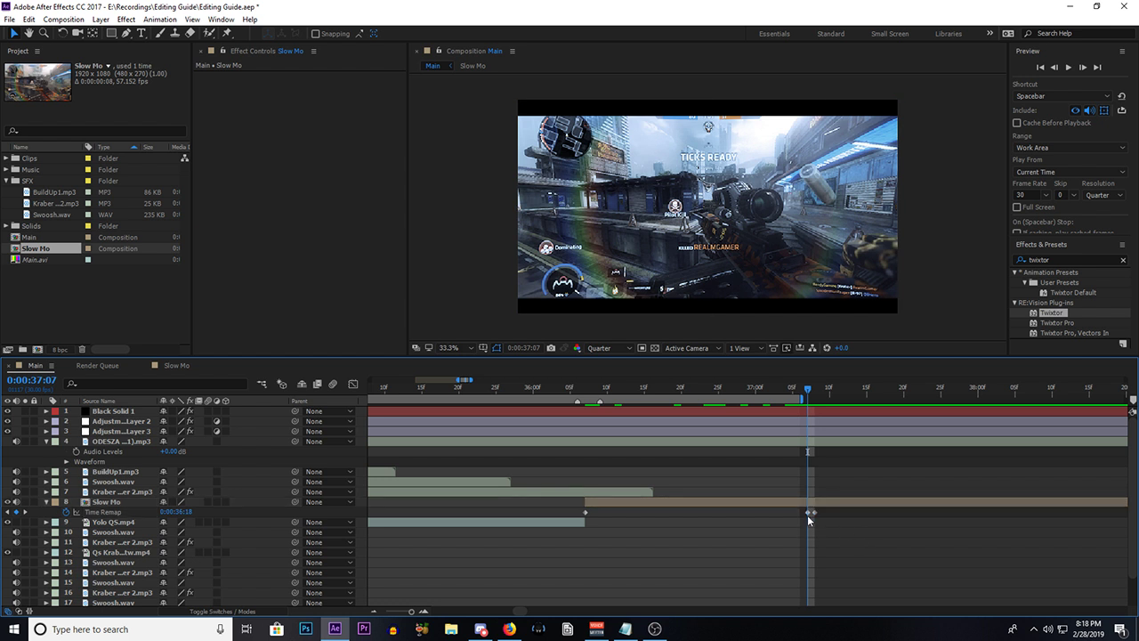
# Step: Return to 0:00:36:07 and extend the Main work area's end to the Slow Mo layer's last Time Remap keyframe
pyautogui.click(807, 512)
pyautogui.click(584, 394)
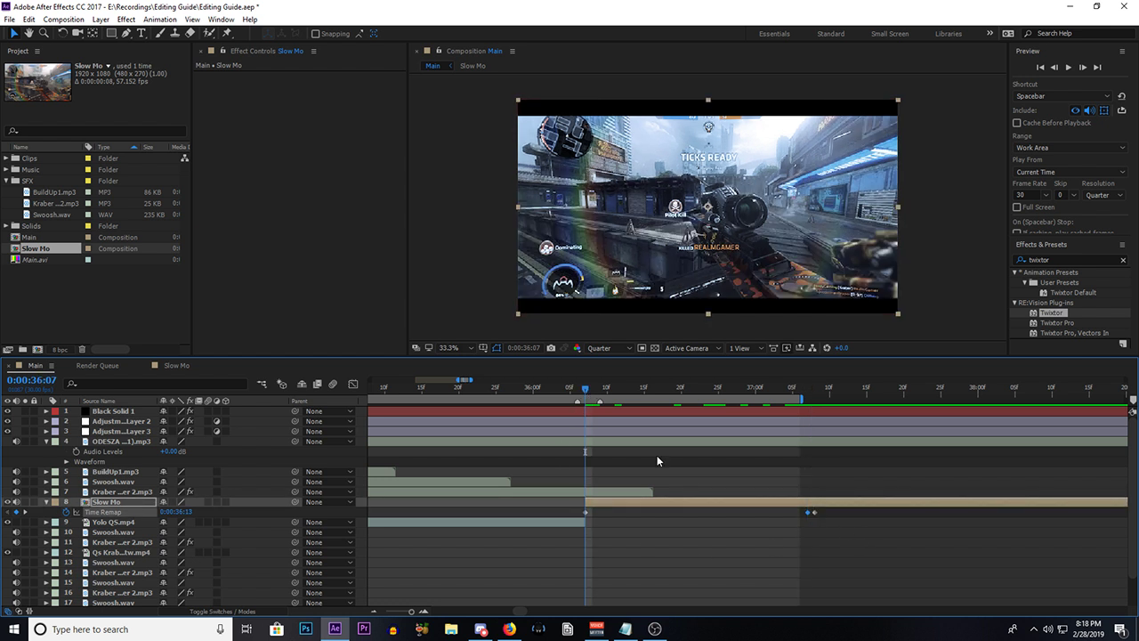
pyautogui.moveTo(801, 399); pyautogui.dragTo(816, 398)
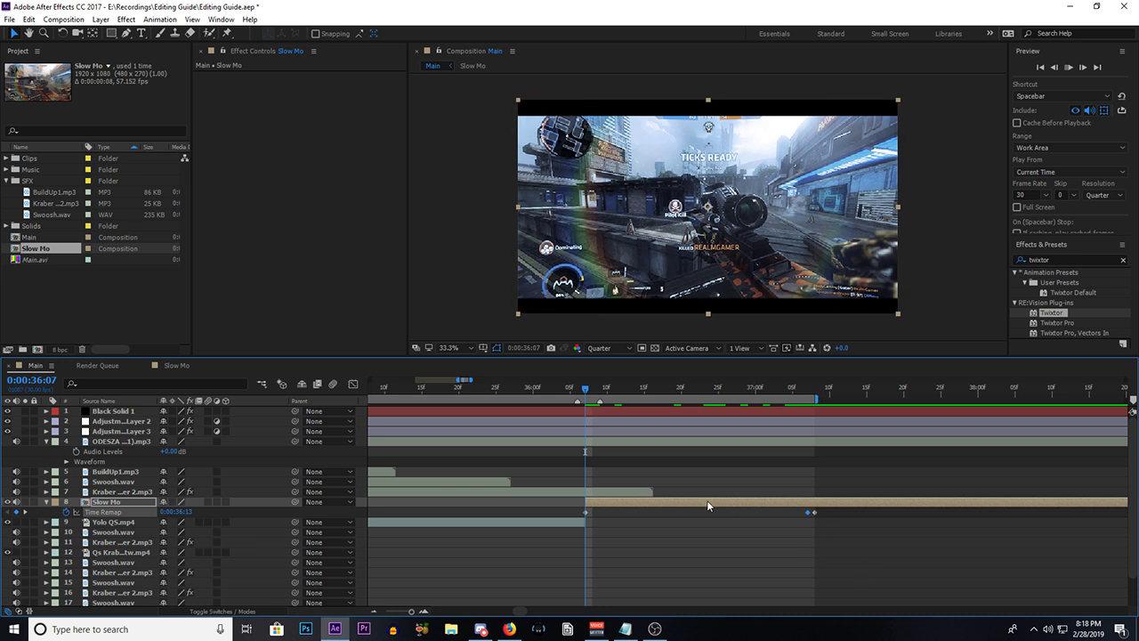
# Step: Fit the Main composition in the viewer and play back the slowed section several times
pyautogui.press('/')
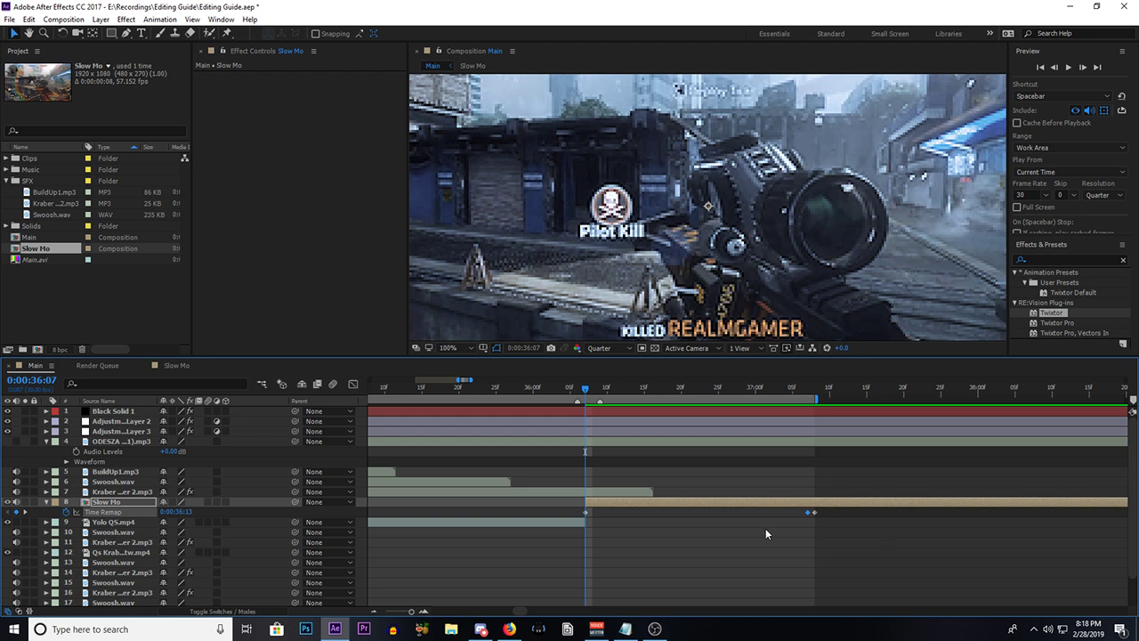
pyautogui.click(448, 347)
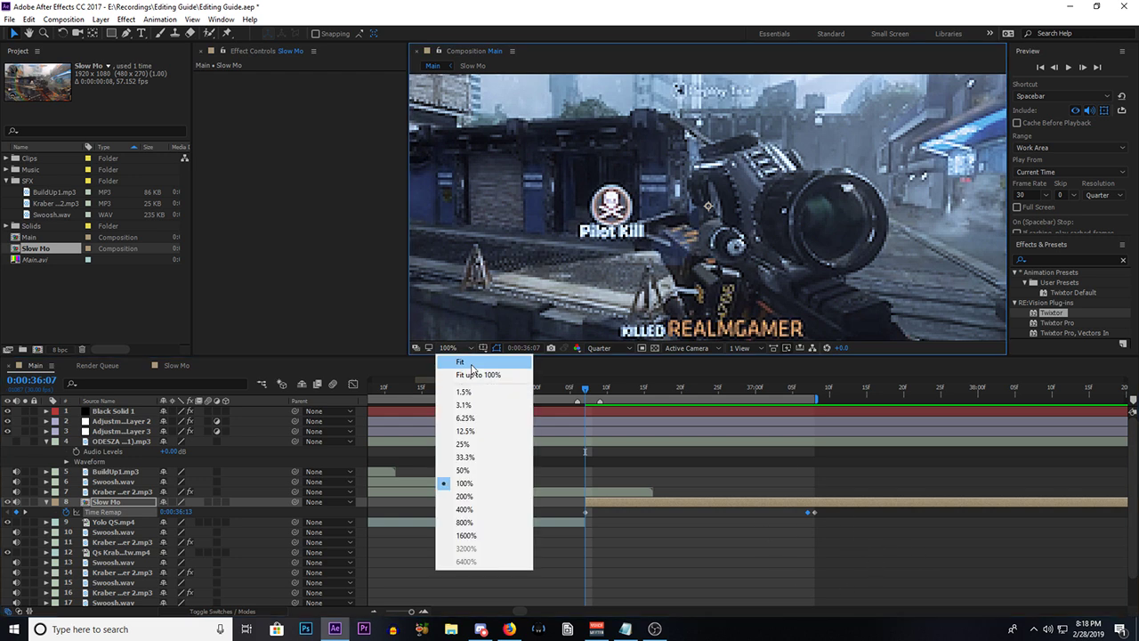
pyautogui.click(472, 373)
pyautogui.press('space')
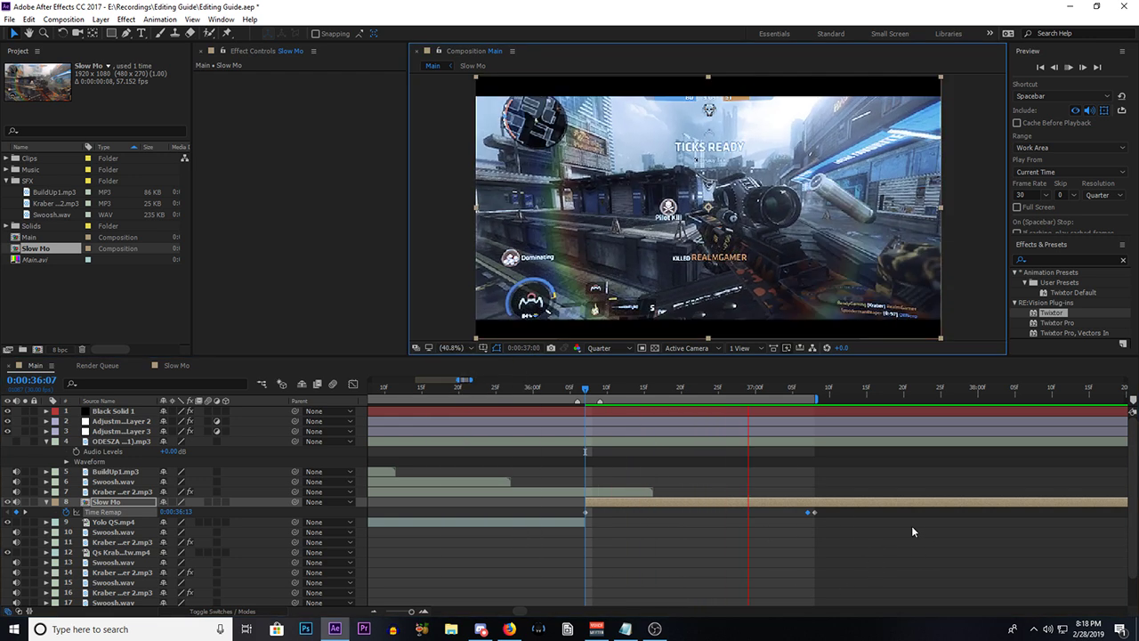
pyautogui.press('space')
pyautogui.press('space')
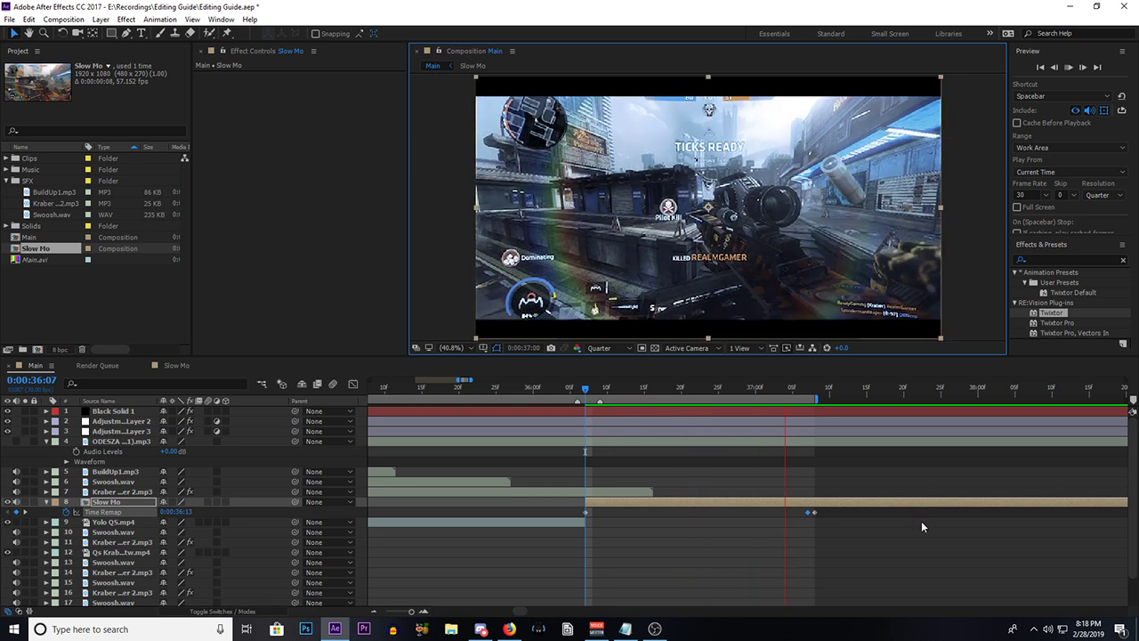
pyautogui.press('space')
pyautogui.press('space')
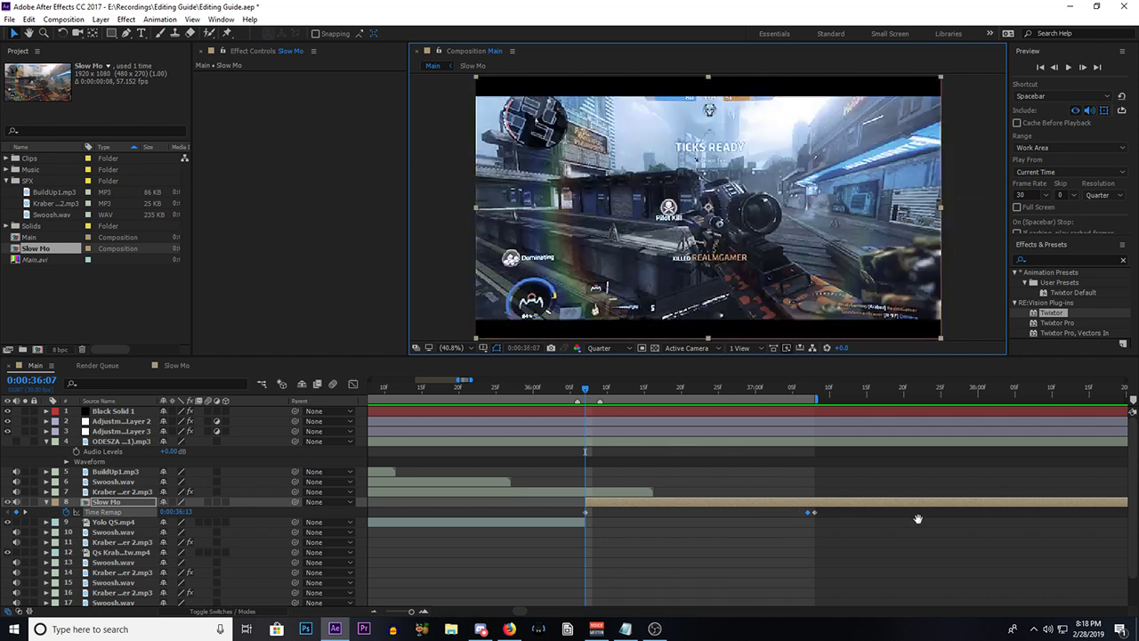
pyautogui.press('space')
# Step: Open the Slow Mo composition and apply the Twixtor effect to its Yolo QS.mp4 layer
pyautogui.doubleClick(659, 507)
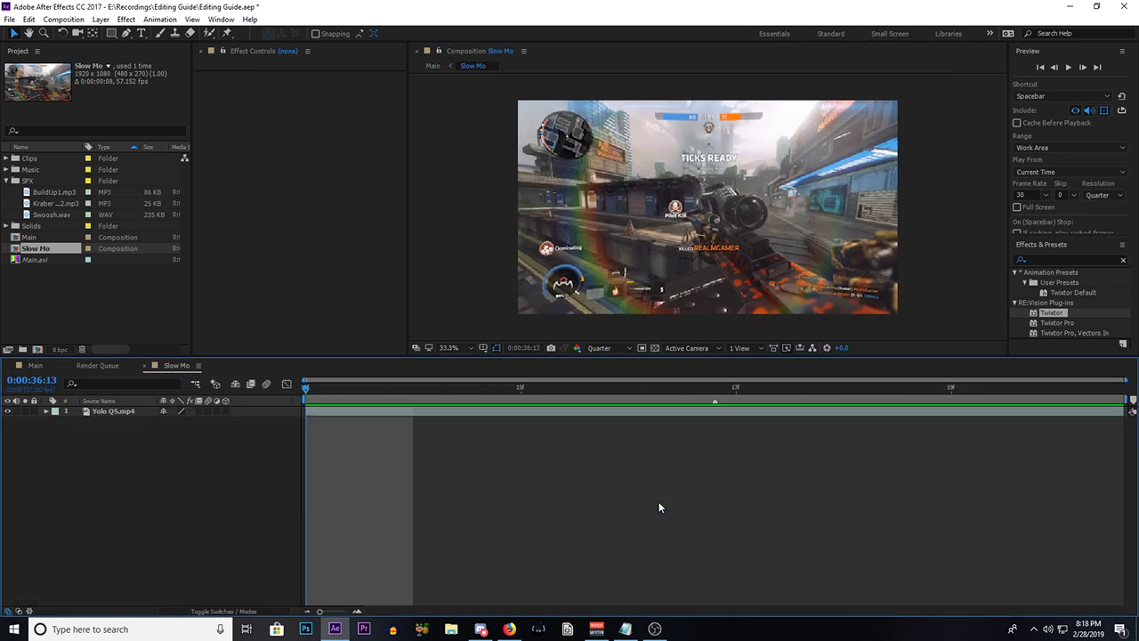
pyautogui.click(384, 412)
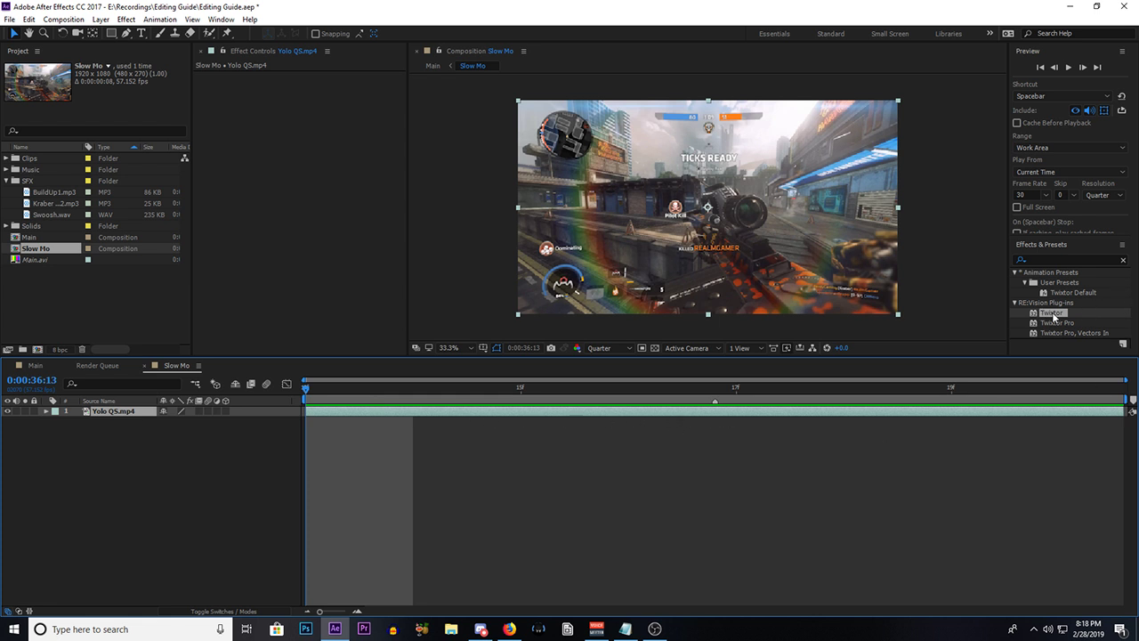
pyautogui.moveTo(1054, 317); pyautogui.dragTo(694, 410)
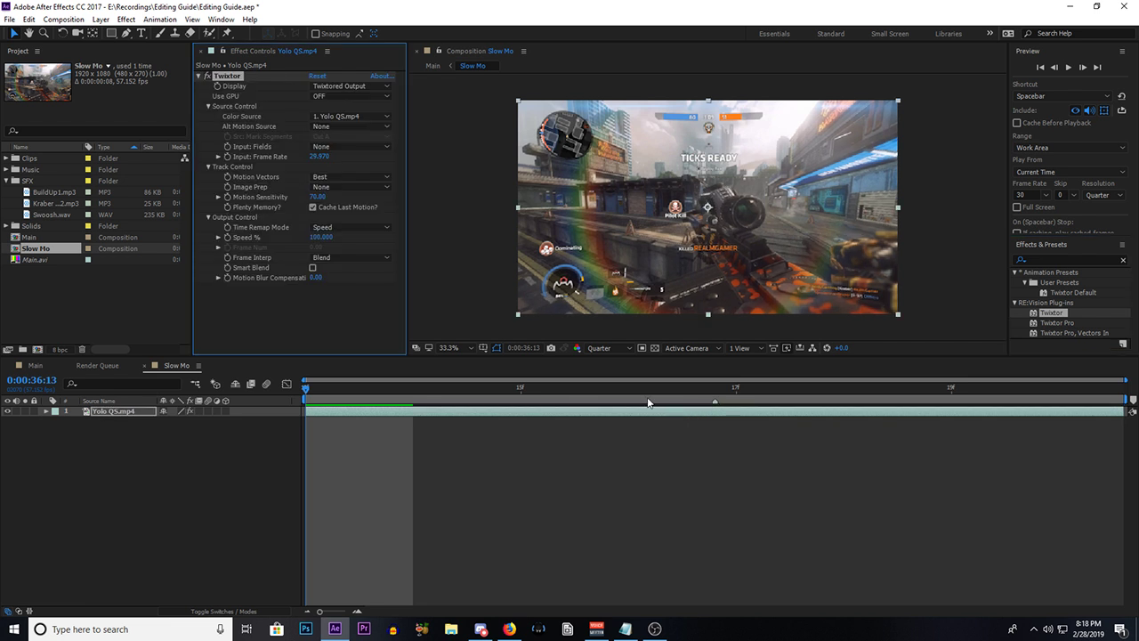
# Step: Set Twixtor's Motion Sensitivity to 100, Frame Interp to Motion Weighted Blend and Image Prep to Contrast/Edge Enhance, and enable Smart Blend
pyautogui.click(312, 207)
pyautogui.click(317, 197)
pyautogui.write('100')
pyautogui.press('Return')
pyautogui.click(352, 257)
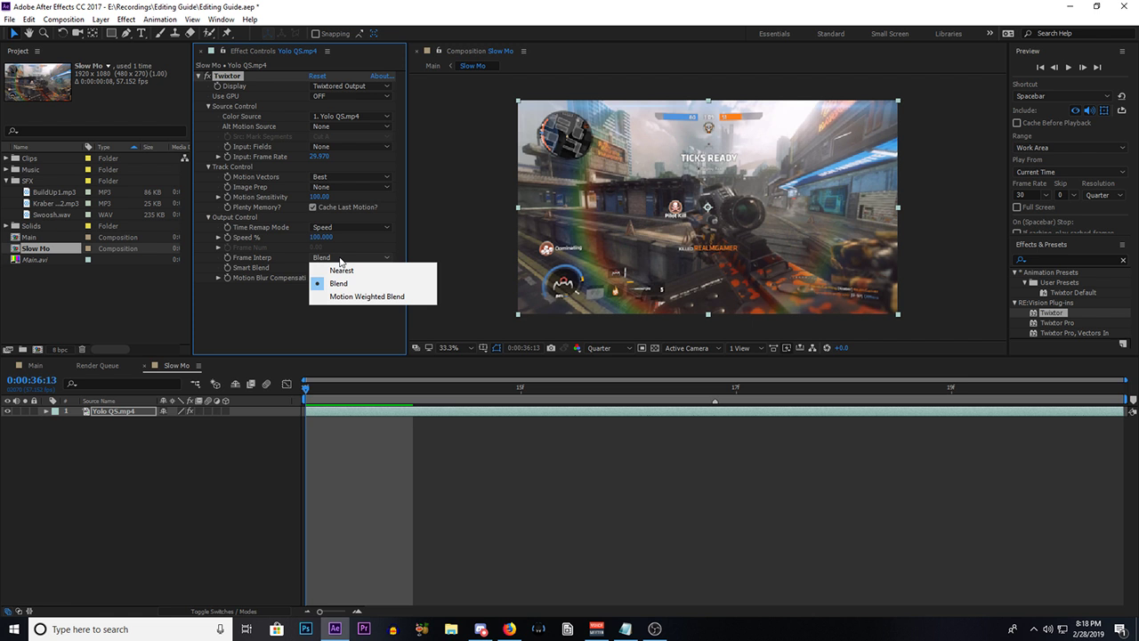
pyautogui.click(356, 303)
pyautogui.click(352, 186)
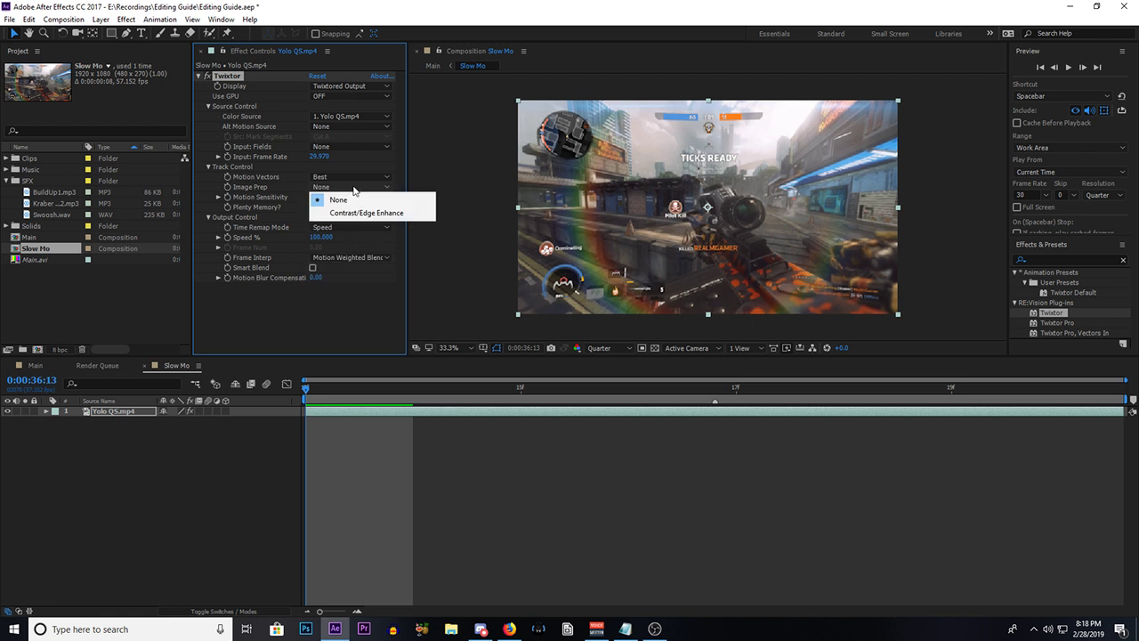
pyautogui.click(358, 213)
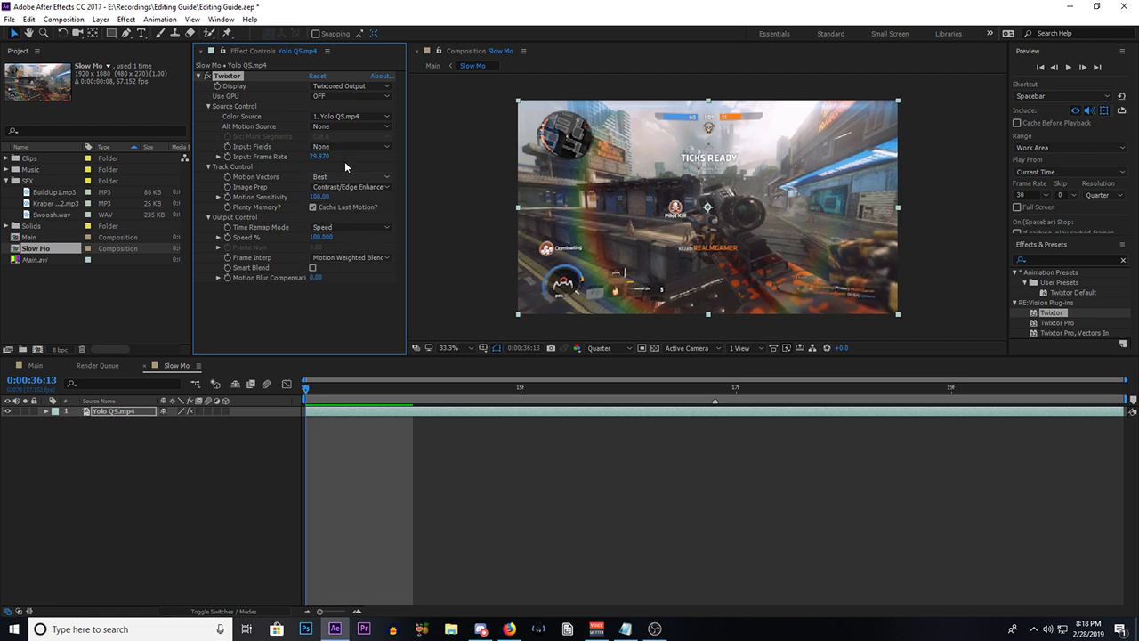
pyautogui.click(313, 268)
pyautogui.click(198, 77)
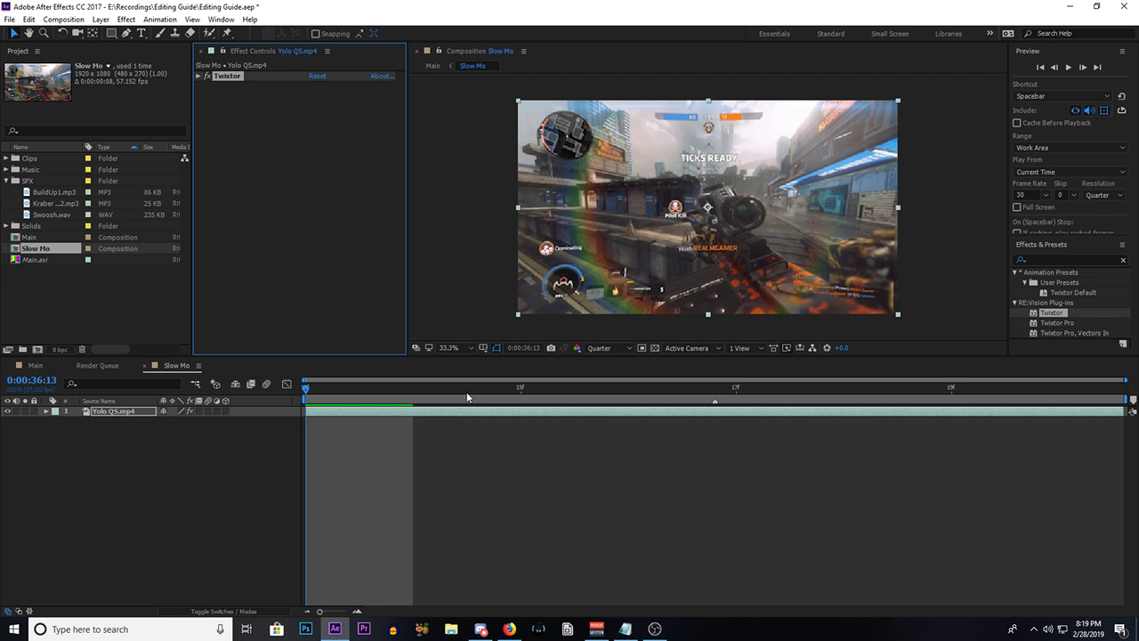
# Step: Return to the Main composition and preview the Twixtored Slow Mo section, trying it with and without Cache Before Playback
pyautogui.click(35, 365)
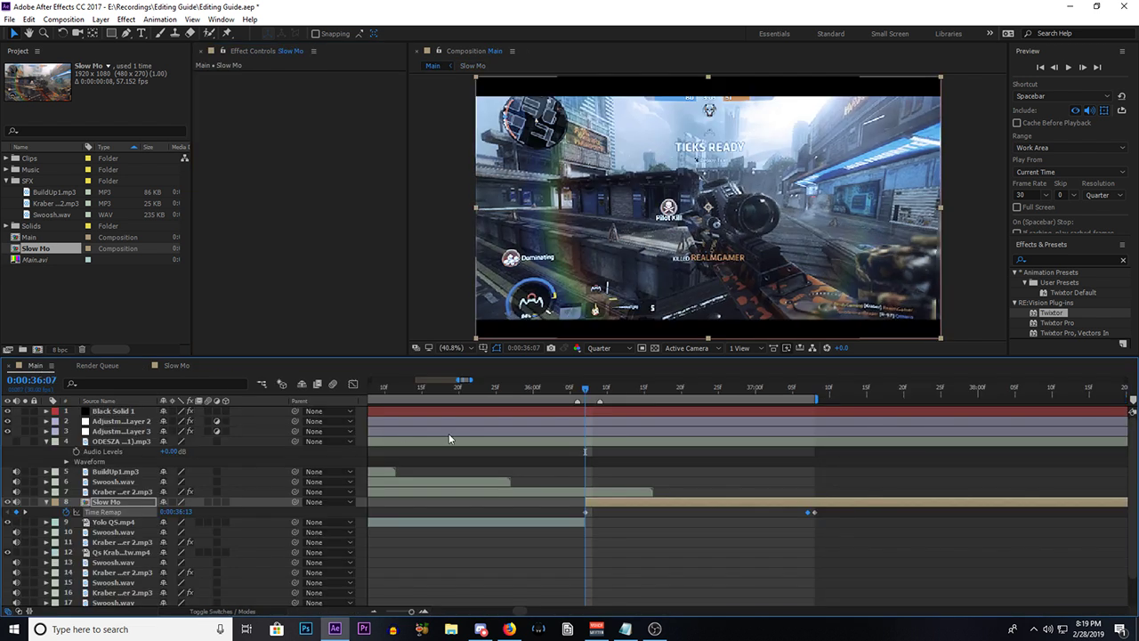
pyautogui.click(651, 512)
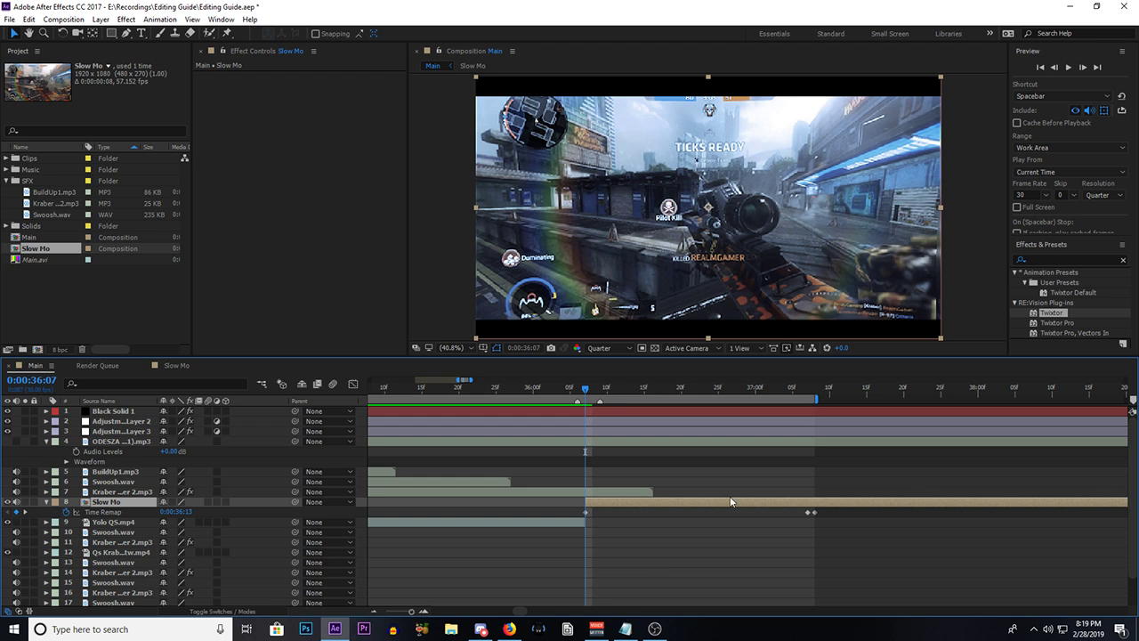
pyautogui.click(1017, 123)
pyautogui.press('space')
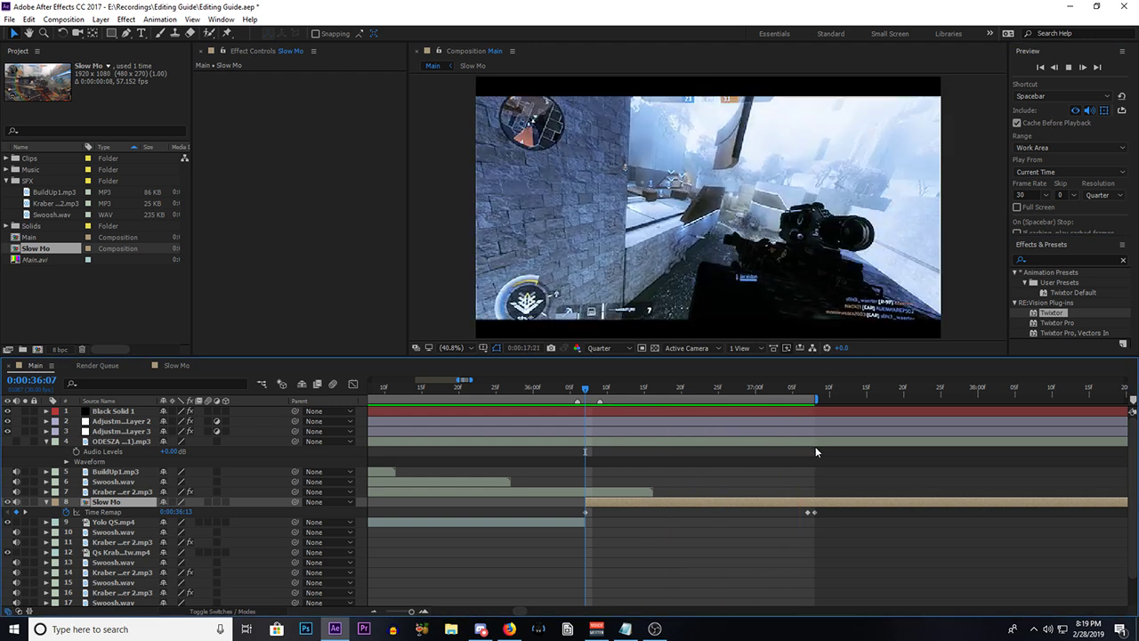
pyautogui.press('space')
pyautogui.click(1049, 123)
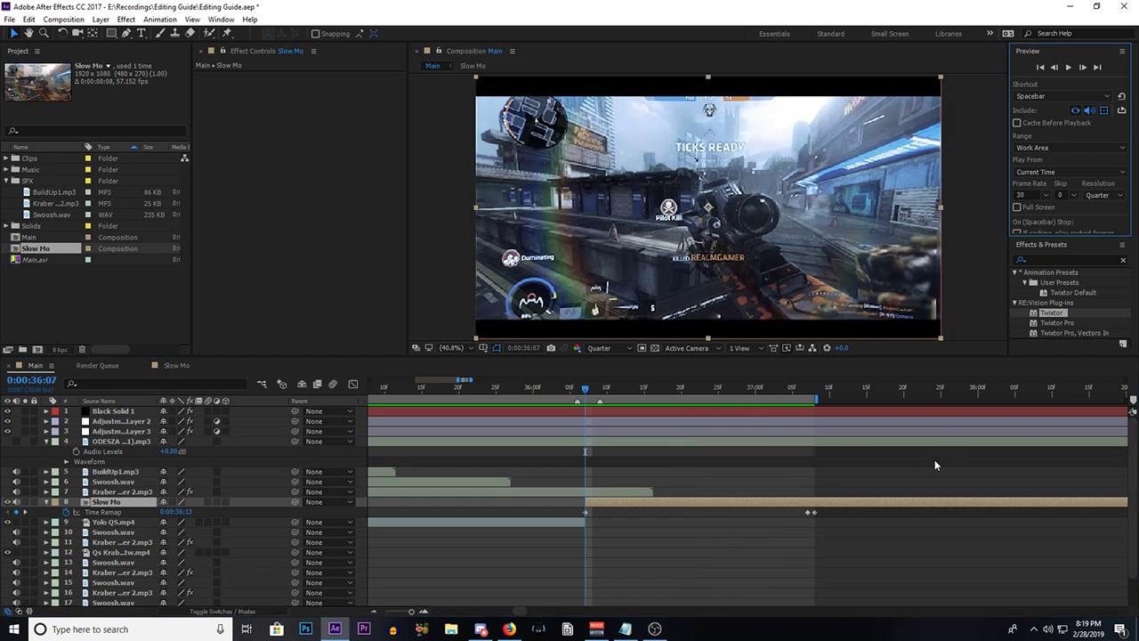
pyautogui.click(934, 459)
pyautogui.press('space')
pyautogui.press('space')
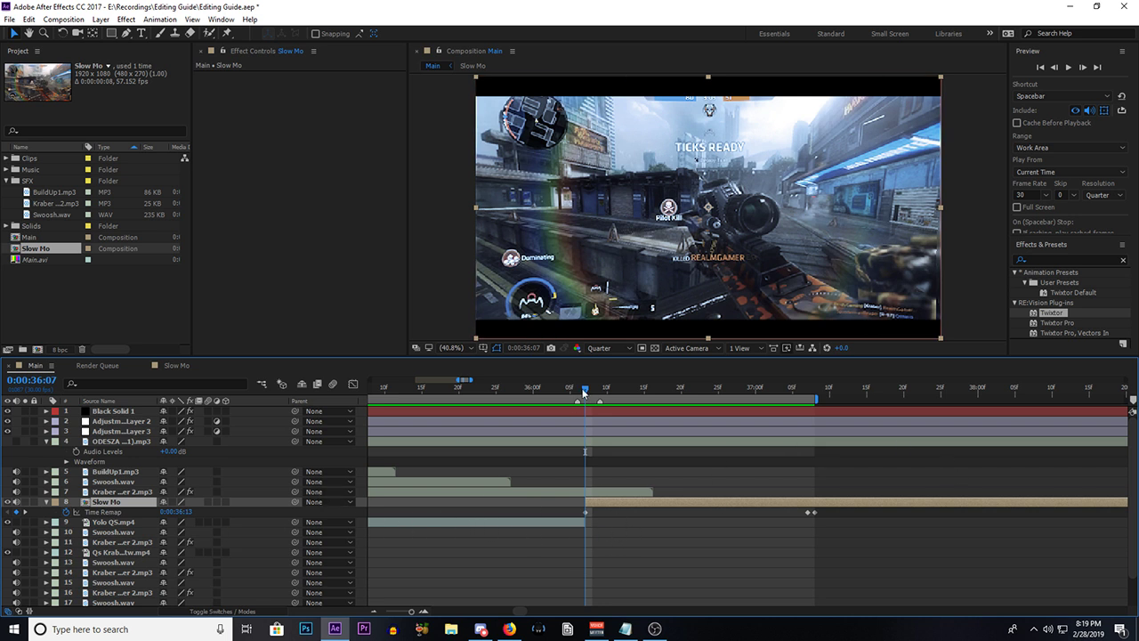
# Step: Scrub between the Slow Mo layer's Time Remap keyframes and replay the section from 0:00:36:07
pyautogui.moveTo(585, 392); pyautogui.dragTo(583, 438)
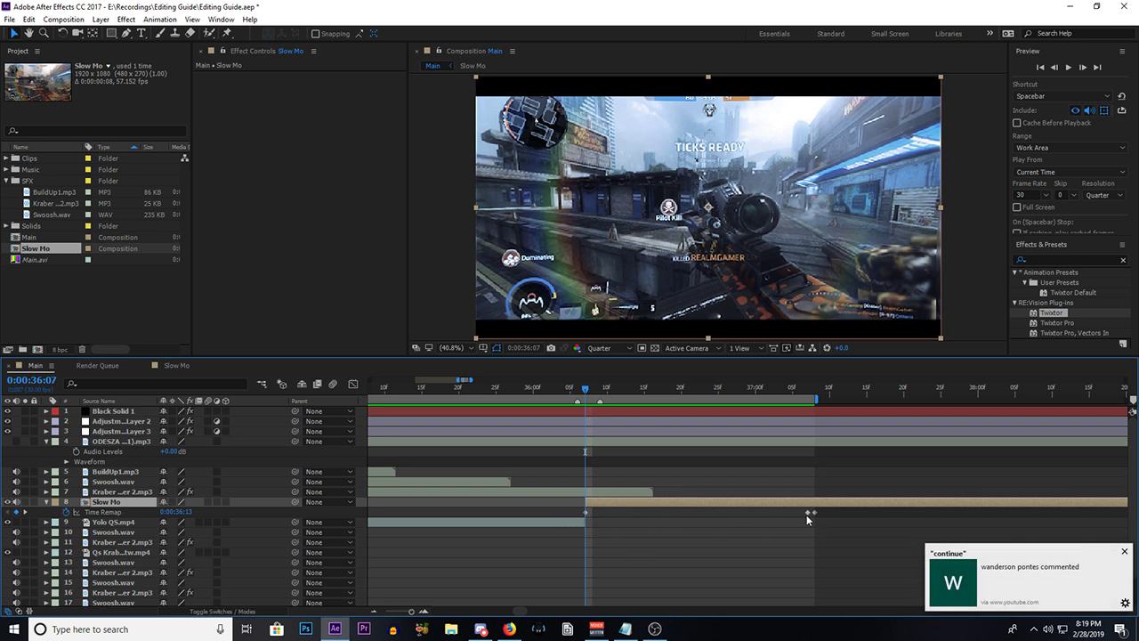
pyautogui.moveTo(803, 390); pyautogui.dragTo(591, 446)
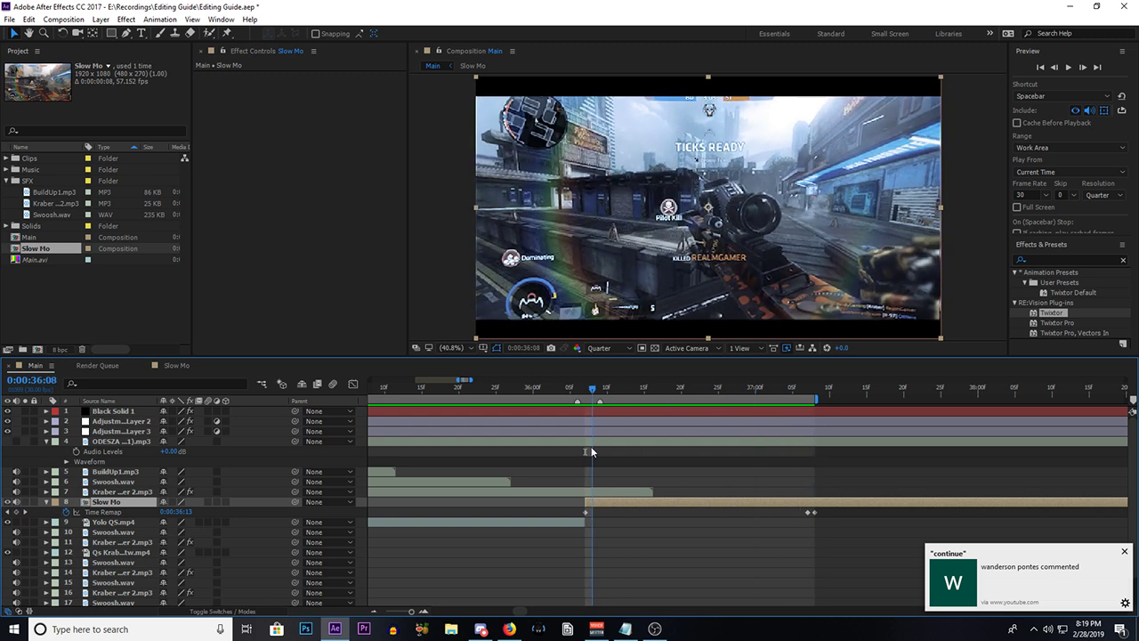
pyautogui.click(616, 568)
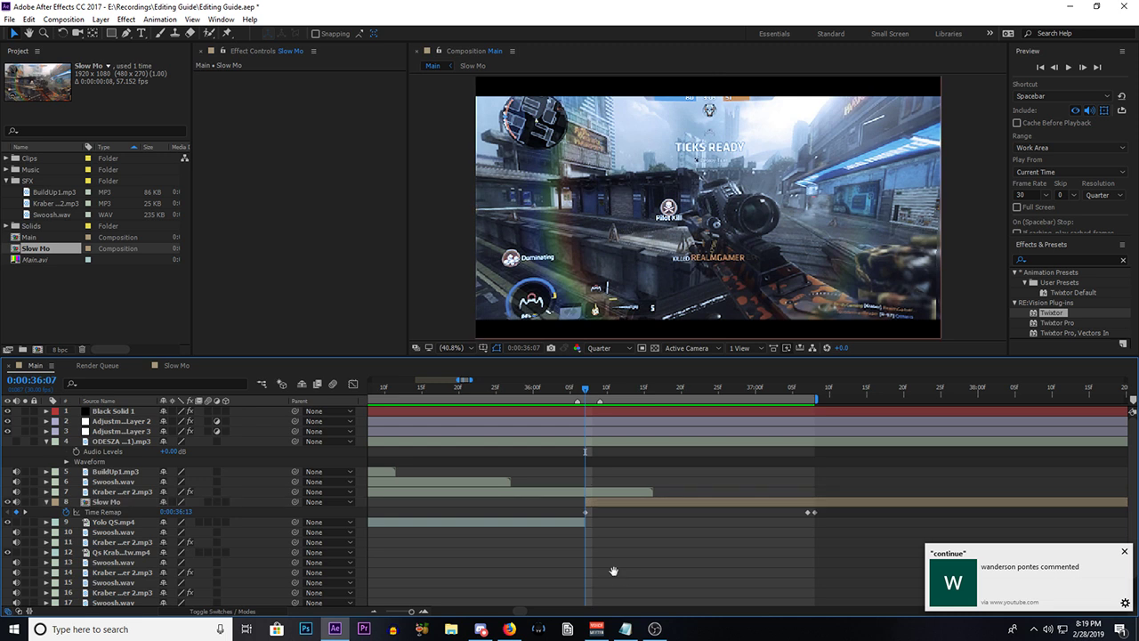
pyautogui.press('space')
pyautogui.press('space')
pyautogui.click(610, 503)
pyautogui.press('space')
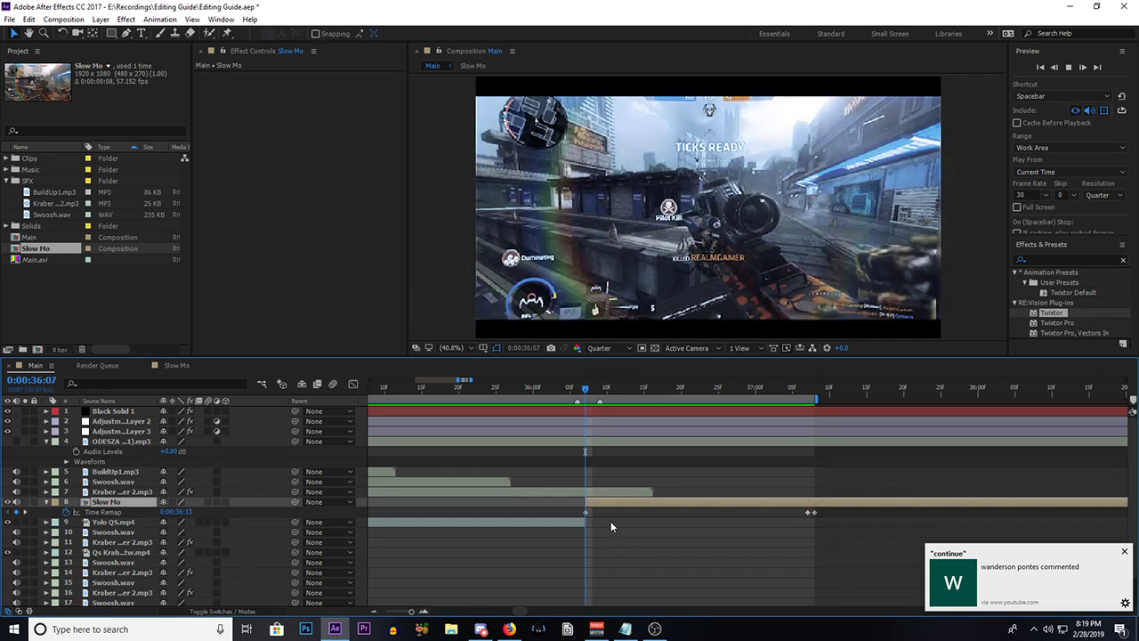
pyautogui.press('space')
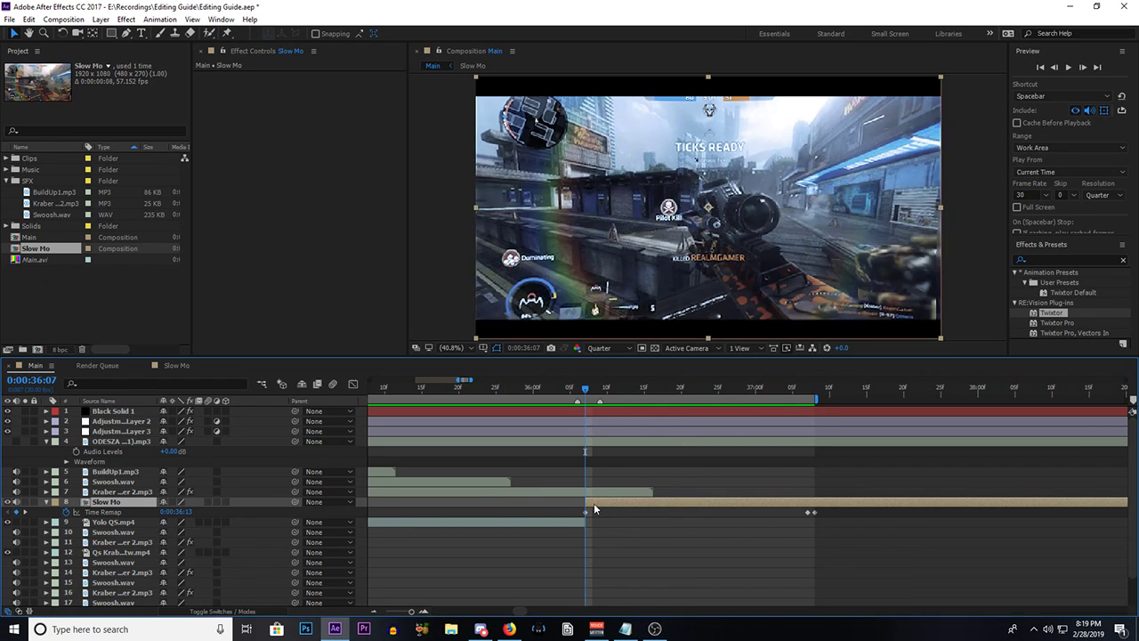
# Step: Play the Slow Mo composition and try toggling time remapping on its Yolo QS.mp4 layer
pyautogui.doubleClick(593, 504)
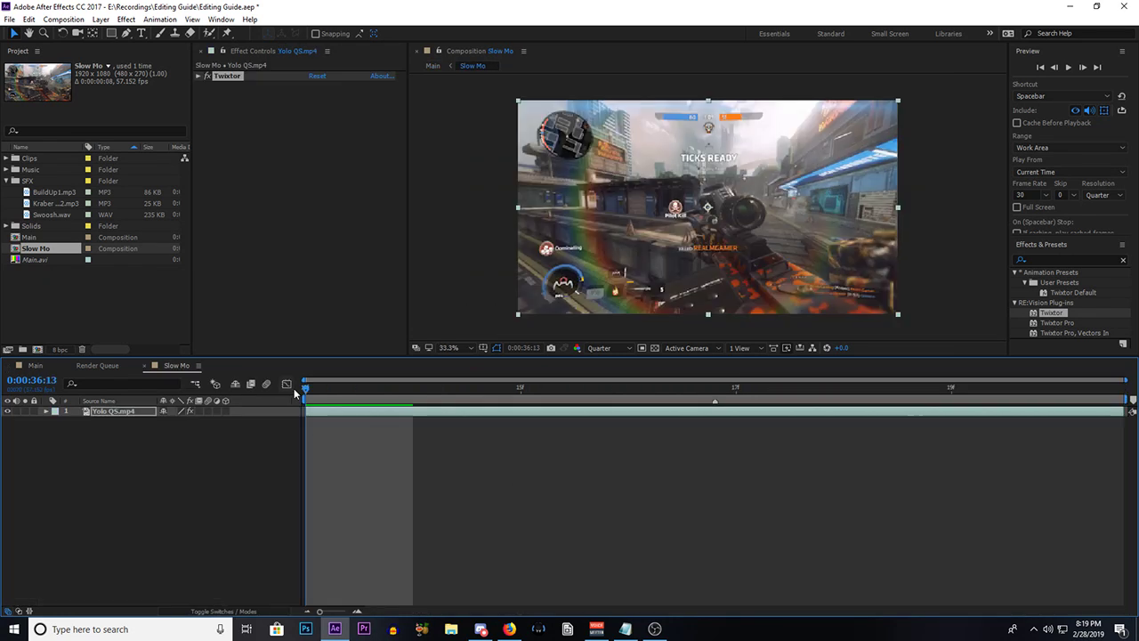
pyautogui.press('space')
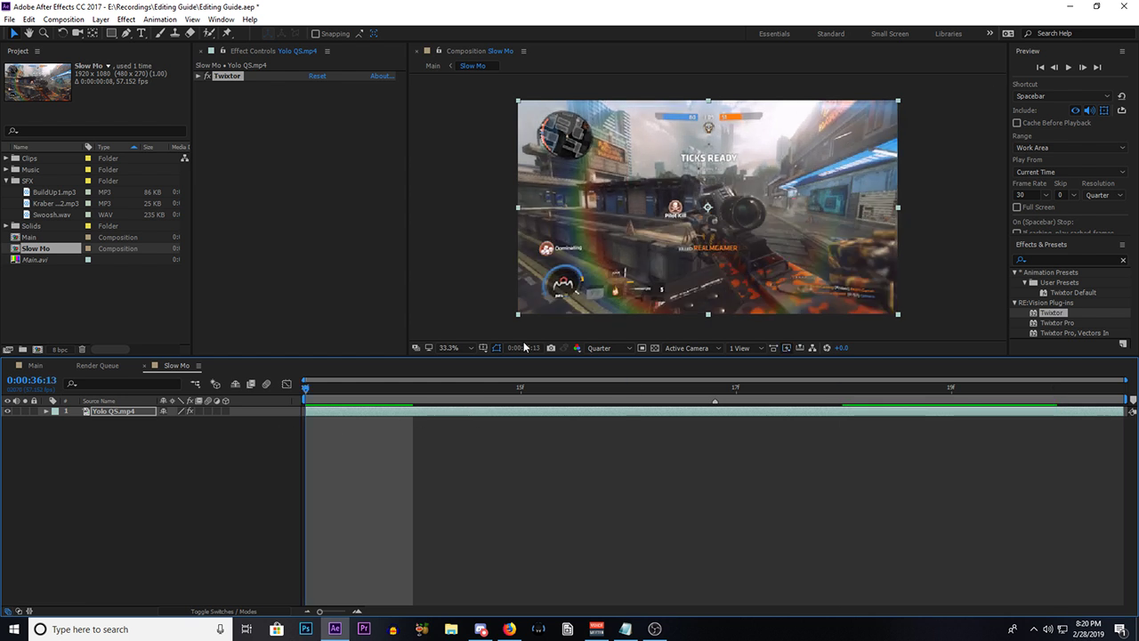
pyautogui.rightClick(494, 411)
pyautogui.moveTo(564, 212)
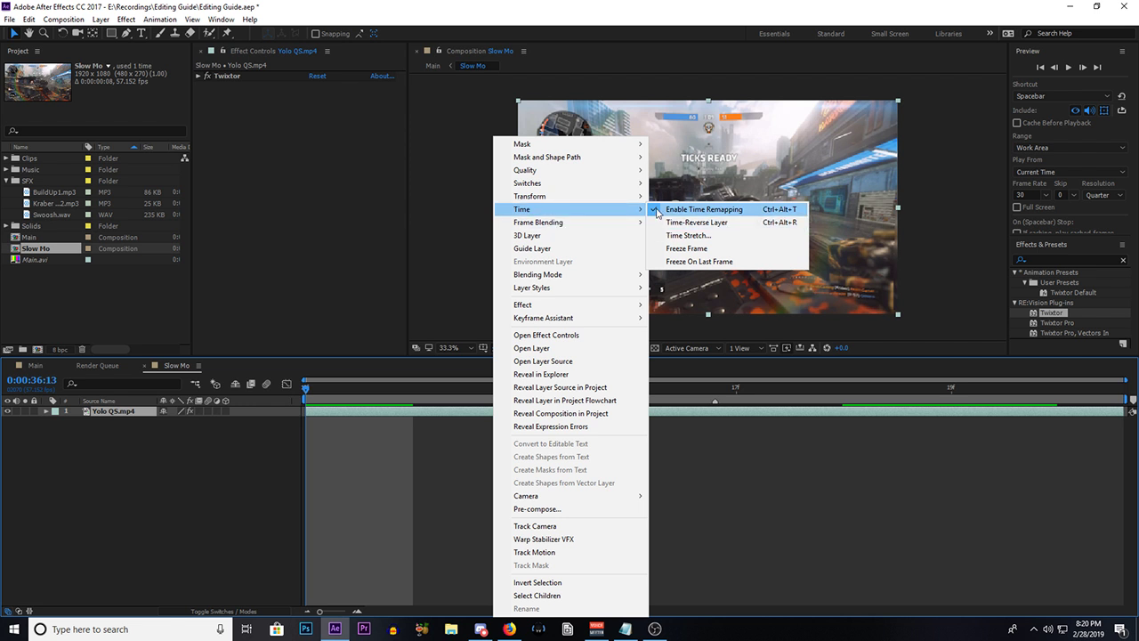
pyautogui.click(742, 214)
pyautogui.click(564, 411)
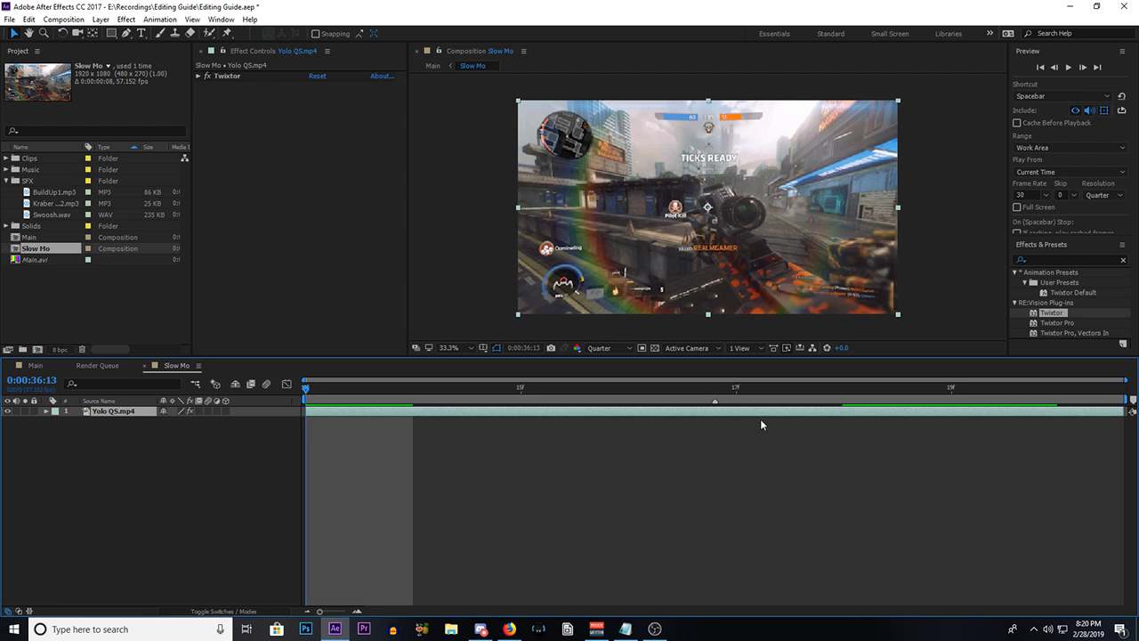
# Step: Return to the Main composition and undo back to before the Yolo QS.mp4 segment was pre-composed as Slow Mo
pyautogui.click(40, 367)
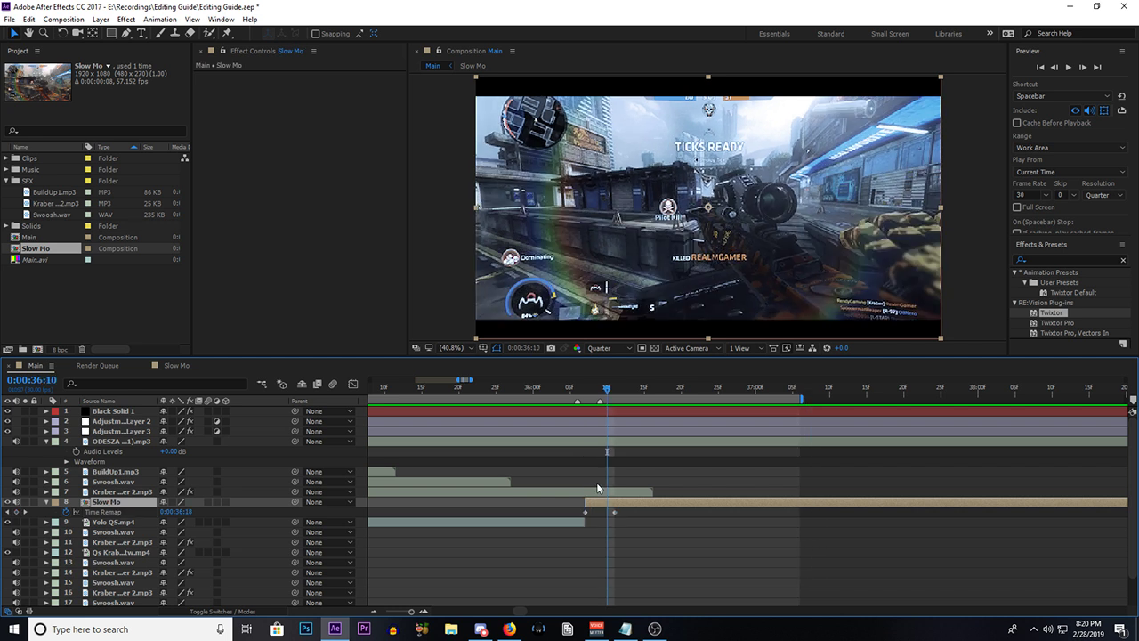
pyautogui.hotkey('ctrl', 'z')
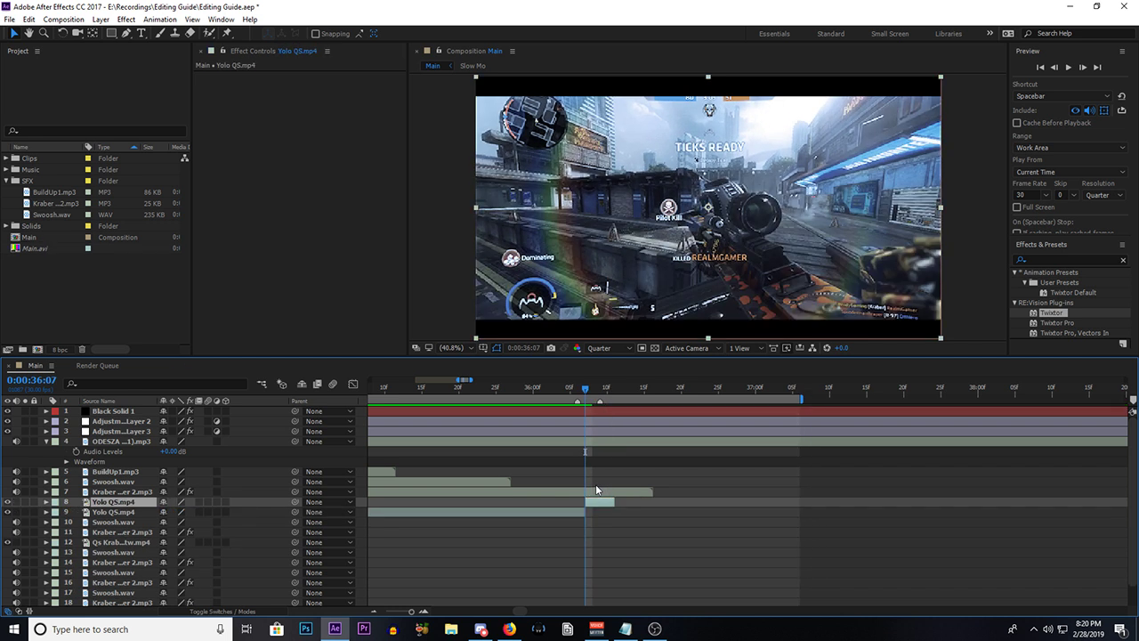
# Step: Enable time remapping on the short Yolo QS.mp4 segment at 0:00:36:07 in Main and apply Twixtor to it
pyautogui.scroll(2, 581, 508)
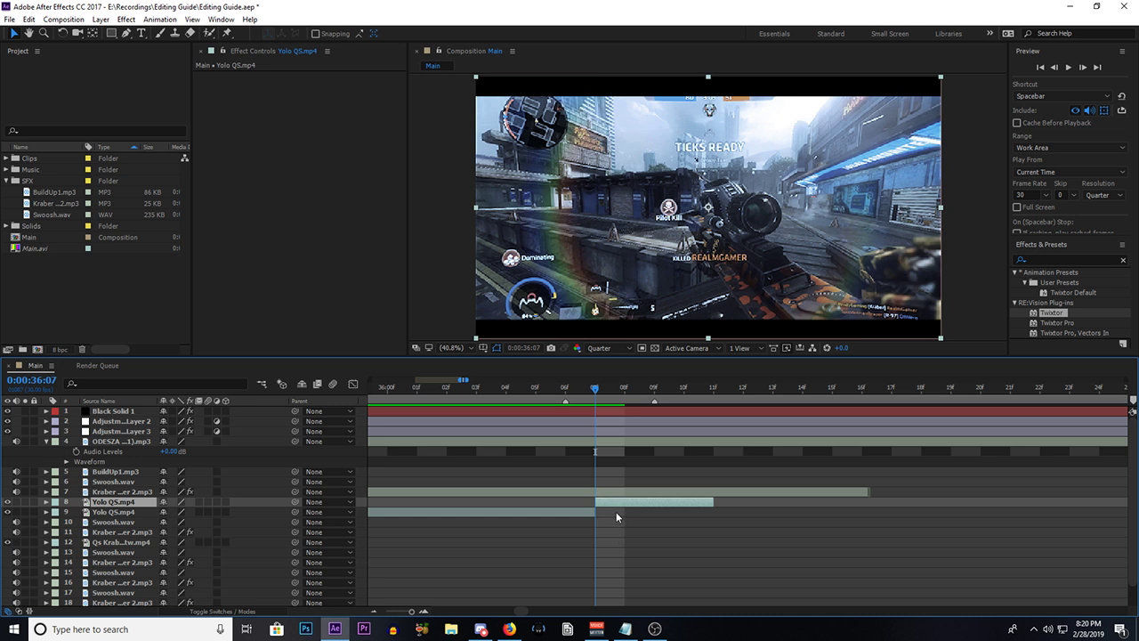
pyautogui.hotkey('ctrl', 'alt', 't')
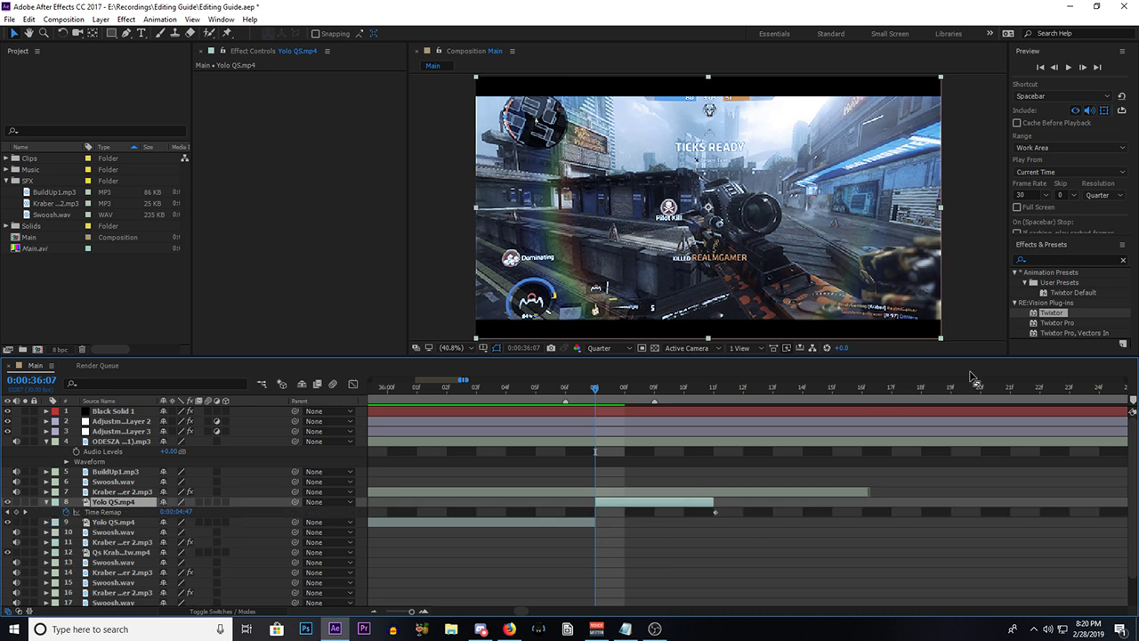
pyautogui.moveTo(1055, 312); pyautogui.dragTo(639, 507)
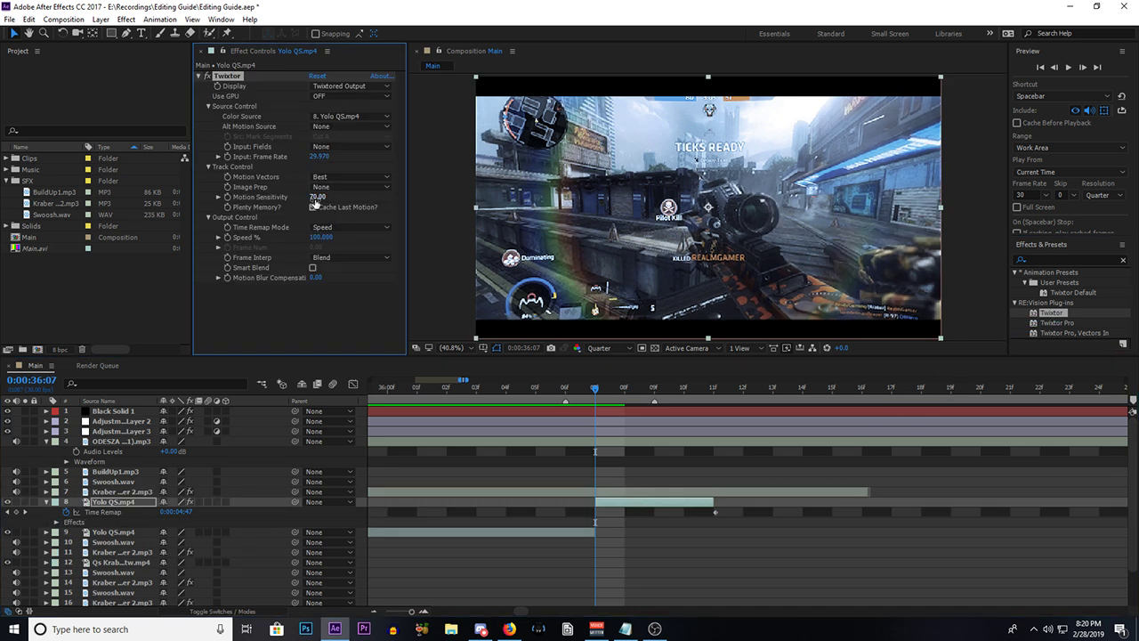
# Step: Configure the segment's Twixtor with Motion Sensitivity 100, Image Prep Contrast/Edge Enhance, Frame Interp Motion Weighted Blend and Smart Blend enabled
pyautogui.moveTo(315, 199); pyautogui.dragTo(649, 221)
pyautogui.click(355, 189)
pyautogui.click(357, 212)
pyautogui.click(345, 230)
pyautogui.click(339, 216)
pyautogui.click(349, 256)
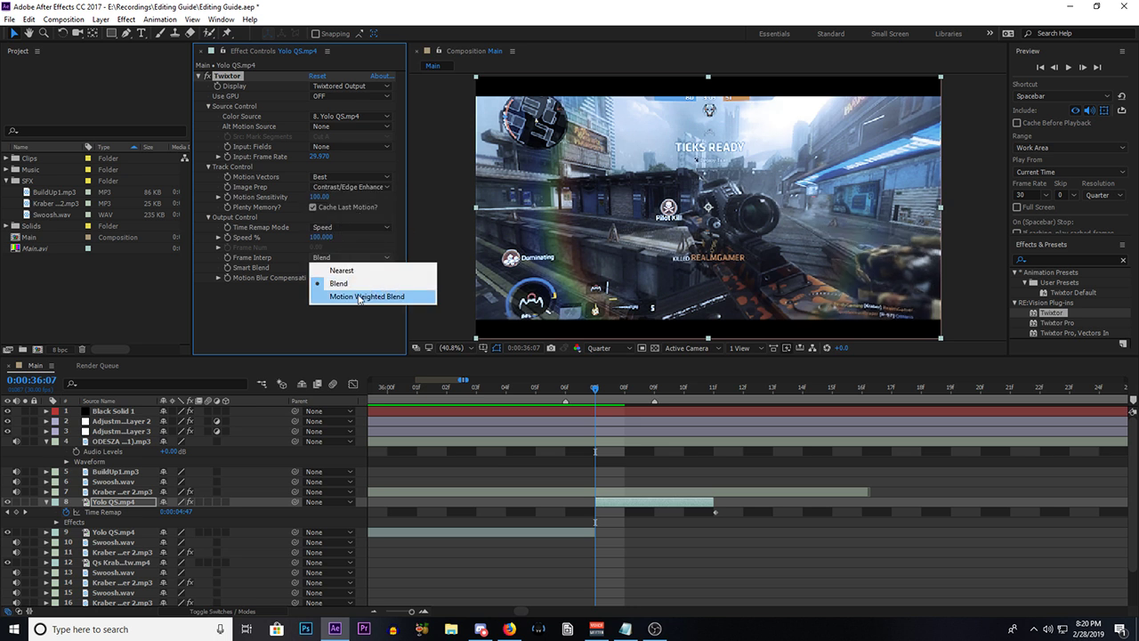
pyautogui.click(360, 297)
pyautogui.click(312, 267)
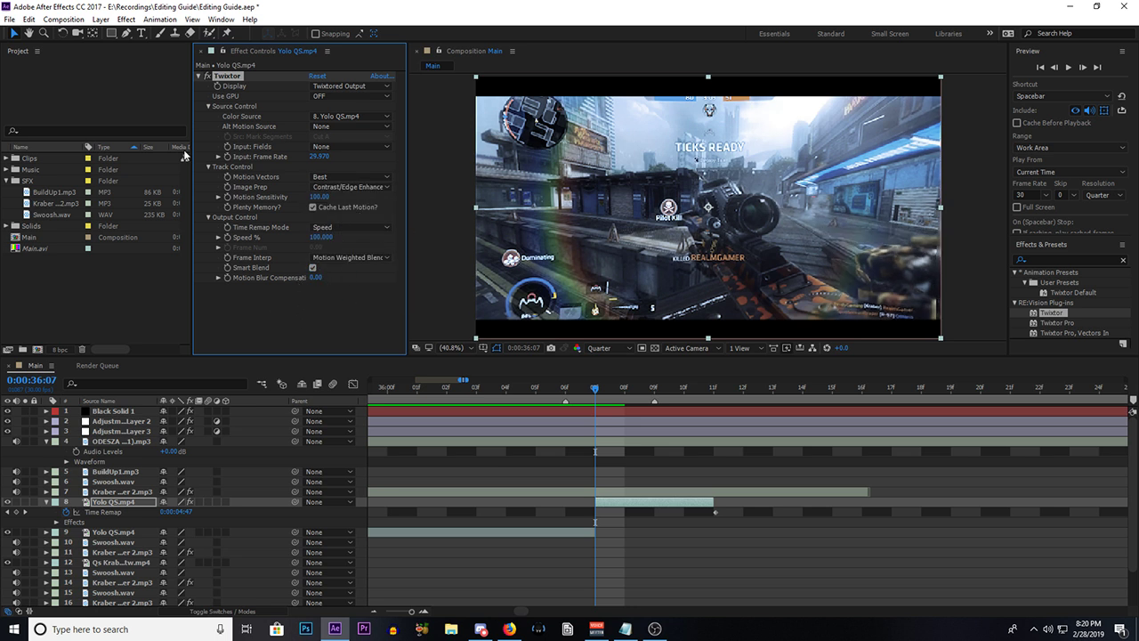
# Step: Pre-compose the Yolo QS.mp4 segment at 0:00:36:07 as Slow Mo, moving all attributes into the new composition
pyautogui.rightClick(635, 504)
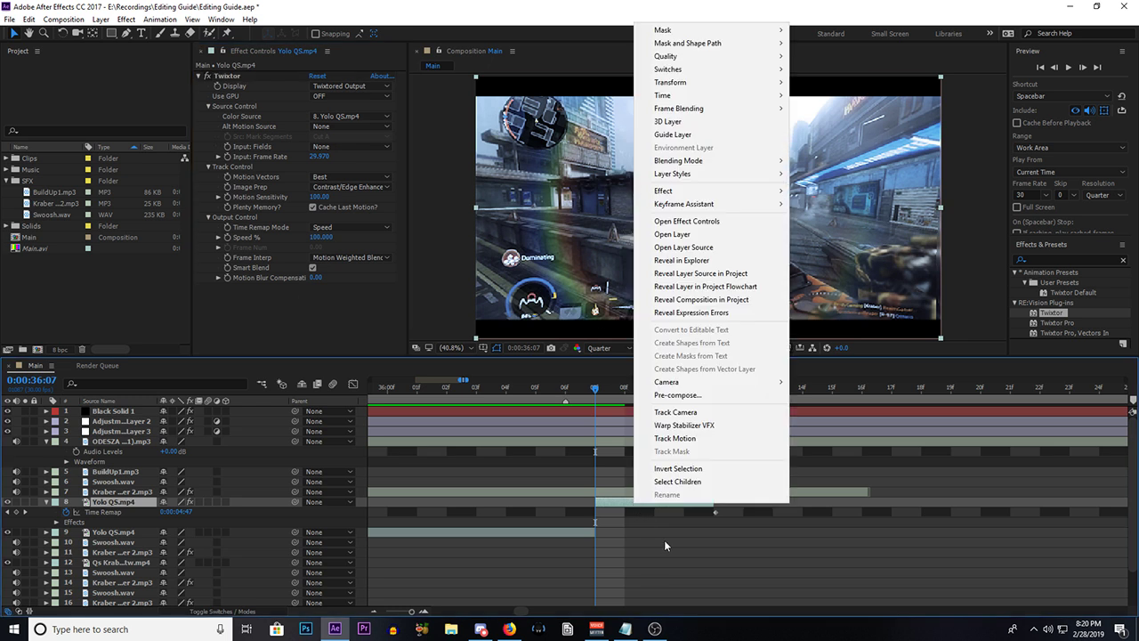
pyautogui.click(678, 394)
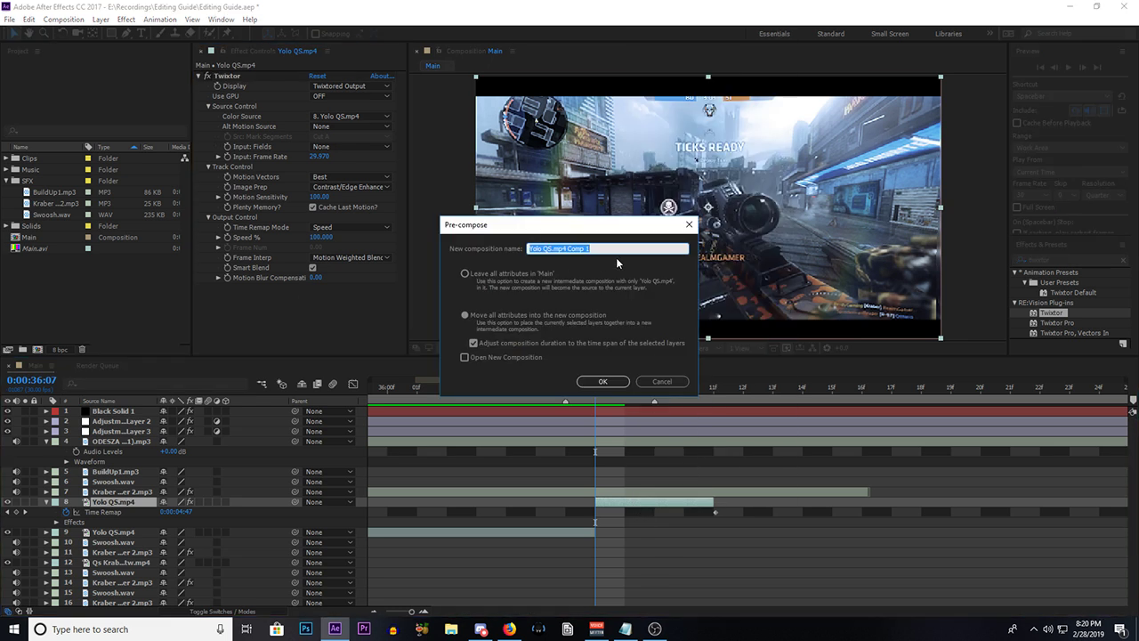
pyautogui.write('Slow Mo')
pyautogui.click(615, 389)
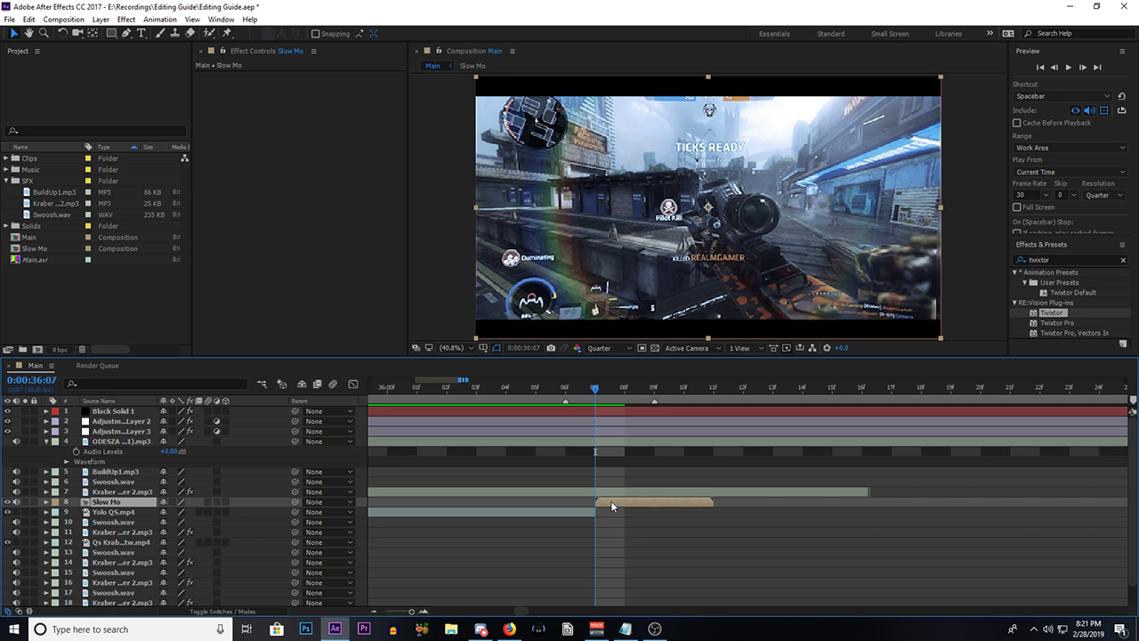
# Step: Enable time remapping on the Slow Mo layer and add a Time Remap keyframe at 0:00:36:10
pyautogui.hotkey('ctrl', 'alt', 't')
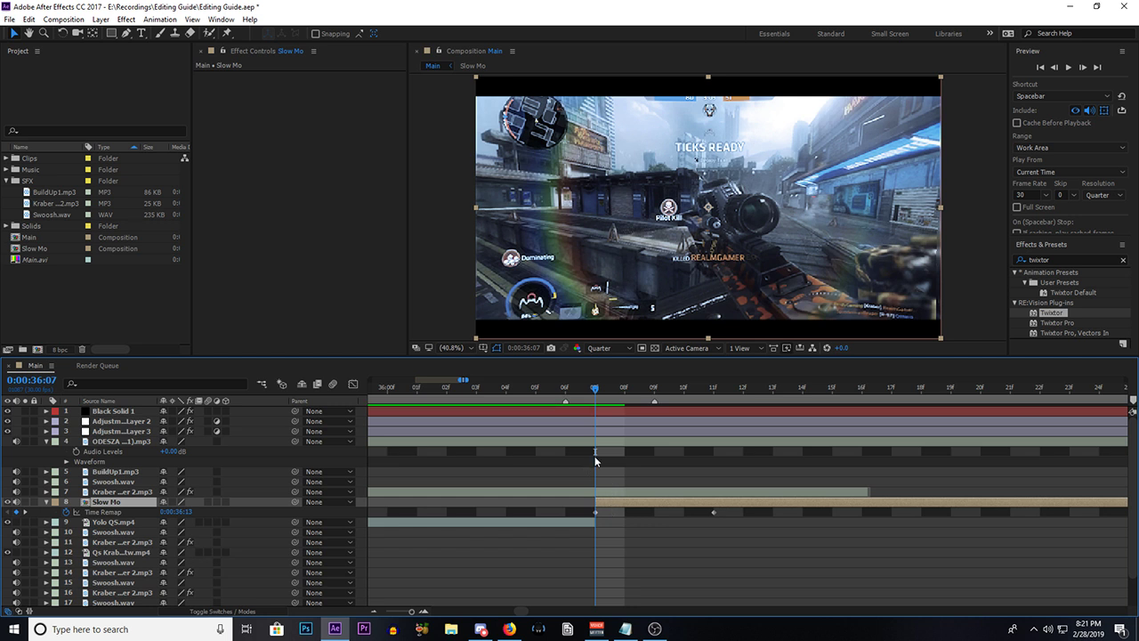
pyautogui.moveTo(595, 388); pyautogui.dragTo(693, 395)
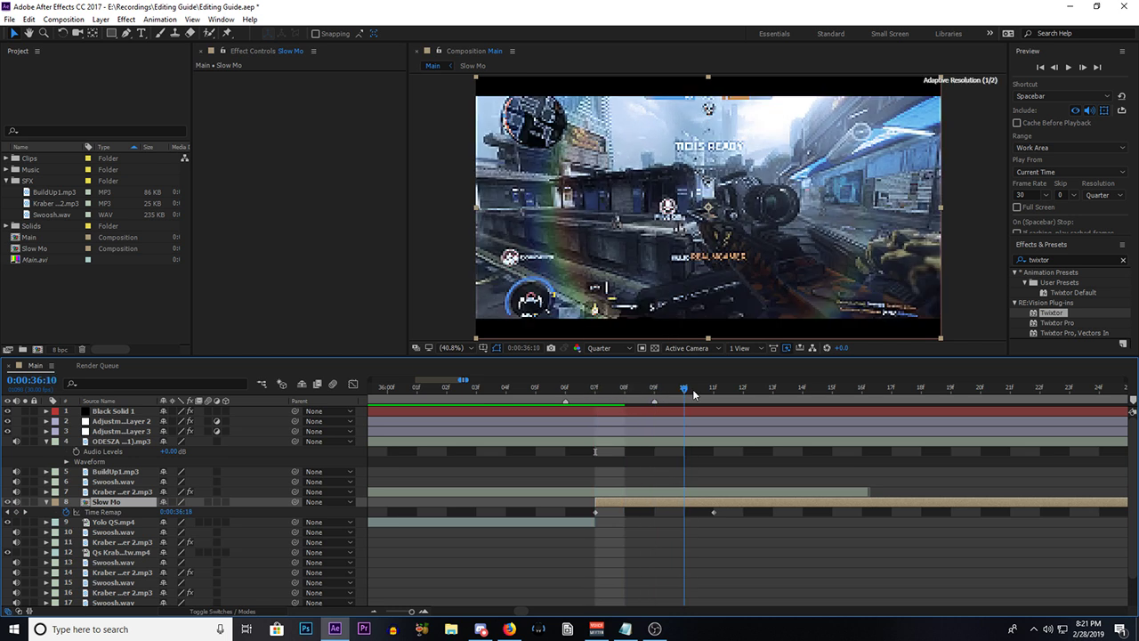
pyautogui.click(16, 512)
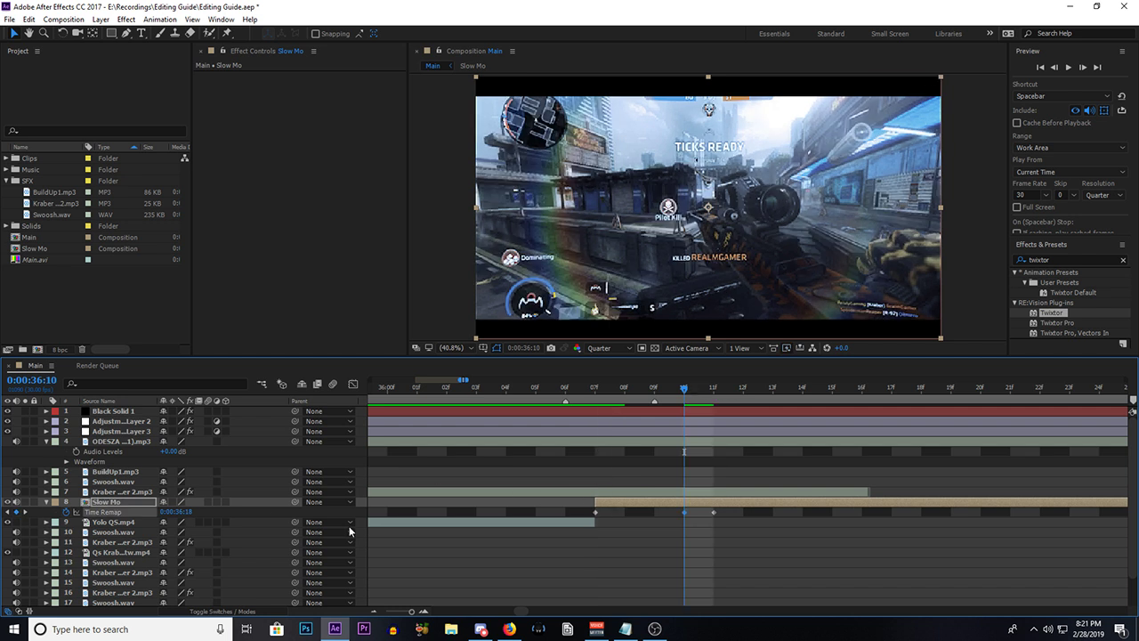
# Step: Move Slow Mo's last two Time Remap keyframes to 0:00:37:07 and 0:00:37:08, and extend the work area end to cover them
pyautogui.press('-')
pyautogui.click(628, 391)
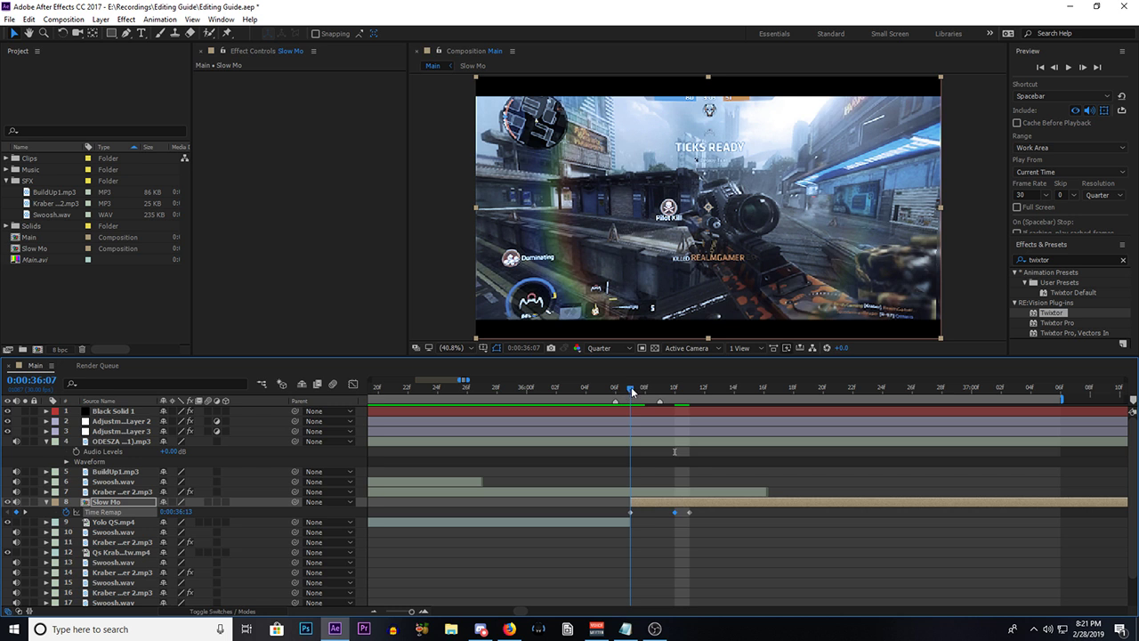
pyautogui.moveTo(633, 392); pyautogui.dragTo(1067, 428)
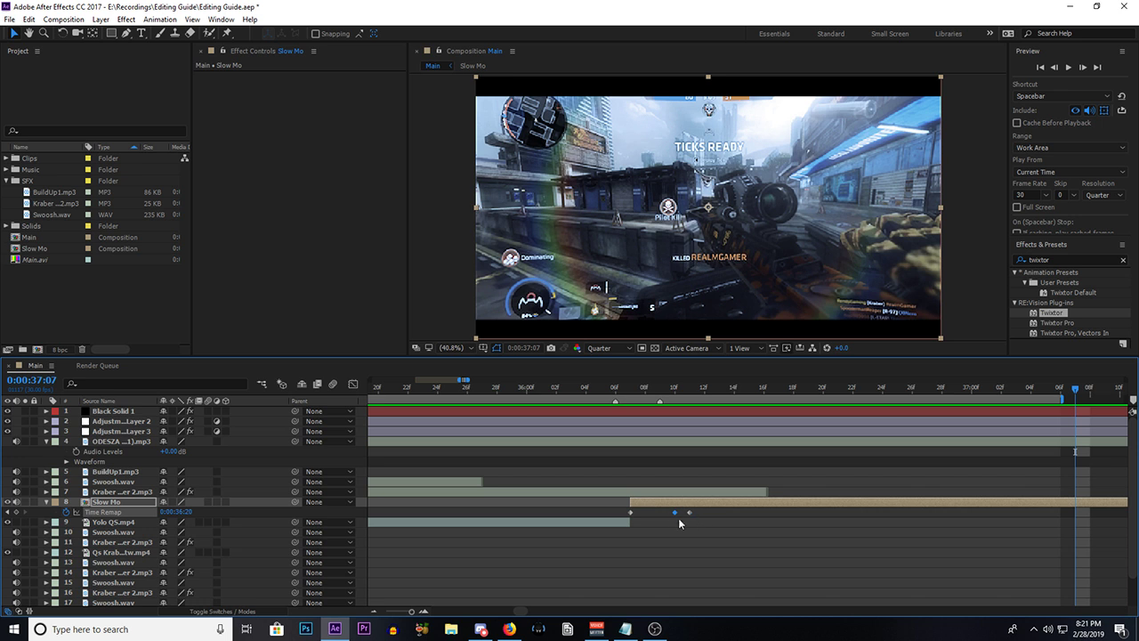
pyautogui.moveTo(696, 523); pyautogui.dragTo(1077, 535)
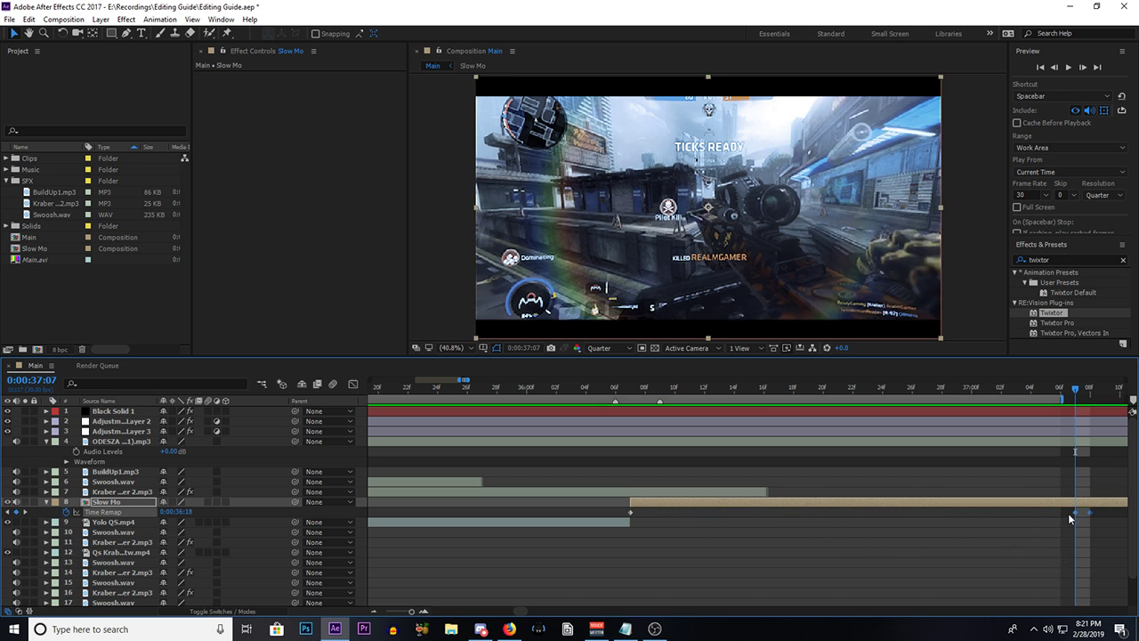
pyautogui.click(1074, 512)
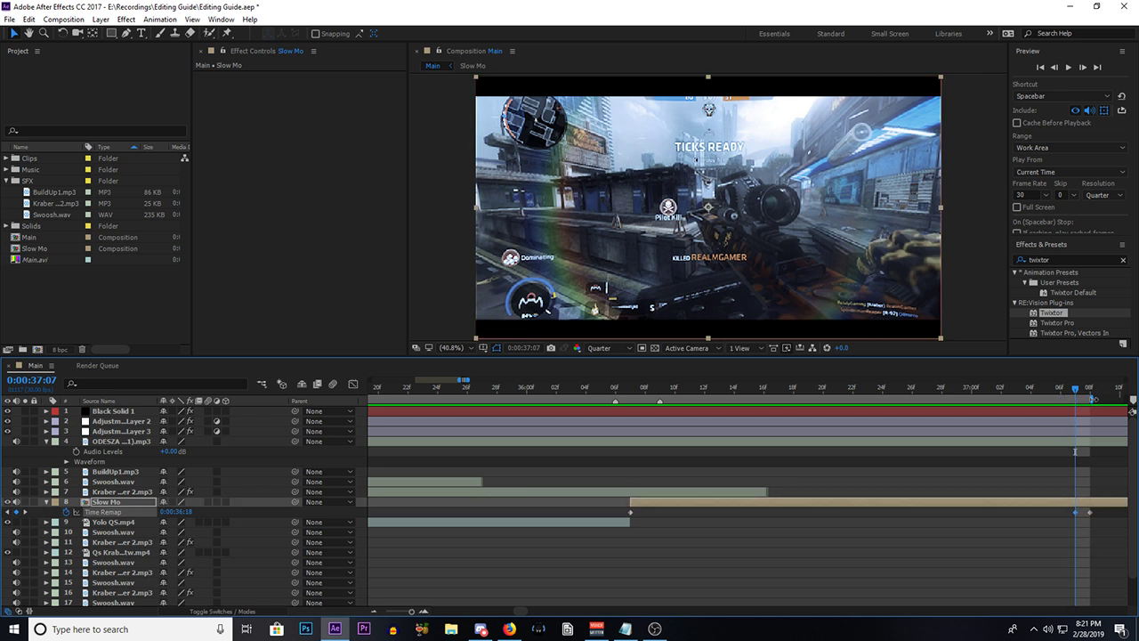
pyautogui.moveTo(1075, 389); pyautogui.dragTo(631, 390)
pyautogui.click(718, 552)
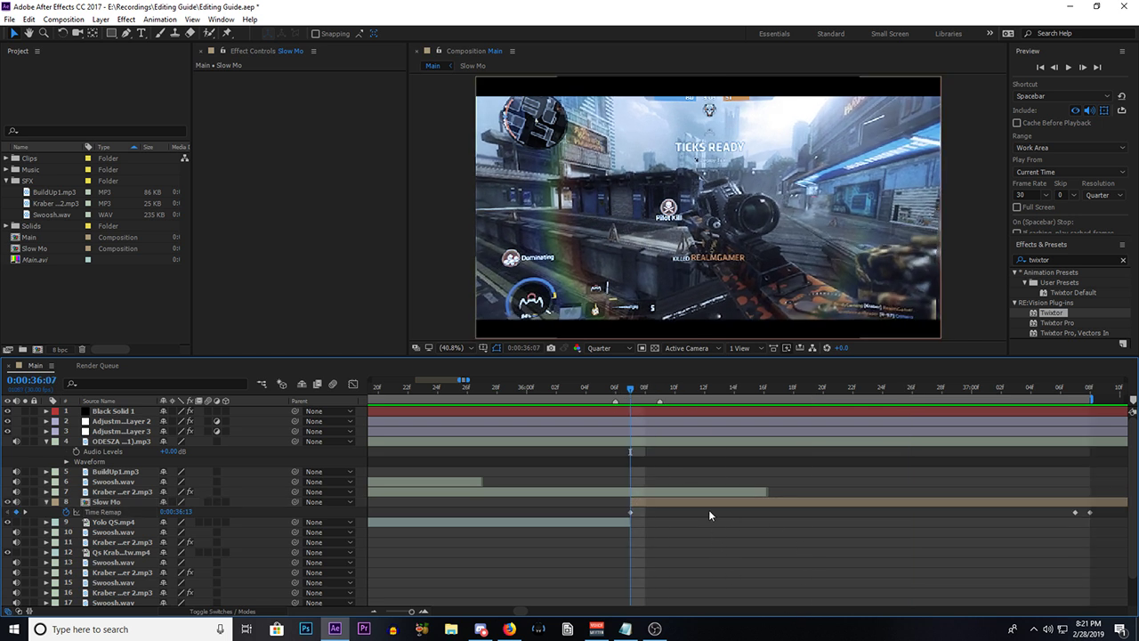
# Step: Open the Slow Mo composition to check the Twixtor settings on its Yolo QS.mp4 layer, and return to Main
pyautogui.click(644, 500)
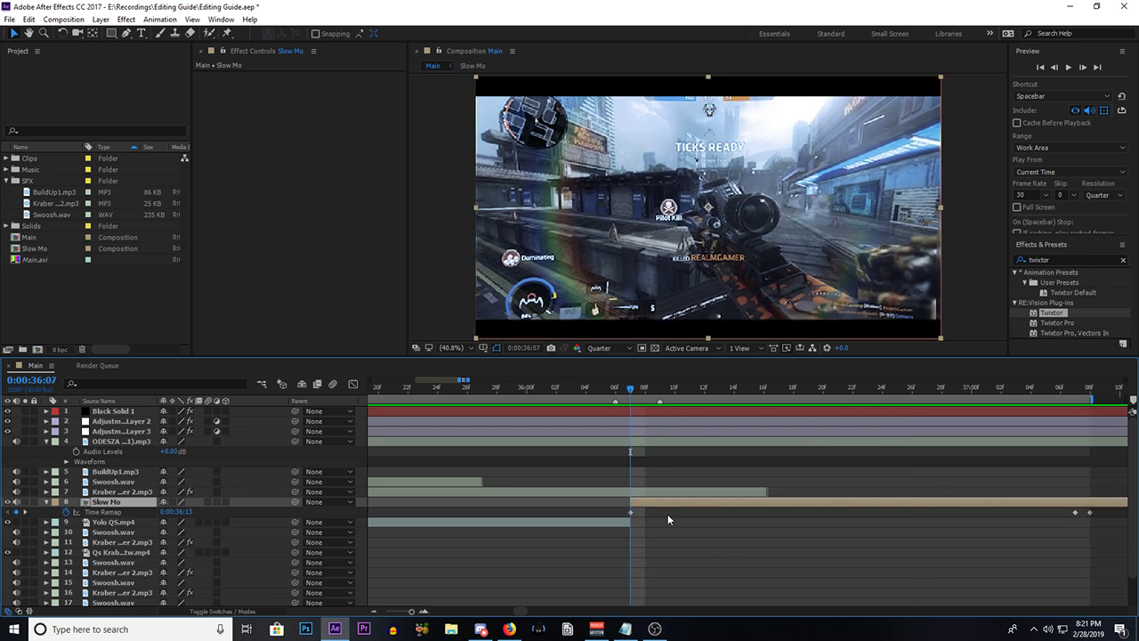
pyautogui.doubleClick(695, 502)
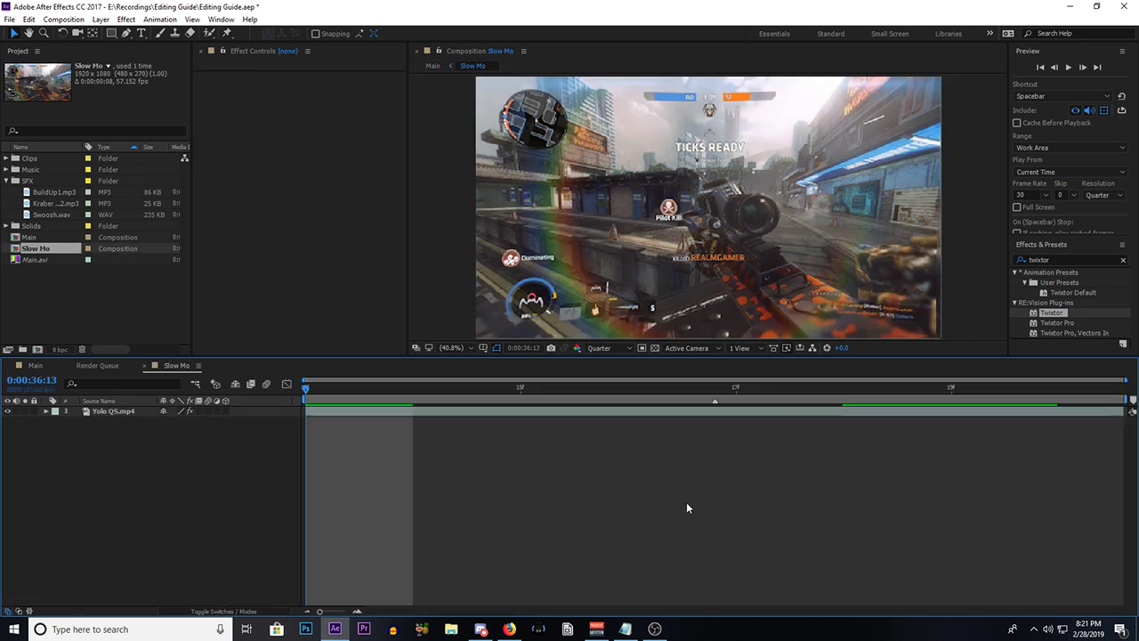
pyautogui.click(451, 416)
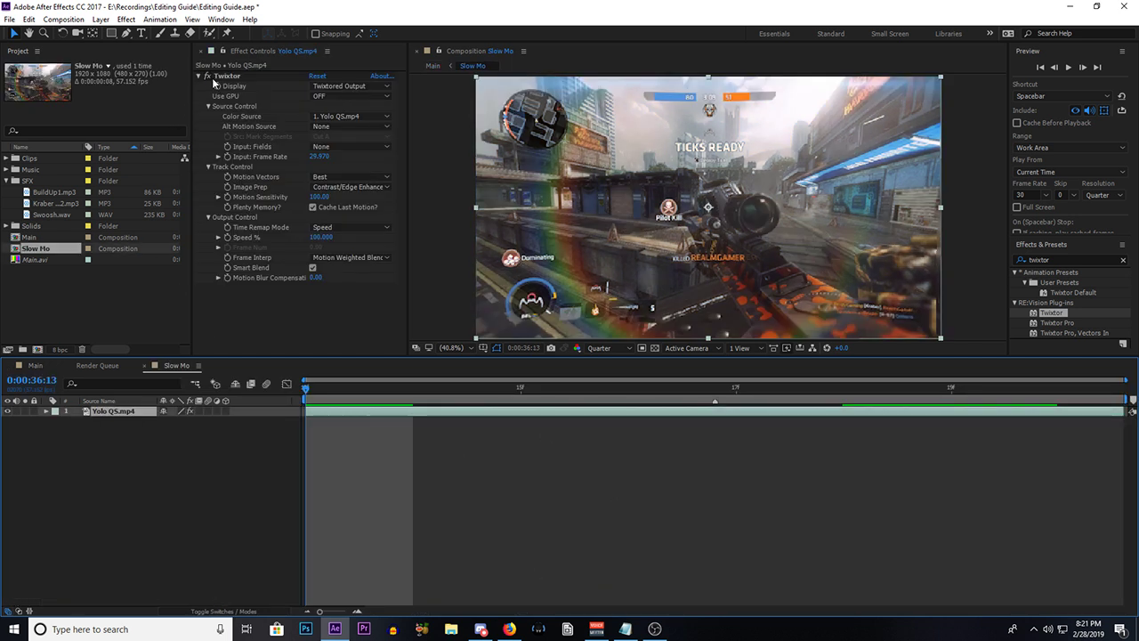
pyautogui.click(39, 367)
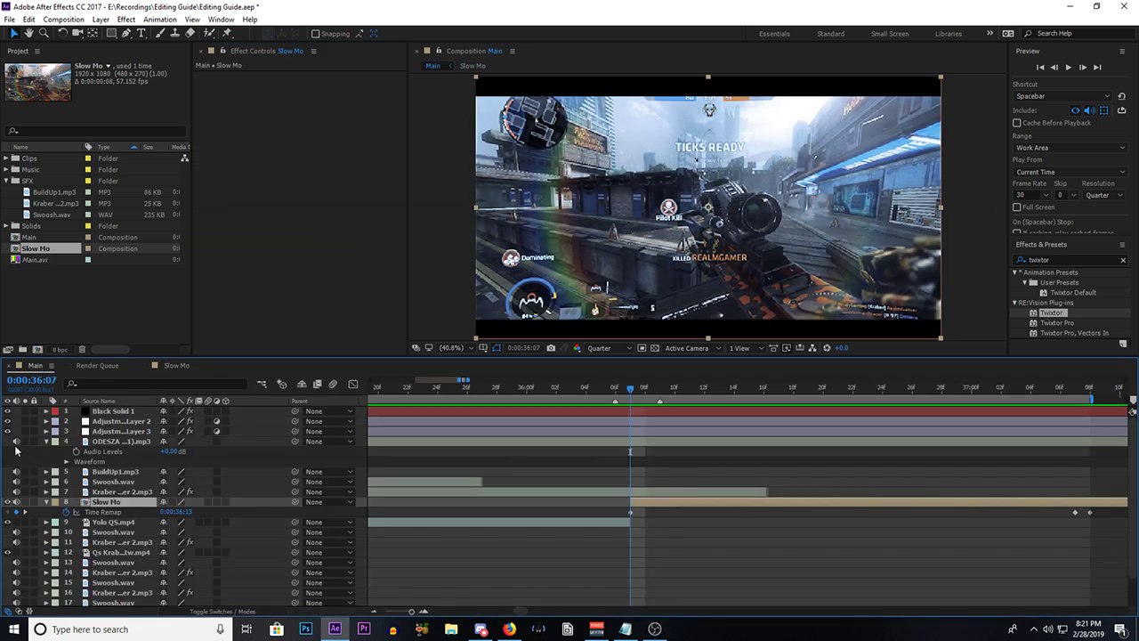
# Step: Mute the ODESZA music layer in Main and preview the slowed section from 0:00:36:07
pyautogui.press('space')
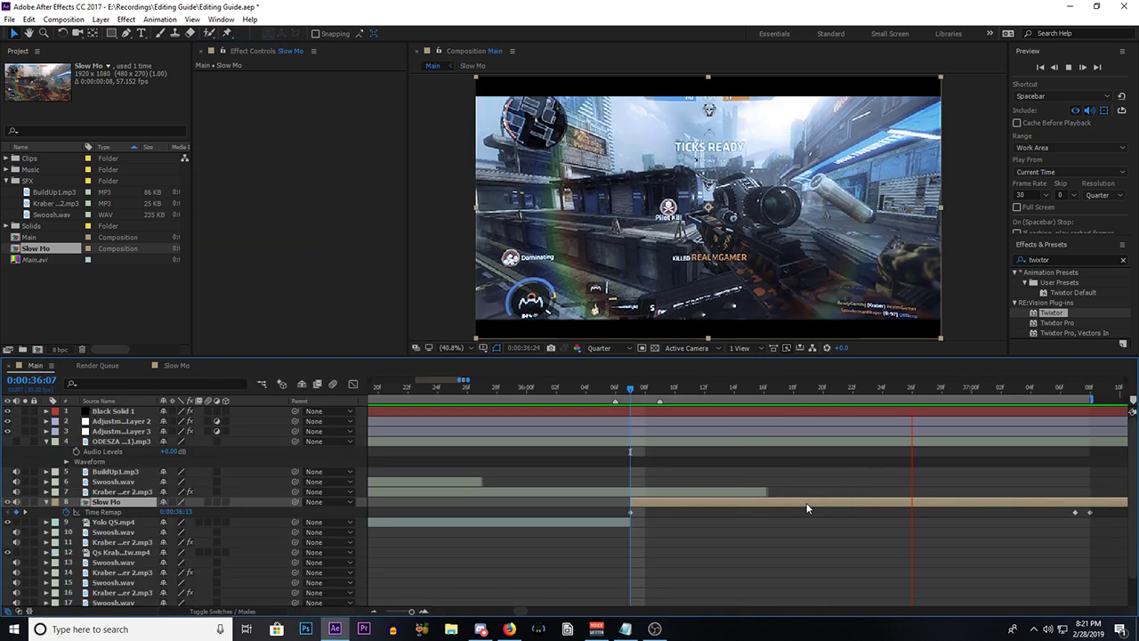
pyautogui.press('space')
pyautogui.press('space')
pyautogui.press('space')
# Step: Recheck Twixtor on the clip inside Slow Mo, and preview the edit again in Main
pyautogui.doubleClick(693, 501)
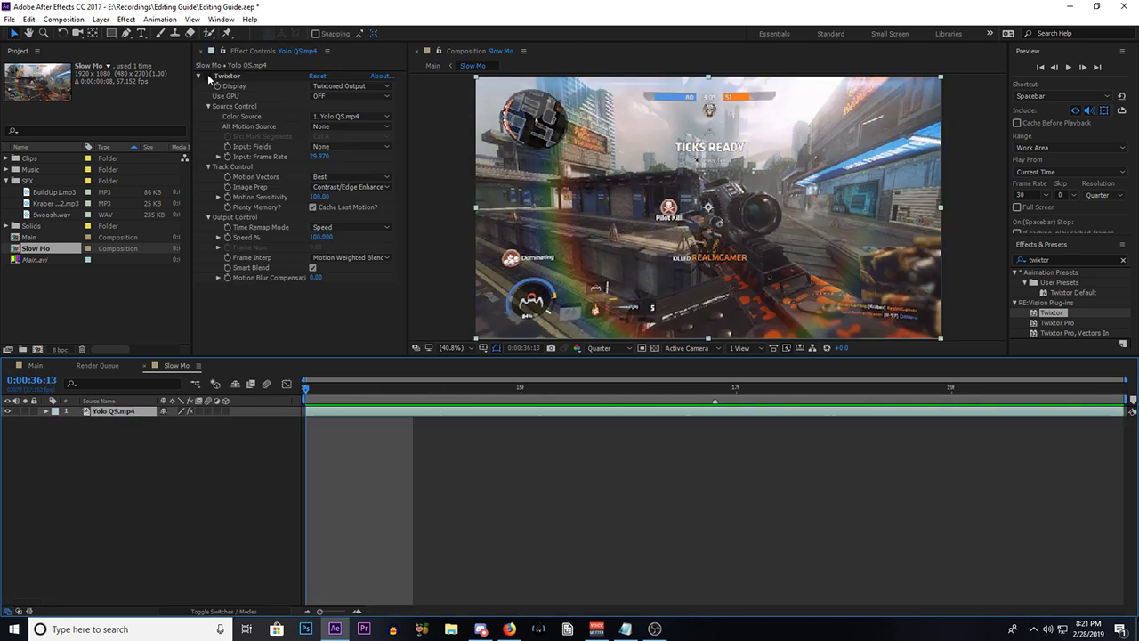
pyautogui.click(37, 366)
pyautogui.press('space')
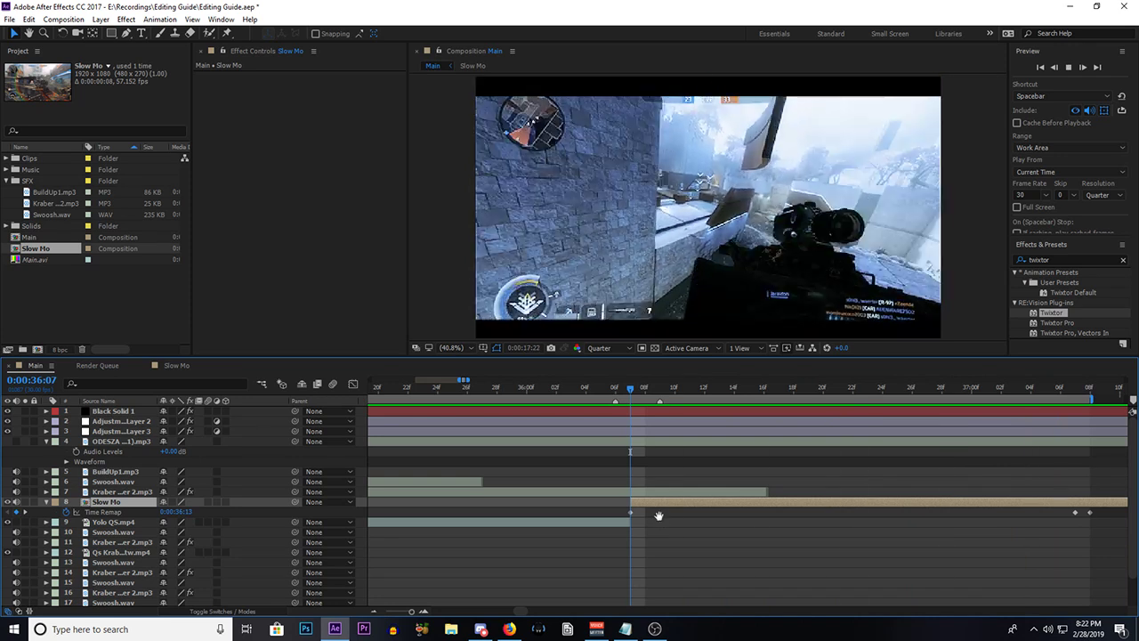
pyautogui.press('space')
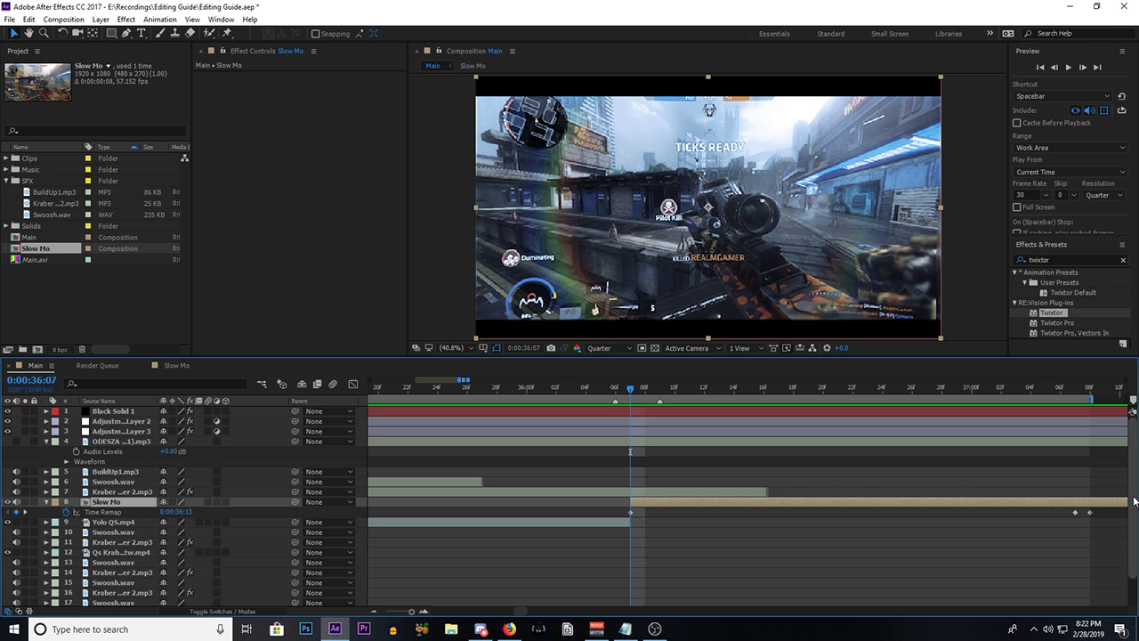
pyautogui.scroll(-1, 733, 536)
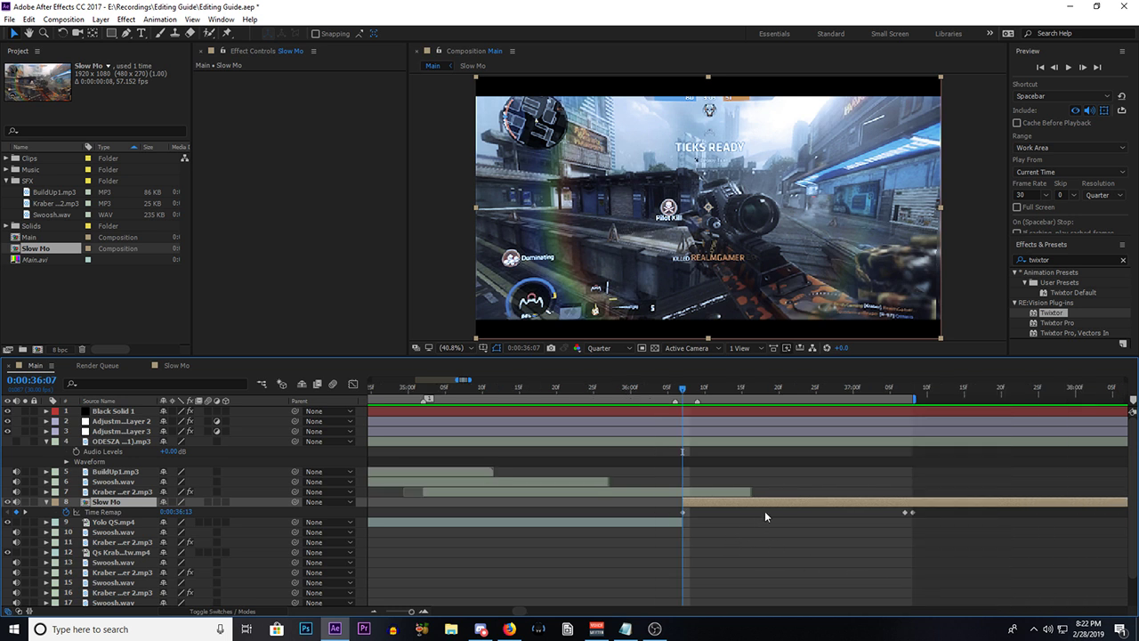
pyautogui.scroll(2, 832, 511)
pyautogui.scroll(-2, 790, 516)
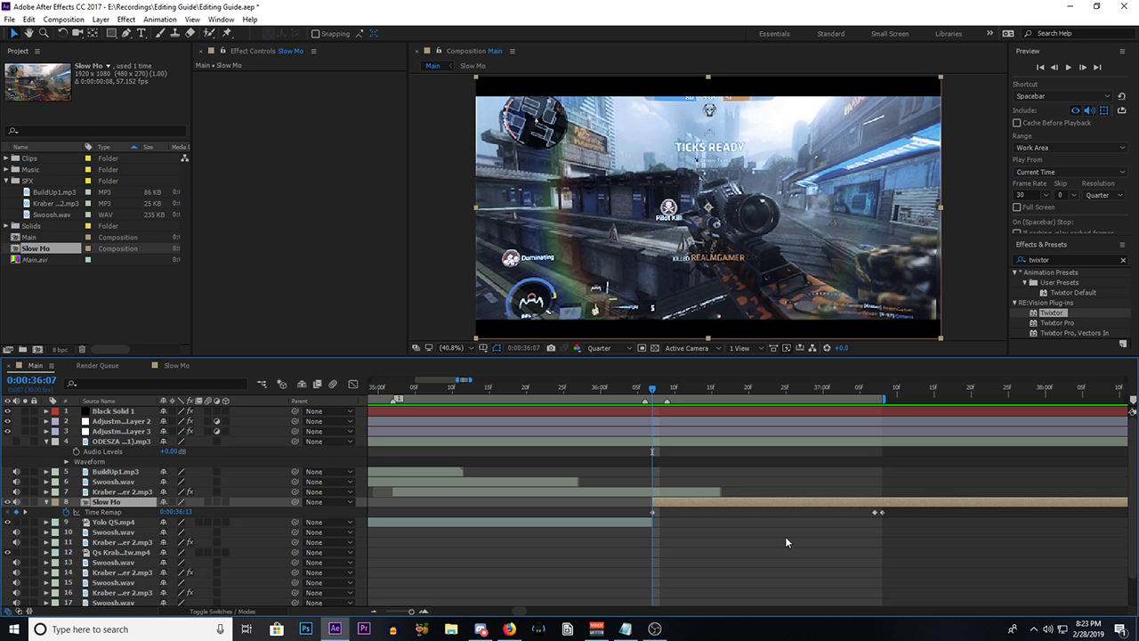
pyautogui.click(815, 528)
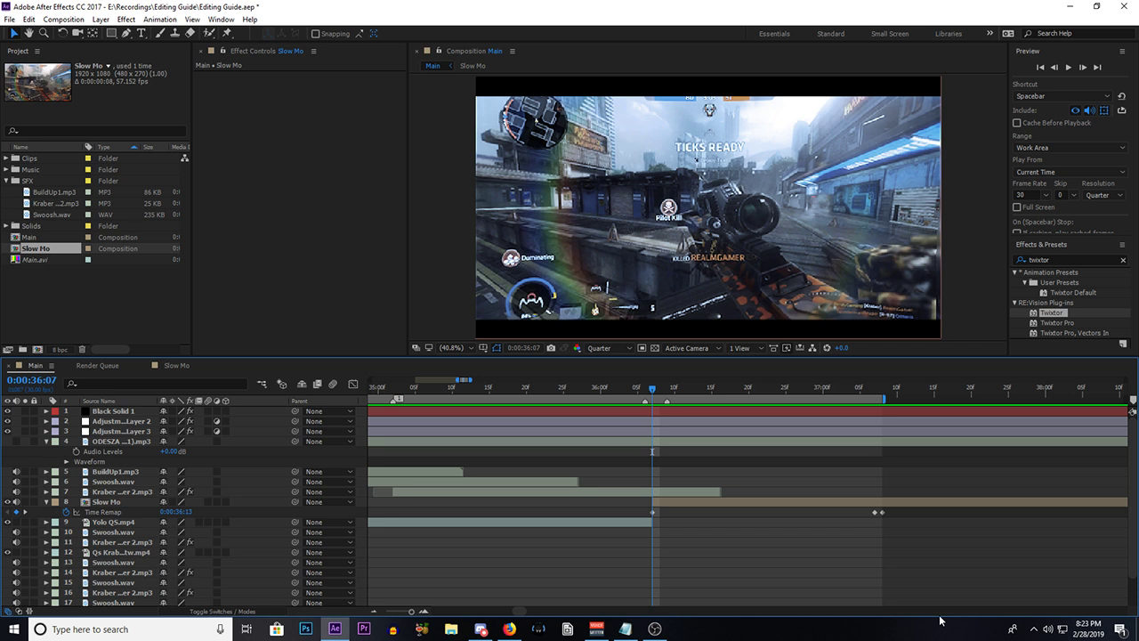
pyautogui.click(712, 504)
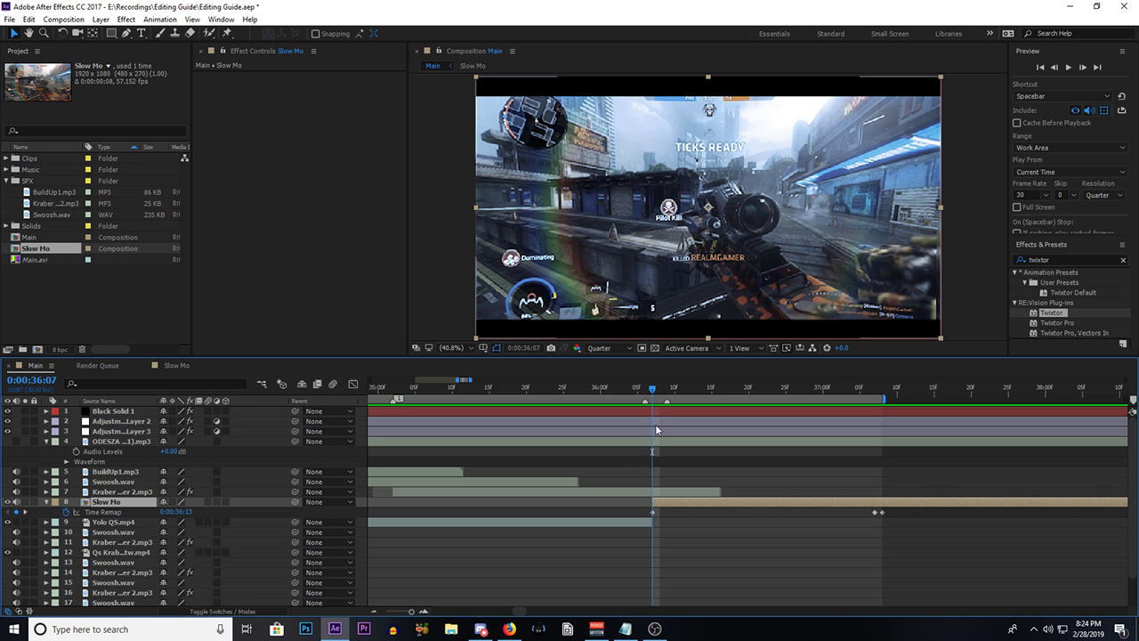
pyautogui.moveTo(652, 390); pyautogui.dragTo(652, 402)
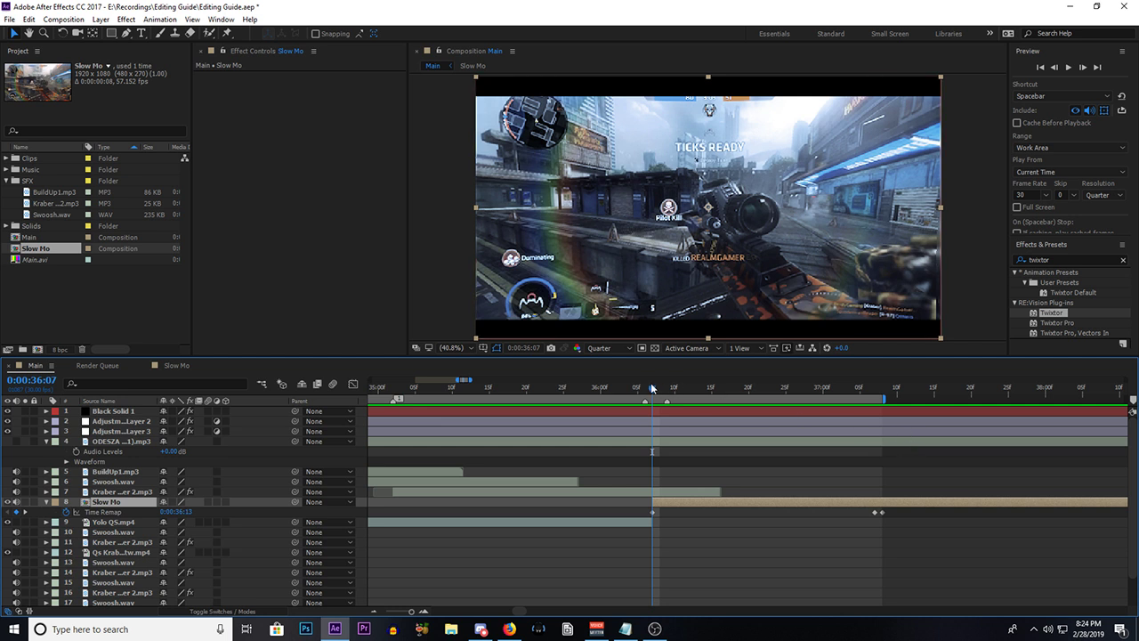
pyautogui.moveTo(650, 382)
pyautogui.mouseDown()
pyautogui.moveTo(793, 384)
pyautogui.moveTo(653, 384)
pyautogui.mouseUp()
pyautogui.click(935, 493)
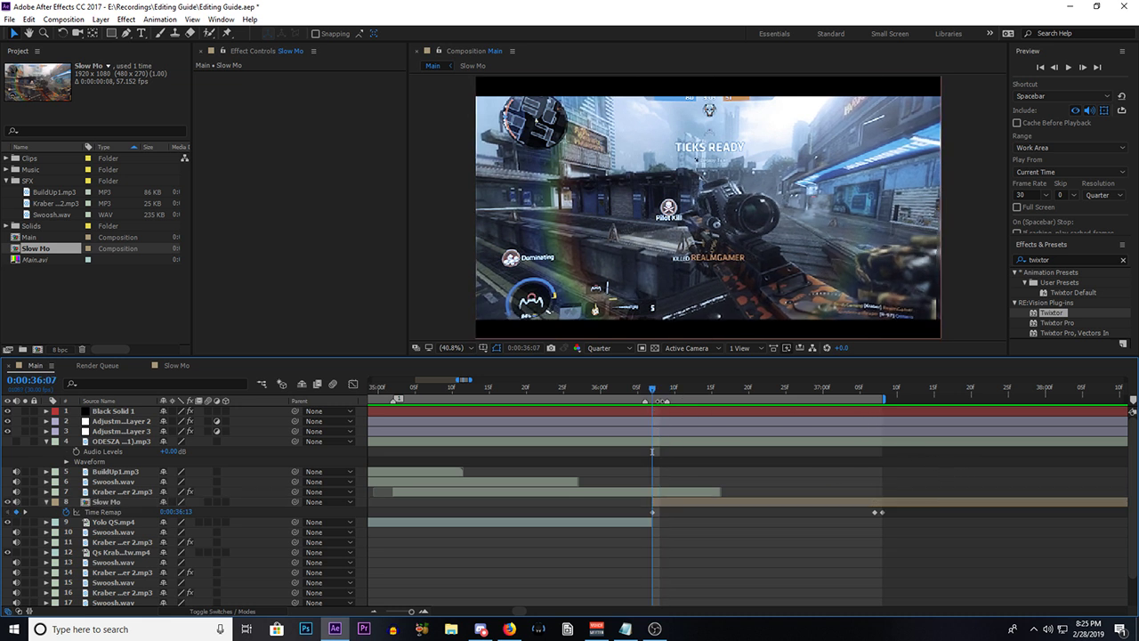
# Step: Step through the frames around the start of the Slow Mo layer and preview the edit
pyautogui.moveTo(651, 387)
pyautogui.mouseDown()
pyautogui.moveTo(678, 394)
pyautogui.moveTo(652, 408)
pyautogui.mouseUp()
pyautogui.press('pagedown')
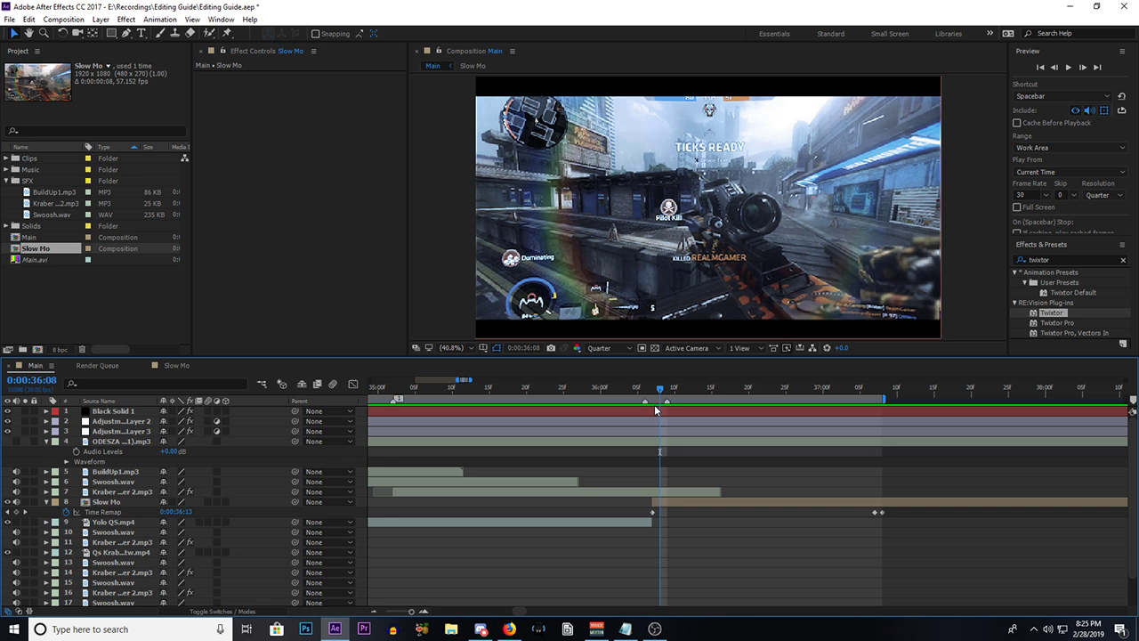
pyautogui.press('space')
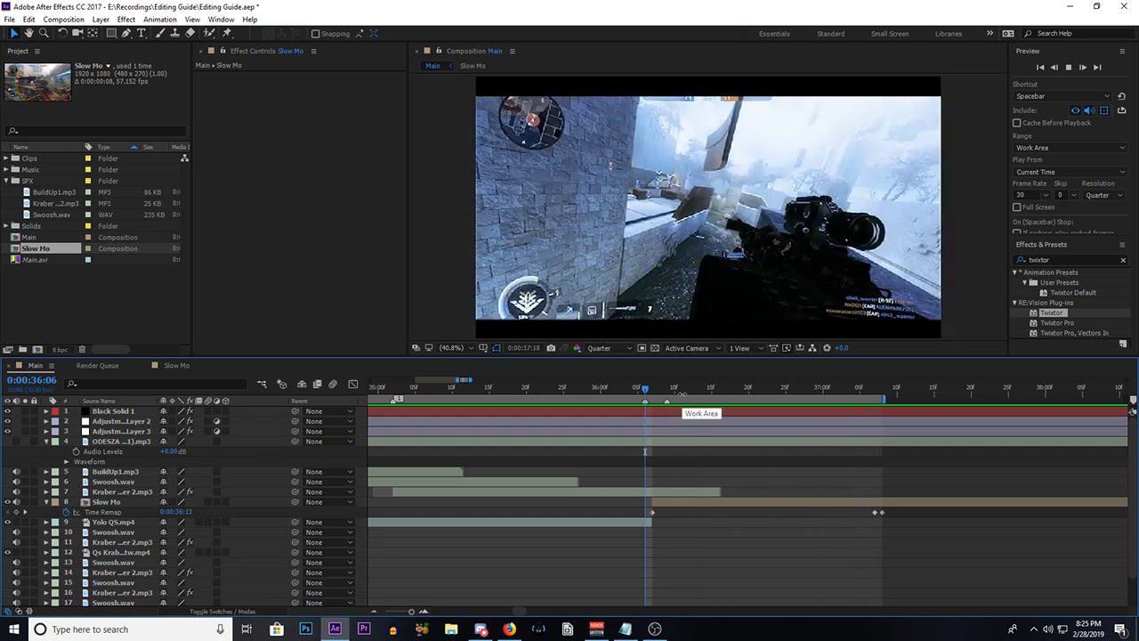
pyautogui.press('space')
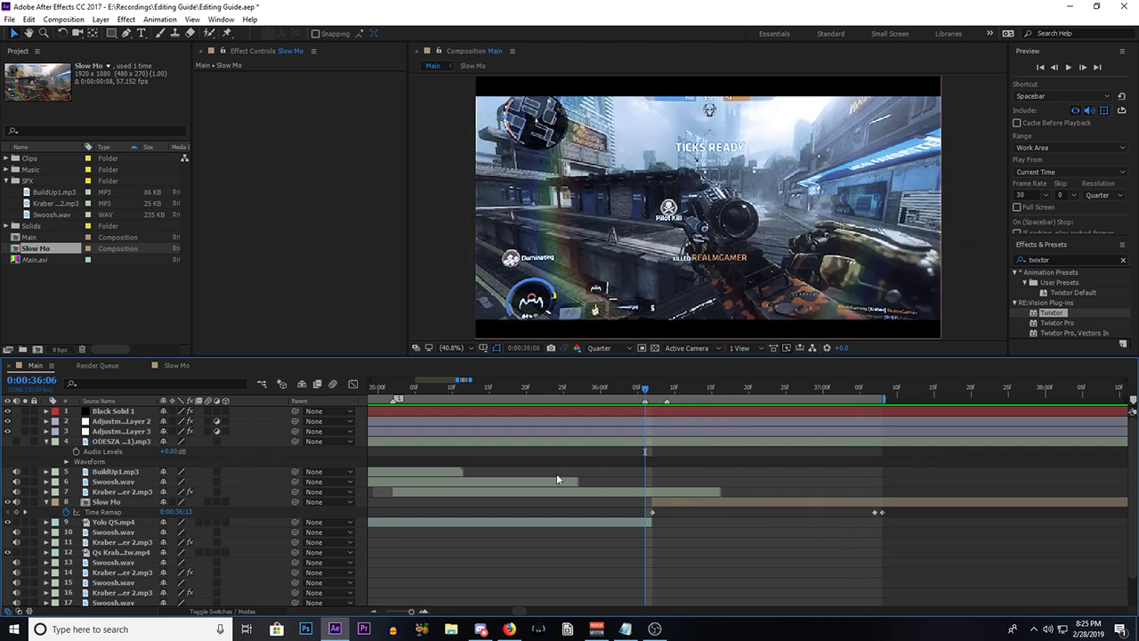
pyautogui.scroll(-4, 554, 477)
pyautogui.scroll(2, 484, 461)
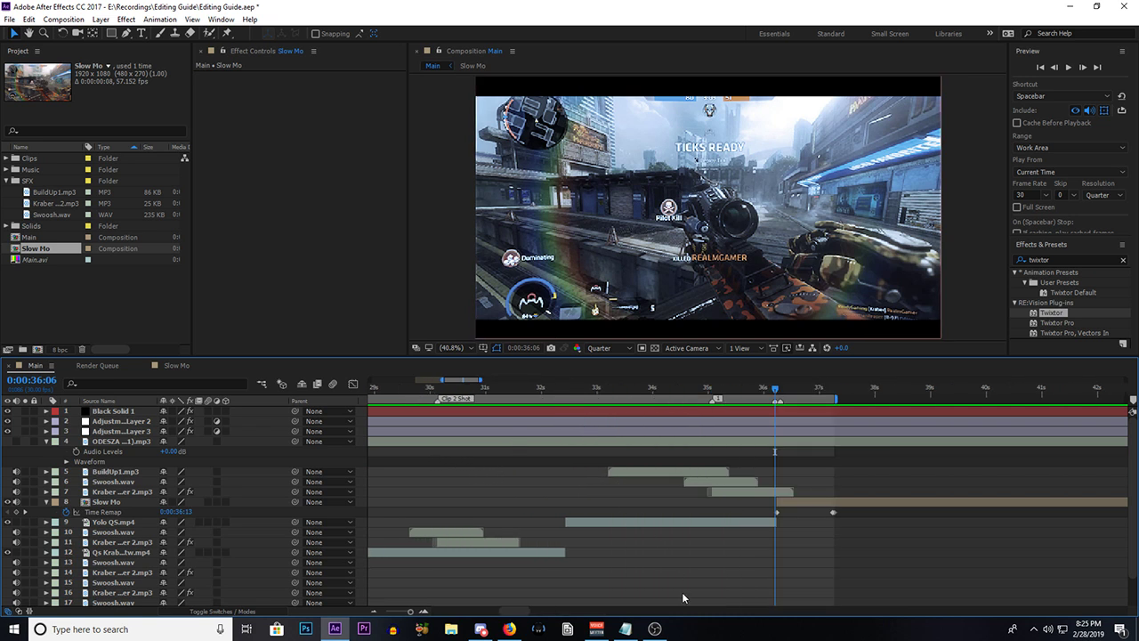
pyautogui.click(655, 629)
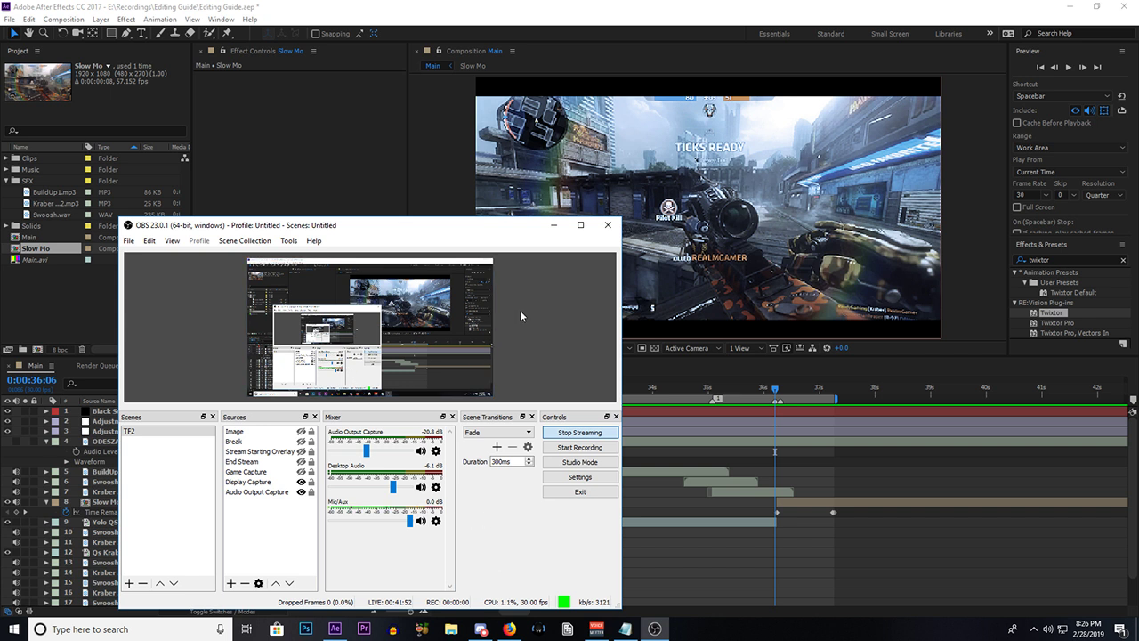
pyautogui.click(553, 226)
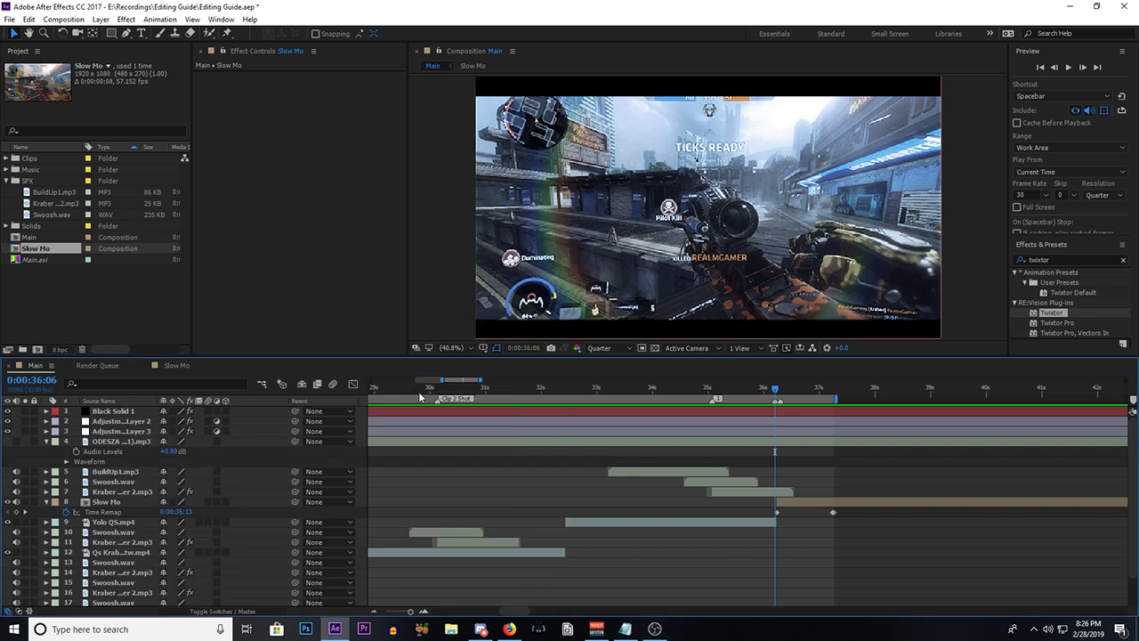
# Step: Examine the clips in Main, from the start of Yolo QS.mp4 at 0:00:32:13 to the footage around 0:00:25:16
pyautogui.click(572, 388)
pyautogui.moveTo(572, 388); pyautogui.dragTo(569, 389)
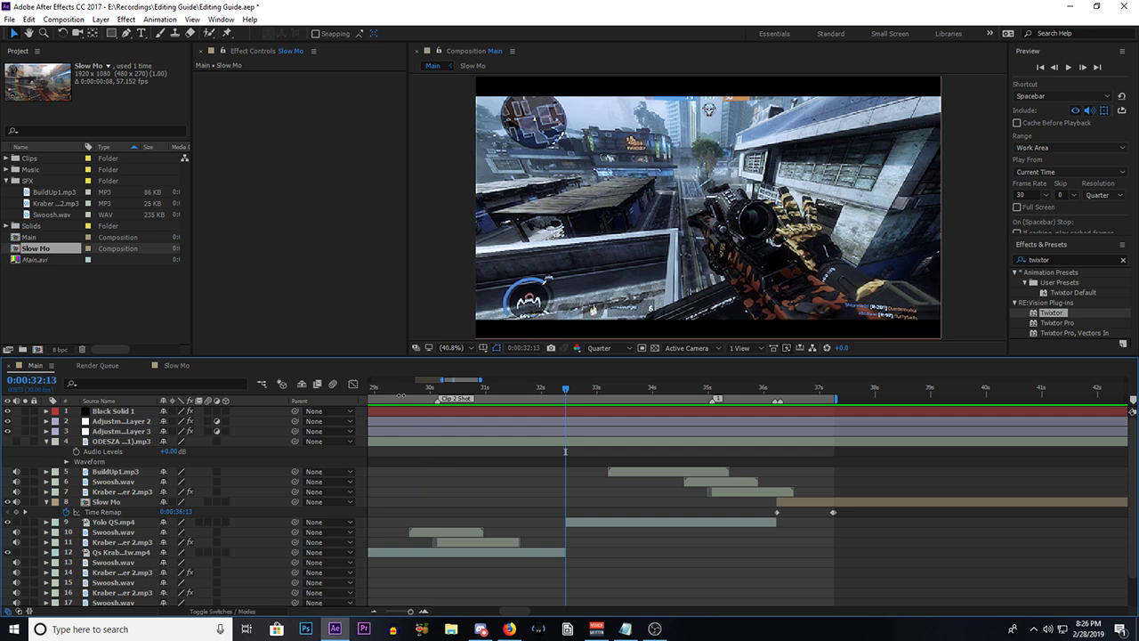
pyautogui.click(400, 388)
pyautogui.moveTo(400, 388); pyautogui.dragTo(566, 417)
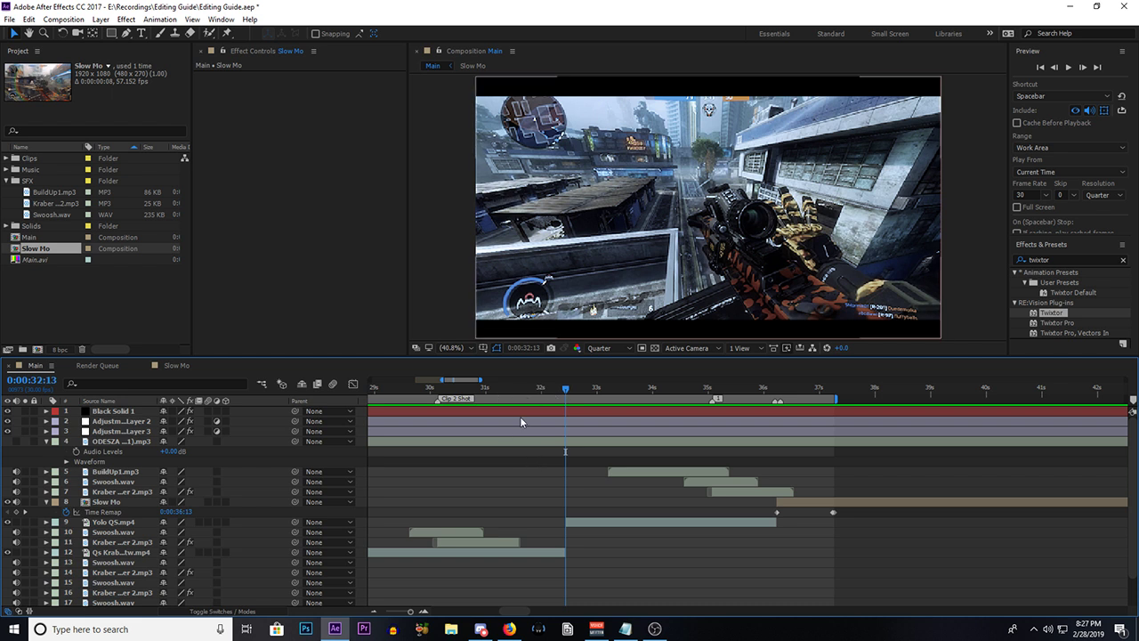
pyautogui.scroll(-3, 536, 416)
pyautogui.scroll(2, 488, 433)
pyautogui.click(473, 391)
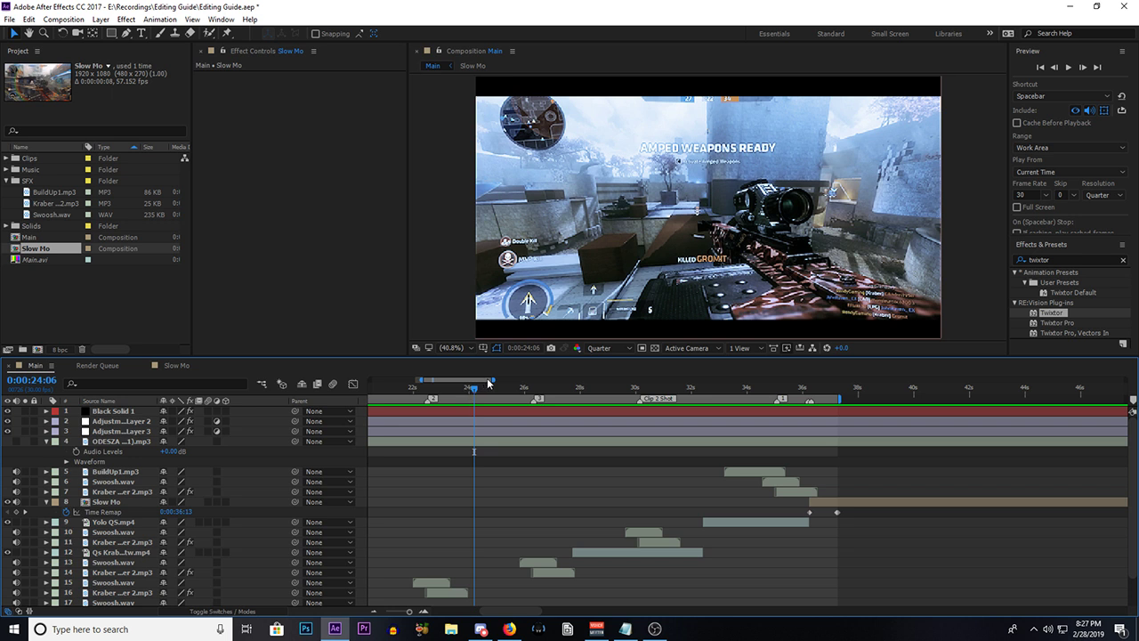
pyautogui.moveTo(509, 390); pyautogui.dragTo(513, 389)
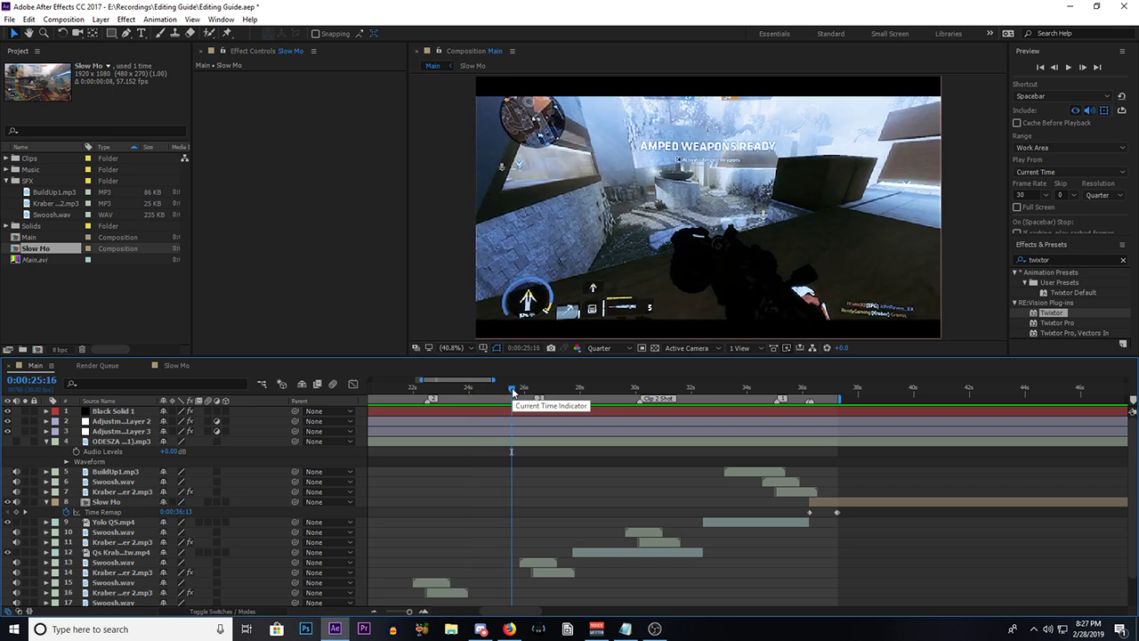
# Step: Examine the early footage in Main, viewing 0:00:25:20, 0:00:18:25 and the opening clip around 0:00:17:24
pyautogui.moveTo(513, 391); pyautogui.dragTo(519, 394)
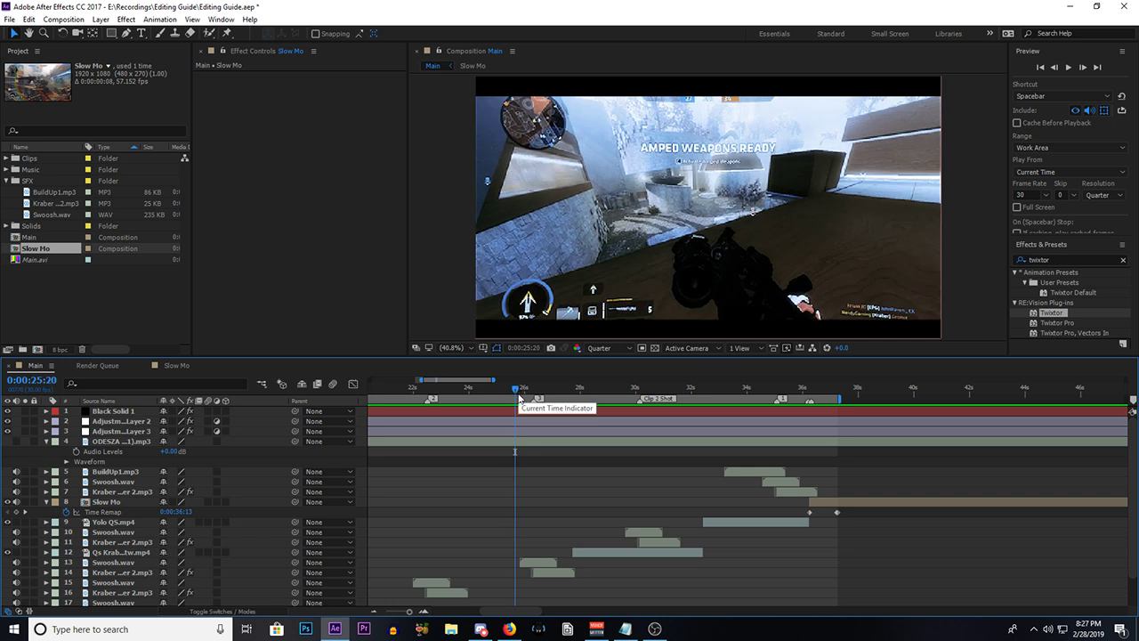
pyautogui.scroll(-5, 532, 467)
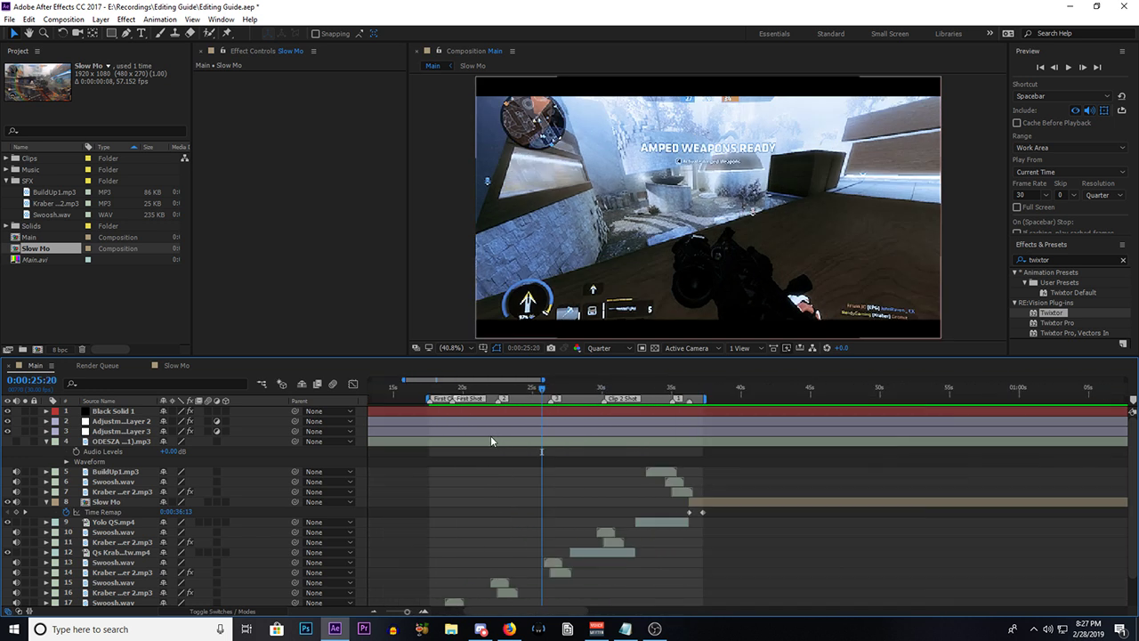
pyautogui.click(454, 391)
pyautogui.scroll(5, 461, 472)
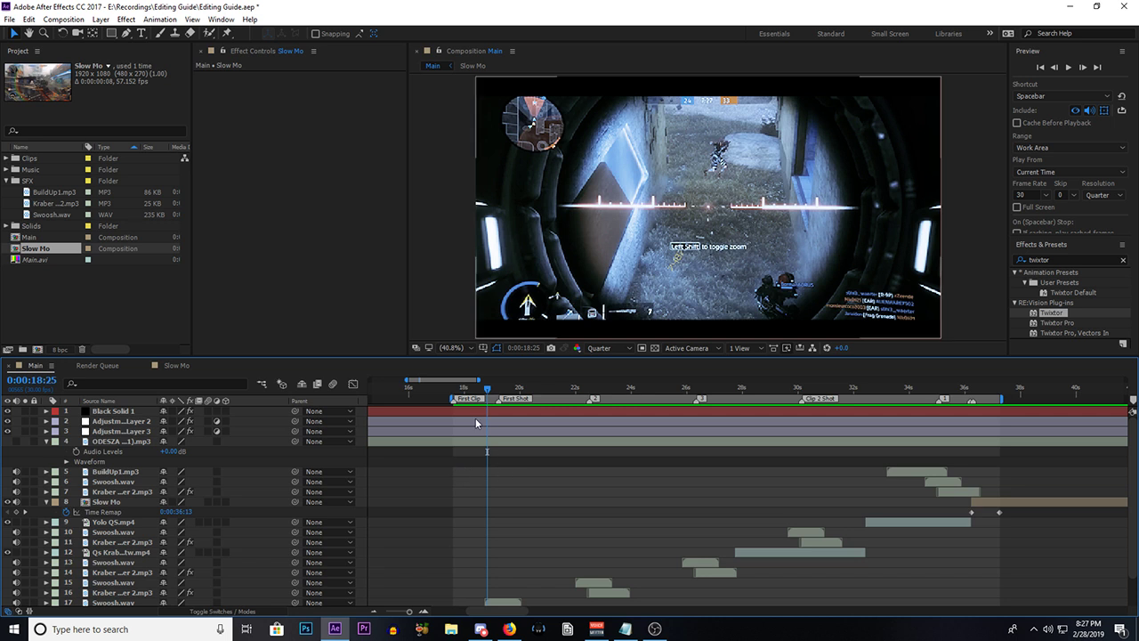
pyautogui.click(461, 390)
pyautogui.scroll(4, 489, 495)
pyautogui.scroll(-4, 489, 495)
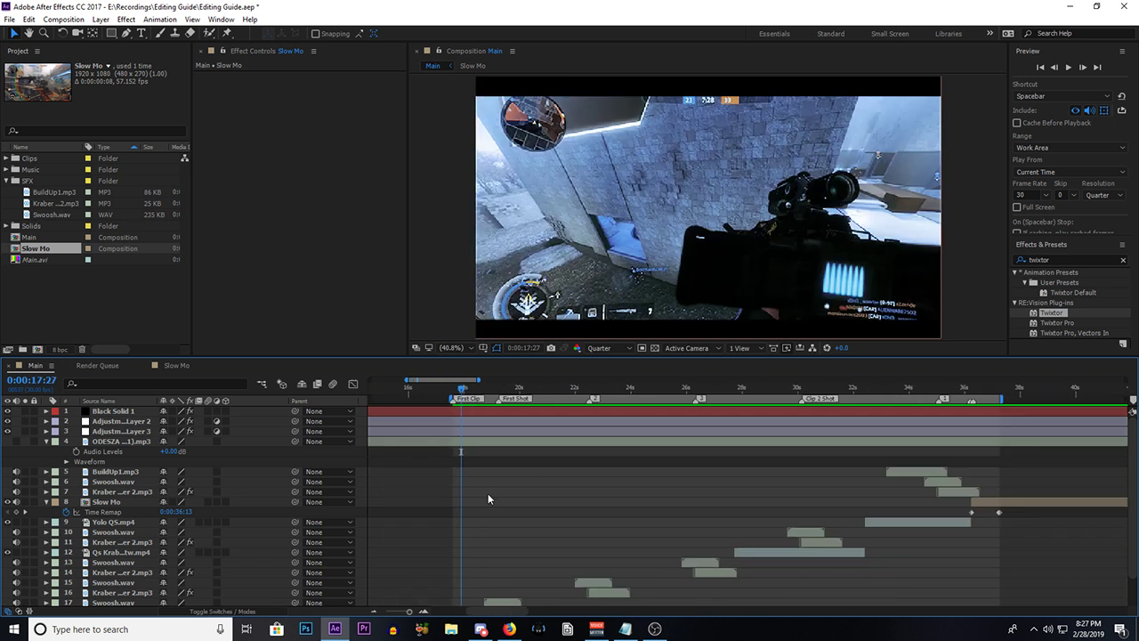
pyautogui.scroll(-4, 487, 499)
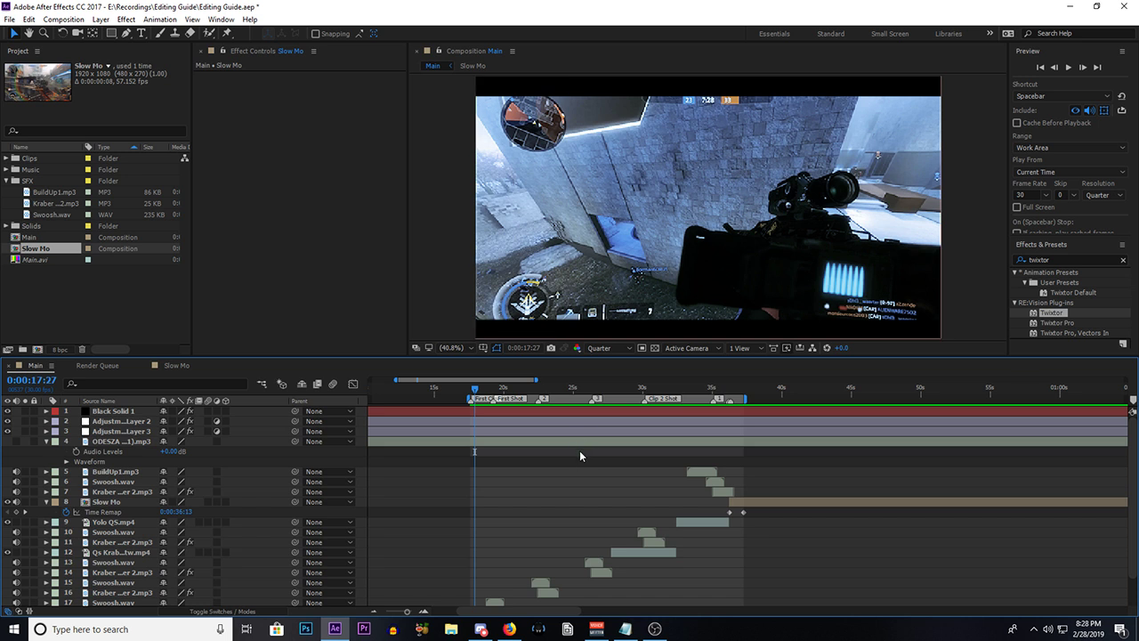
pyautogui.scroll(-2, 513, 499)
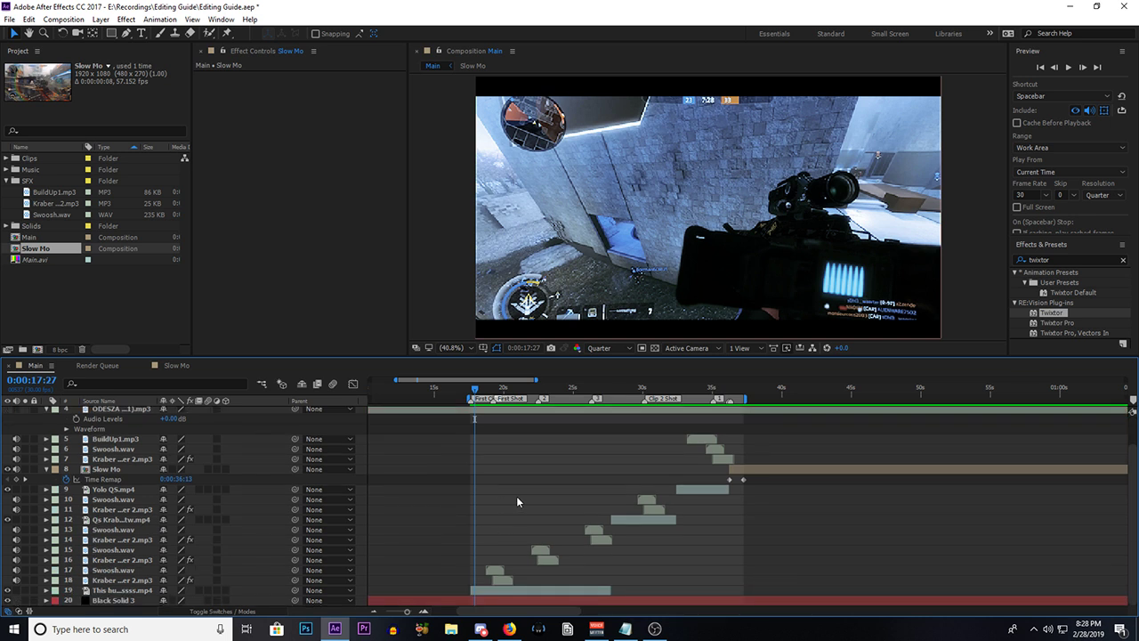
pyautogui.scroll(2, 499, 502)
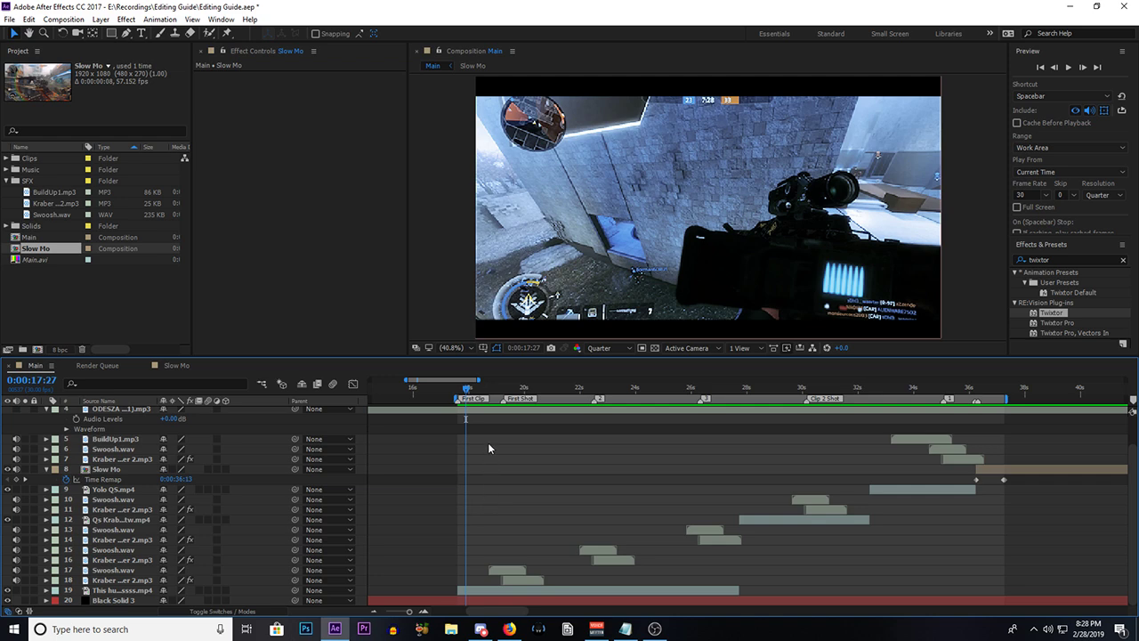
pyautogui.moveTo(467, 389)
pyautogui.mouseDown()
pyautogui.moveTo(725, 395)
pyautogui.moveTo(832, 349)
pyautogui.moveTo(899, 371)
pyautogui.moveTo(966, 362)
pyautogui.moveTo(846, 377)
pyautogui.moveTo(463, 387)
pyautogui.mouseUp()
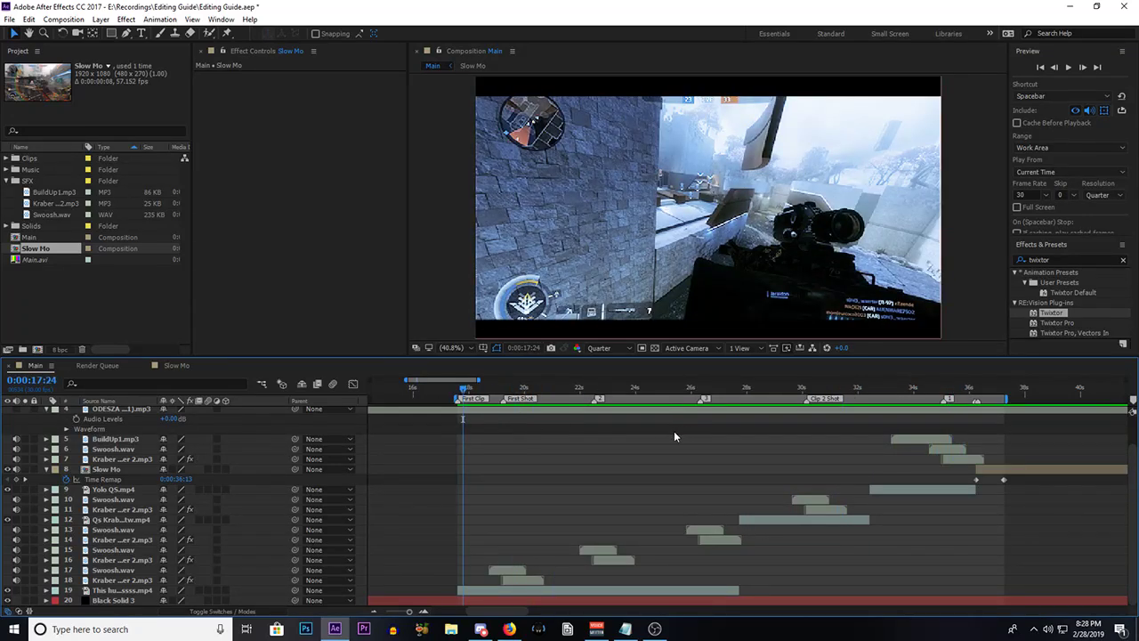
# Step: Examine the start of the Slow Mo layer, comparing the frames between 0:00:36:07 and 0:00:36:15
pyautogui.scroll(5, 569, 451)
pyautogui.click(508, 392)
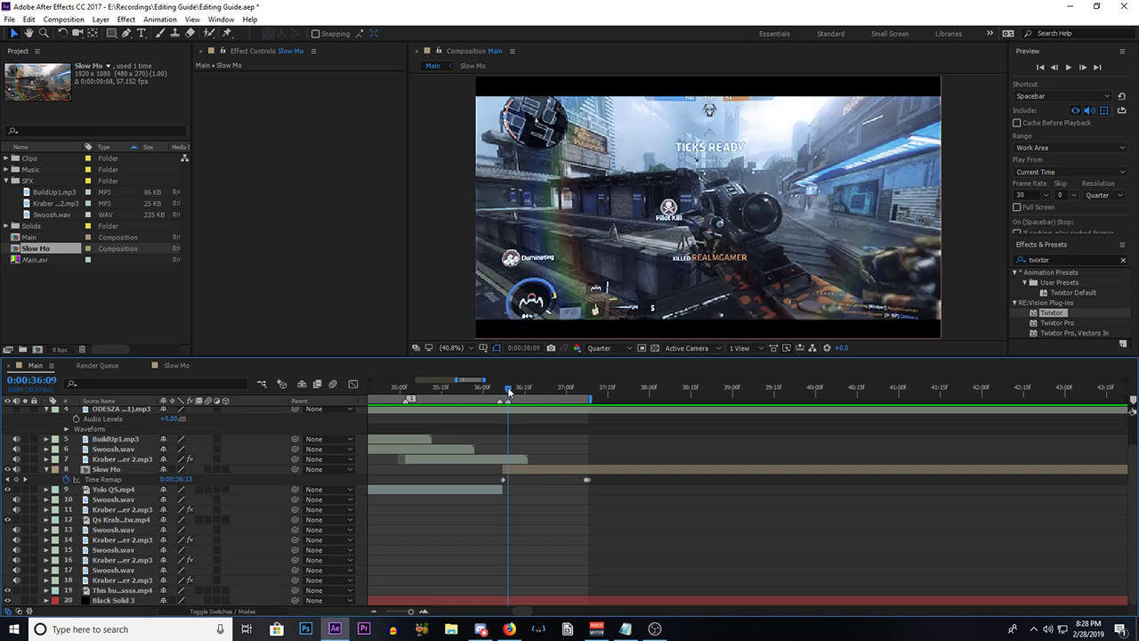
pyautogui.scroll(3, 483, 452)
pyautogui.click(566, 391)
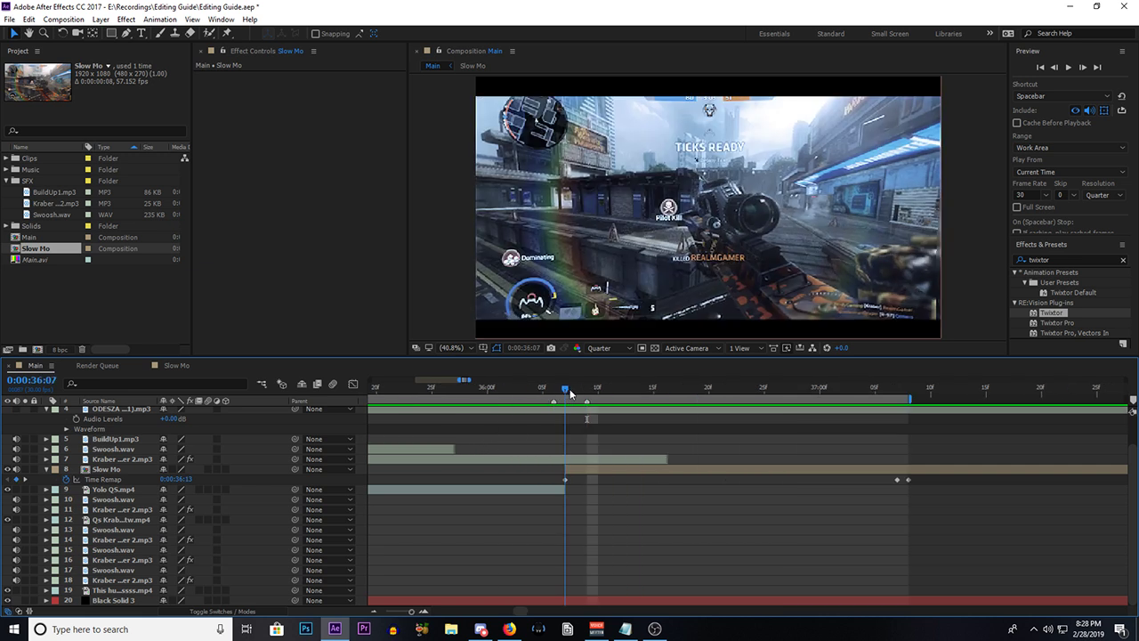
pyautogui.moveTo(569, 393); pyautogui.dragTo(653, 389)
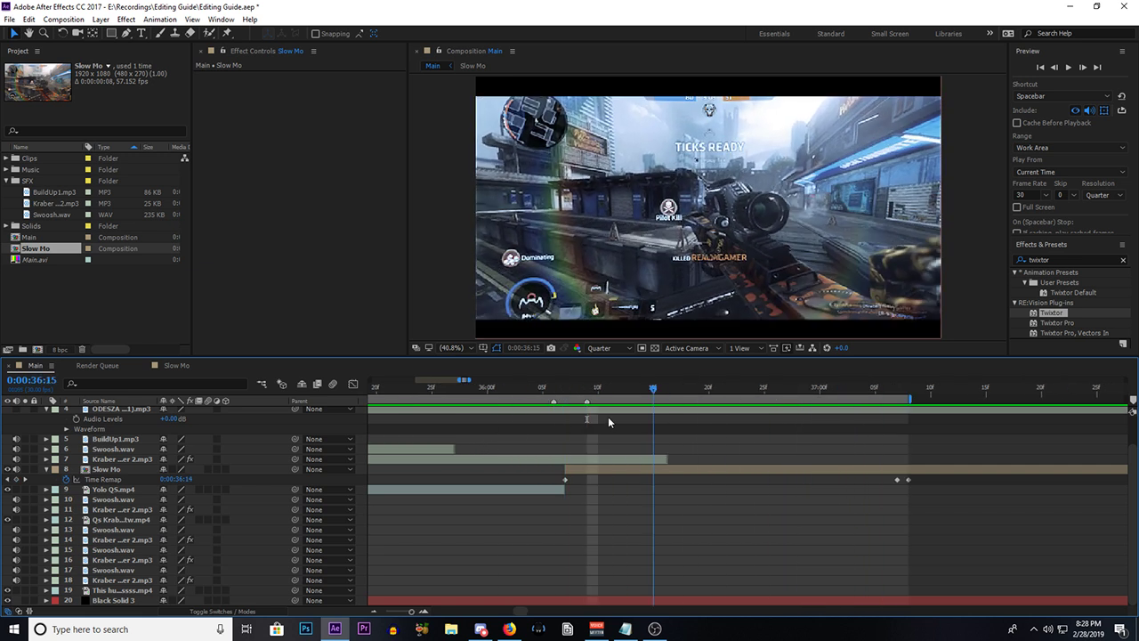
pyautogui.moveTo(609, 419); pyautogui.dragTo(564, 411)
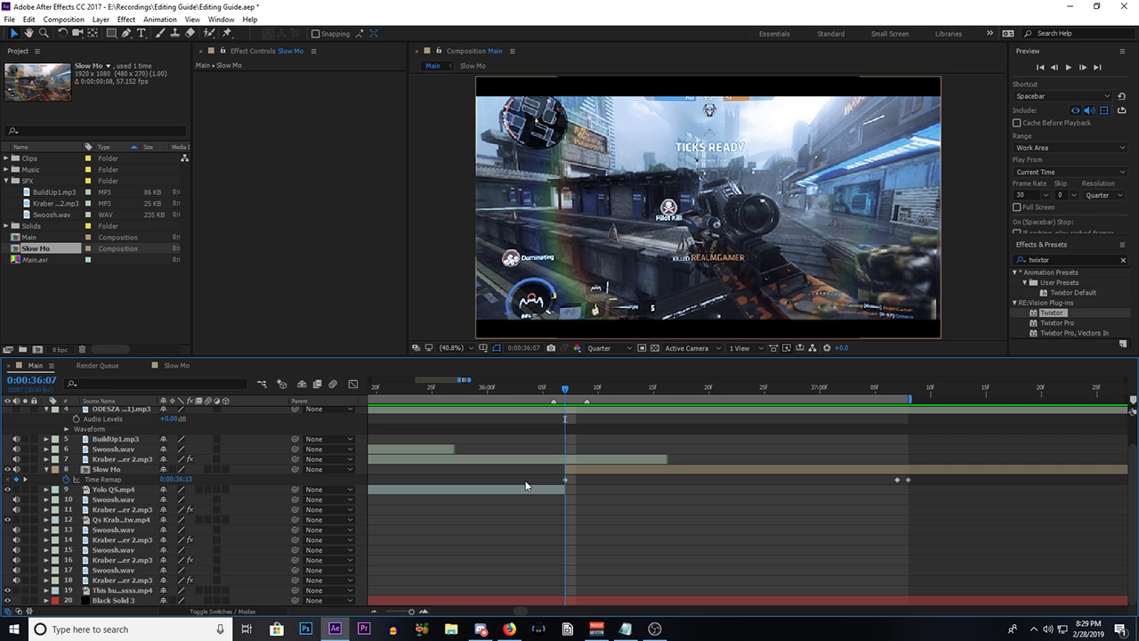
# Step: Scrub through the edit from the First Clip marker to the Clip 2 Shot marker at 0:00:30:03
pyautogui.scroll(-10, 525, 485)
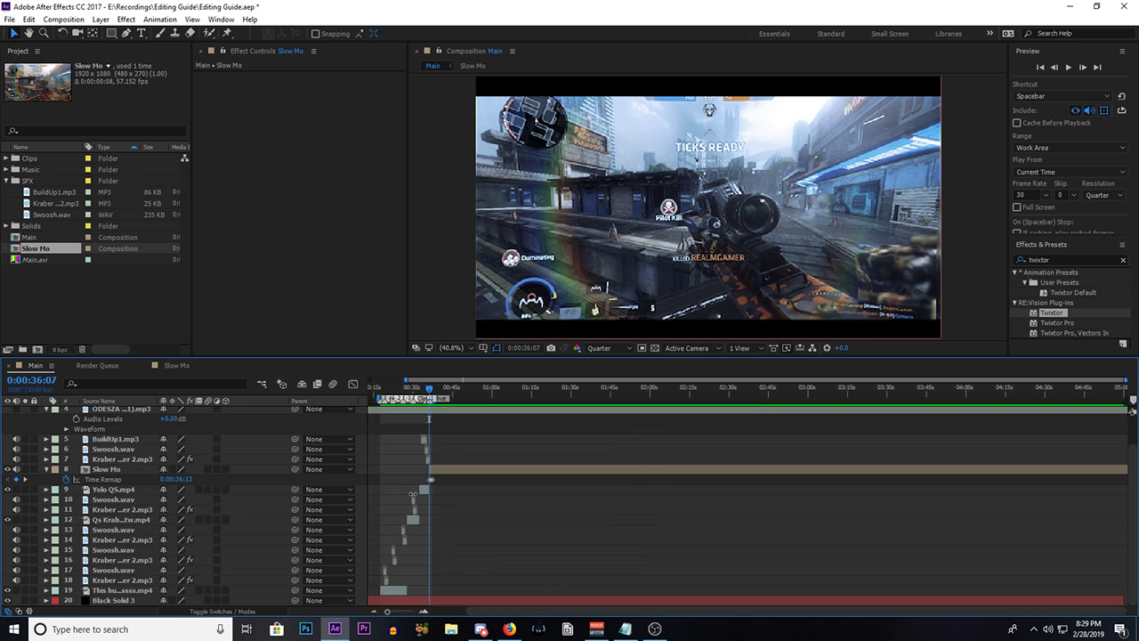
pyautogui.scroll(5, 377, 495)
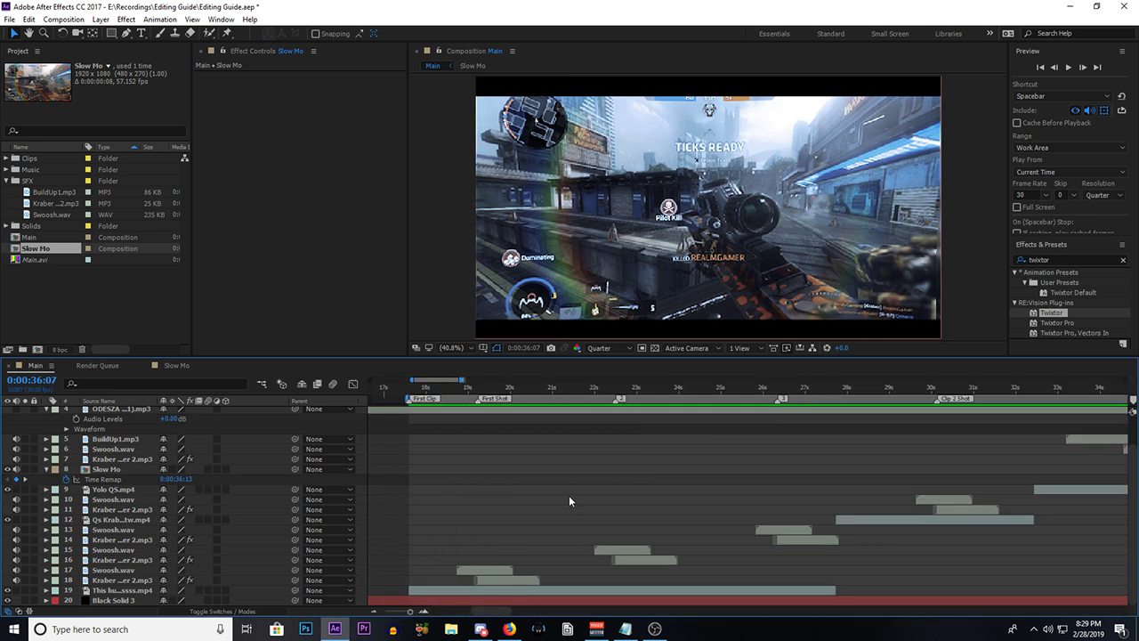
pyautogui.moveTo(421, 394); pyautogui.dragTo(657, 359)
pyautogui.scroll(-4, 464, 434)
pyautogui.scroll(2, 510, 459)
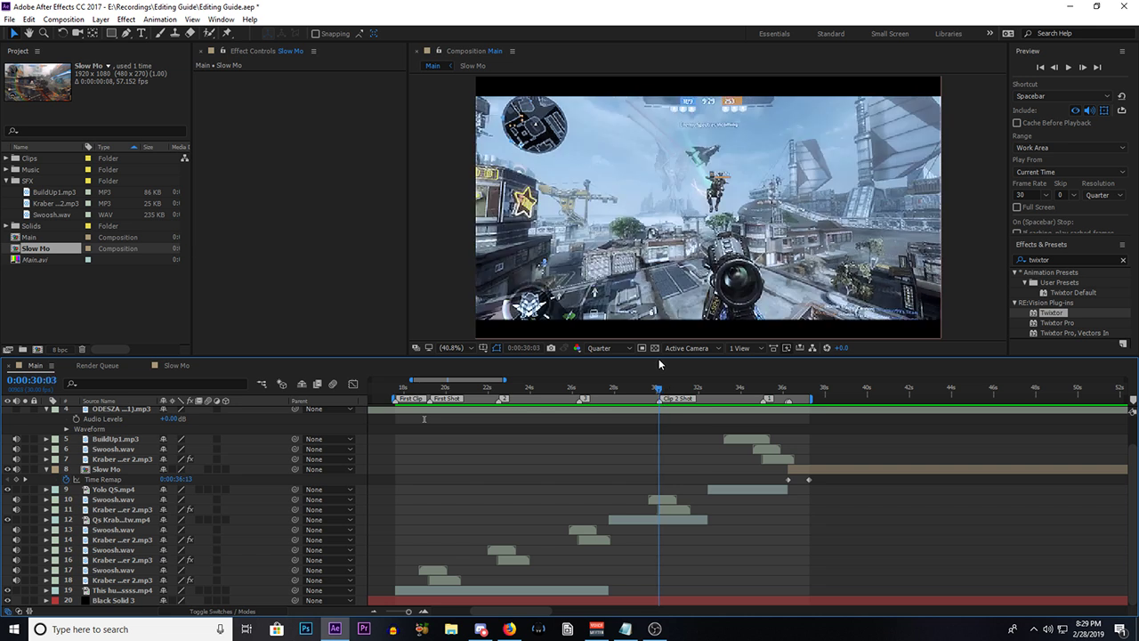
# Step: Review the footage from the Clip 2 Shot marker back to 0:00:22:00, and fit the composition preview to the viewer
pyautogui.press('.')
pyautogui.press(',')
pyautogui.press(',')
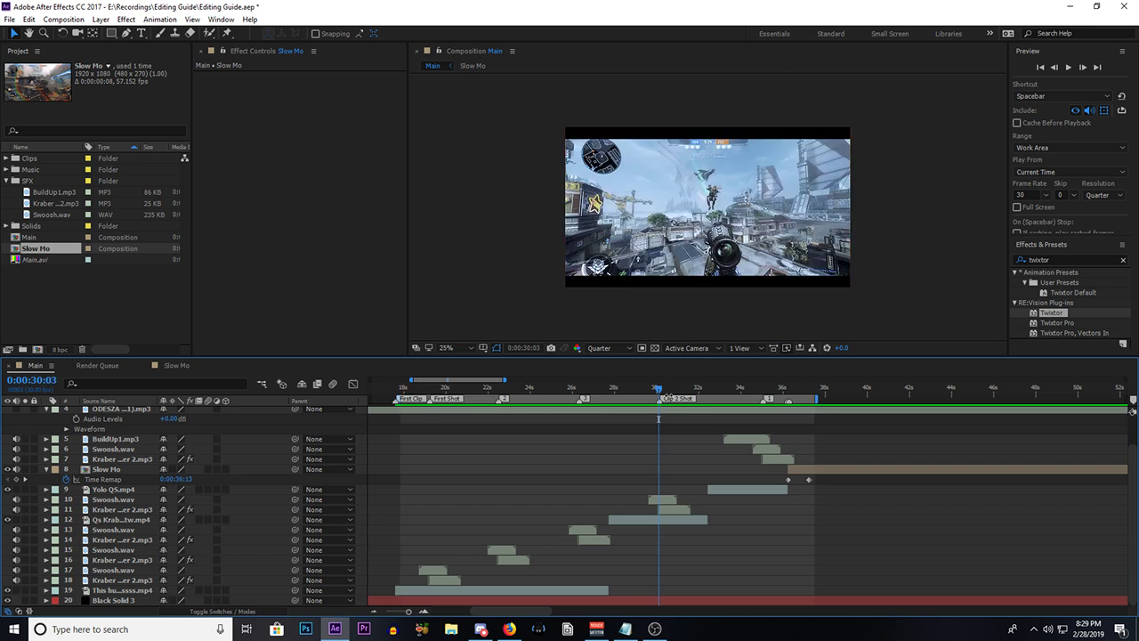
pyautogui.click(666, 392)
pyautogui.moveTo(665, 390); pyautogui.dragTo(710, 388)
pyautogui.moveTo(715, 387); pyautogui.dragTo(488, 382)
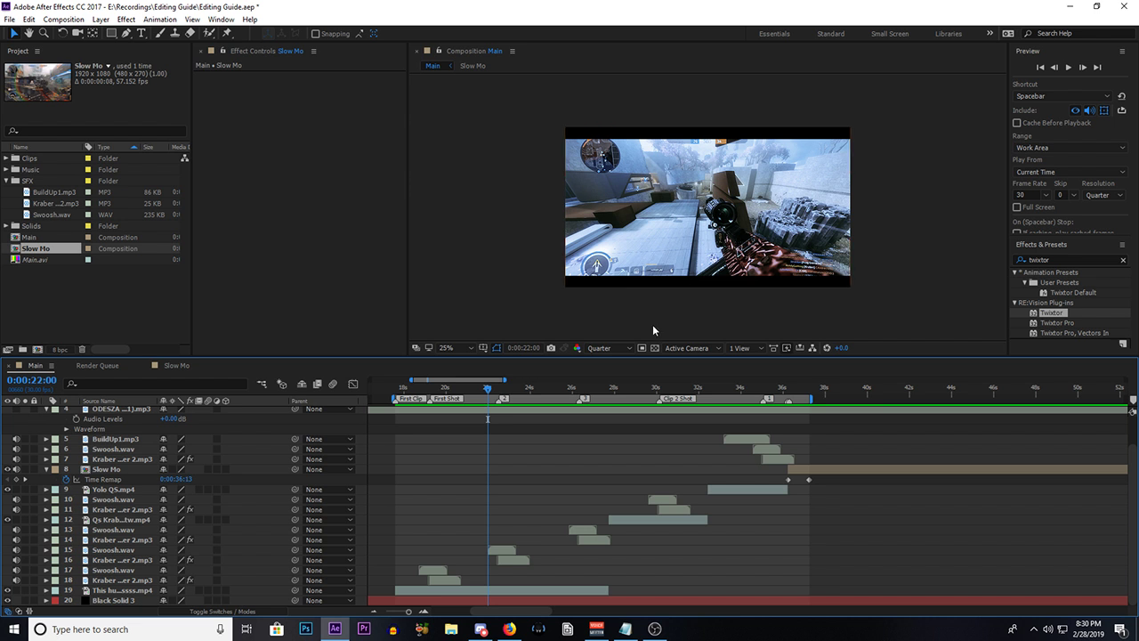
pyautogui.click(444, 348)
pyautogui.click(471, 374)
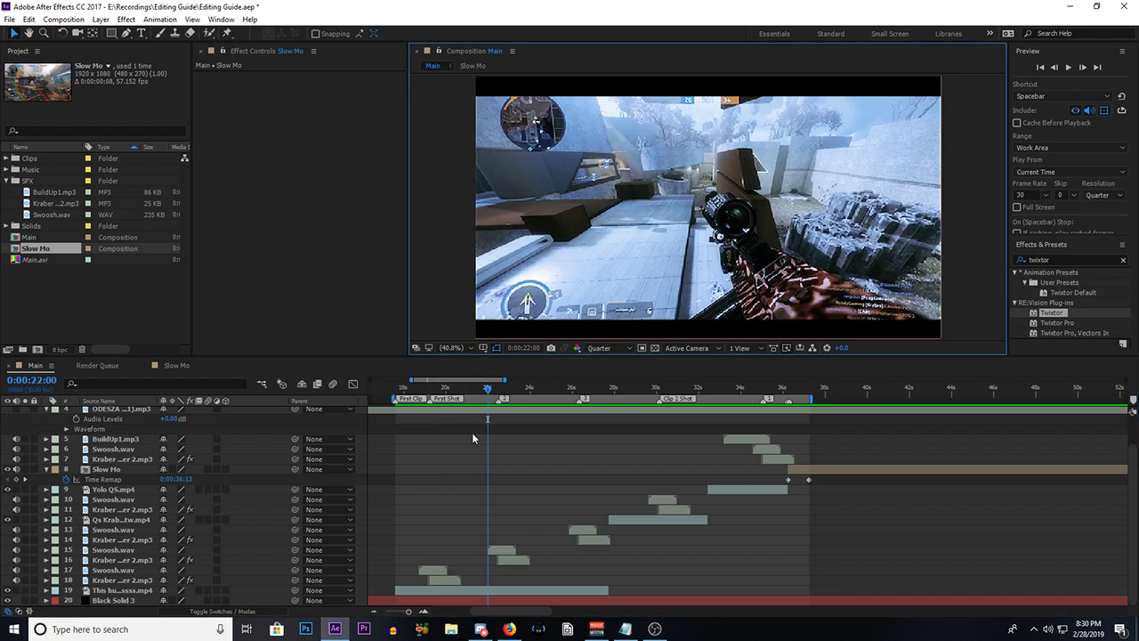
# Step: Scrub through the clips from 0:00:21:27 to the second clip's shot at 0:00:30:14
pyautogui.moveTo(488, 392); pyautogui.dragTo(485, 388)
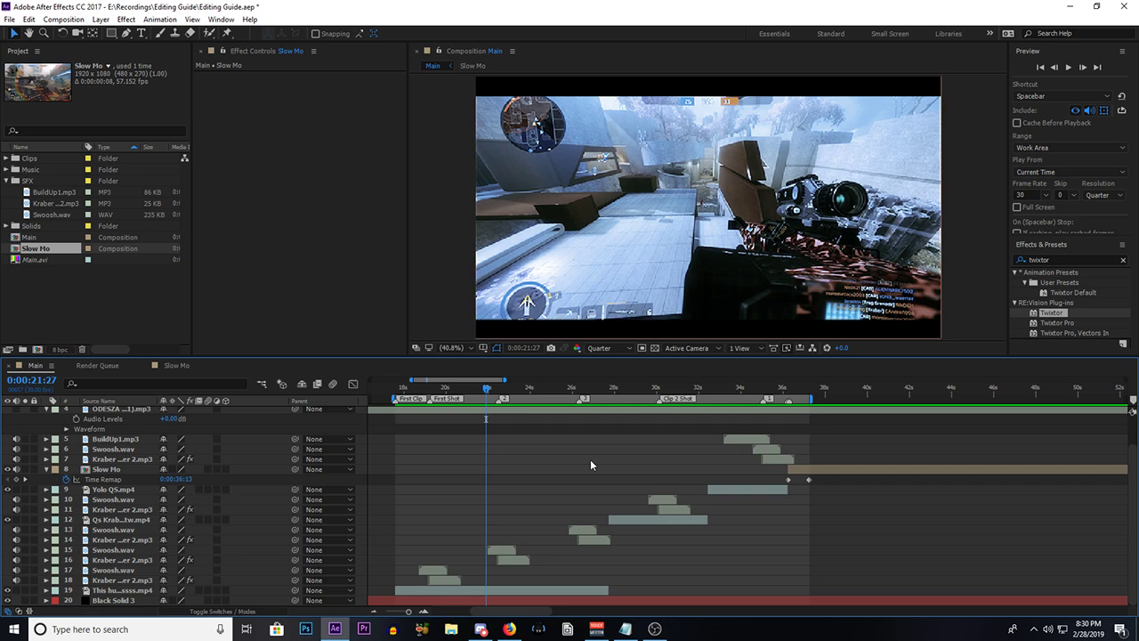
pyautogui.click(487, 386)
pyautogui.moveTo(487, 386); pyautogui.dragTo(667, 365)
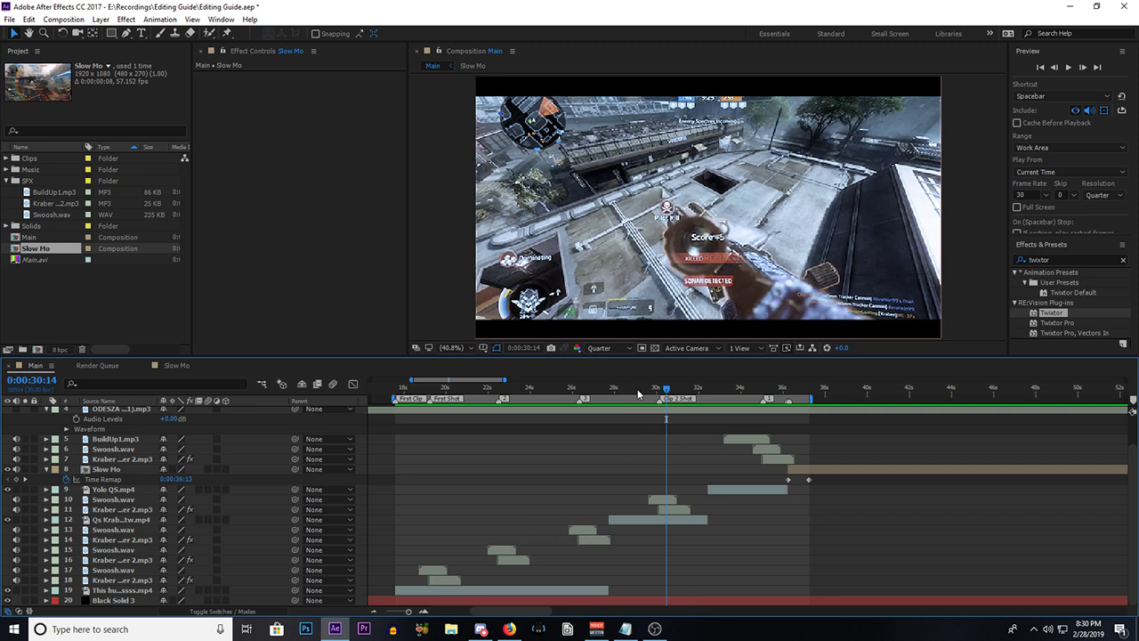
# Step: Compare the start of the second gameplay clip at 0:00:27:22 with its footage at 0:00:29:08
pyautogui.moveTo(637, 389); pyautogui.dragTo(611, 390)
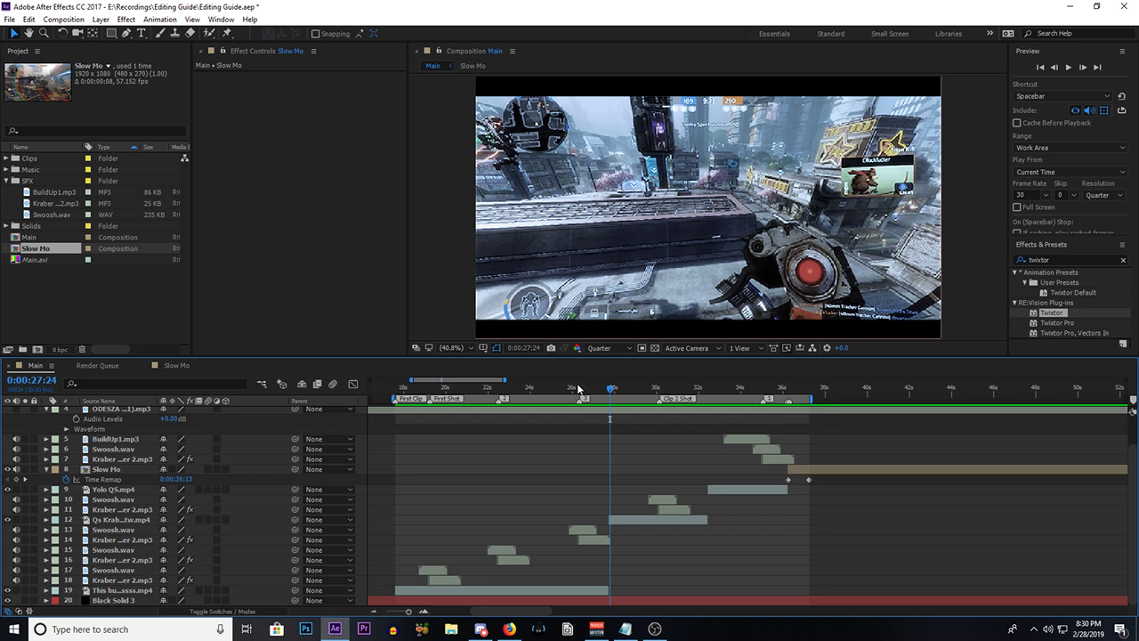
pyautogui.moveTo(614, 390); pyautogui.dragTo(611, 391)
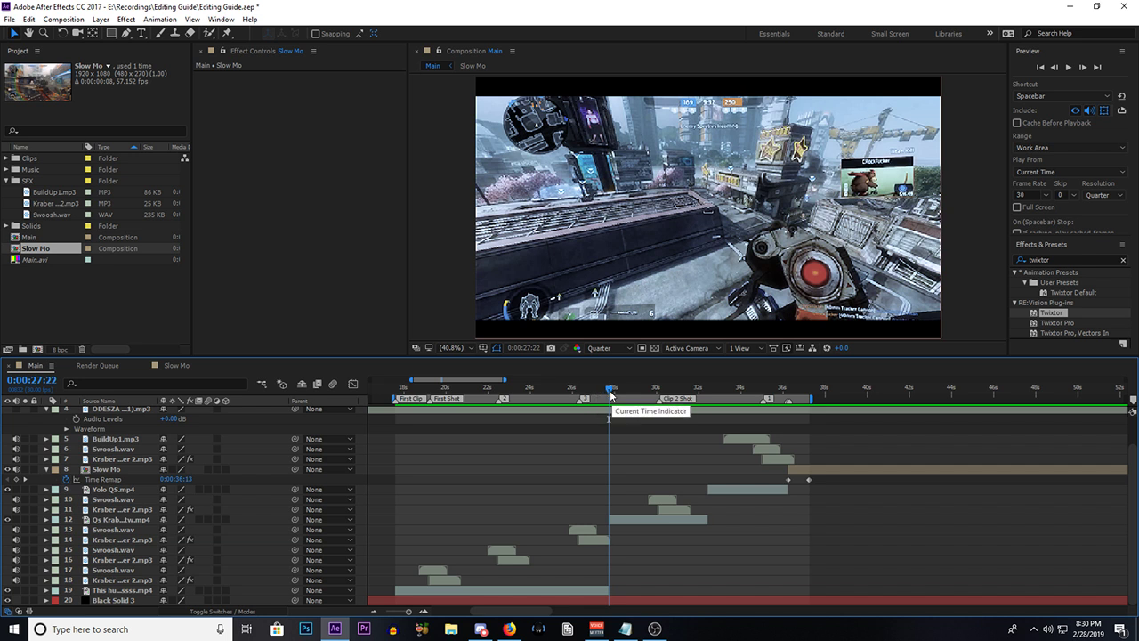
pyautogui.moveTo(610, 389); pyautogui.dragTo(642, 400)
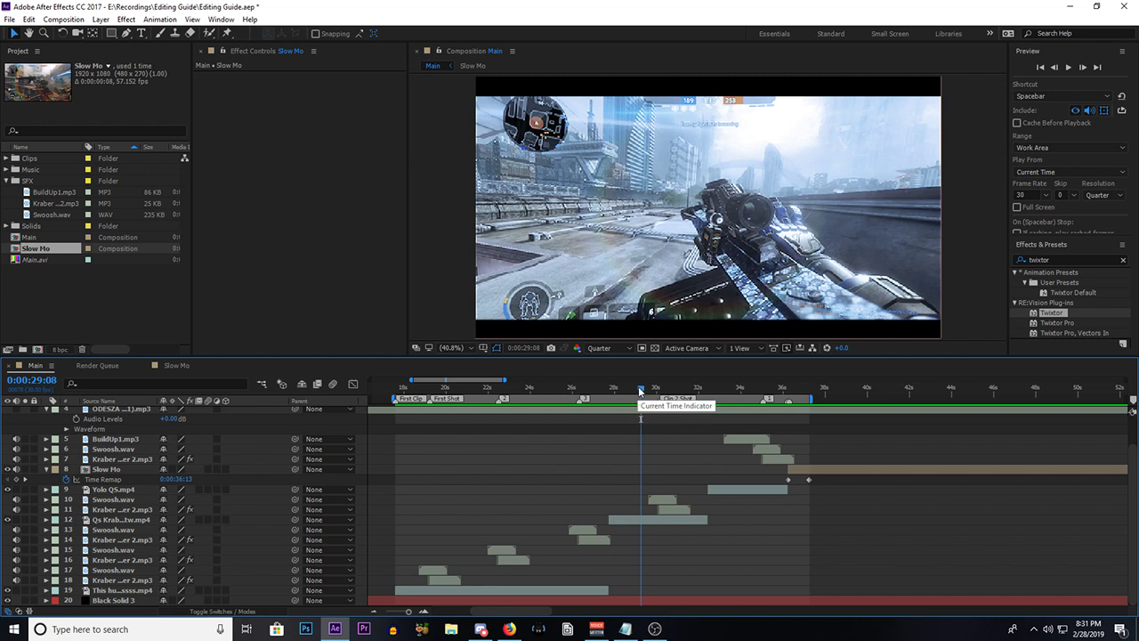
pyautogui.moveTo(638, 386); pyautogui.dragTo(609, 395)
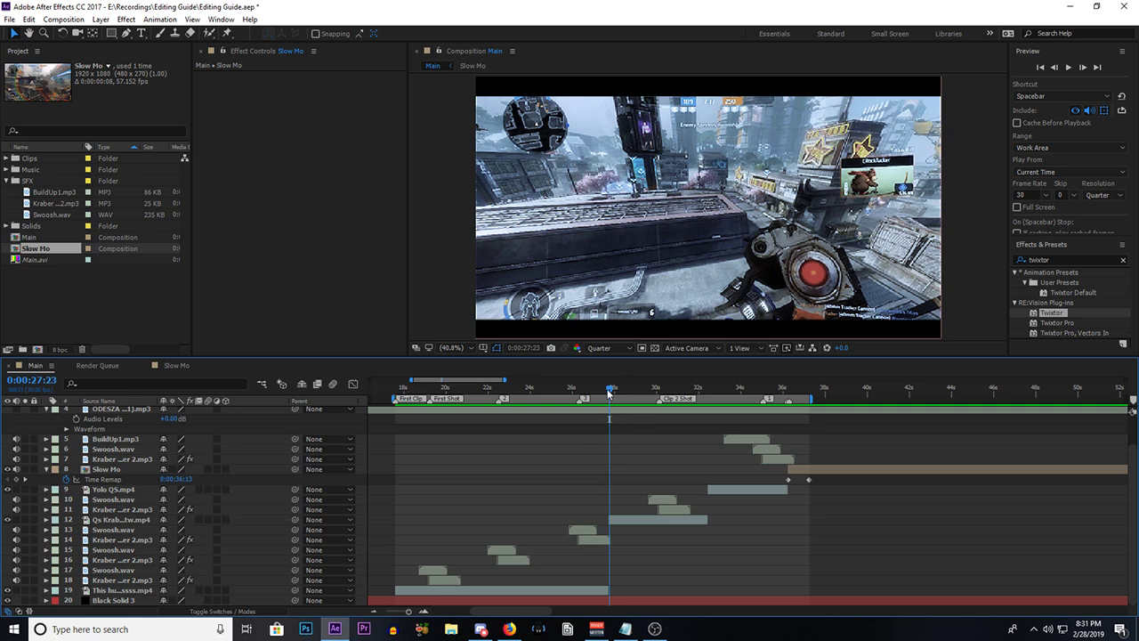
pyautogui.moveTo(609, 391); pyautogui.dragTo(643, 391)
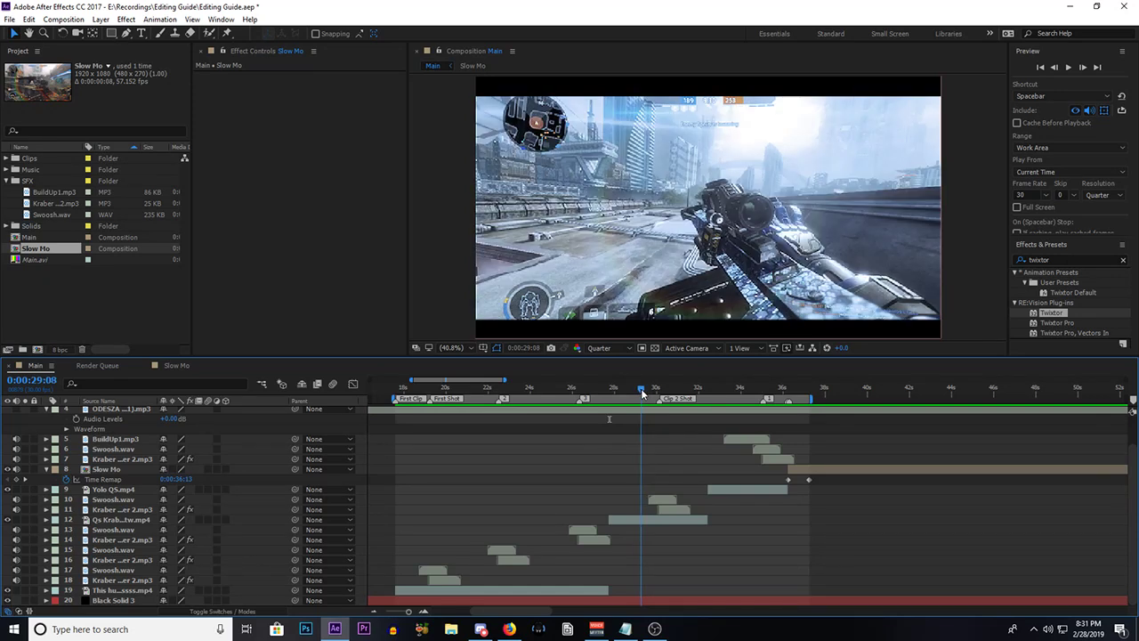
pyautogui.moveTo(642, 392); pyautogui.dragTo(610, 399)
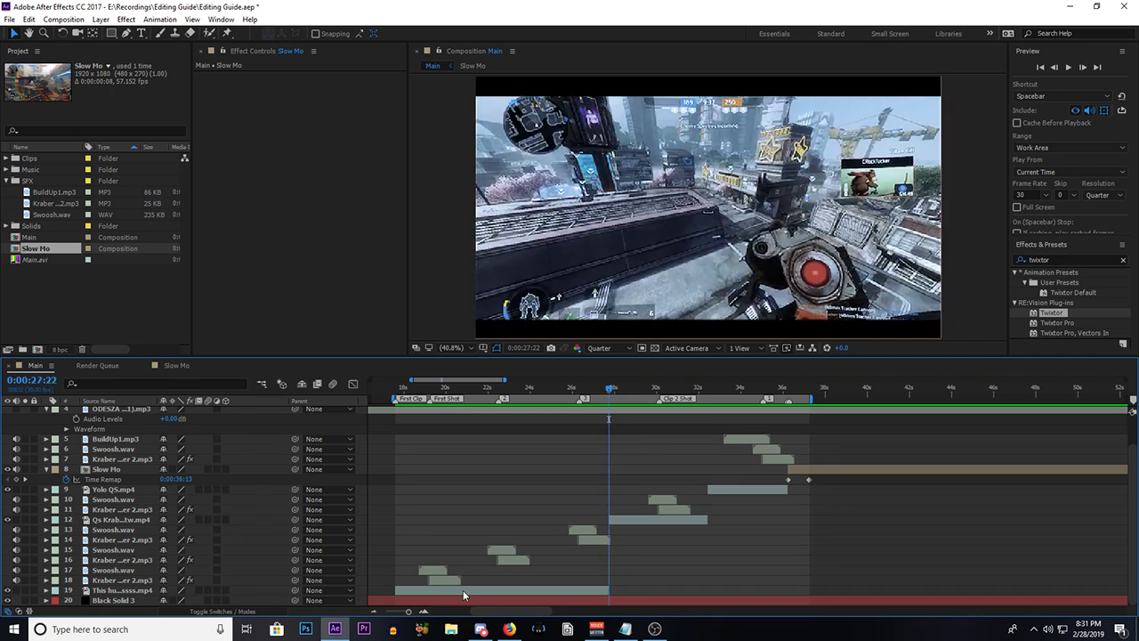
# Step: Inspect the frames around the cut between the first and second gameplay clips, from 0:00:27:13 to 0:00:27:22
pyautogui.click(424, 610)
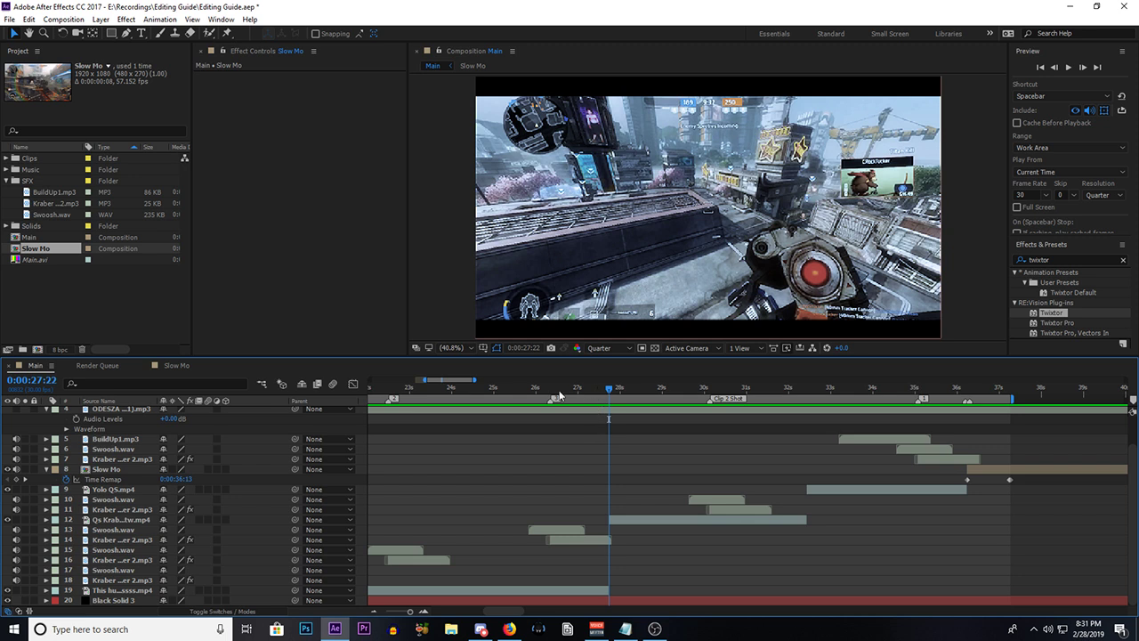
pyautogui.moveTo(558, 396); pyautogui.dragTo(611, 400)
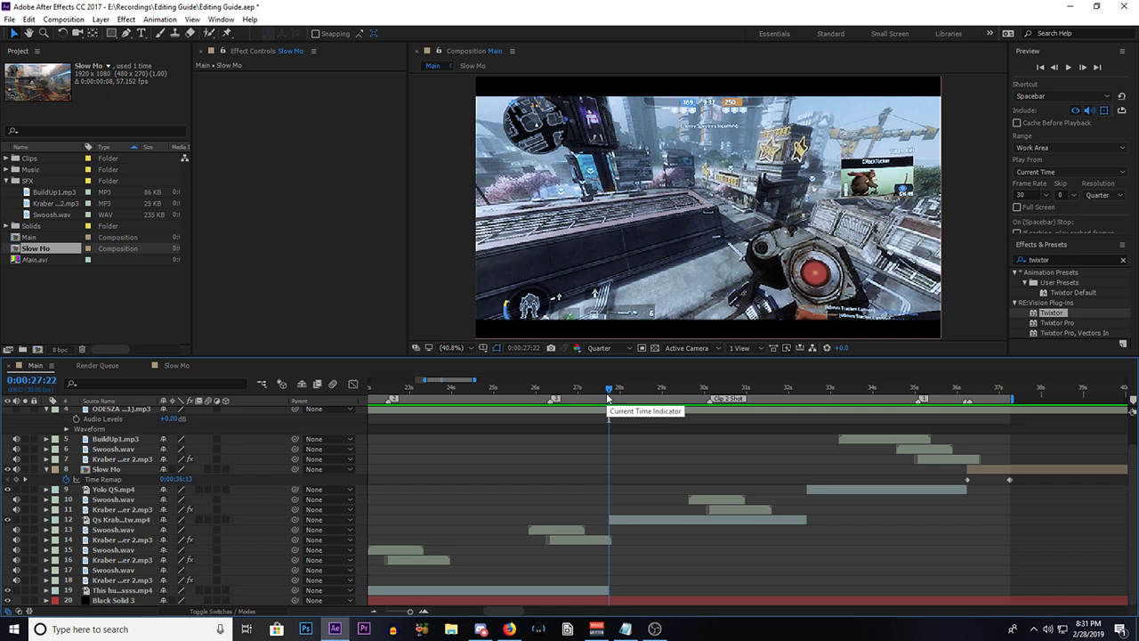
pyautogui.moveTo(609, 398); pyautogui.dragTo(596, 399)
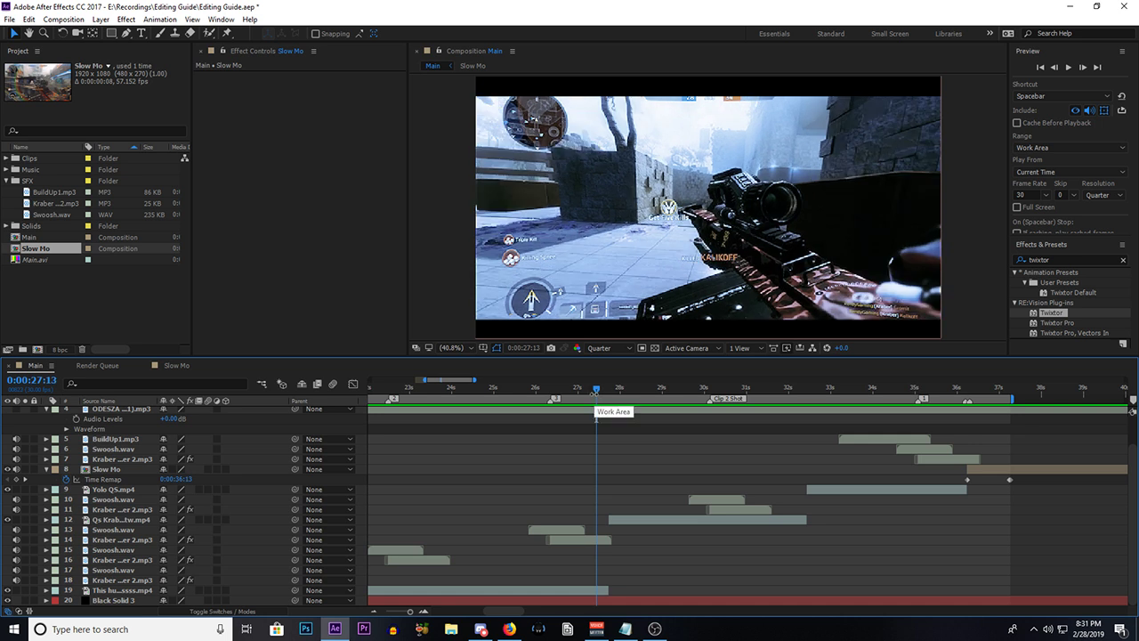
pyautogui.click(609, 391)
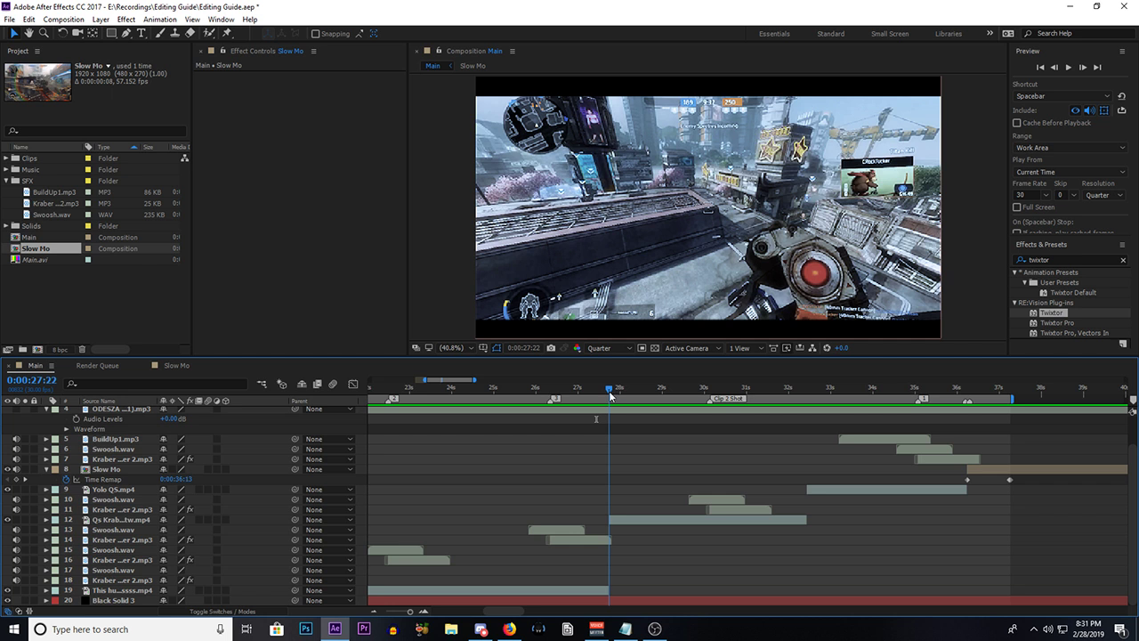
pyautogui.moveTo(609, 391); pyautogui.dragTo(608, 393)
pyautogui.moveTo(608, 389)
pyautogui.mouseDown()
pyautogui.moveTo(660, 385)
pyautogui.moveTo(608, 386)
pyautogui.mouseUp()
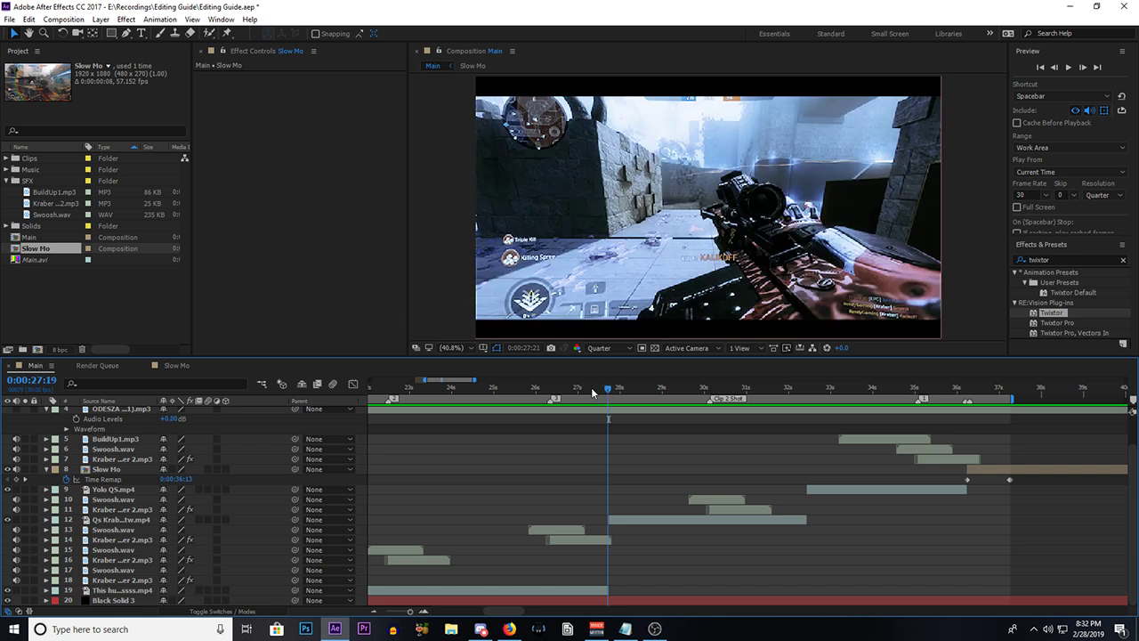
# Step: Examine the first clip's footage around marker 3, viewing 0:00:26:11, 0:00:25:17 and 0:00:25:22
pyautogui.click(551, 388)
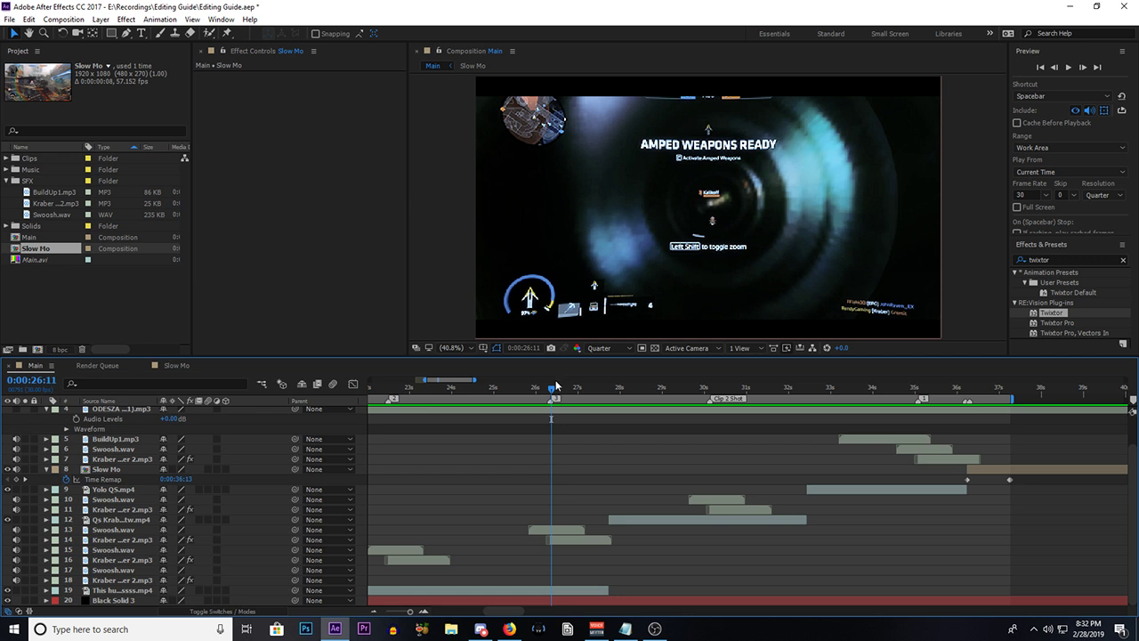
pyautogui.moveTo(552, 389); pyautogui.dragTo(517, 391)
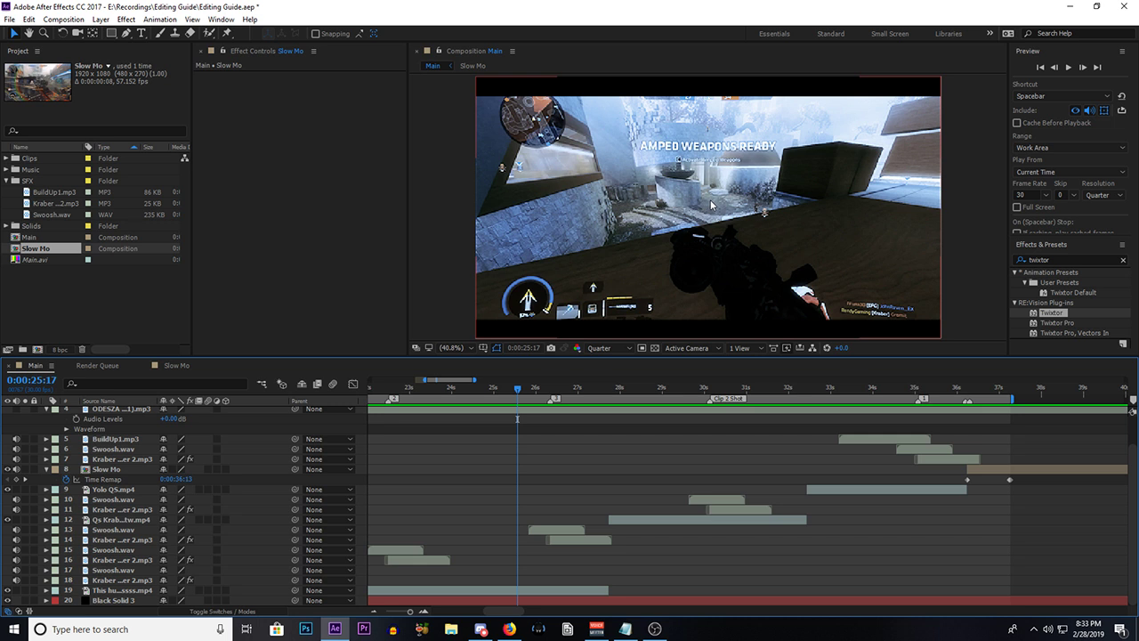
pyautogui.click(655, 174)
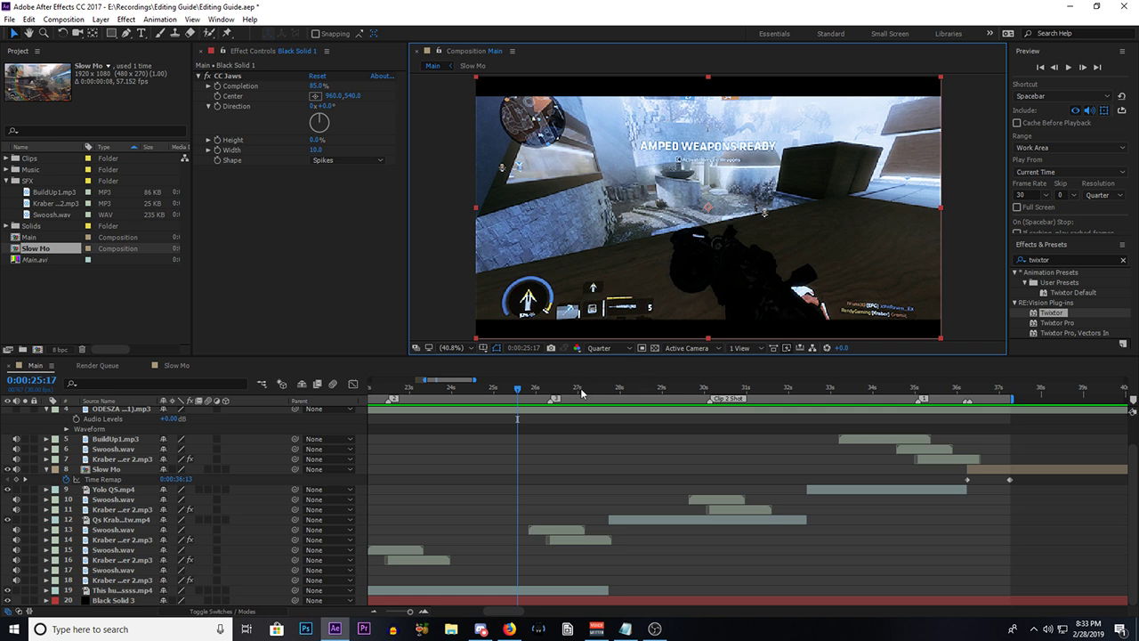
pyautogui.moveTo(601, 389); pyautogui.dragTo(525, 388)
pyautogui.click(670, 558)
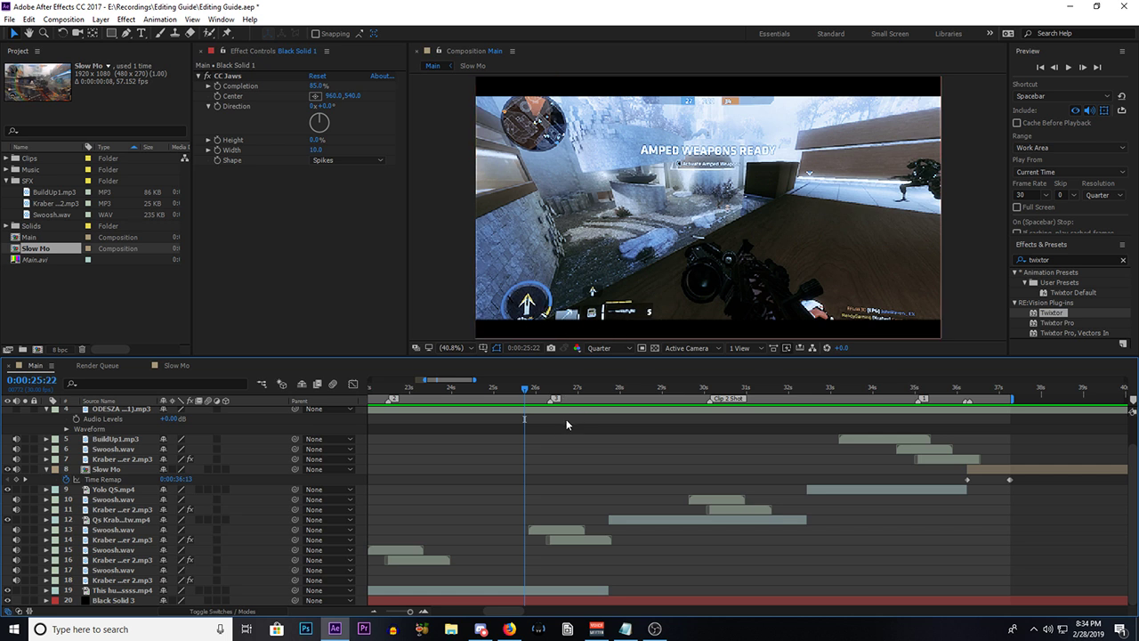
# Step: Try scaling the first gameplay clip at 0:00:25:22 to 154% and 106%, and undo both scale changes
pyautogui.click(525, 586)
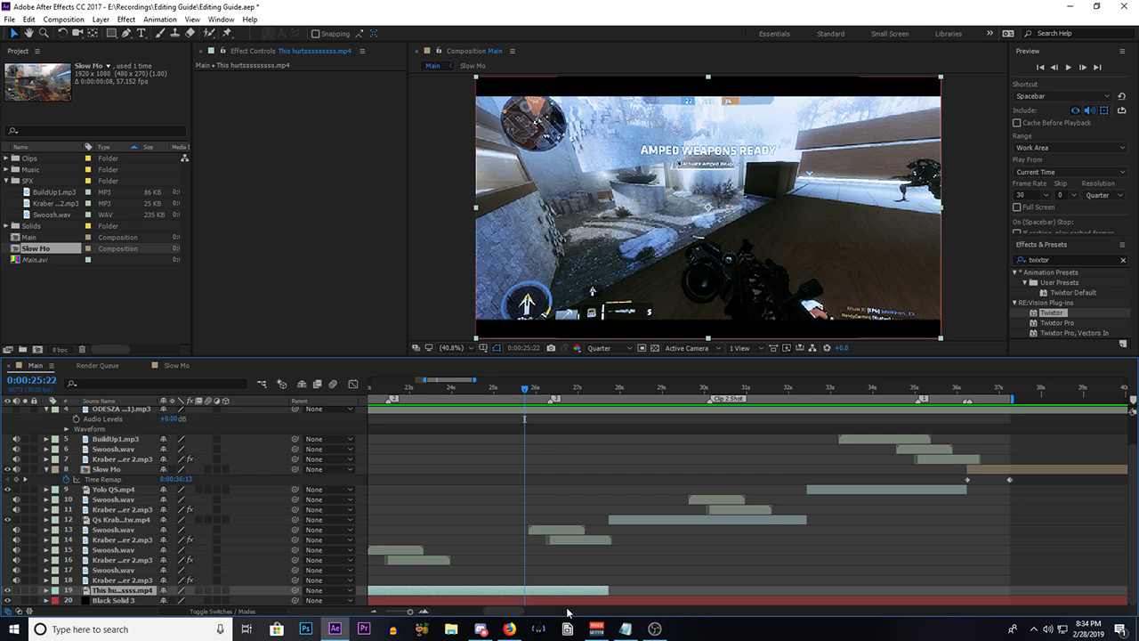
pyautogui.press('s')
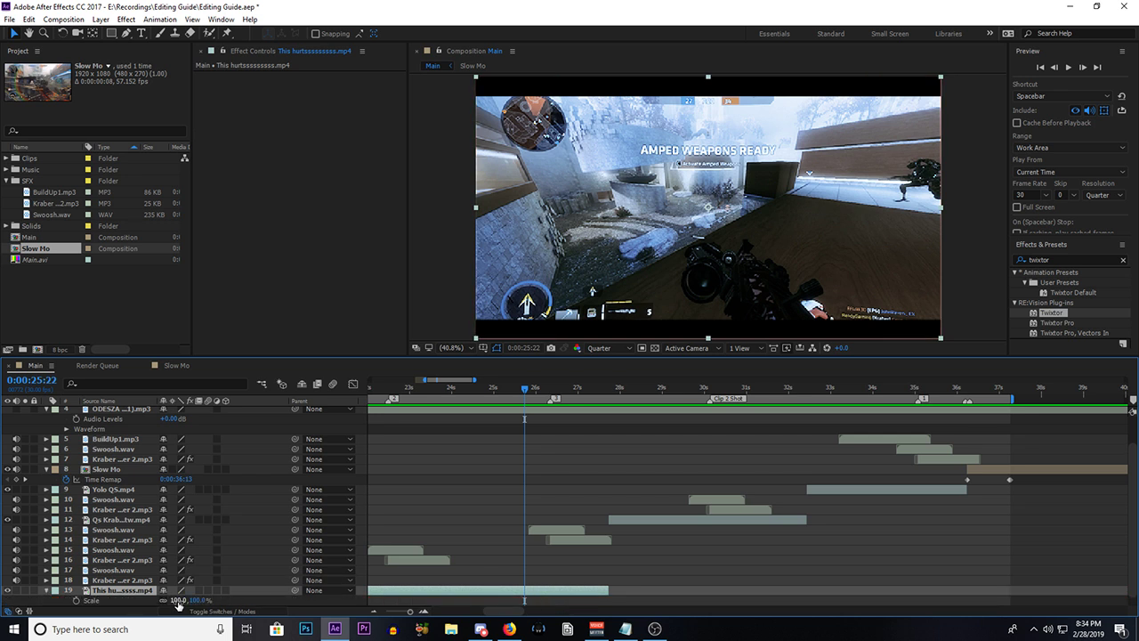
pyautogui.moveTo(178, 600); pyautogui.dragTo(210, 600)
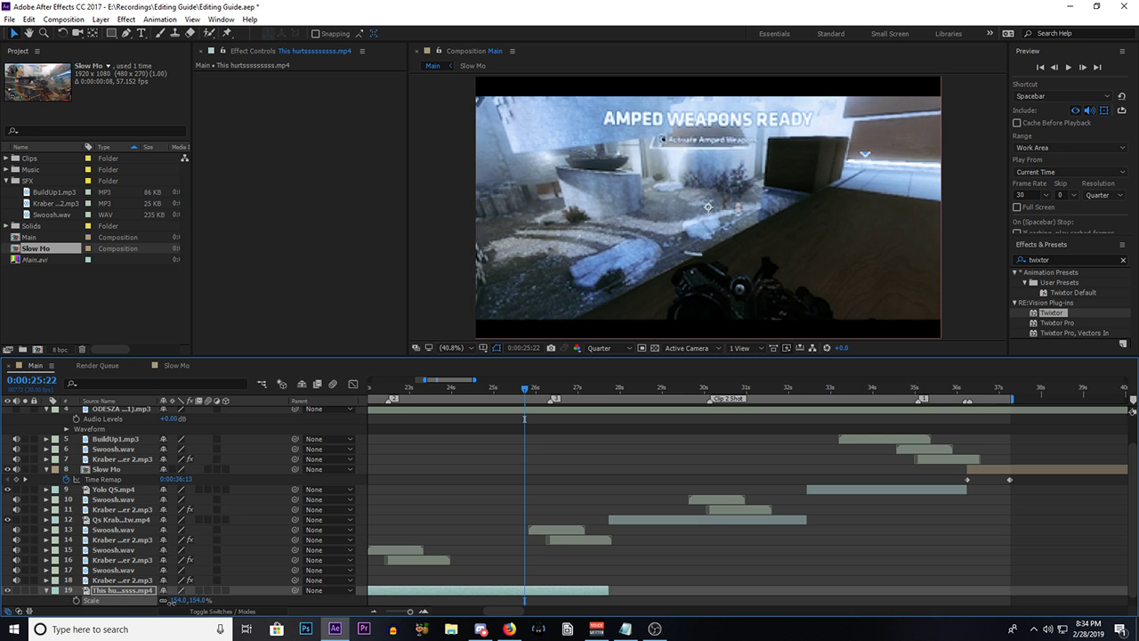
pyautogui.moveTo(174, 600); pyautogui.dragTo(146, 604)
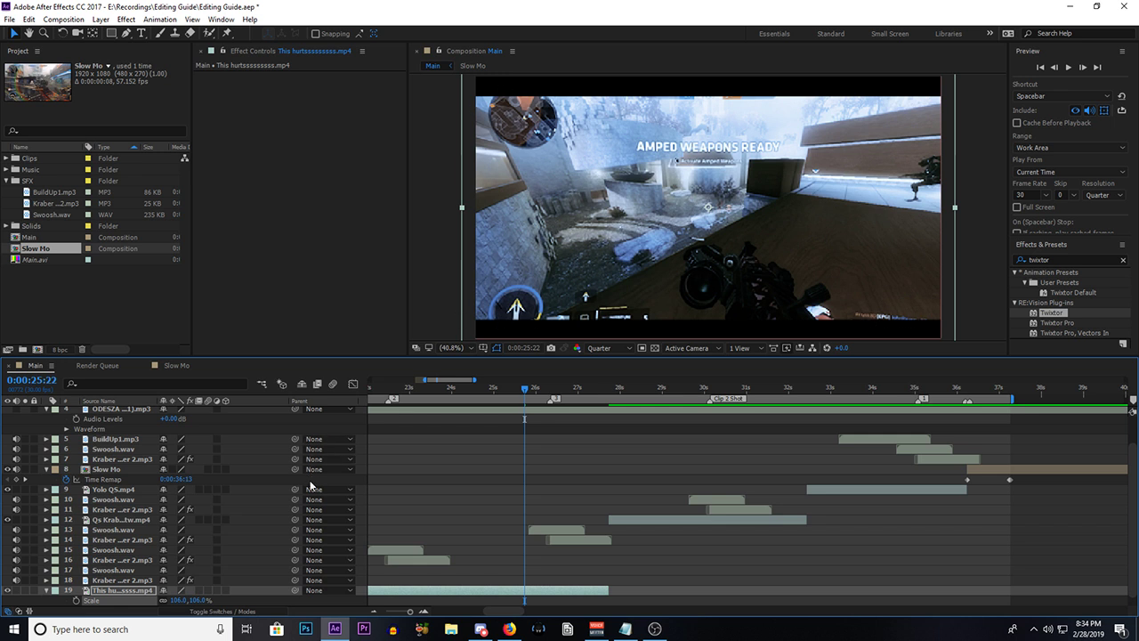
pyautogui.hotkey('ctrl', 'z')
pyautogui.hotkey('ctrl', 'z')
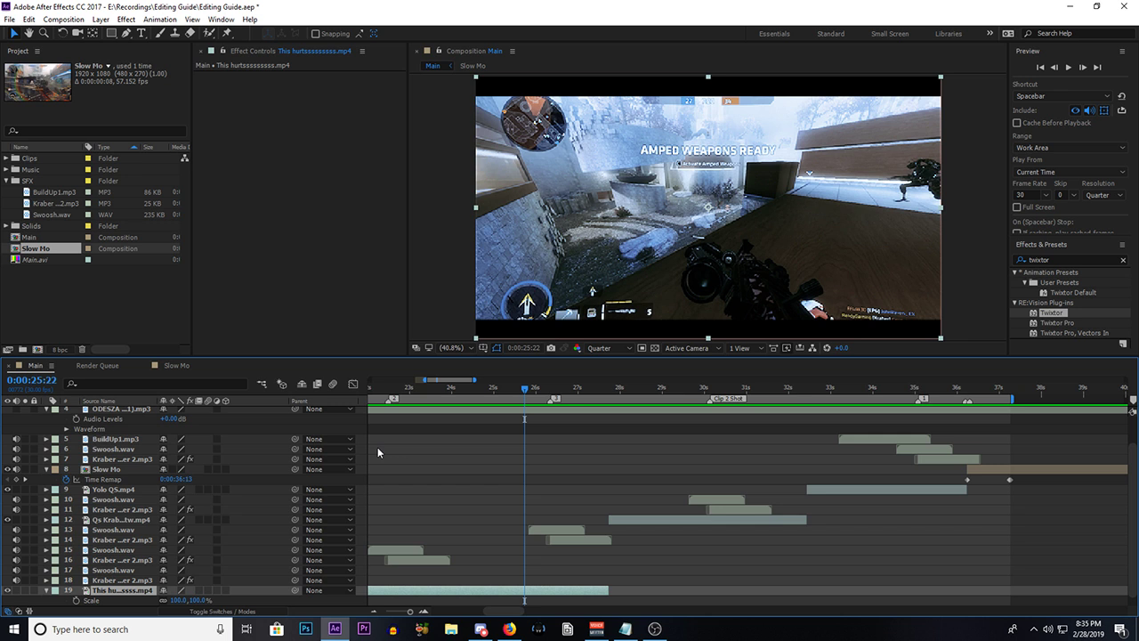
# Step: Switch to OBS and go to the source list of the TF2 scene
pyautogui.click(659, 633)
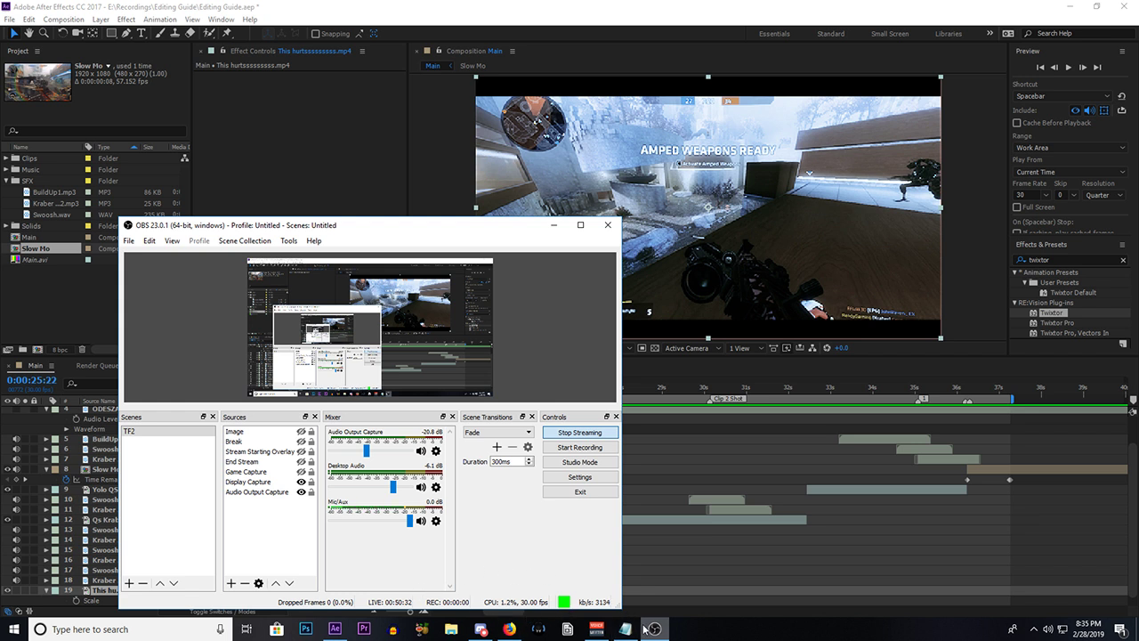
pyautogui.click(253, 472)
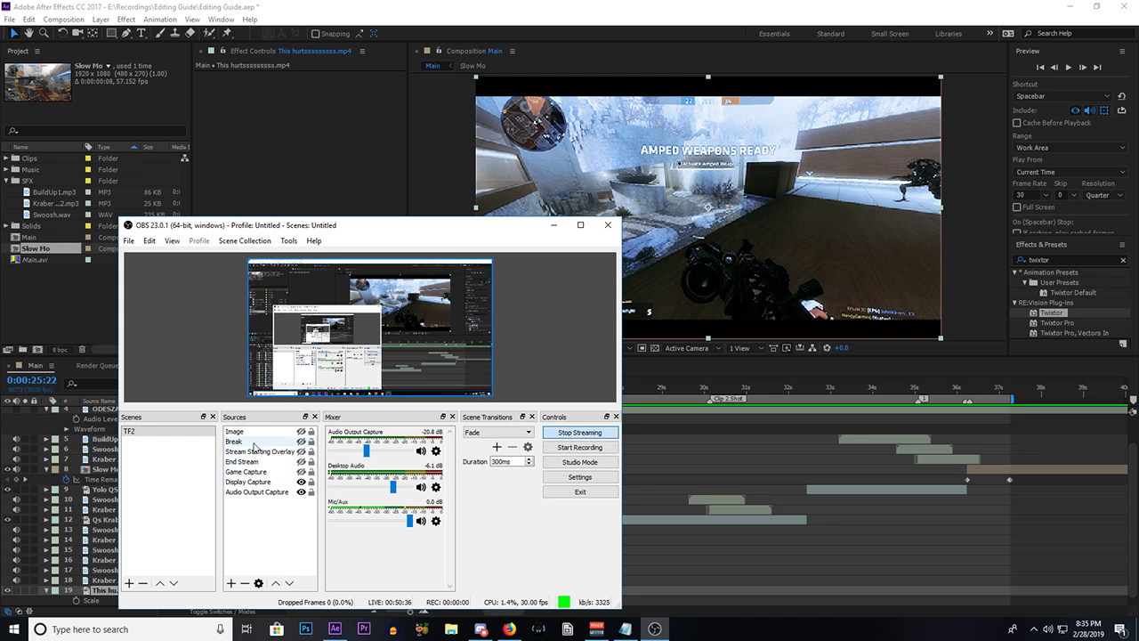